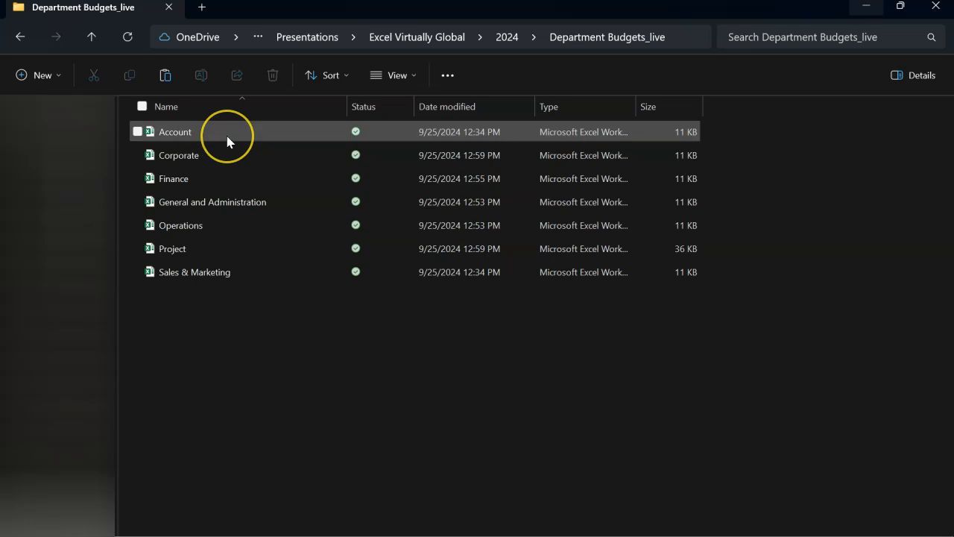
Step: Open the Account workbook and review its Department, AccountCode and AccountName columns and the month headers from Jan-25 to Dec-25
double_click(227, 135)
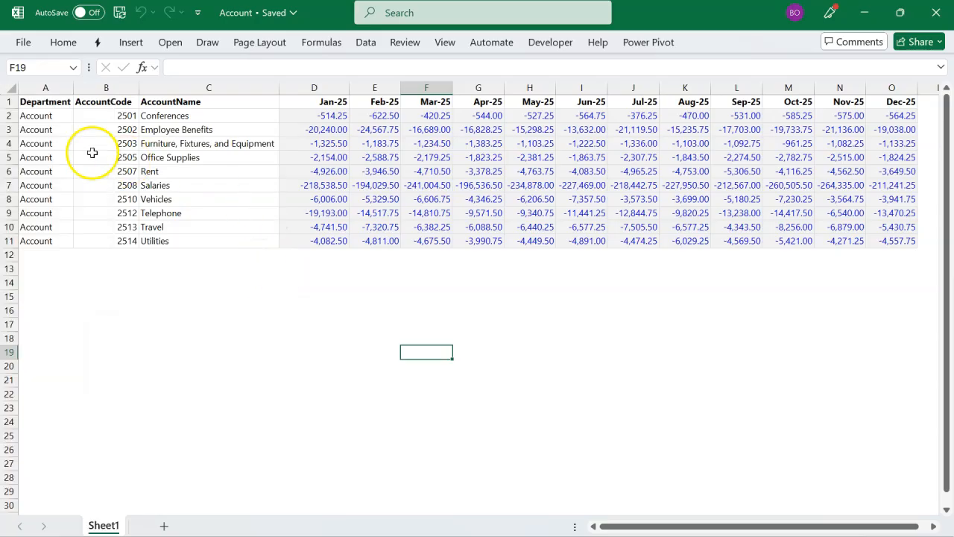
left_click_drag(46, 104, 42, 239)
left_click_drag(108, 101, 122, 239)
left_click_drag(219, 100, 224, 239)
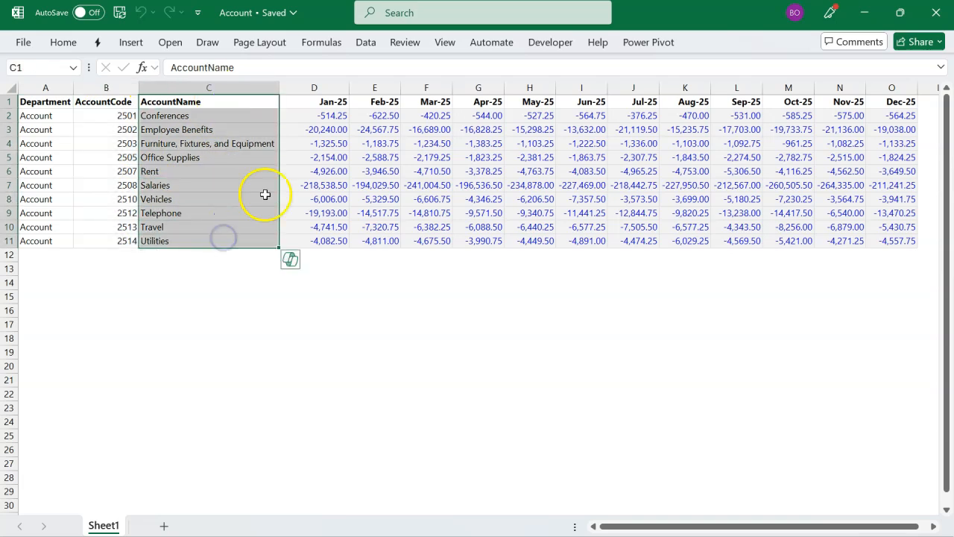
left_click(329, 102)
key("ctrl+shift+Right")
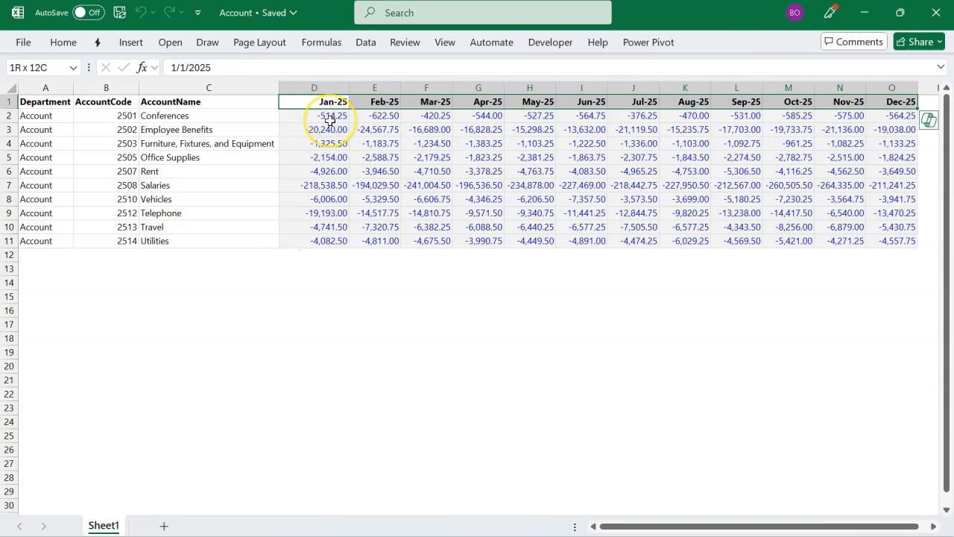
Step: Clear the monthly budget amounts in D2:O11 and undo the deletion
left_click_drag(330, 119, 869, 241)
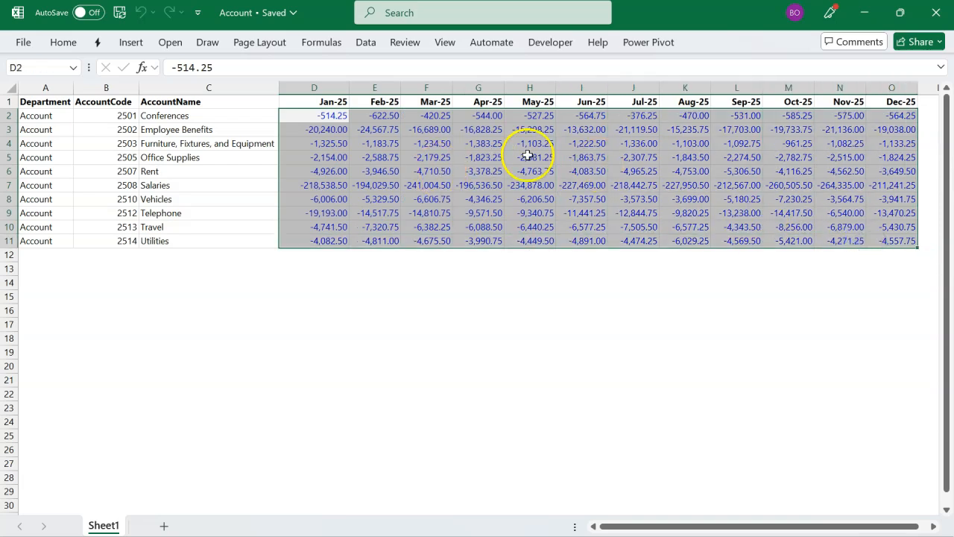
key("Delete")
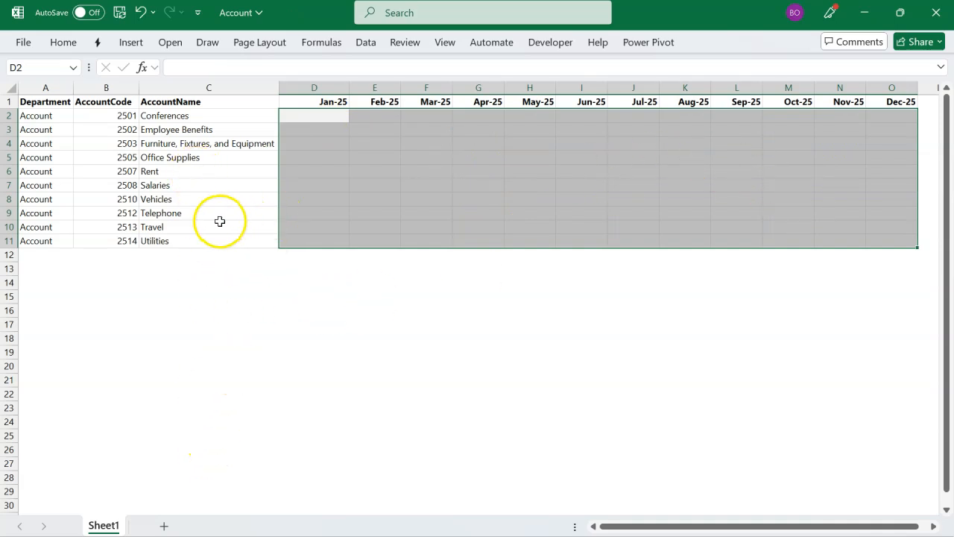
key("ctrl+z")
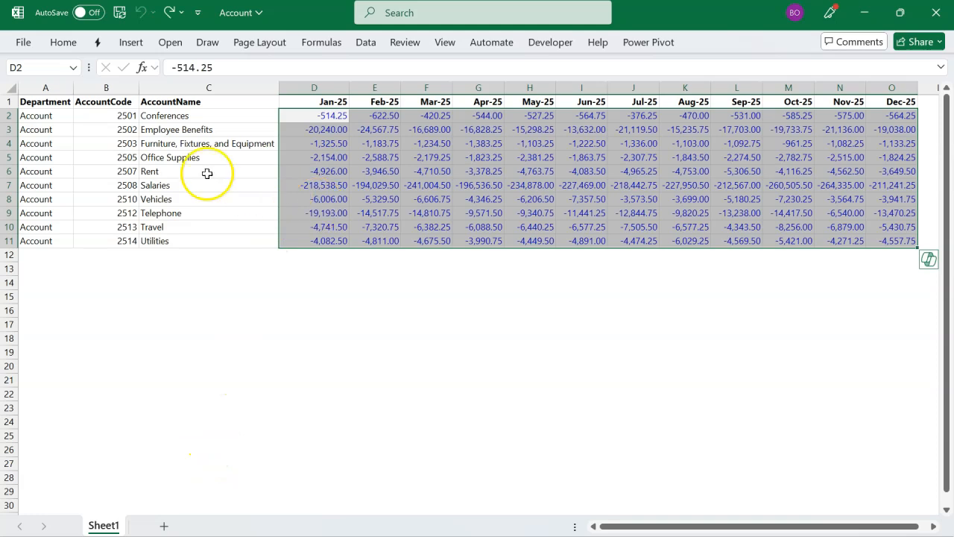
Step: Highlight the department, account code and account name columns in turn, followed by the block of monthly amounts
left_click_drag(44, 101, 59, 237)
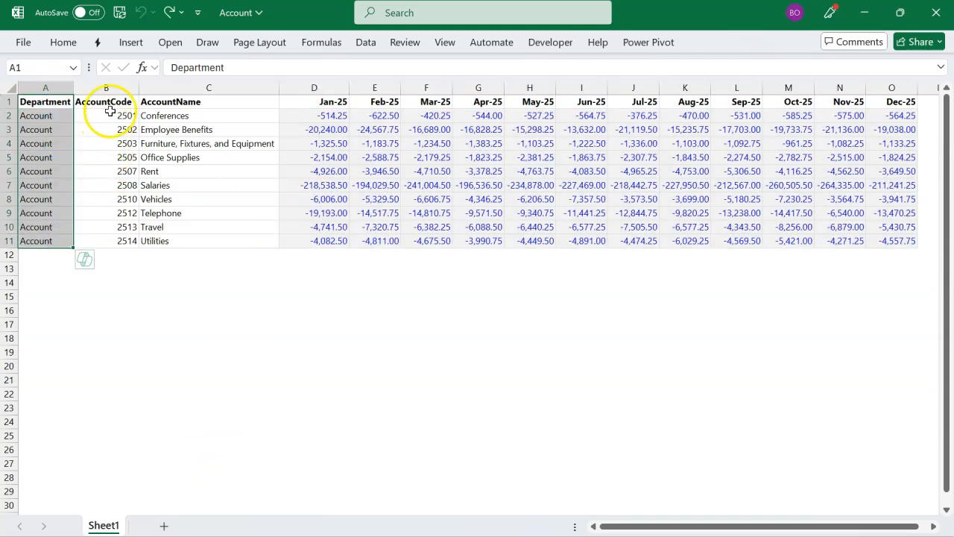
left_click_drag(111, 105, 111, 239)
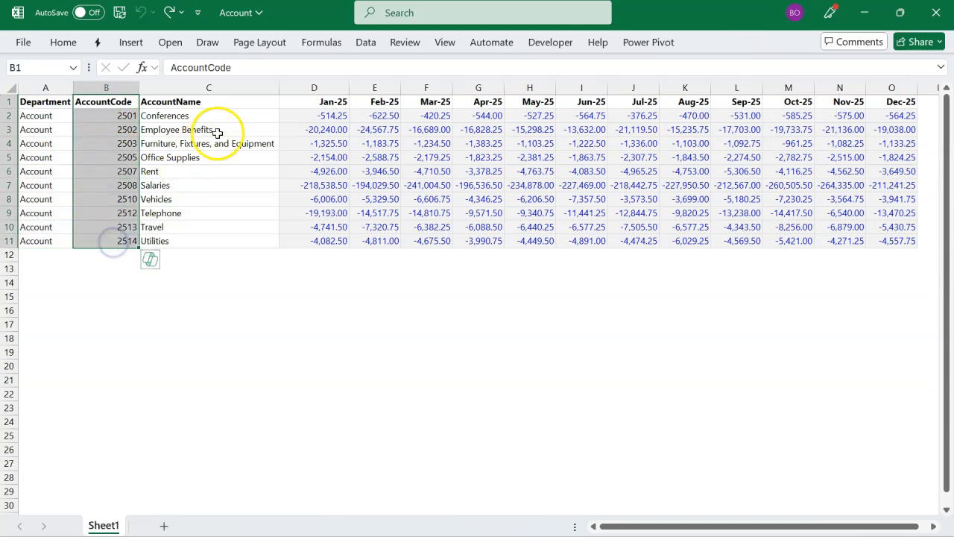
left_click_drag(249, 104, 260, 241)
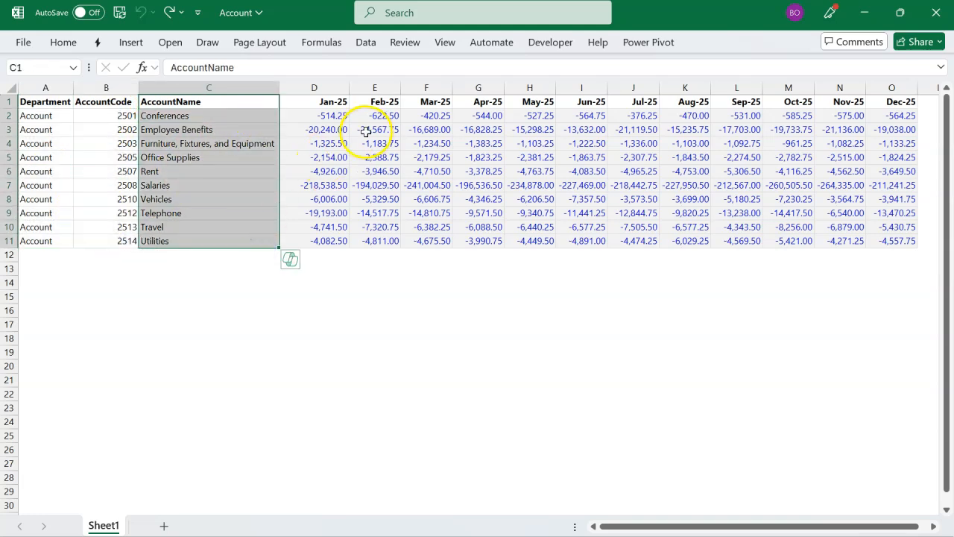
left_click_drag(329, 119, 911, 248)
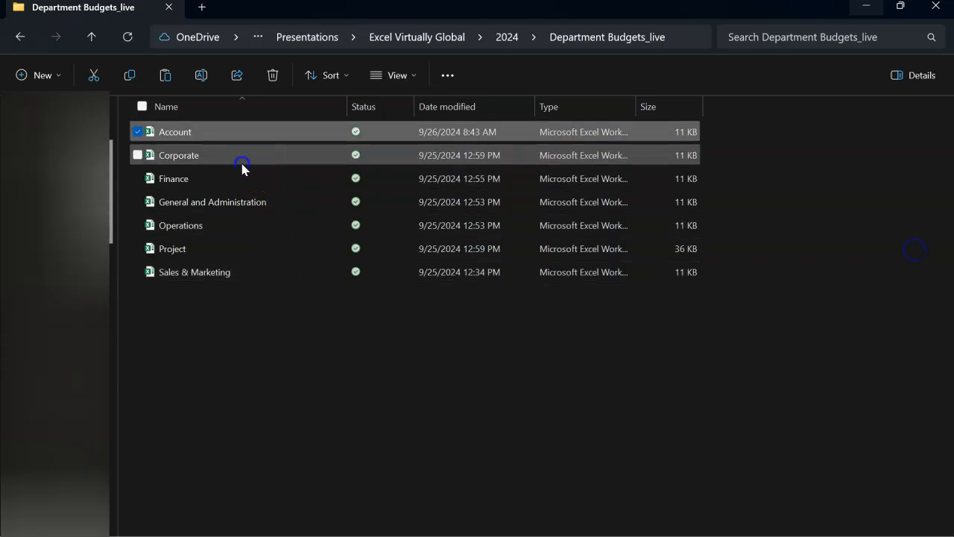
Step: Return to the Department Budgets_live folder in File Explorer and point out the Corporate, Finance and General and Administration workbooks
left_click(243, 159)
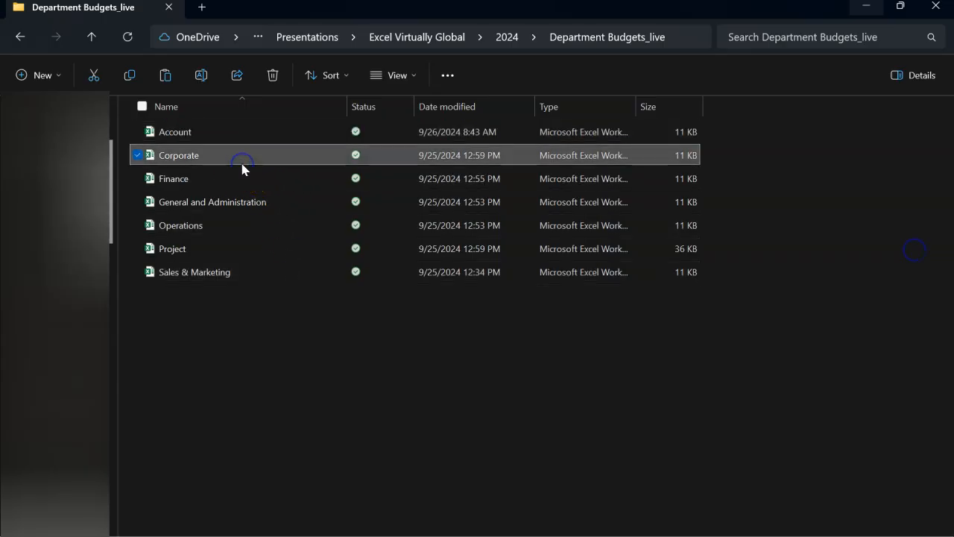
left_click(239, 180)
left_click(237, 202)
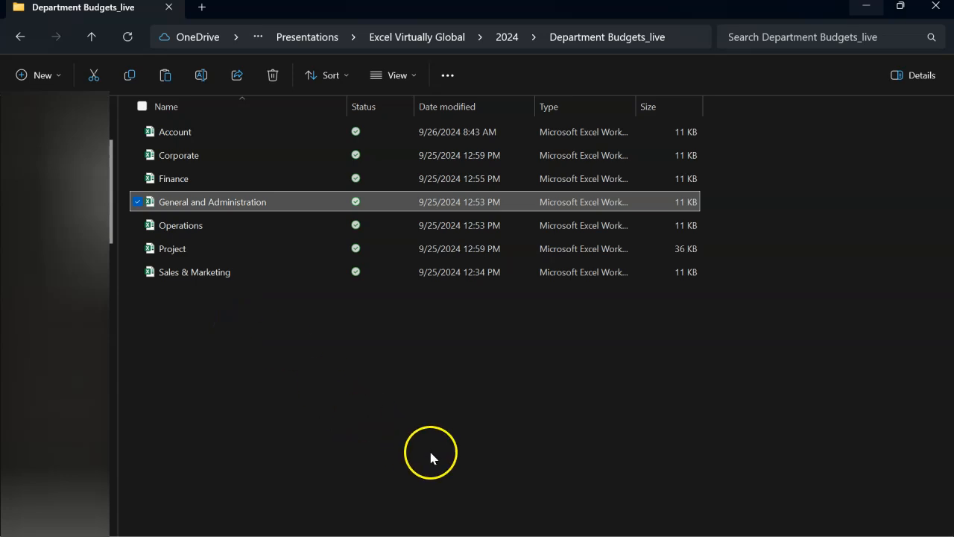
Step: Switch to the departmental budgets dashboard in Excel, clear its Department filter and select the account names from Sales to Utilities
mouse_move(514, 533)
left_click(525, 516)
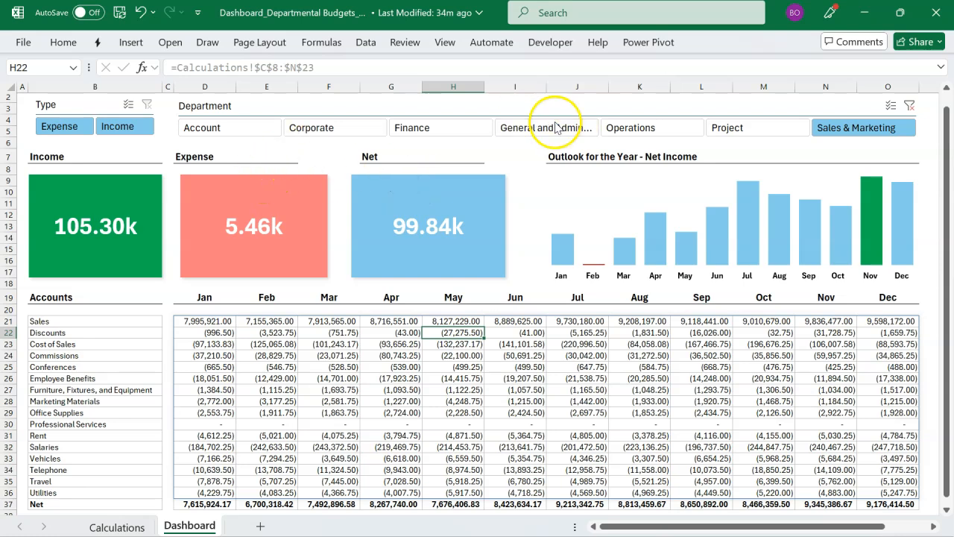
left_click(909, 107)
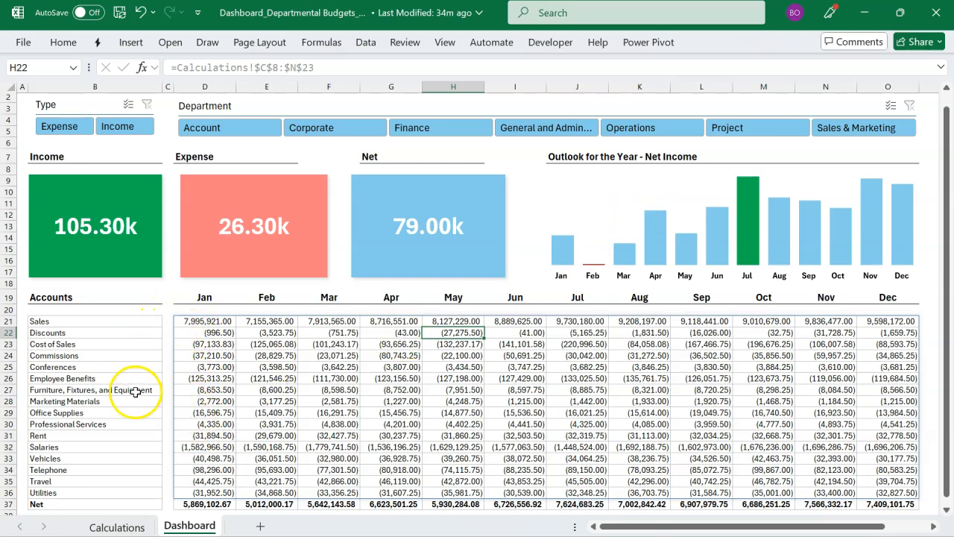
left_click_drag(80, 322, 97, 492)
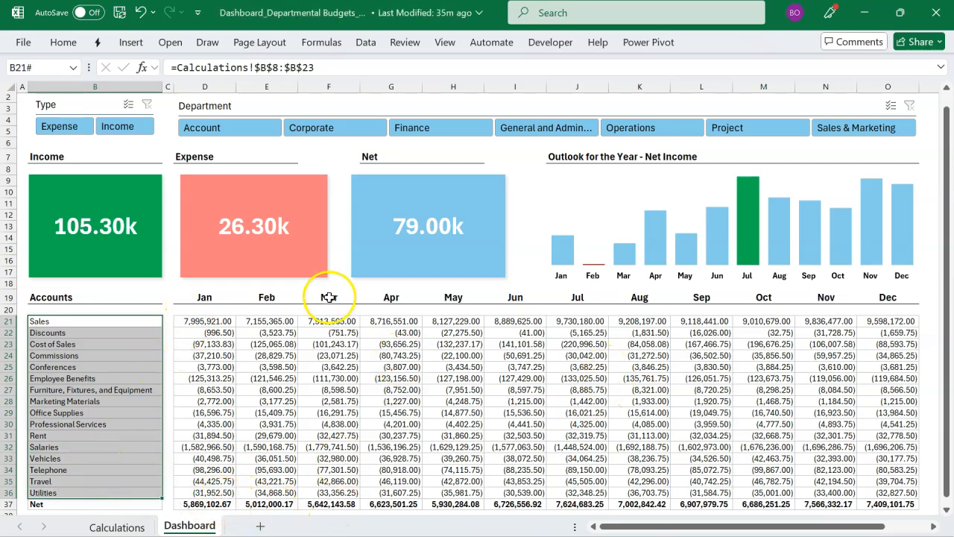
Step: Filter the dashboard by each department in turn, from Account through Sales & Marketing, and clear the Department filter
left_click(262, 130)
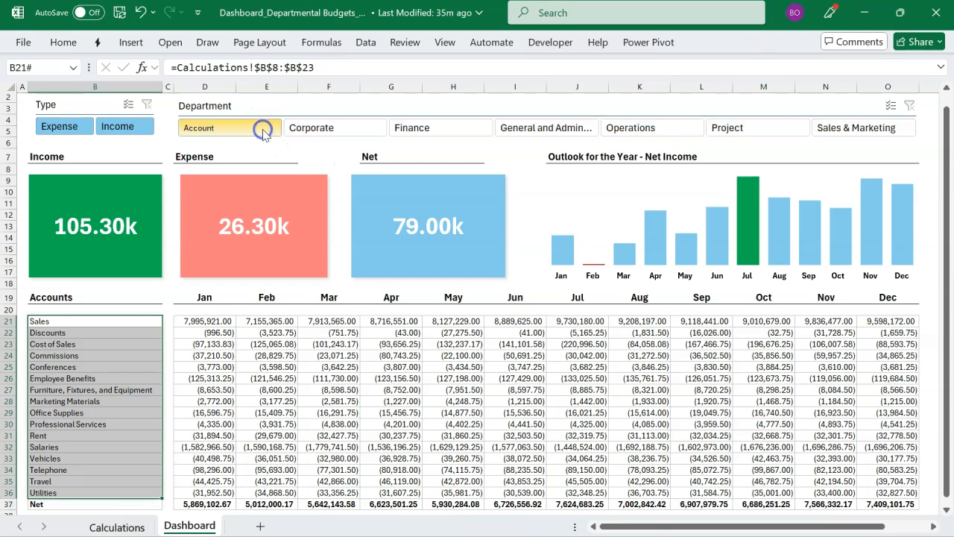
left_click(313, 134)
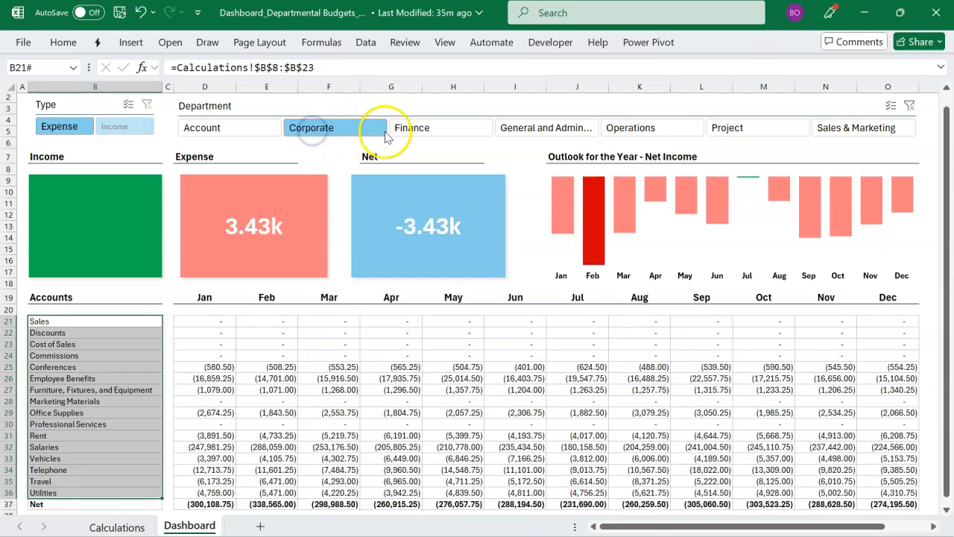
left_click(410, 133)
left_click(518, 130)
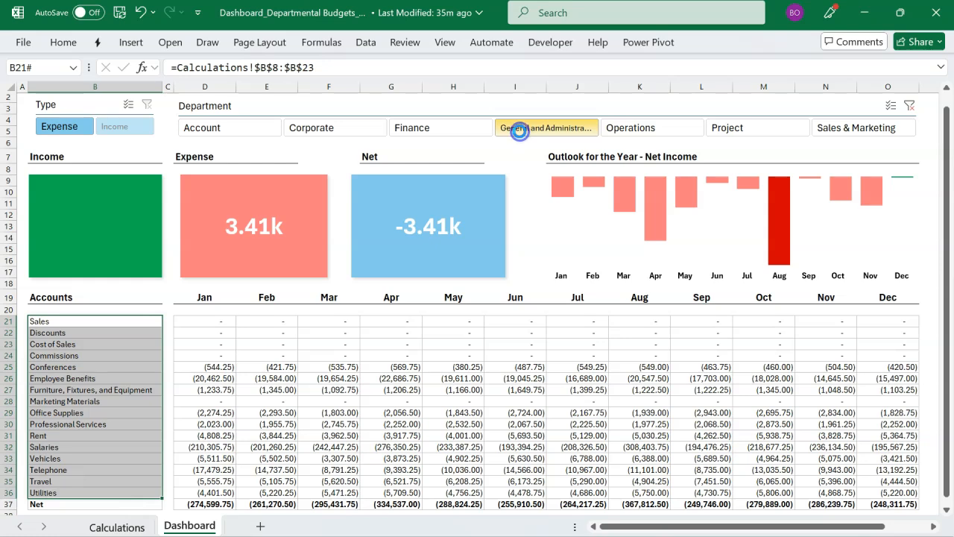
left_click(615, 128)
left_click(724, 129)
left_click(829, 129)
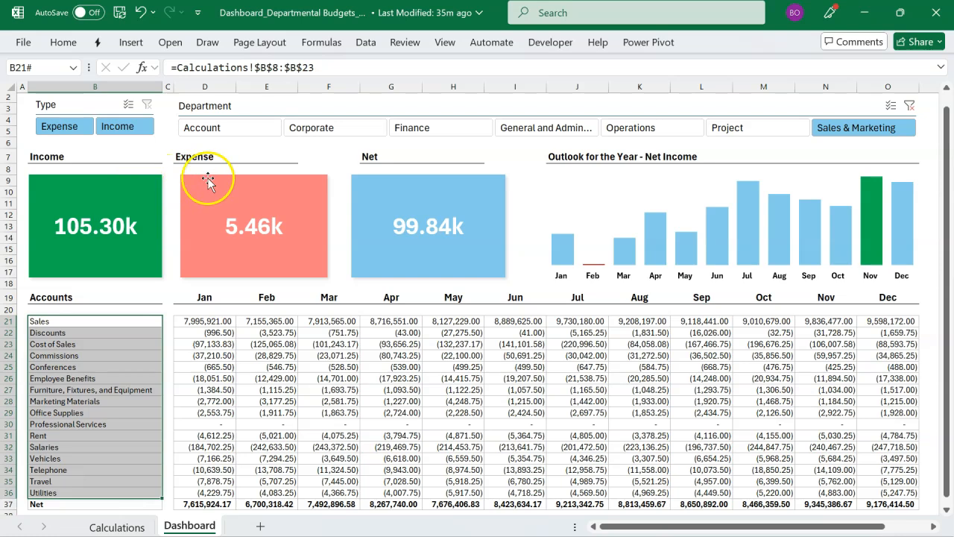
left_click(826, 128)
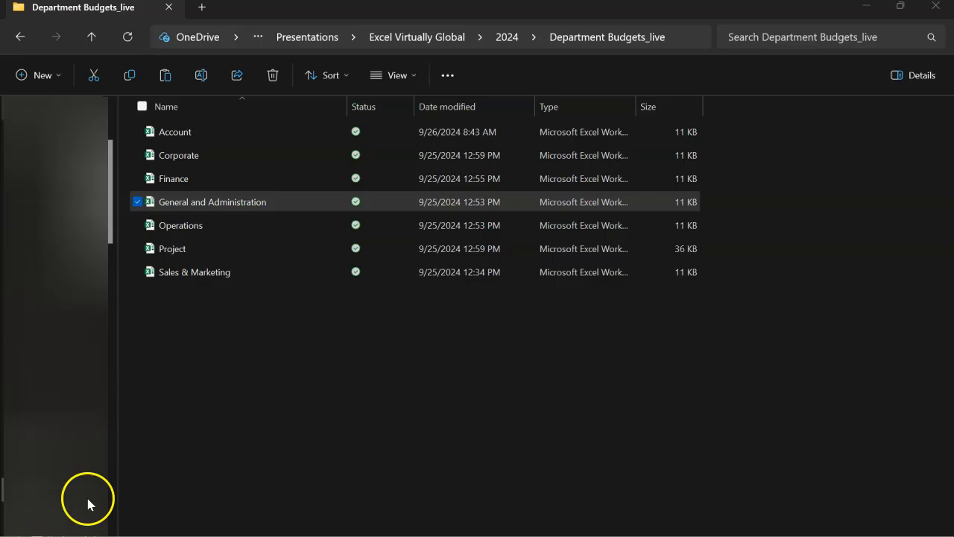
Step: Go back to the 2024 folder in File Explorer and view the Department Budgets_live folder online in OneDrive
left_click(280, 401)
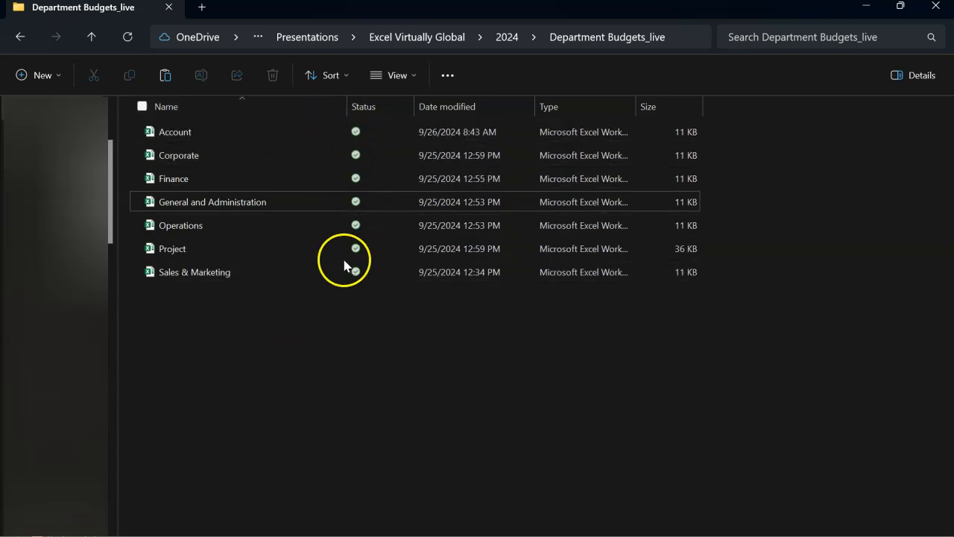
mouse_move(300, 176)
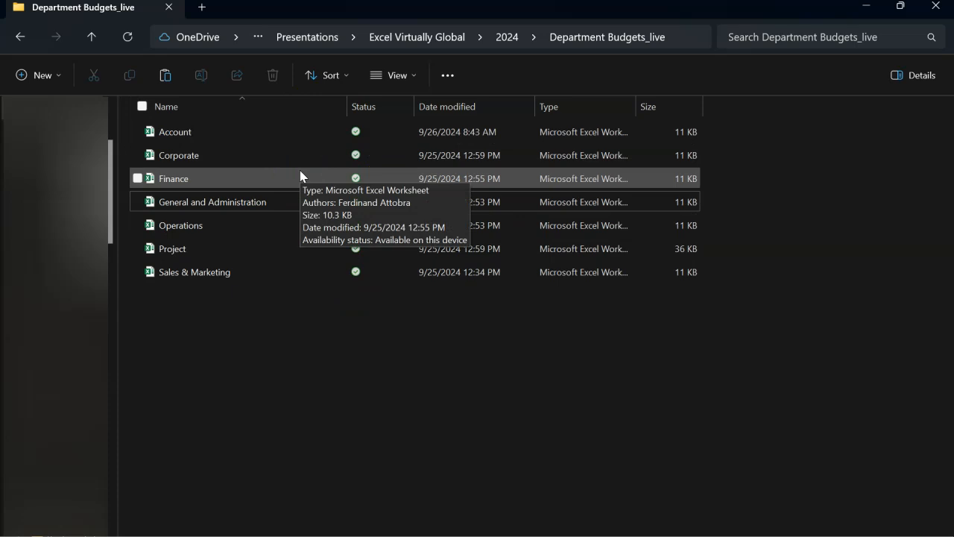
left_click(22, 37)
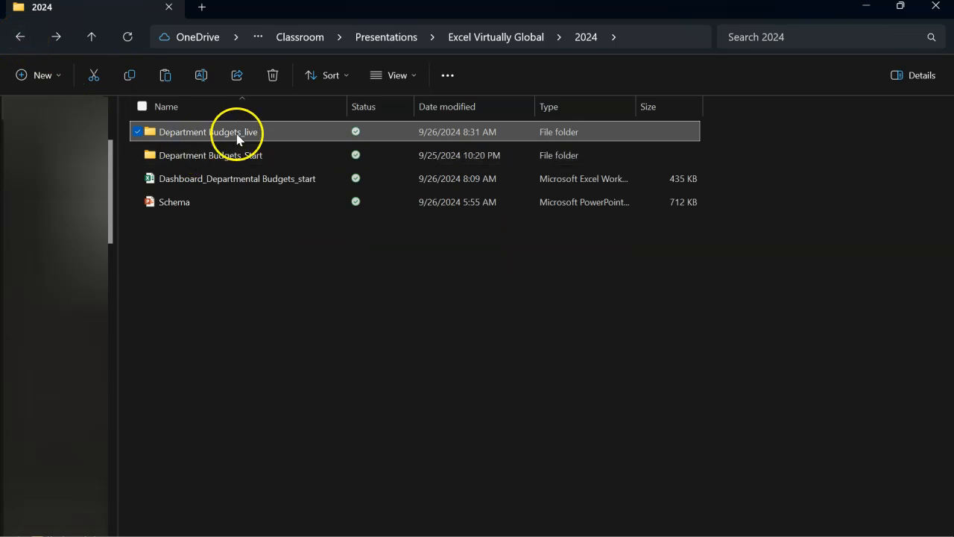
right_click(239, 137)
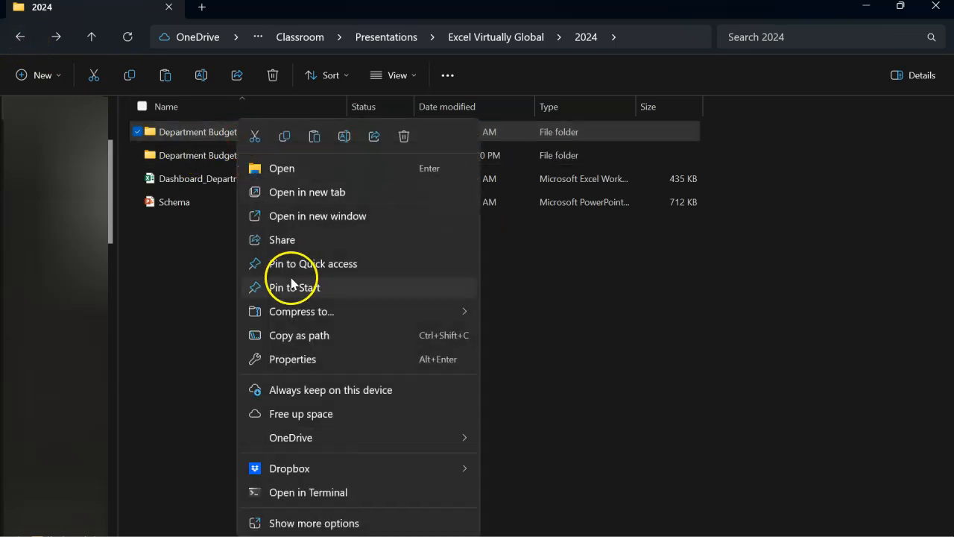
mouse_move(323, 445)
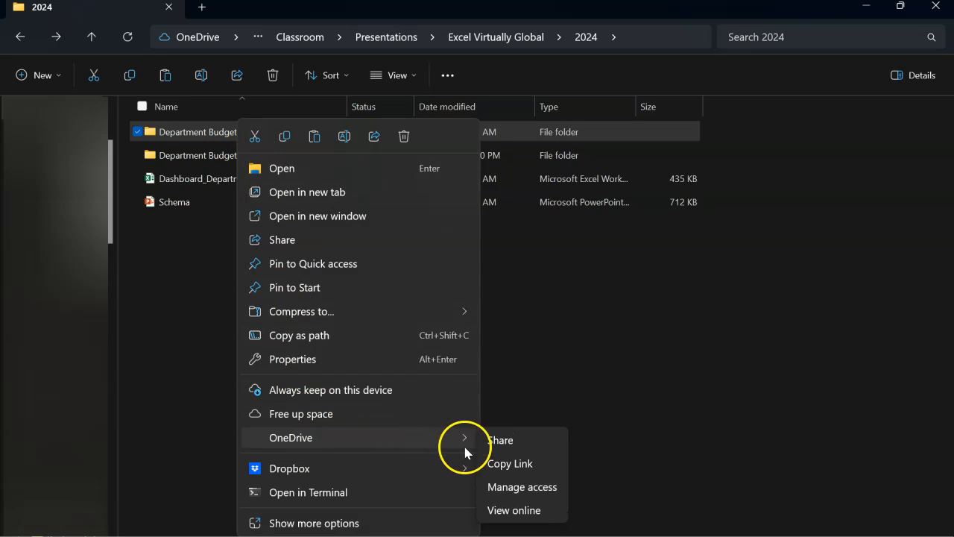
left_click(514, 511)
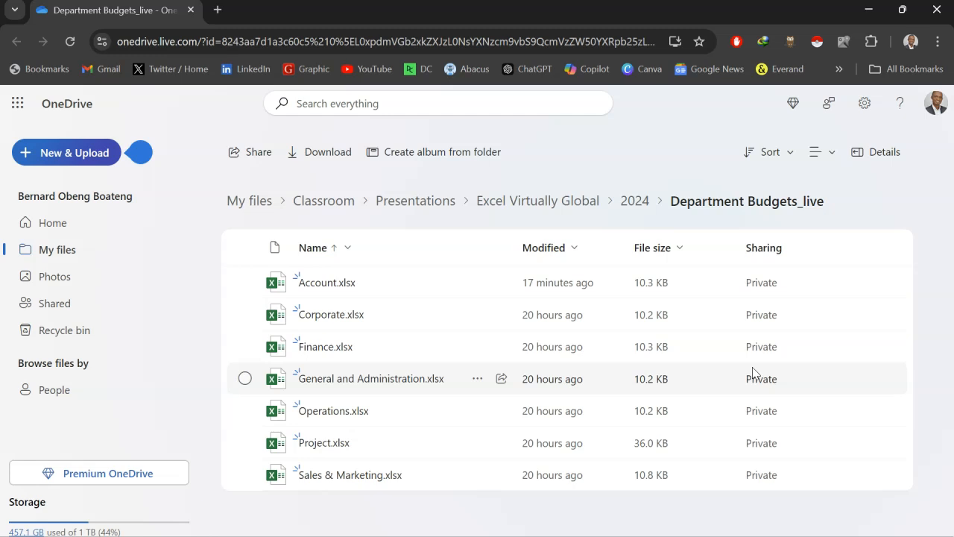
Step: Copy a sharing link for Account.xlsx that lets anyone with the link edit, and close the sharing dialog
left_click(695, 291)
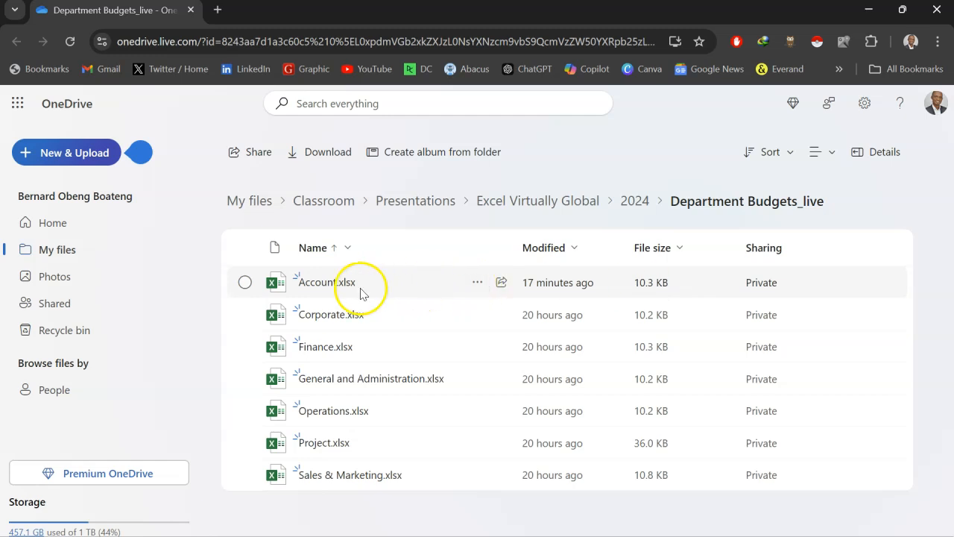
left_click(245, 284)
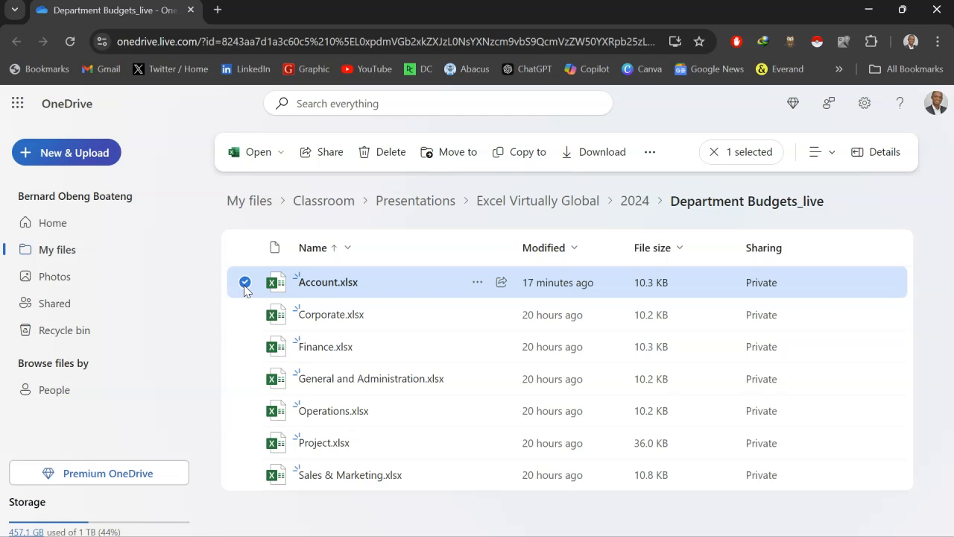
left_click(325, 153)
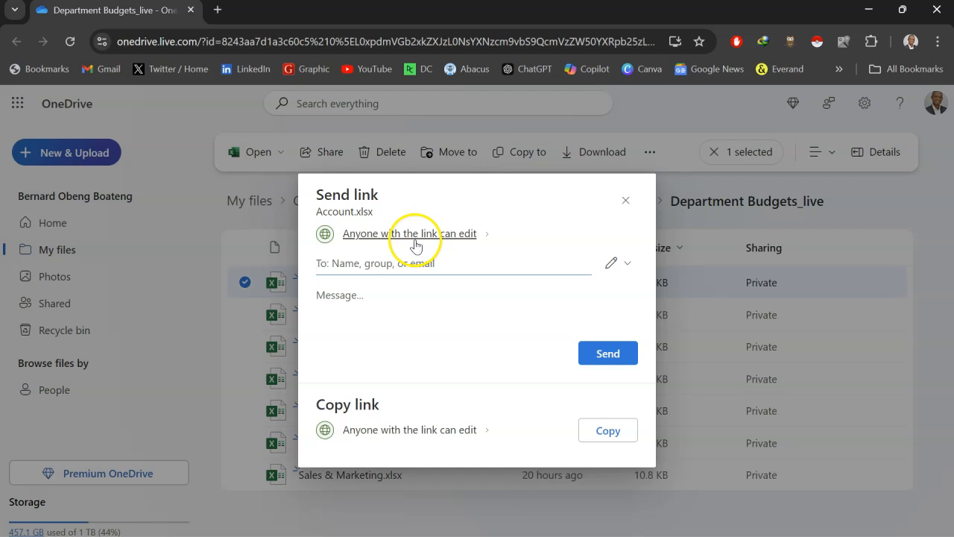
left_click(602, 430)
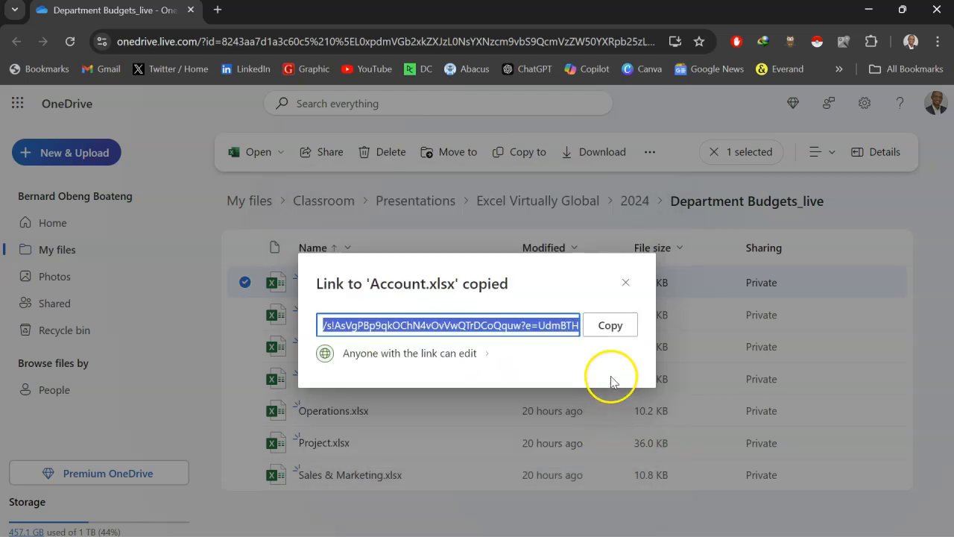
left_click(609, 325)
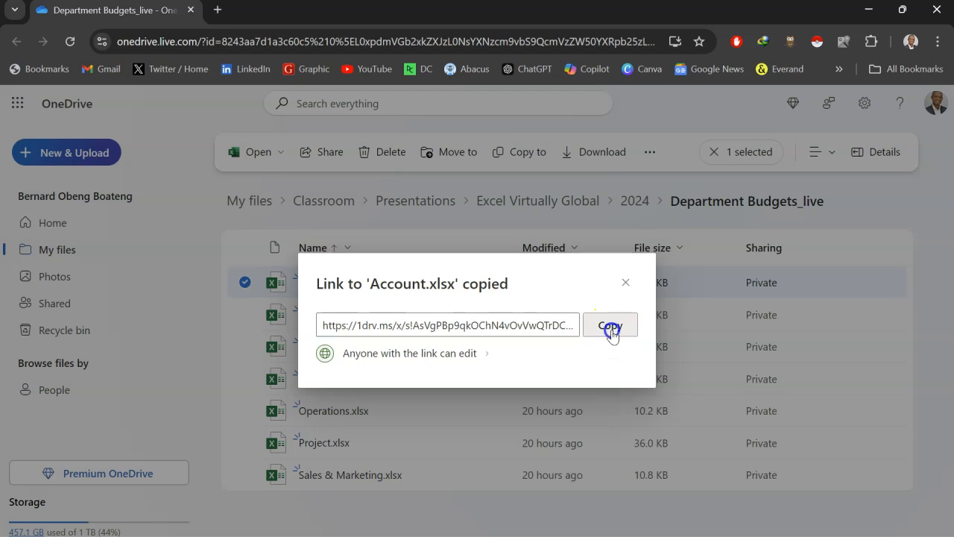
left_click(626, 285)
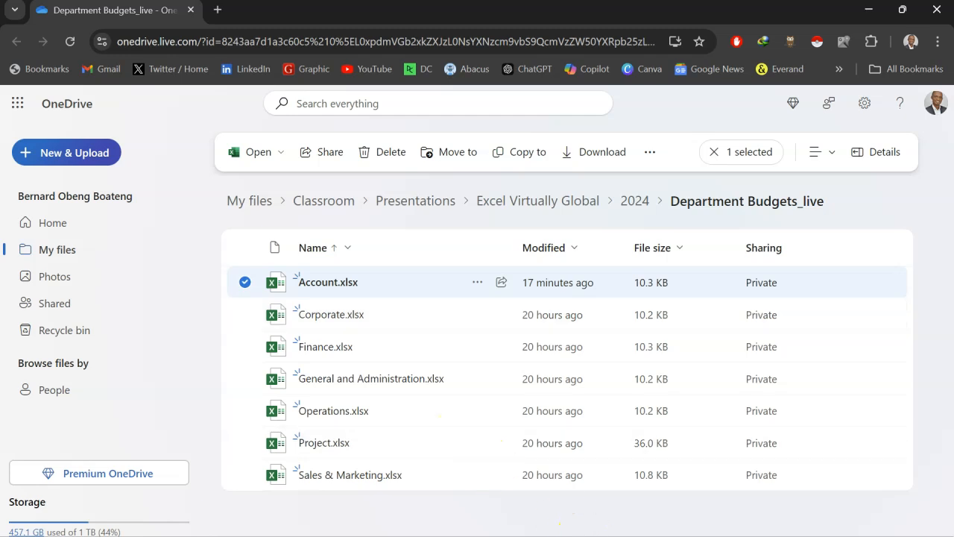
Step: Switch to Firefox, open the copied Account.xlsx sharing link and select the Mar-25 amount for Vehicles
left_click(563, 535)
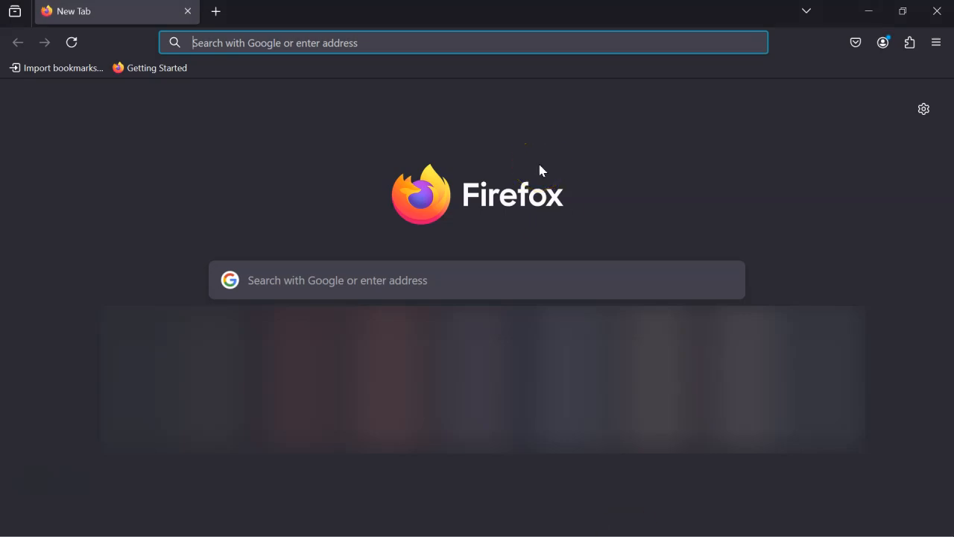
key("ctrl+v")
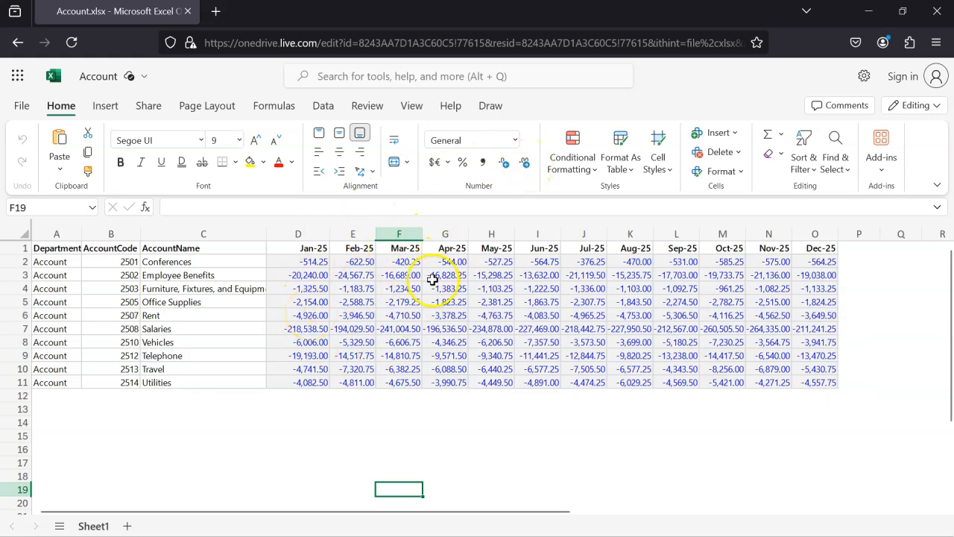
left_click(397, 342)
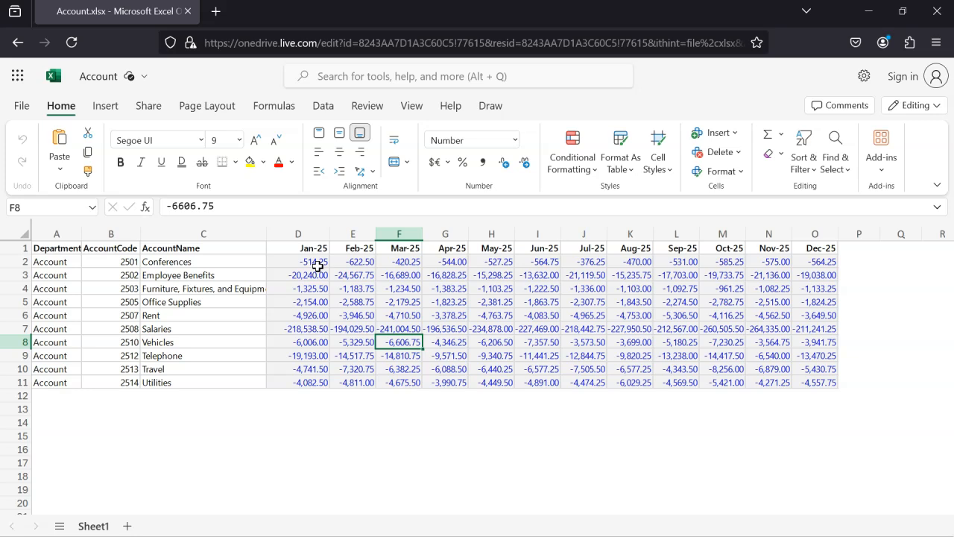
Step: Switch to the 2024 folder in File Explorer and copy the path of the Department Budgets_live folder
left_click(372, 420)
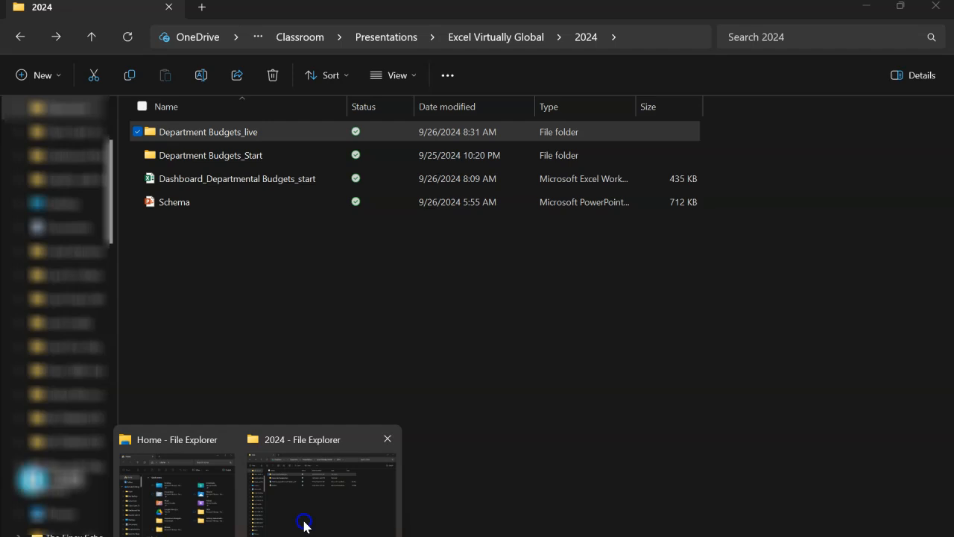
left_click(304, 523)
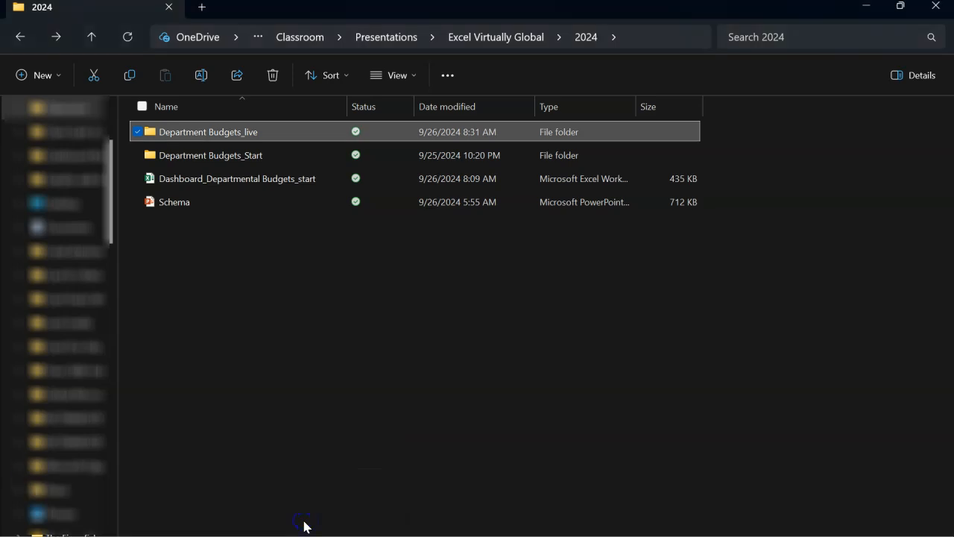
right_click(270, 139)
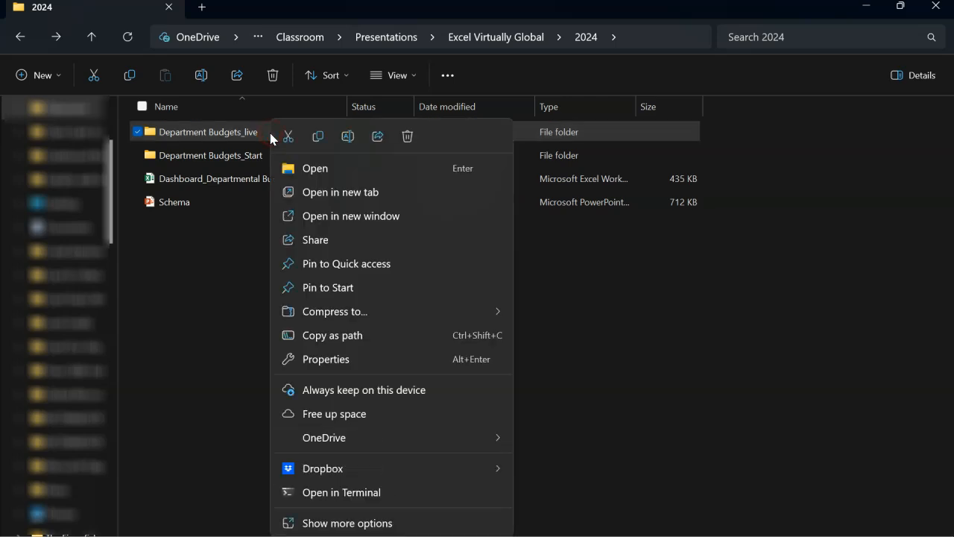
left_click(350, 340)
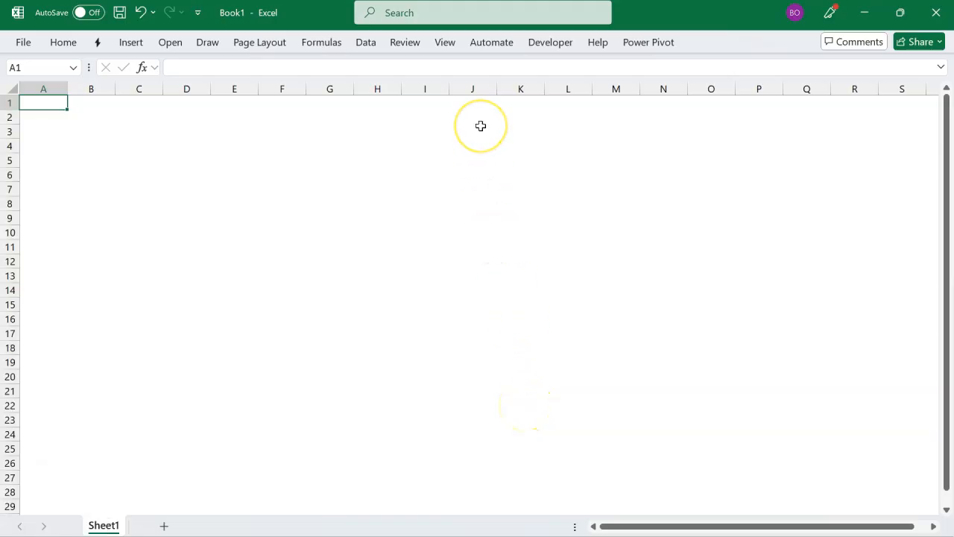
Step: Switch to the blank Excel workbook, get data from the folder at the copied path and open it for transformation in Power Query
left_click(365, 43)
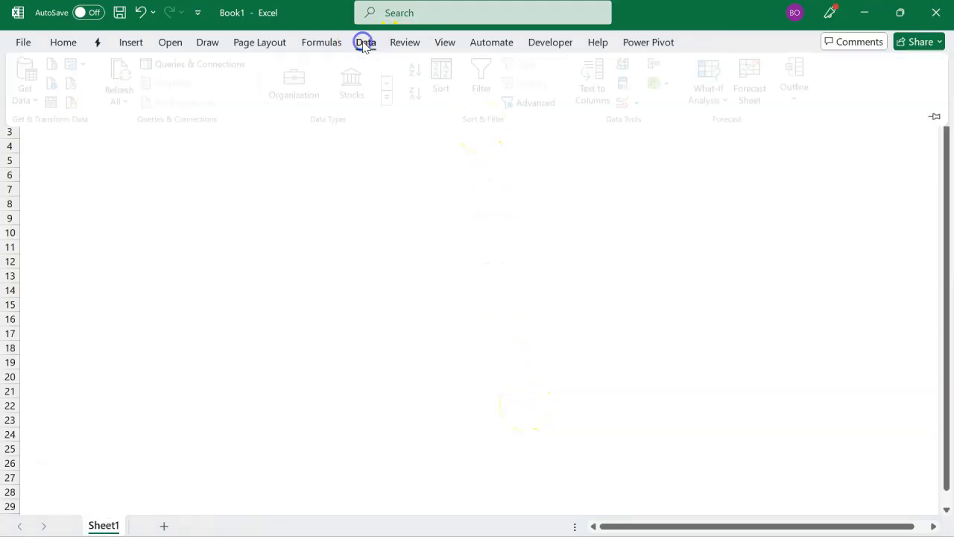
left_click(31, 91)
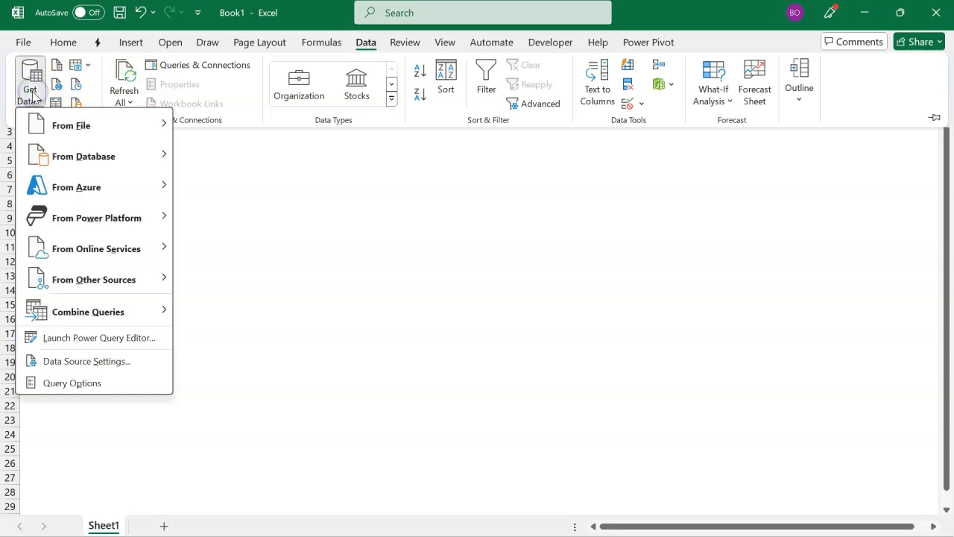
left_click(66, 124)
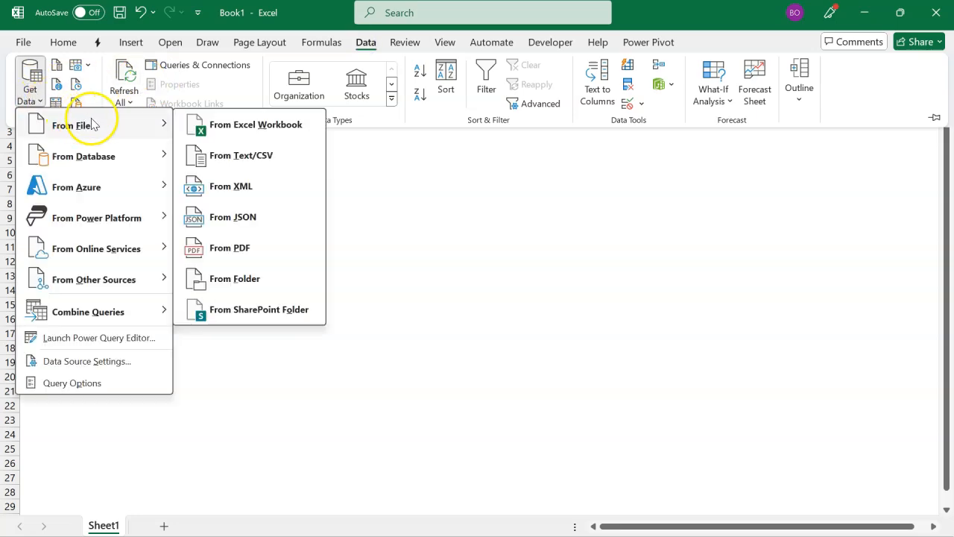
left_click(251, 284)
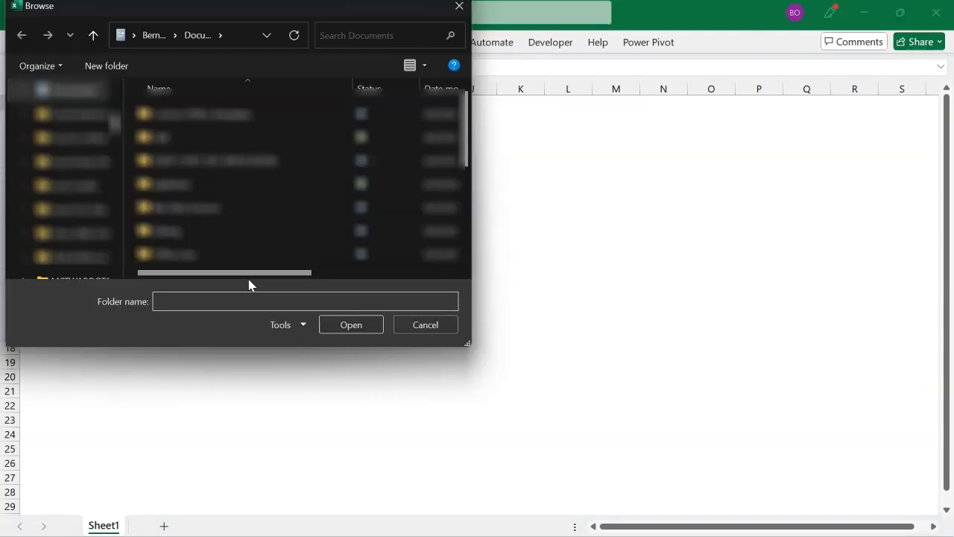
key("ctrl+v")
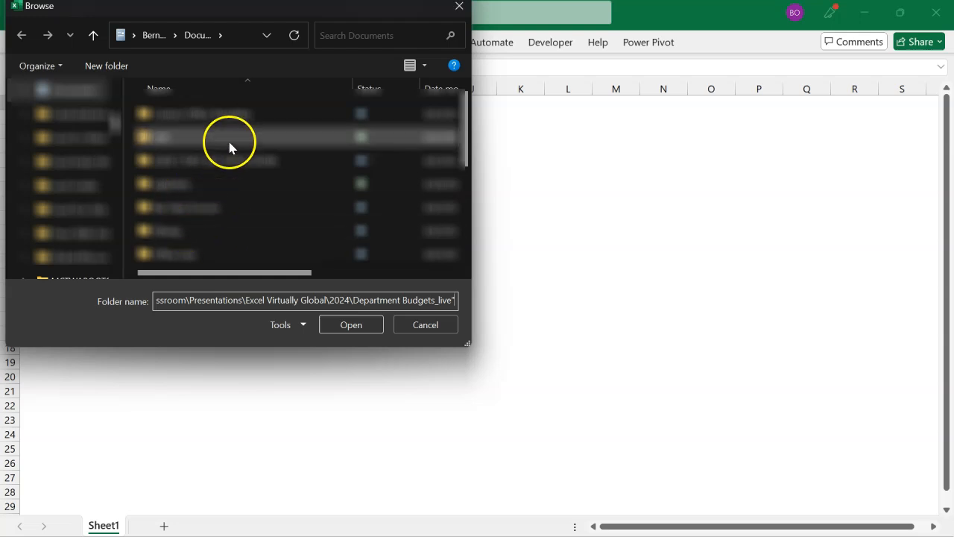
left_click(345, 326)
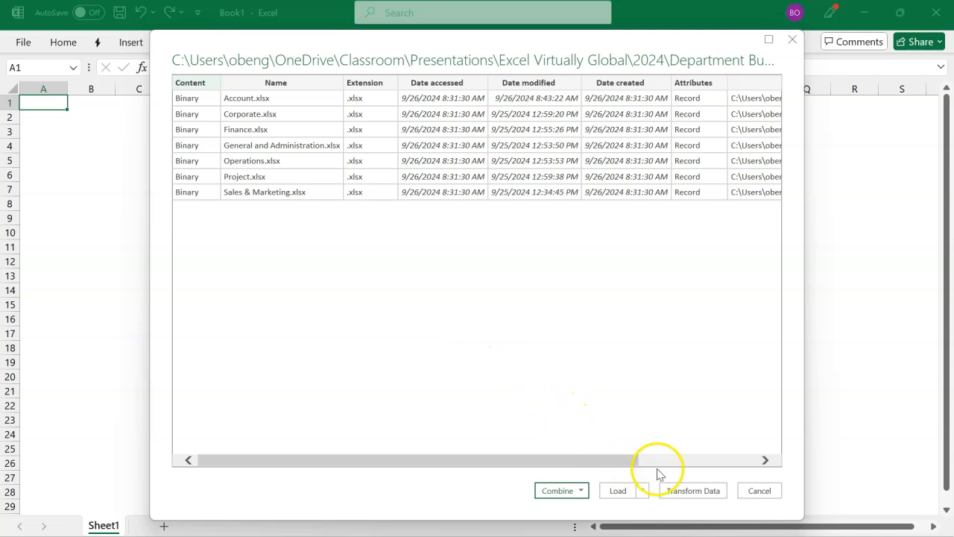
left_click(680, 492)
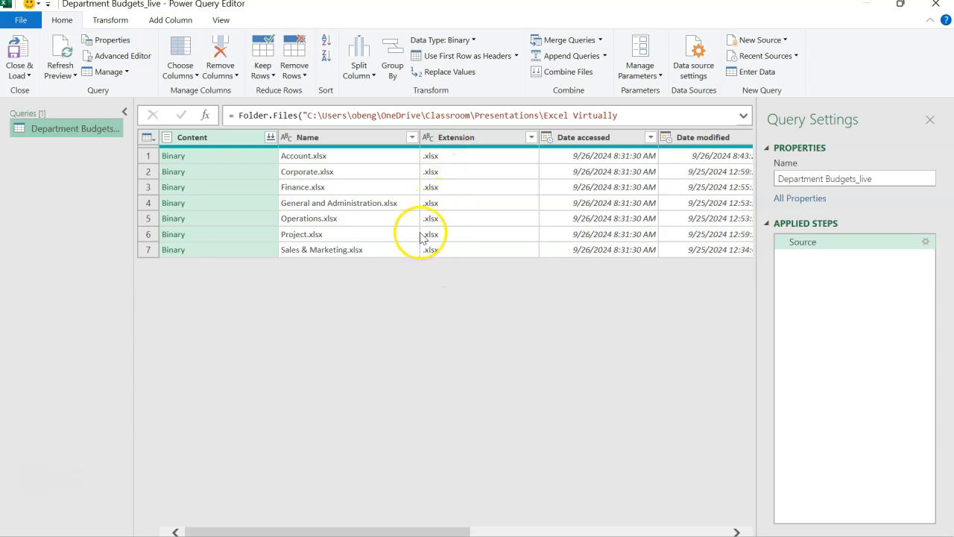
Step: Combine the department files, previewing Sheet1 of the first file and extracting the whole Parameter1 folder from each file
left_click(272, 138)
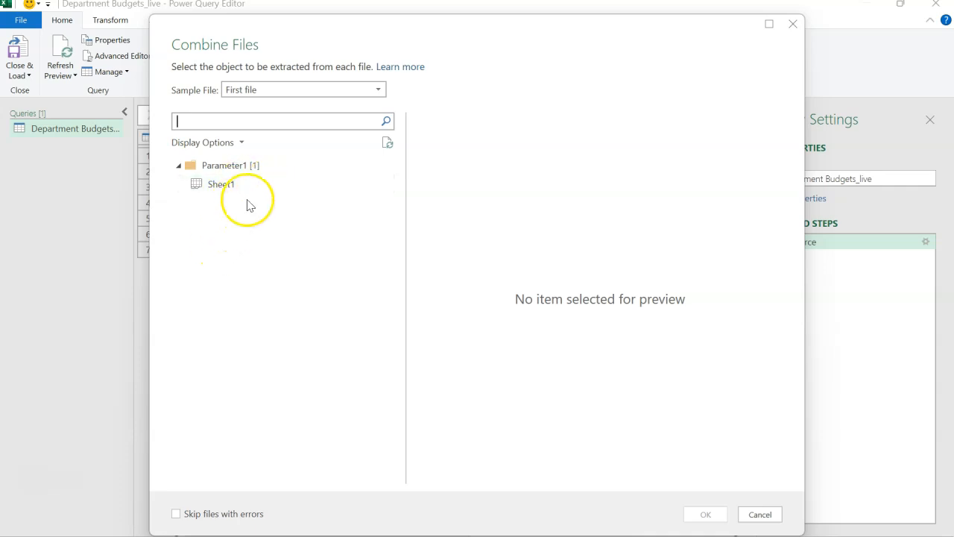
left_click(225, 191)
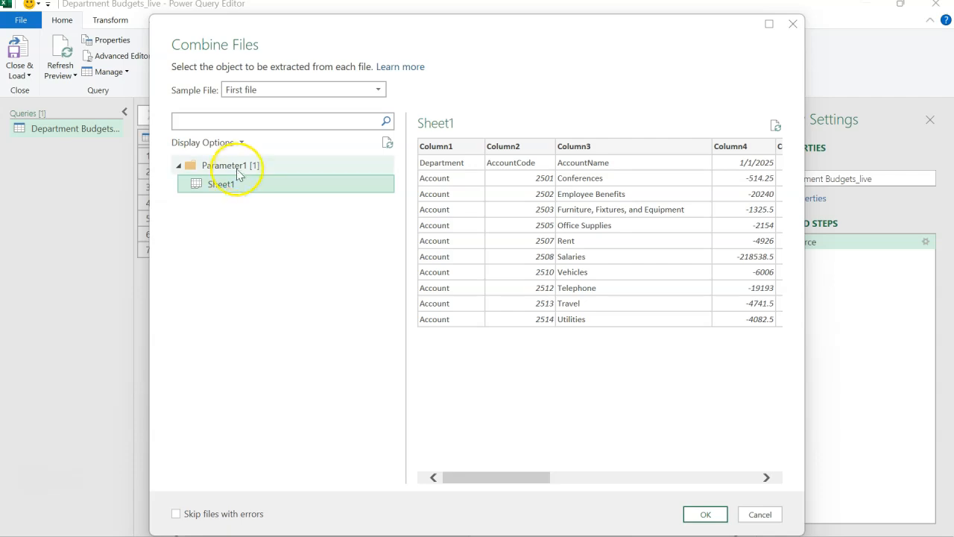
left_click(240, 165)
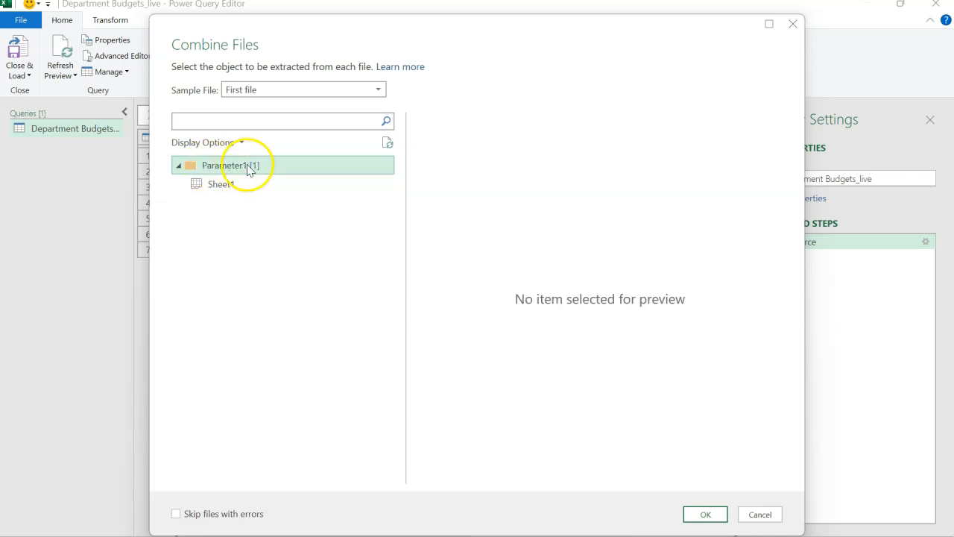
left_click(702, 514)
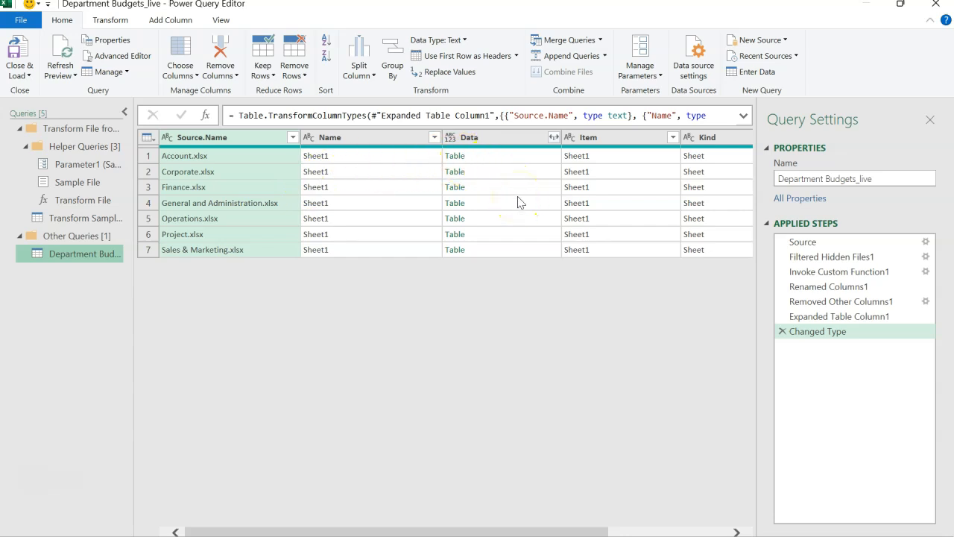
Step: Preview the nested table for Account.xlsx and remove every column except Data
left_click(506, 140)
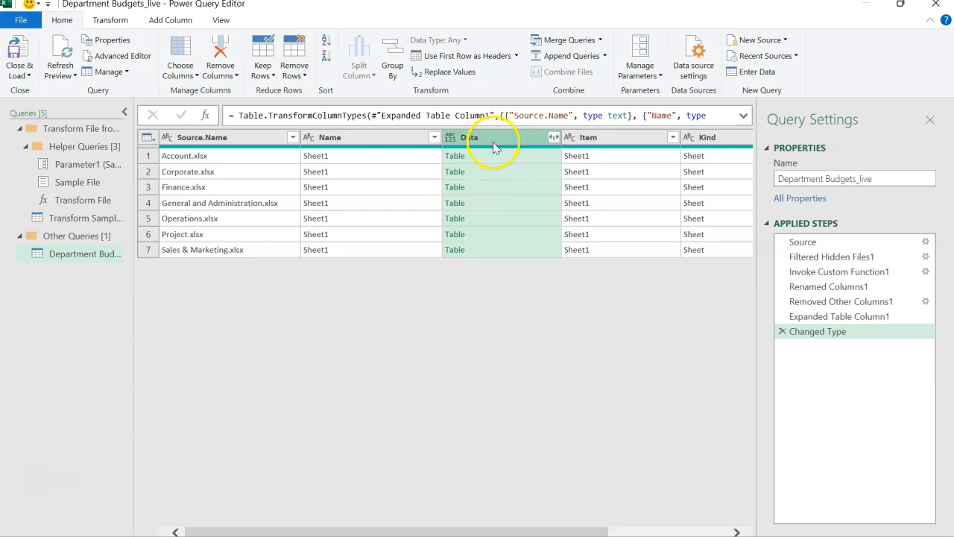
left_click(237, 139)
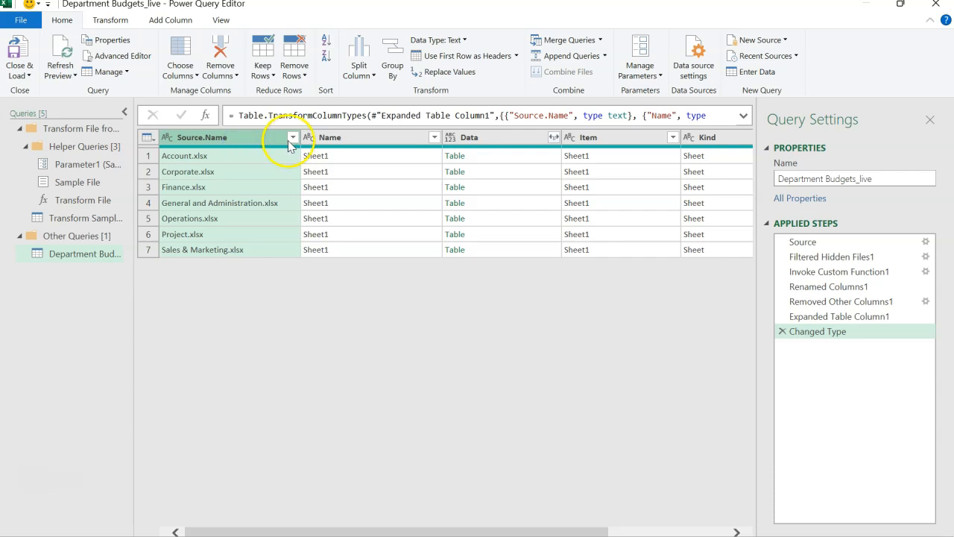
left_click(468, 136)
left_click(499, 157)
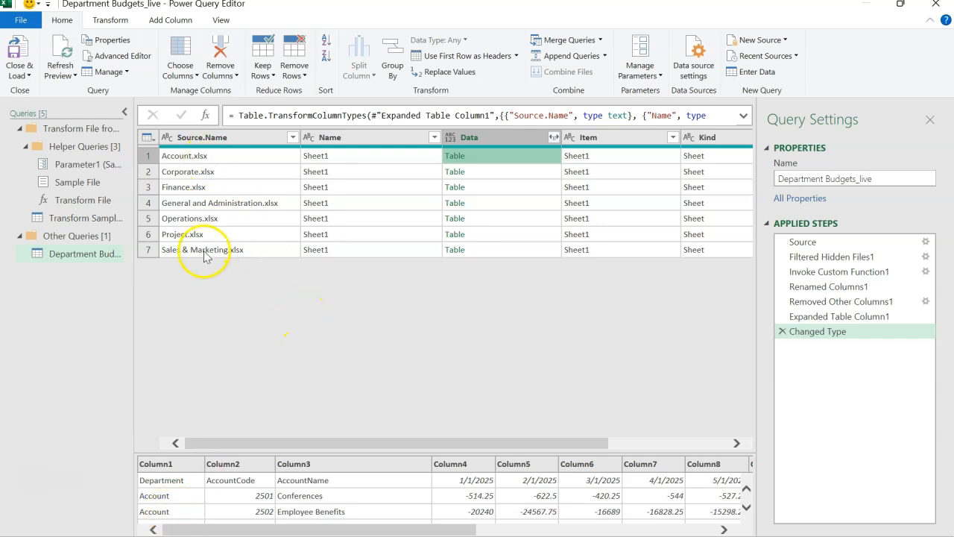
left_click(468, 138)
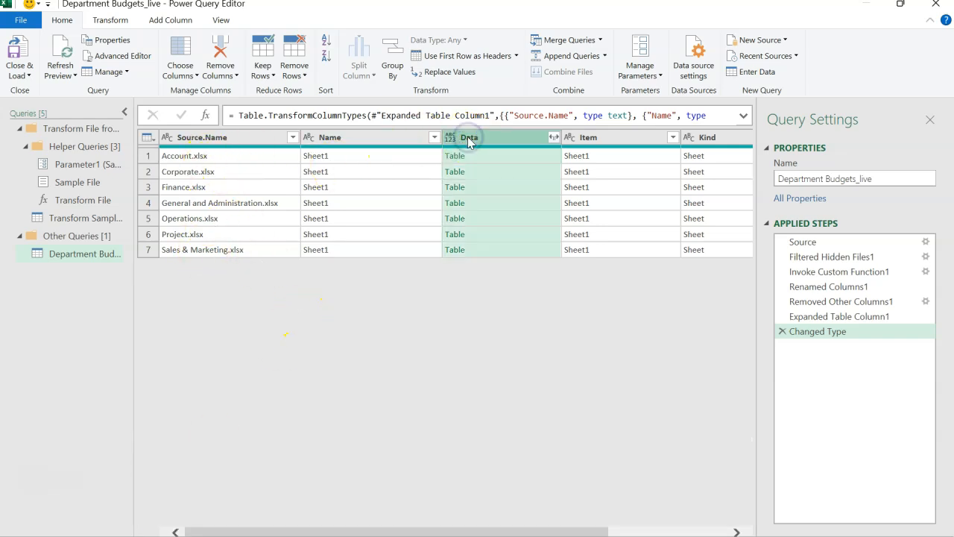
right_click(469, 141)
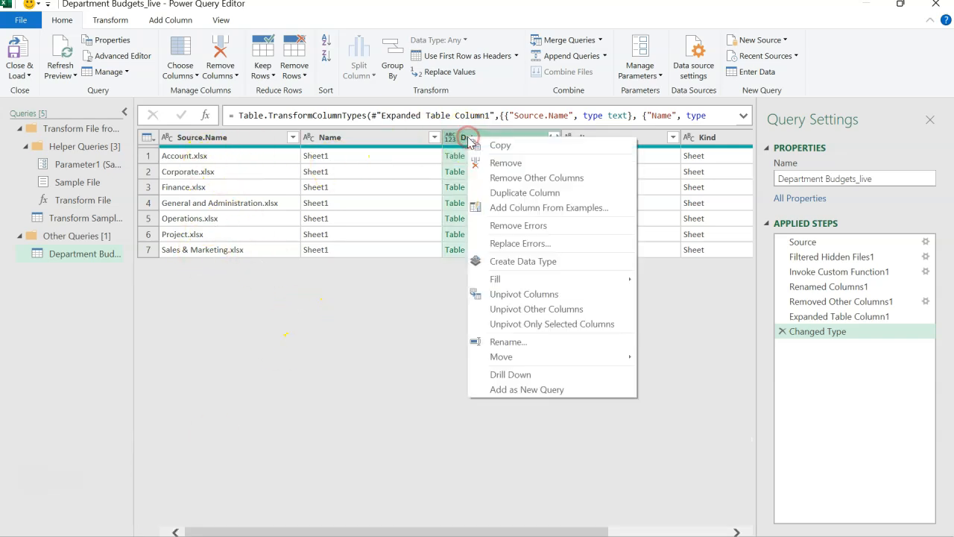
left_click(506, 179)
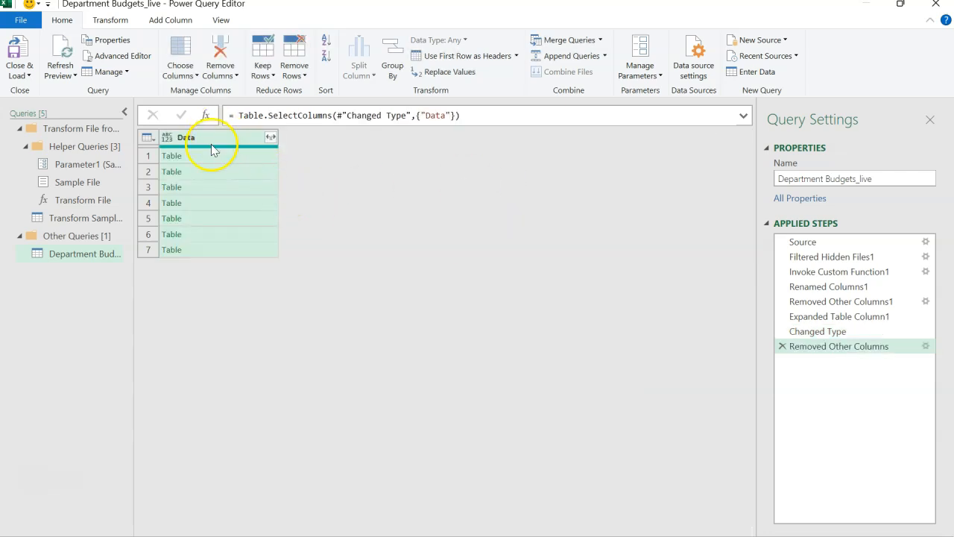
Step: Expand the Data column into all of its columns without using the original column name as prefix
left_click(271, 137)
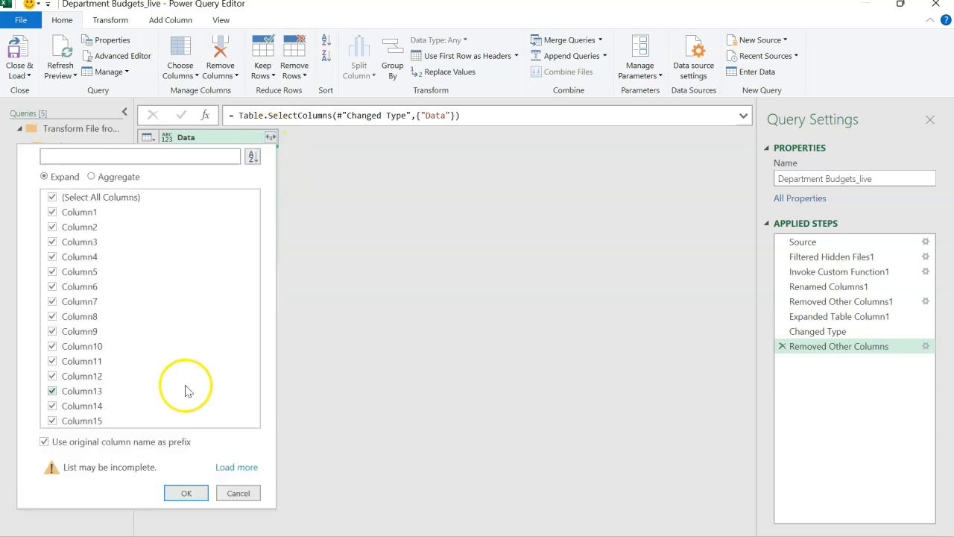
left_click(156, 442)
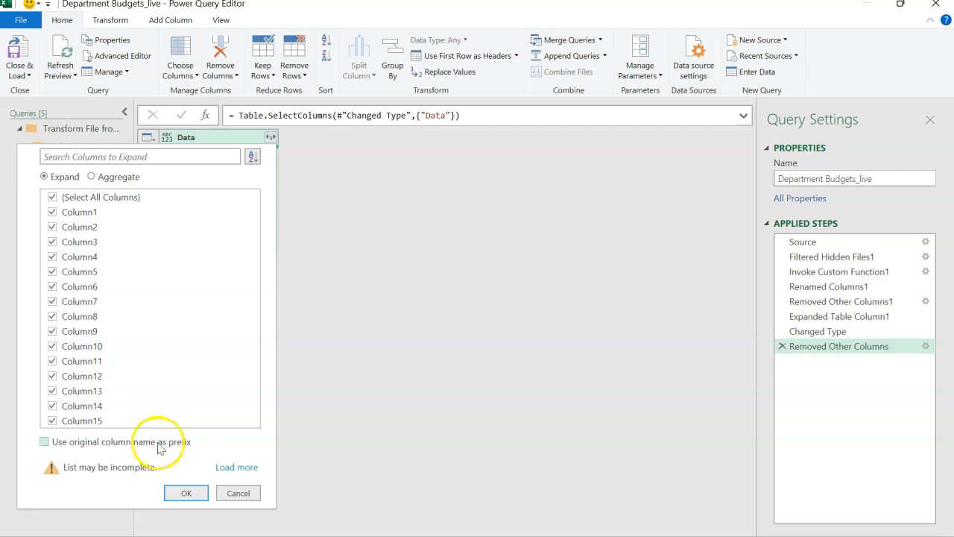
left_click(186, 492)
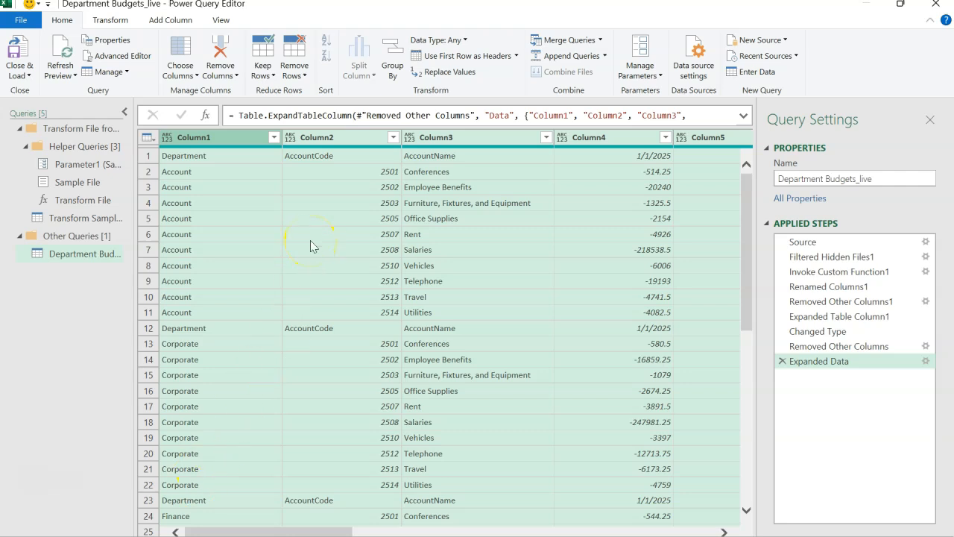
Step: Look through the combined rows and promote the first row to column headers
scroll(311, 246, "down", 6)
scroll(310, 240, "up", 6)
left_click(454, 56)
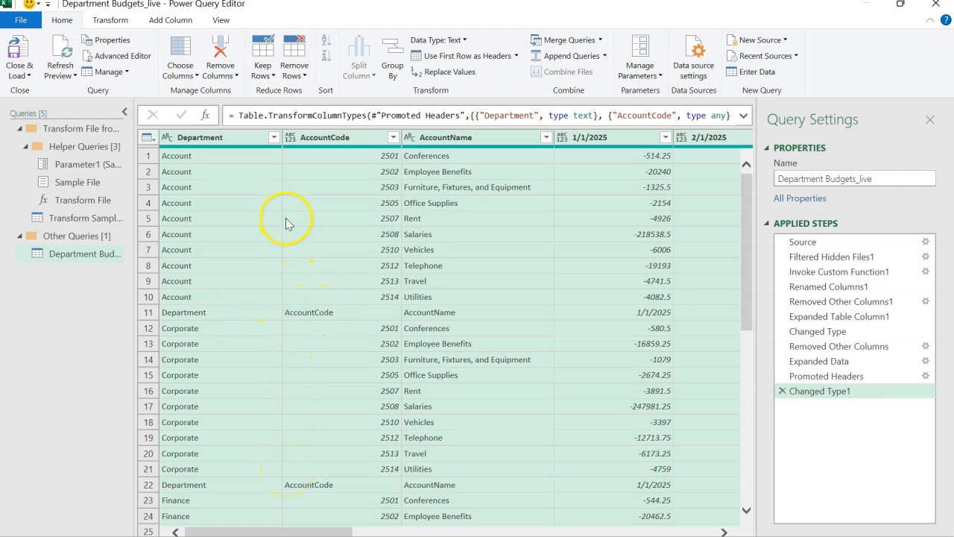
Step: Filter the repeated header rows out of the Department column by excluding the value Department
left_click(274, 138)
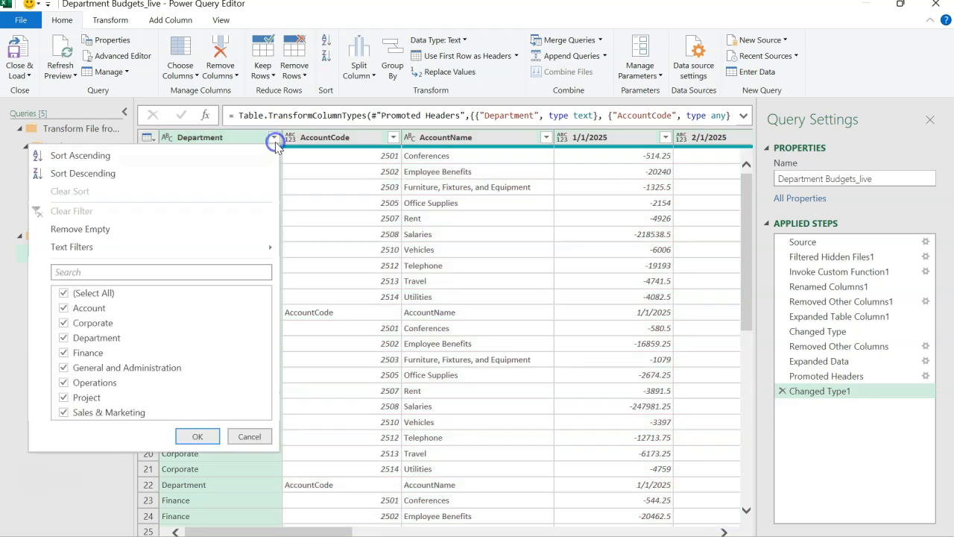
left_click(97, 342)
left_click(193, 438)
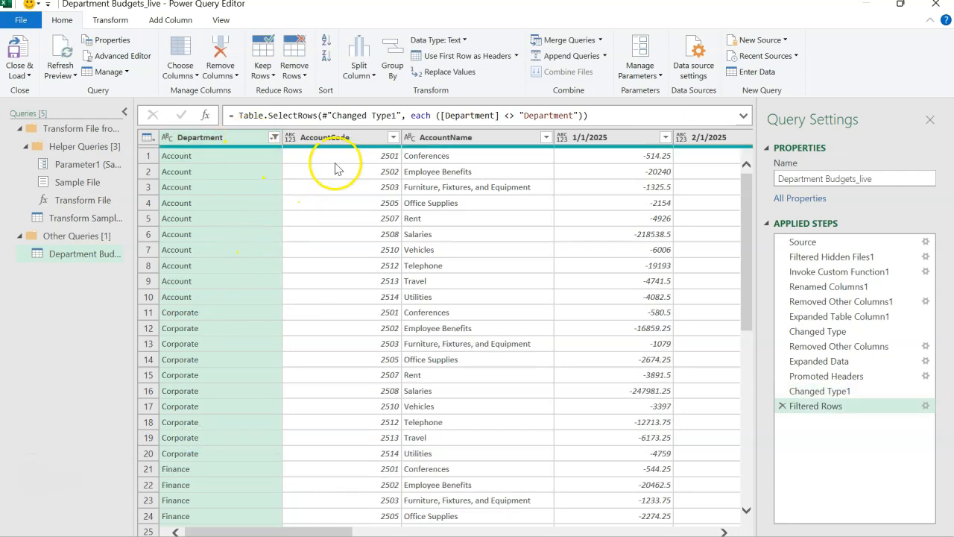
Step: Change the data type of the AccountCode column to Whole Number
left_click(363, 138)
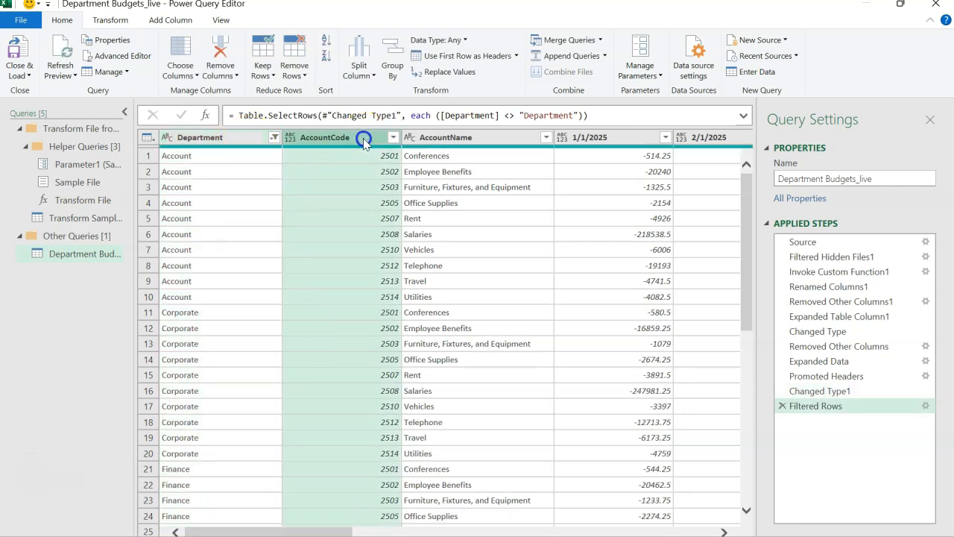
left_click(290, 138)
left_click(338, 182)
Step: Examine the AccountName column and the monthly columns from 1/1/2025 to 12/1/2025
left_click(455, 139)
left_click(588, 140)
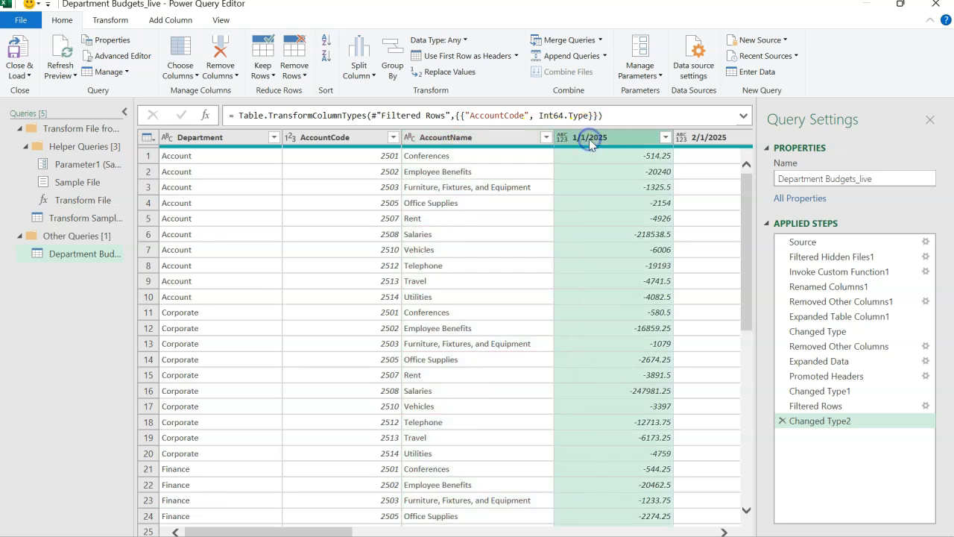
key("shift+Right")
key("shift+Right")
key("shift+Right")
key("shift+Right")
key("shift+Right")
key("shift+Right")
key("shift+Right")
key("shift+Right")
key("shift+Right")
key("shift+Right")
key("shift+Right")
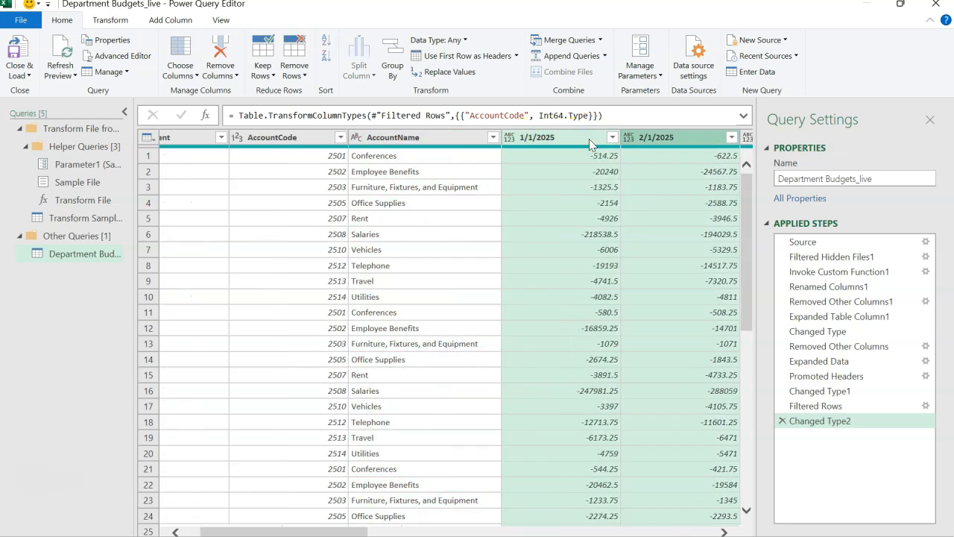
key("Left")
key("Left")
key("Left")
key("Left")
key("Left")
key("Left")
key("Left")
key("Left")
key("Left")
key("Left")
key("Left")
key("Left")
key("Left")
key("Left")
key("Left")
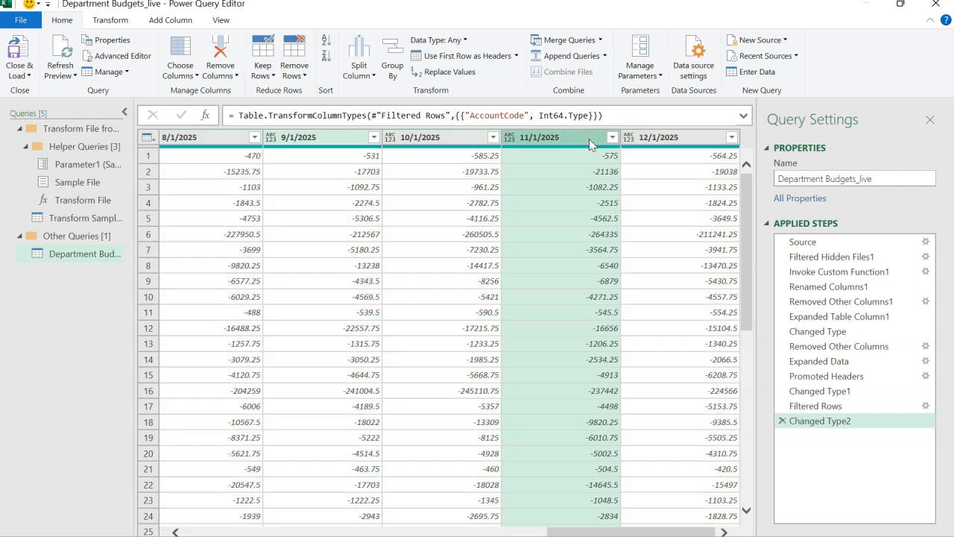
left_click(589, 140)
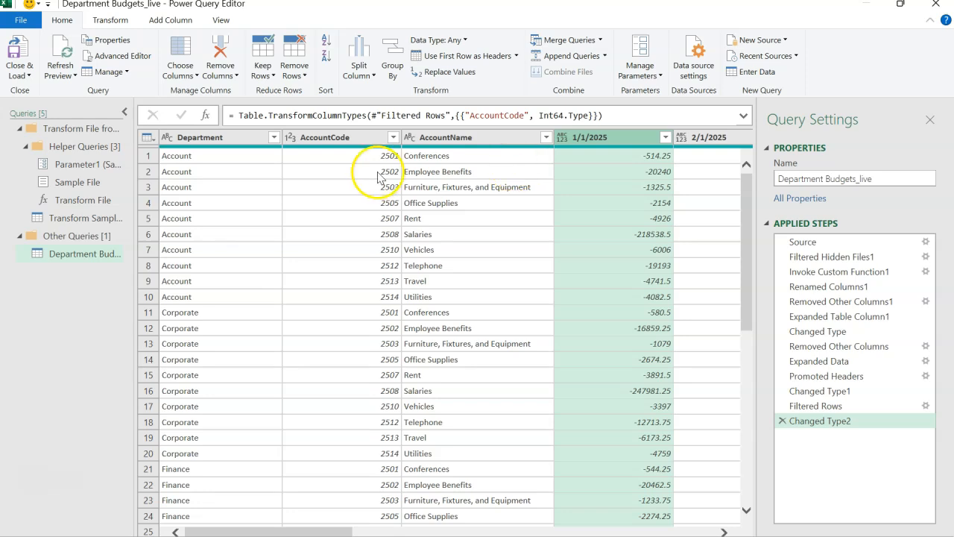
Step: Unpivot the monthly columns by unpivoting all columns other than Department, AccountCode and AccountName
left_click(249, 142)
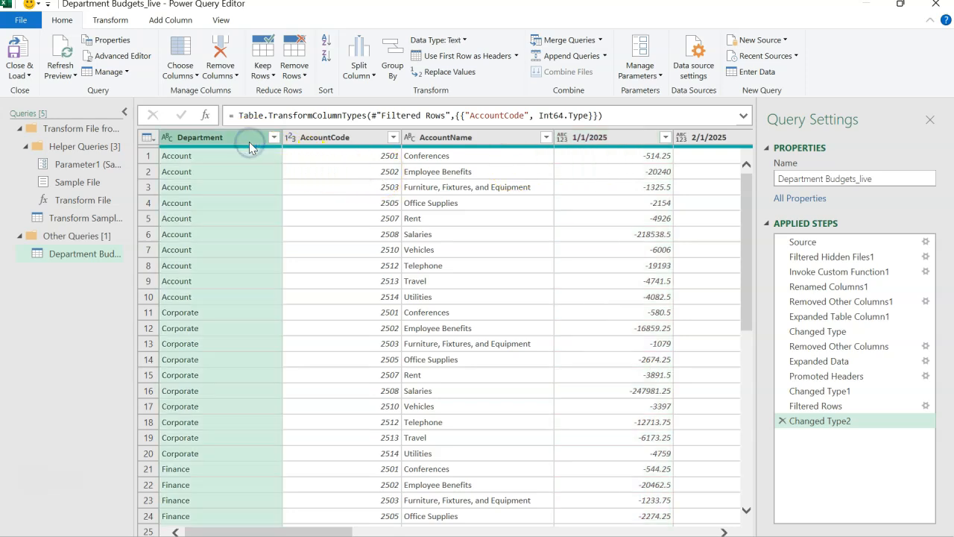
key("shift+Right")
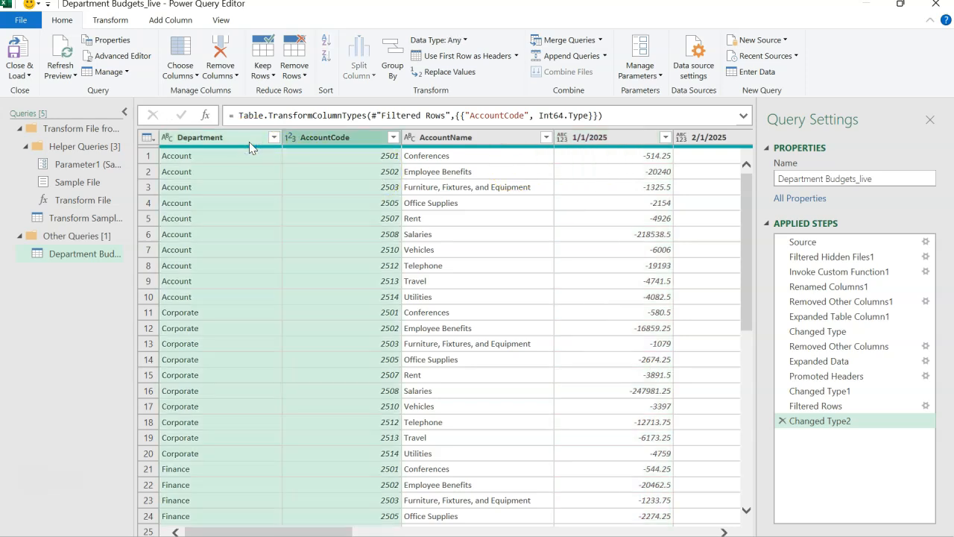
key("shift+Right")
right_click(249, 142)
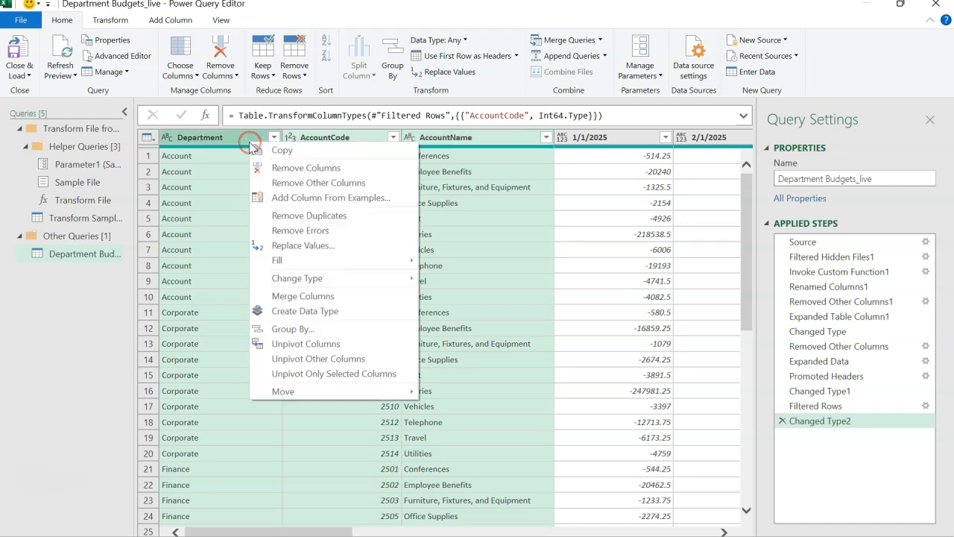
left_click(319, 360)
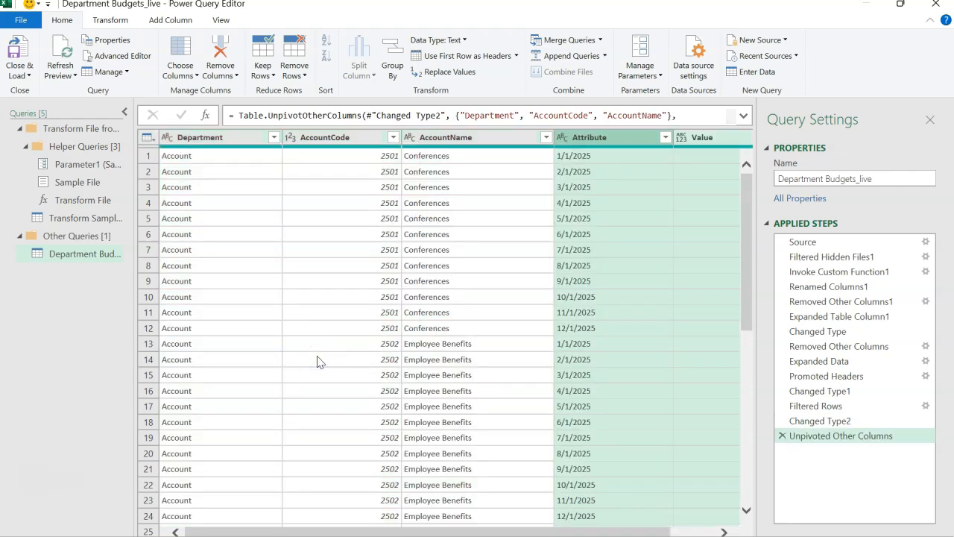
Step: Rename the Attribute column to Date and set its data type to Date
left_click(616, 141)
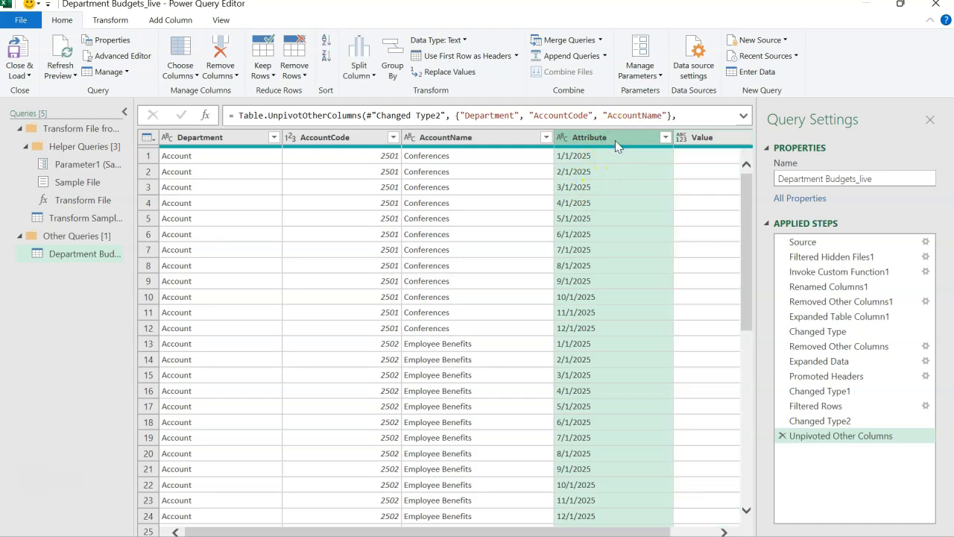
double_click(616, 140)
type("Da")
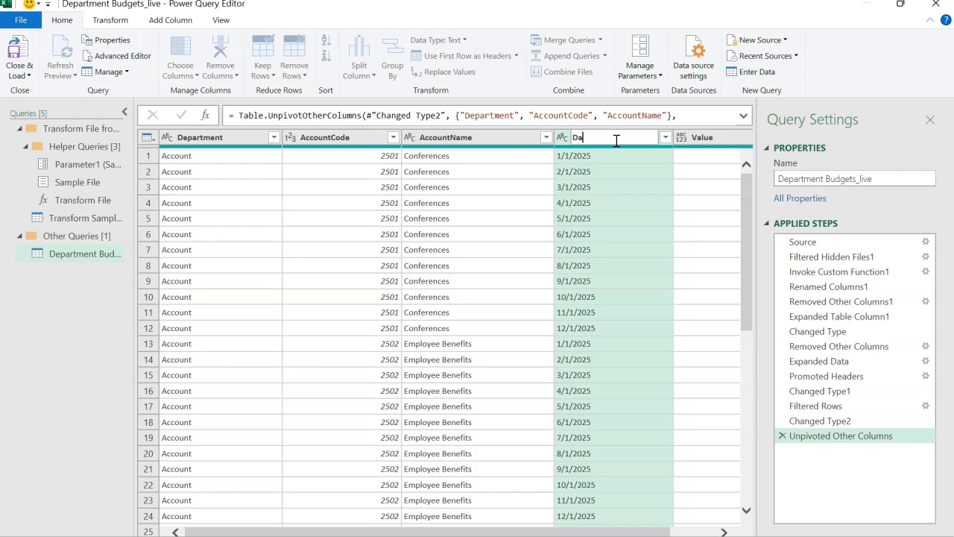
key("Return")
left_click(562, 137)
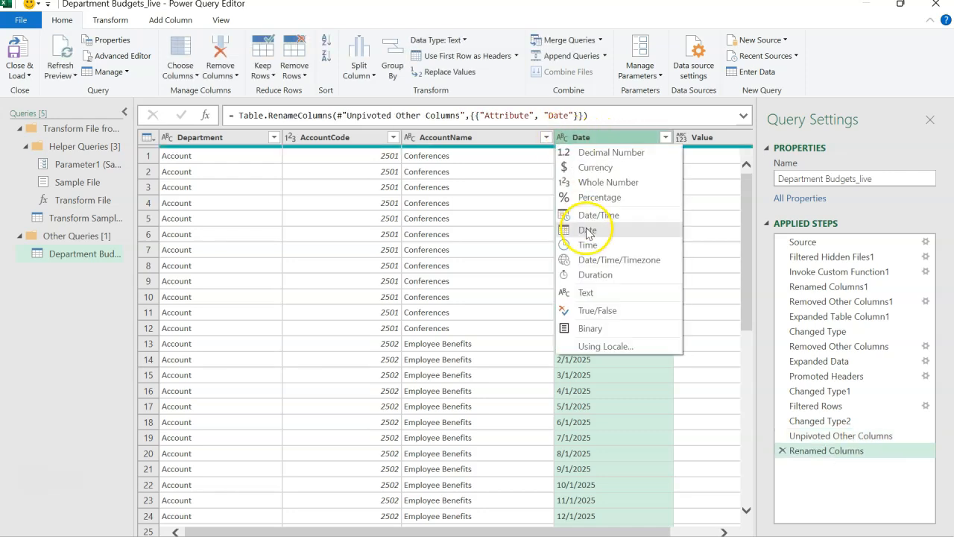
left_click(604, 235)
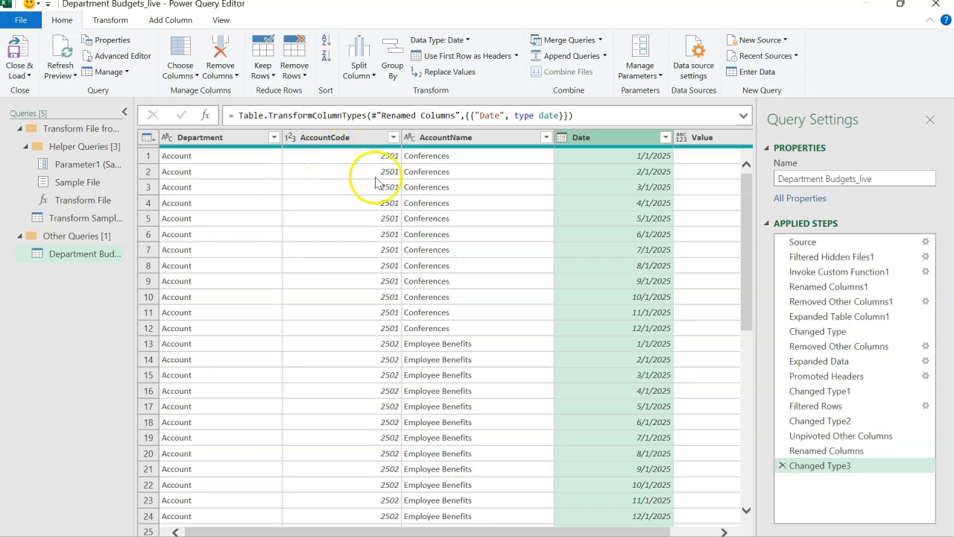
Step: Rename the Value column to Amount and set its data type to Decimal Number
scroll(472, 187, "right", 1)
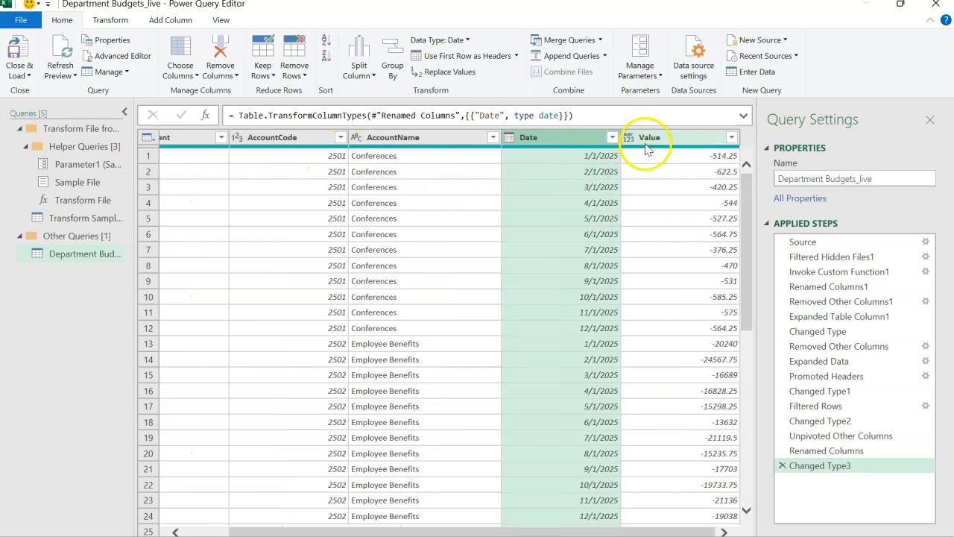
left_click(675, 138)
double_click(681, 135)
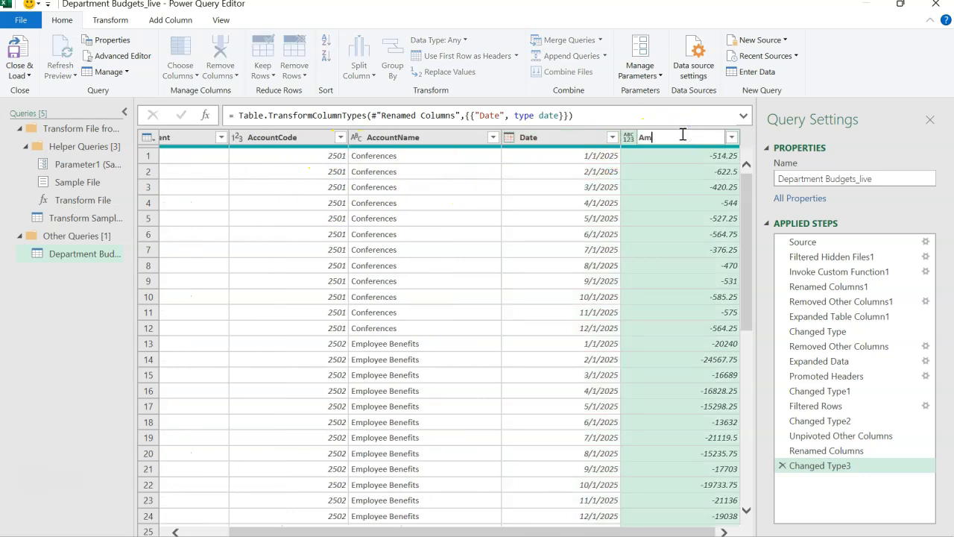
key("Return")
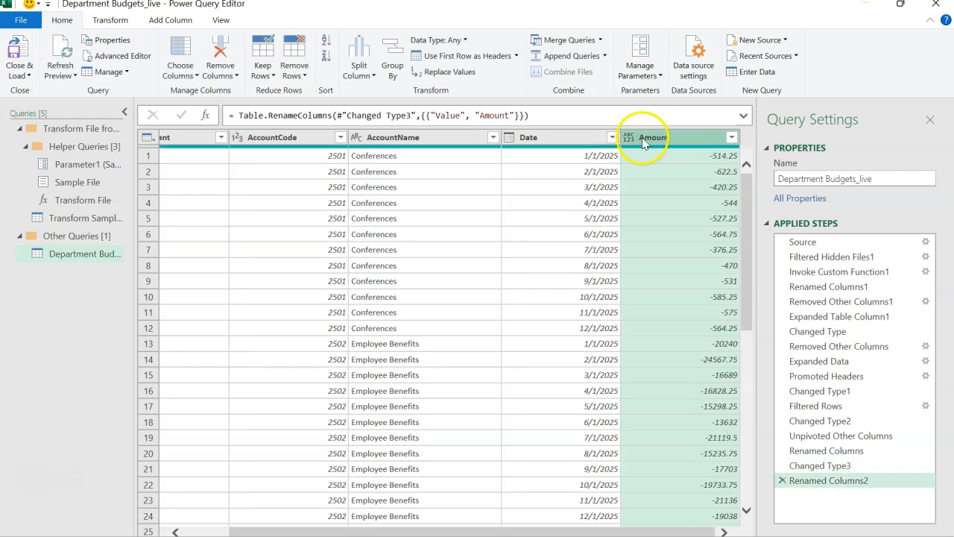
left_click(629, 139)
left_click(655, 155)
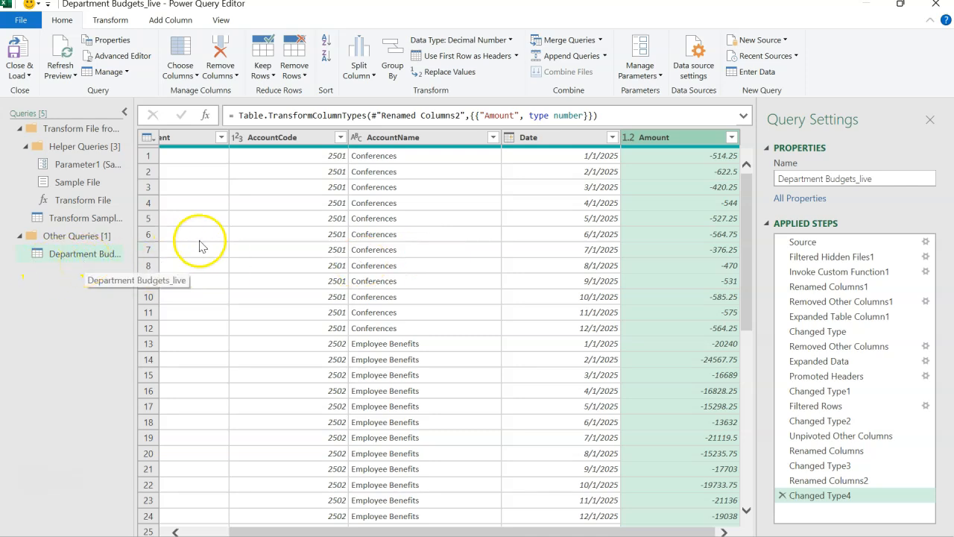
scroll(313, 282, "left", 2)
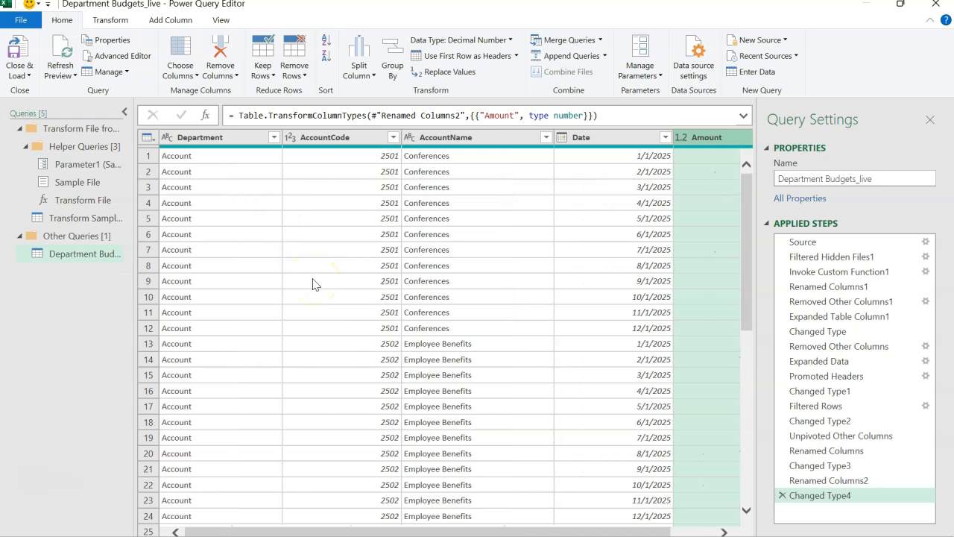
scroll(314, 284, "right", 2)
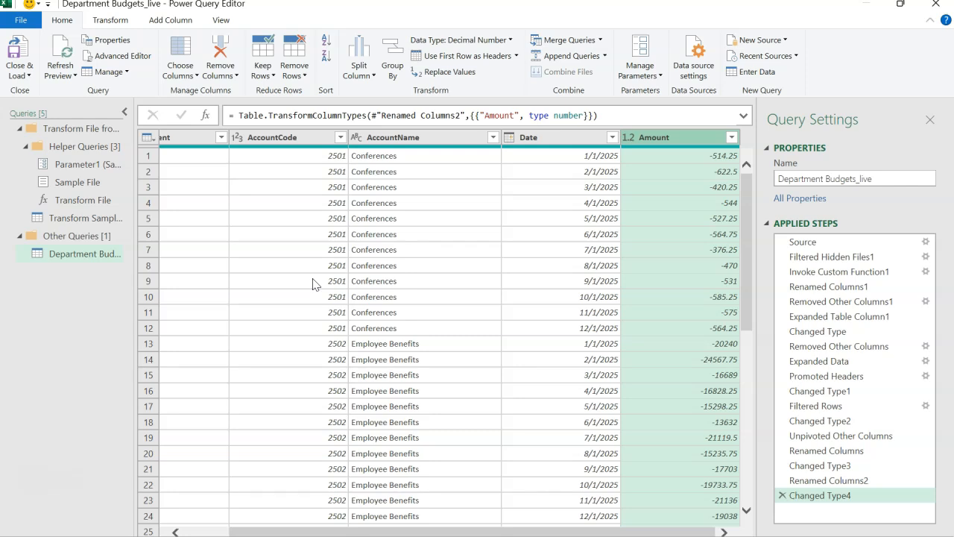
left_click(353, 281)
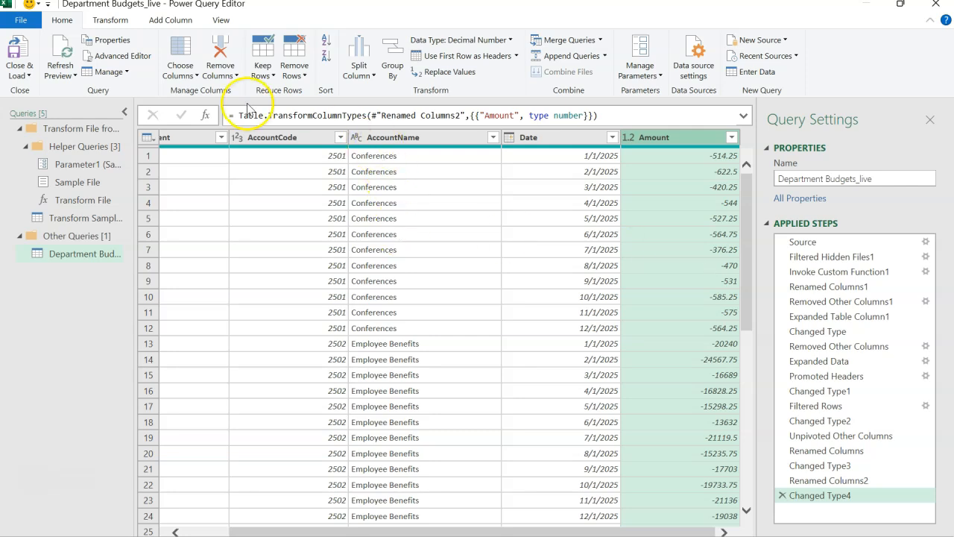
Step: Start a conditional column named Type with the condition that Amount is less than 0
left_click(170, 19)
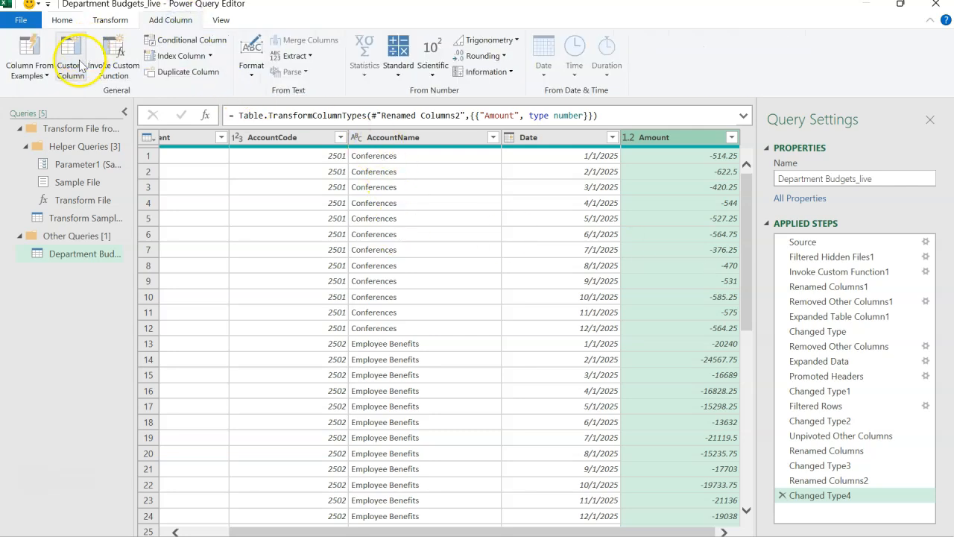
left_click(185, 43)
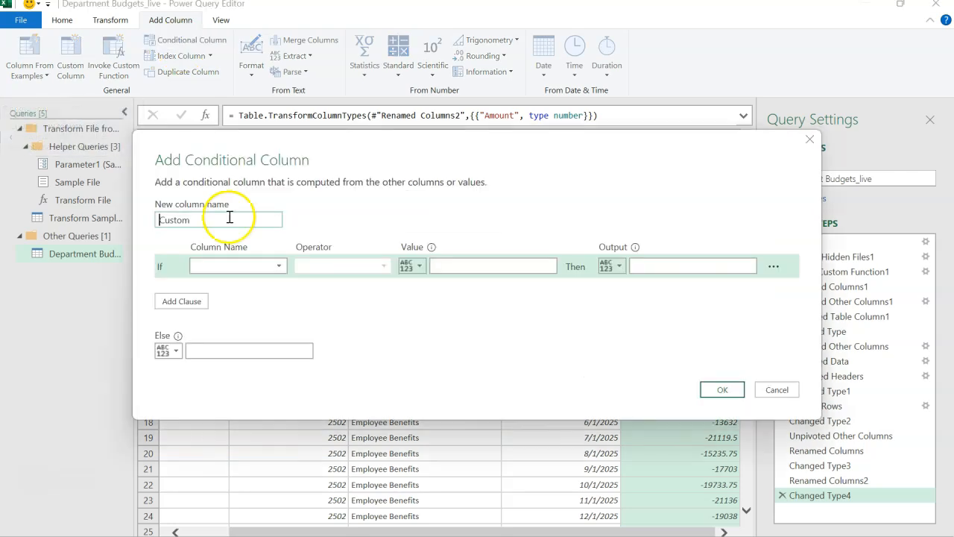
left_click_drag(204, 219, 90, 222)
type("Type")
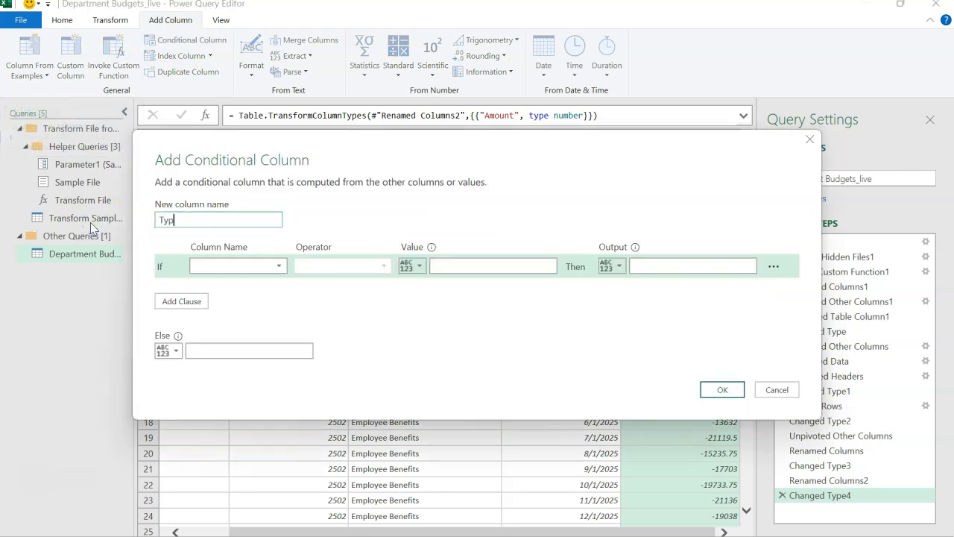
left_click(240, 269)
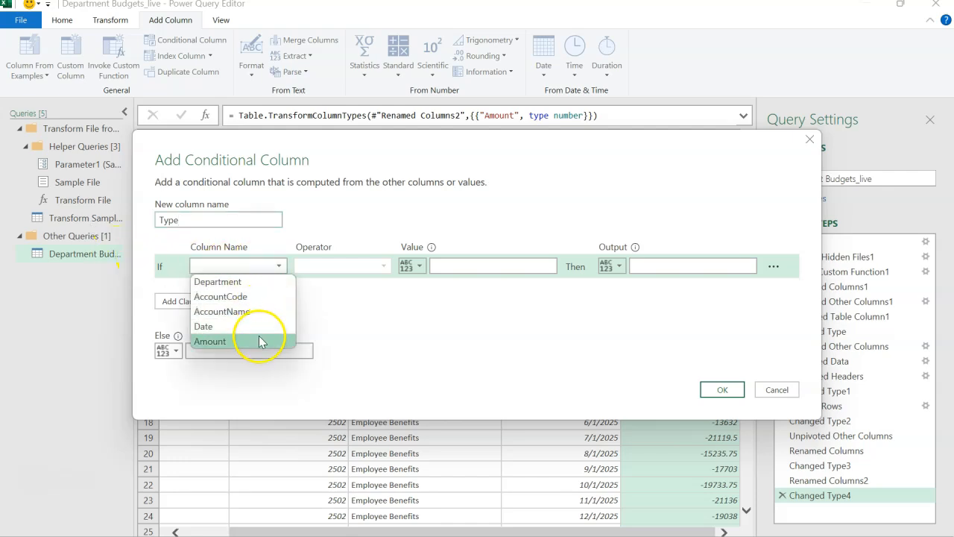
left_click(257, 341)
left_click(383, 266)
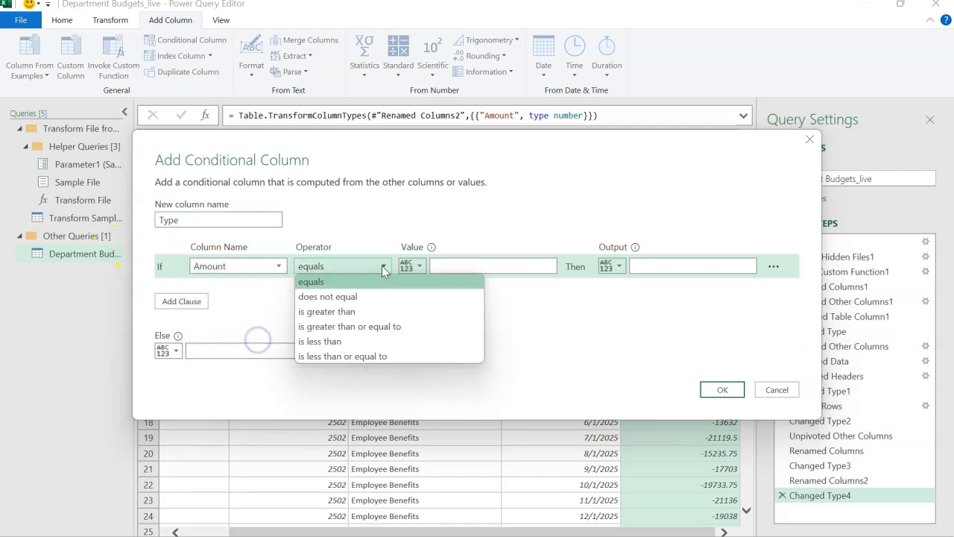
left_click(370, 342)
left_click(504, 266)
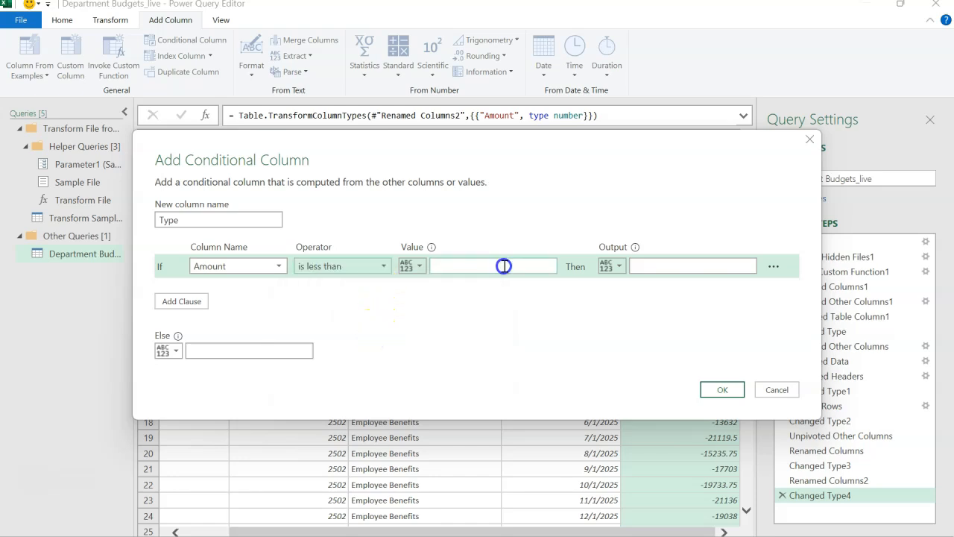
type("0")
Step: Set the condition's output to Expense and the else value to Income, and create the Type column
left_click(654, 267)
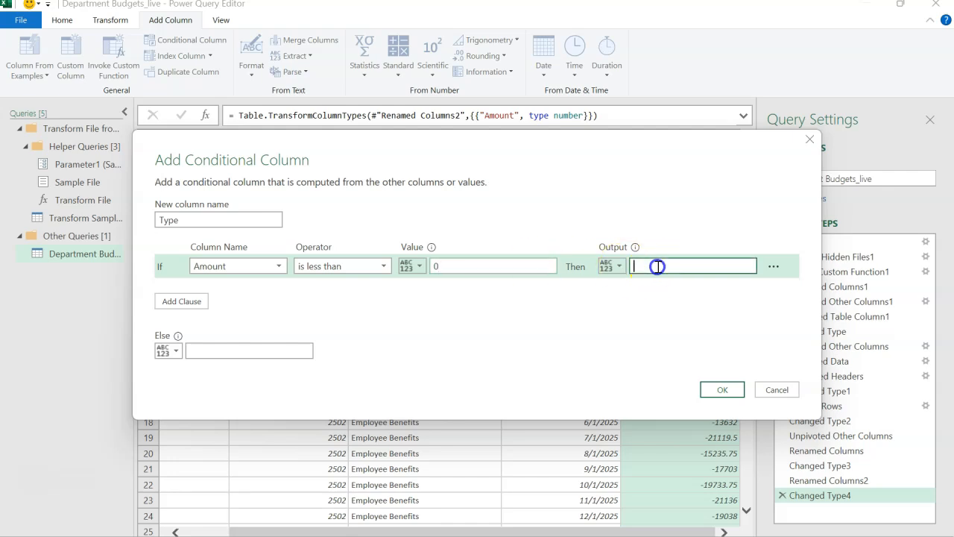
type("Expense")
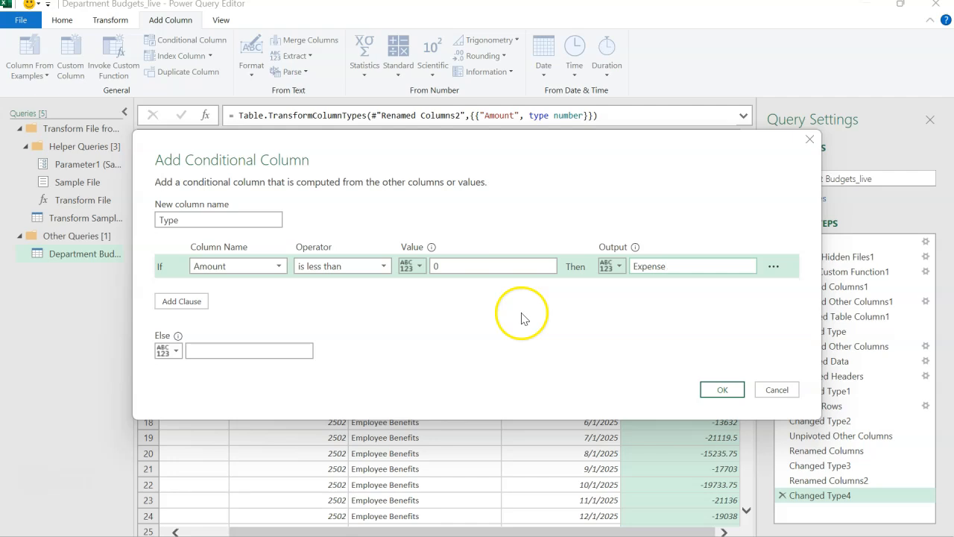
left_click(306, 347)
type("Income")
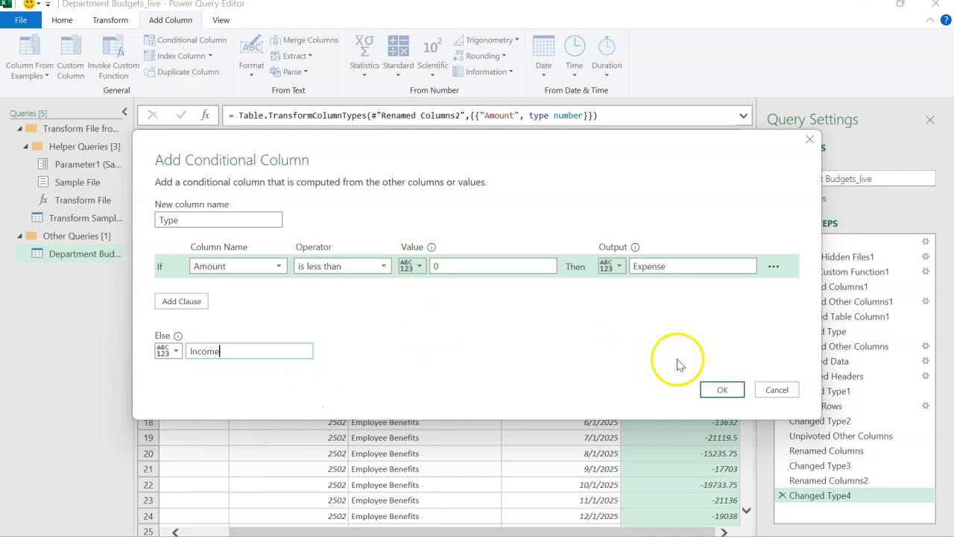
left_click(720, 388)
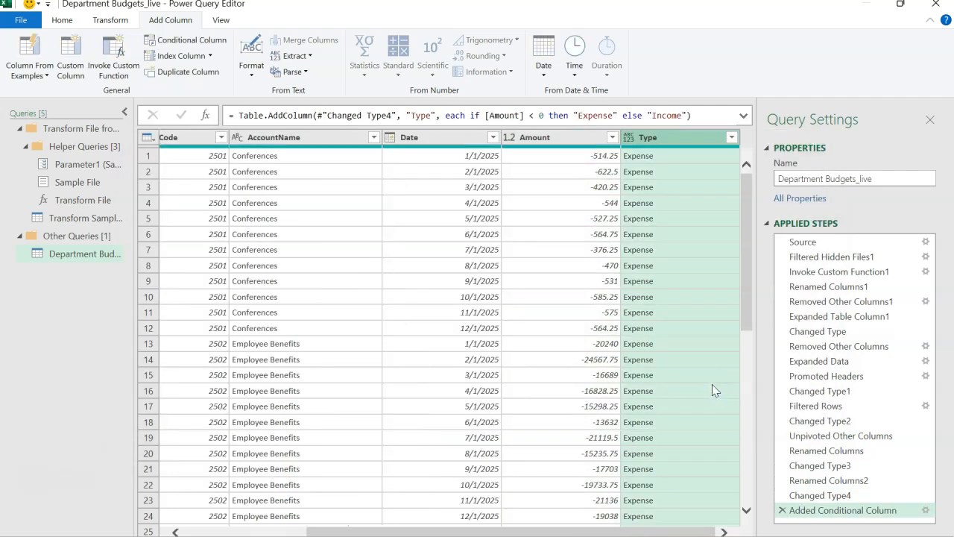
Step: Check the distinct values of the Type column and set its data type to Text
scroll(667, 272, "down", 9)
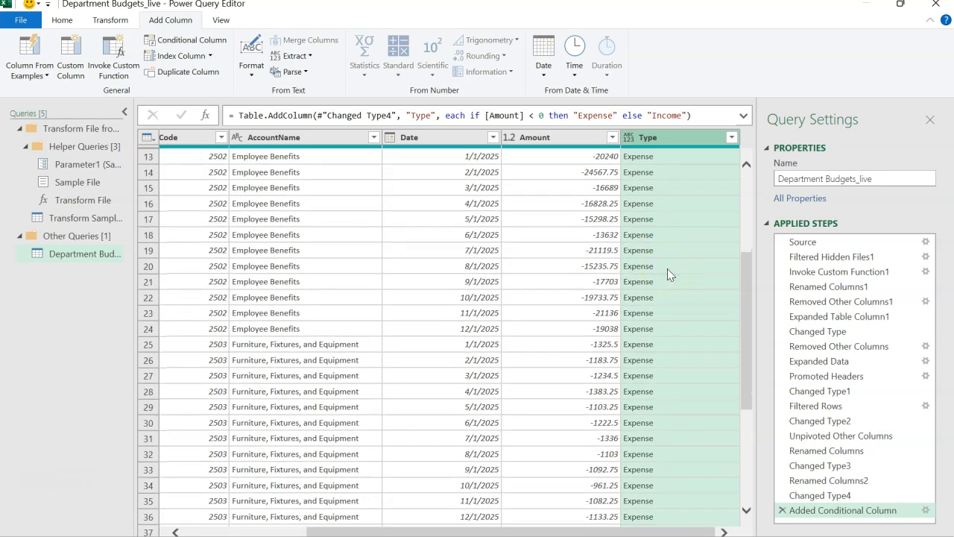
scroll(668, 269, "down", 3)
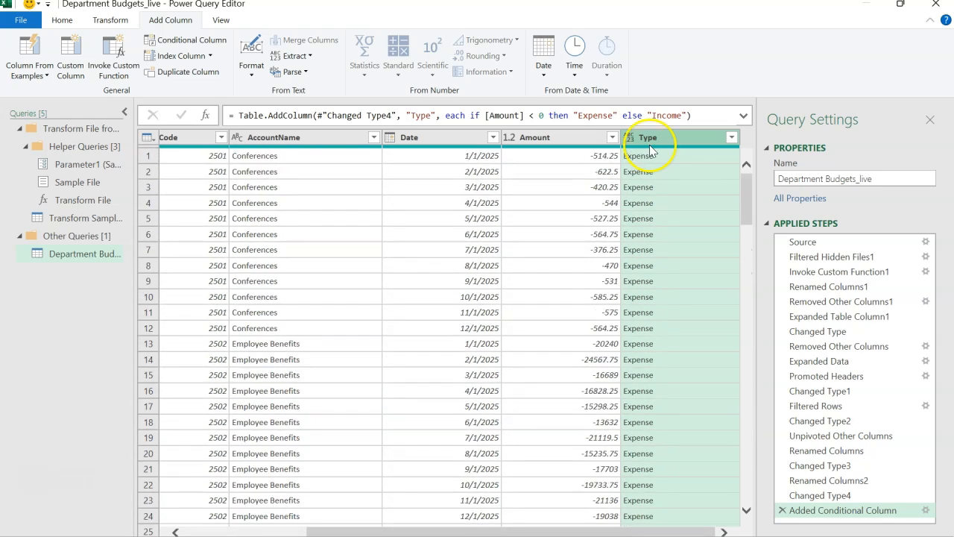
left_click(731, 138)
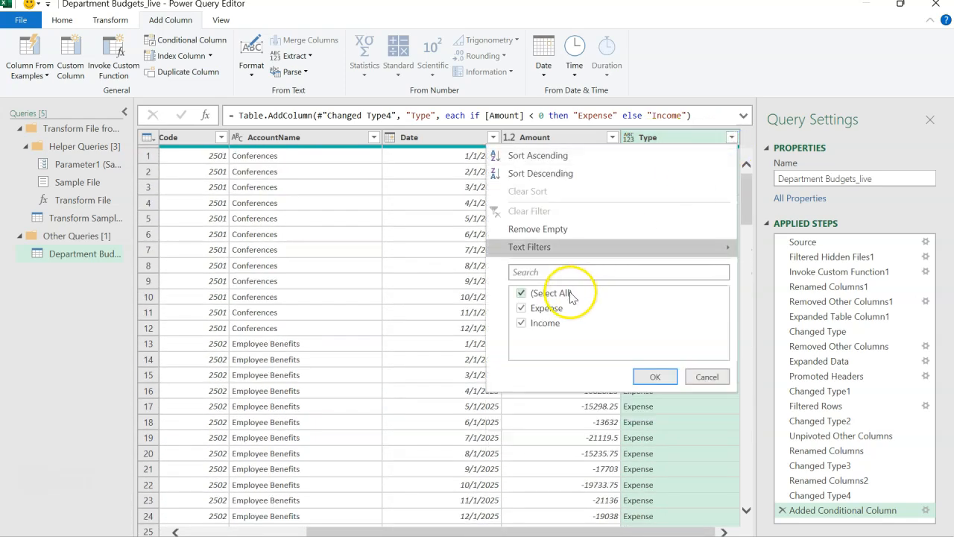
left_click(706, 377)
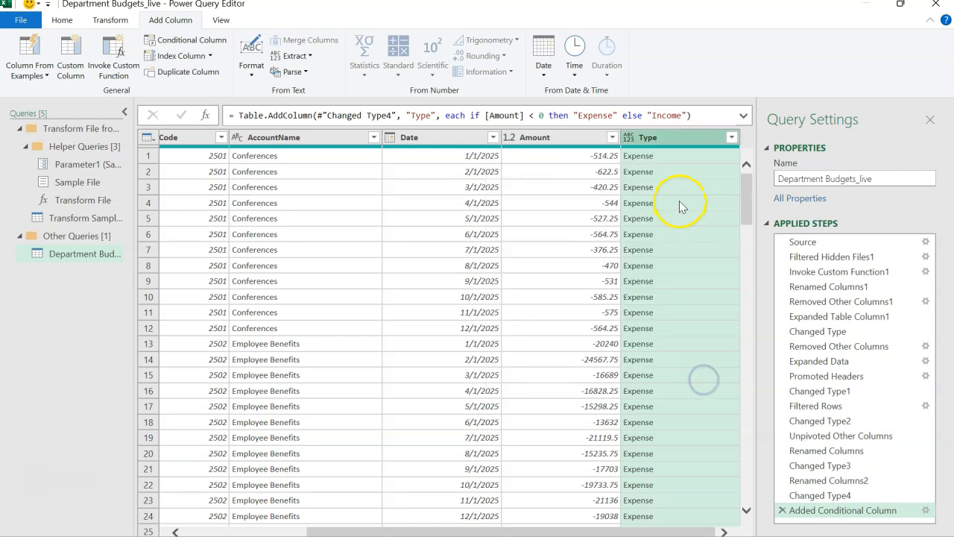
left_click(628, 138)
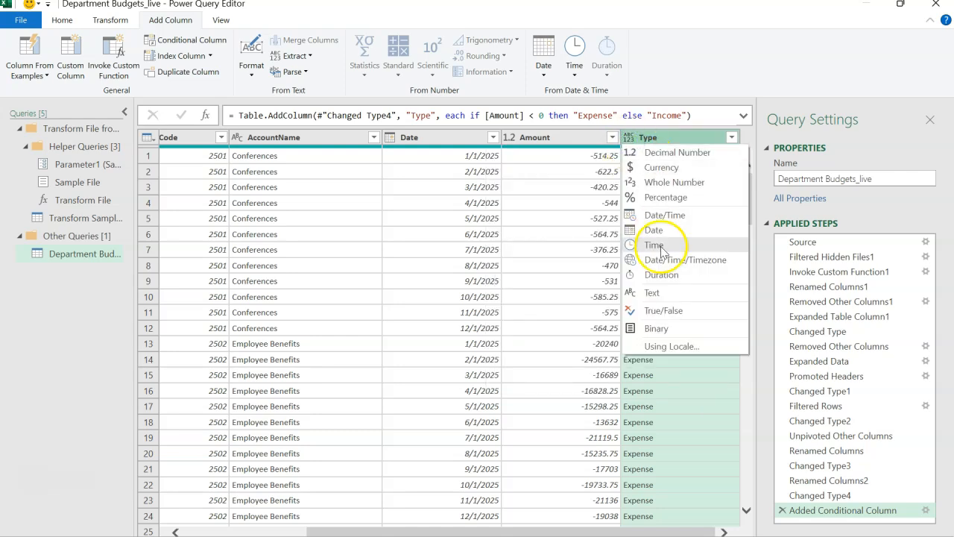
left_click(664, 295)
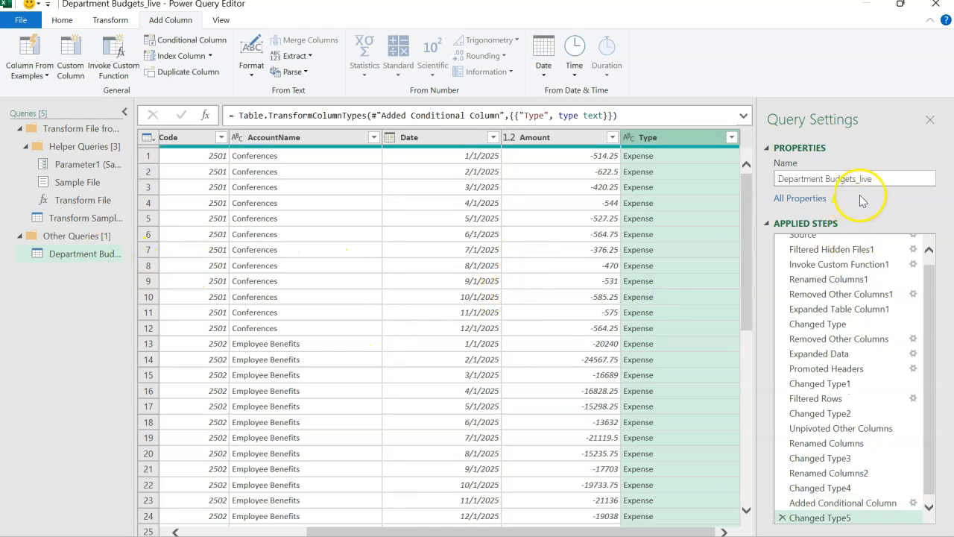
Step: Rename the Department Budgets_live query to Budget and create a new query that references it
left_click_drag(880, 179, 747, 189)
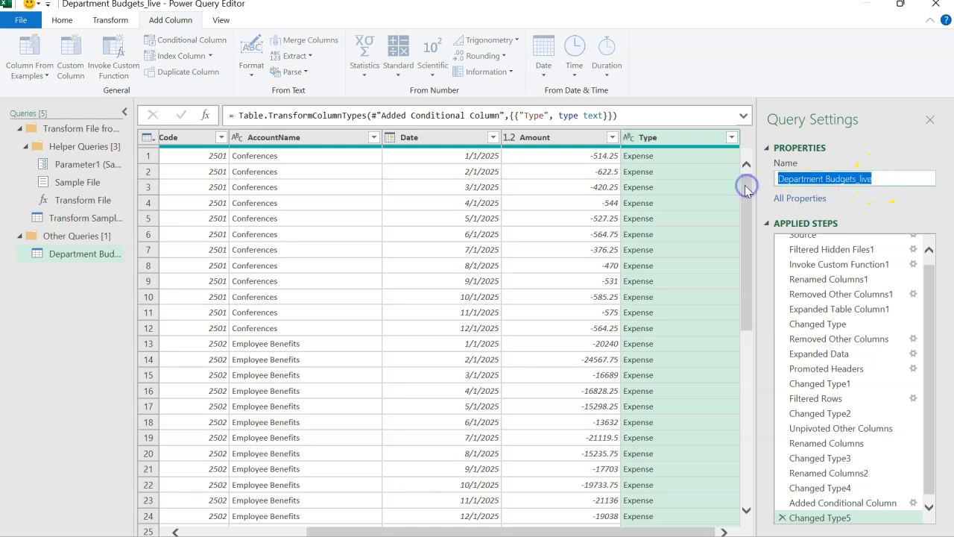
type("Budget")
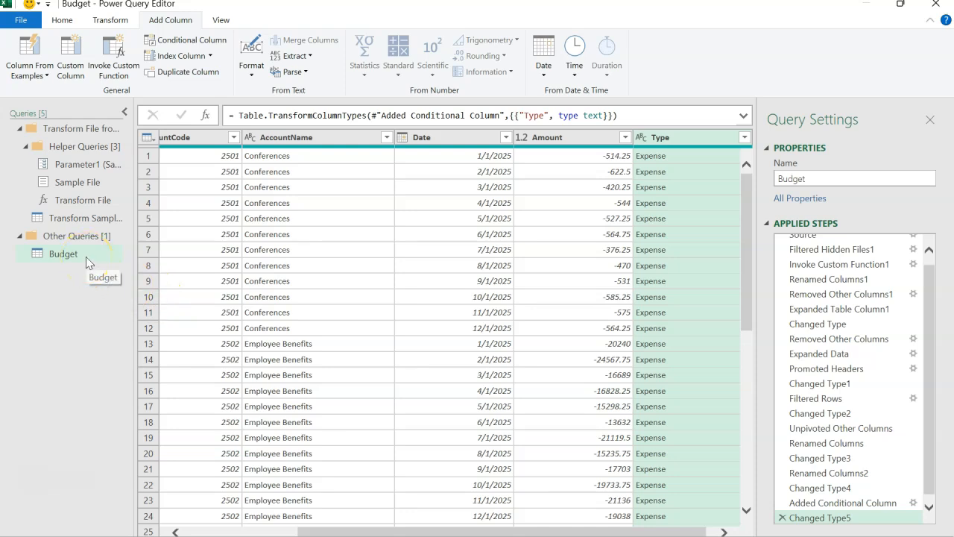
right_click(86, 257)
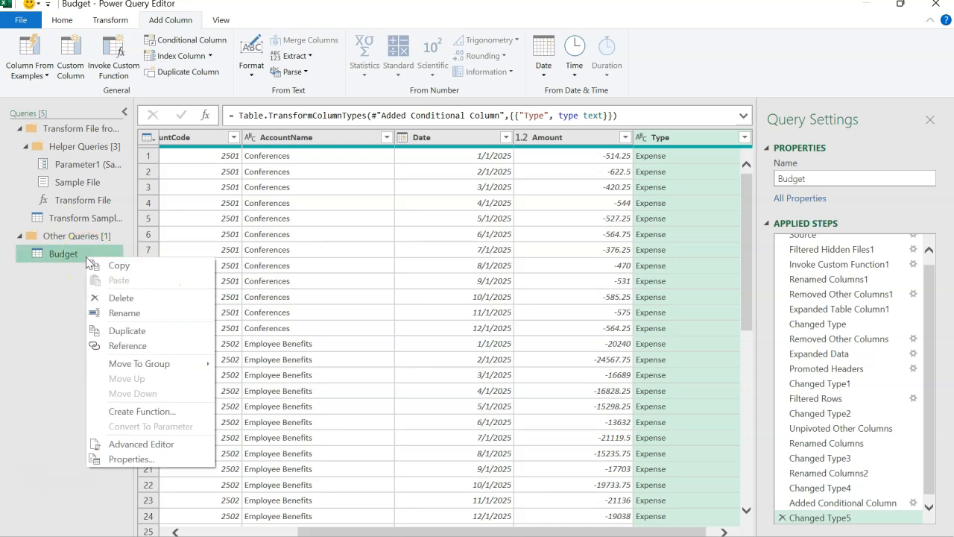
left_click(124, 344)
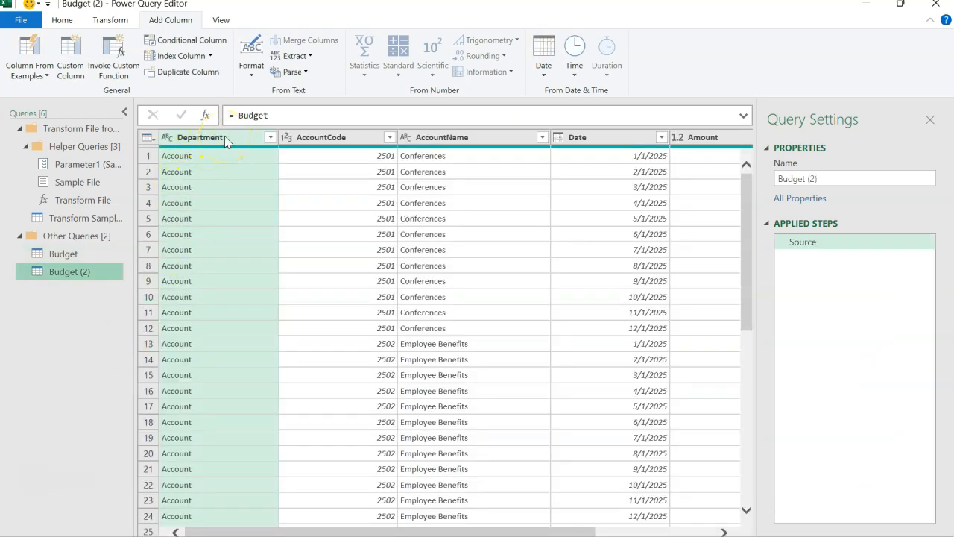
Step: Keep only the Department column in the new Budget reference query and remove its duplicate rows
right_click(224, 135)
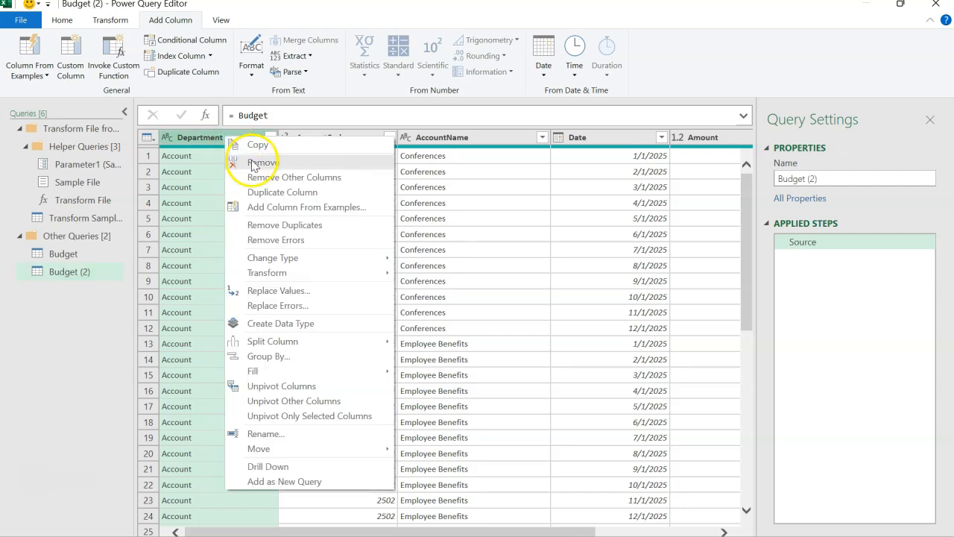
left_click(273, 179)
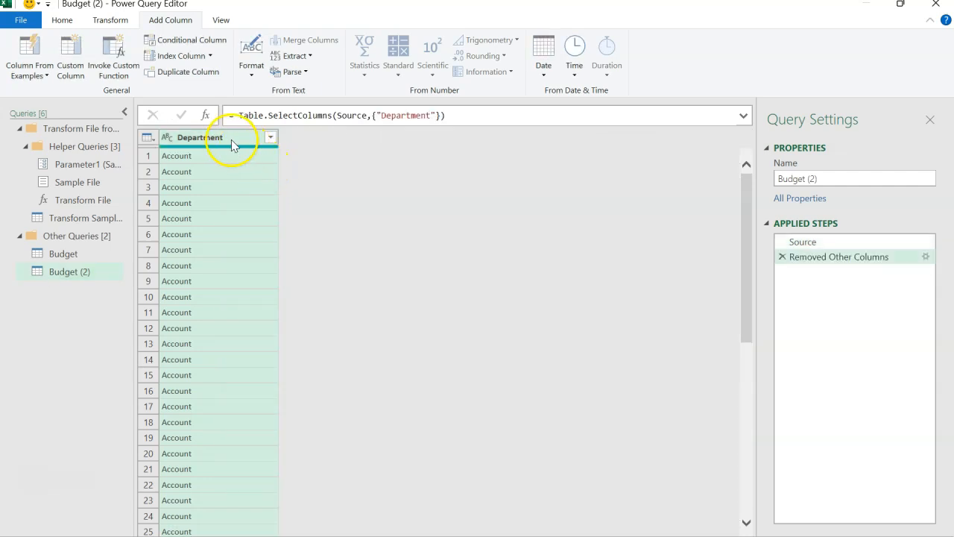
right_click(227, 137)
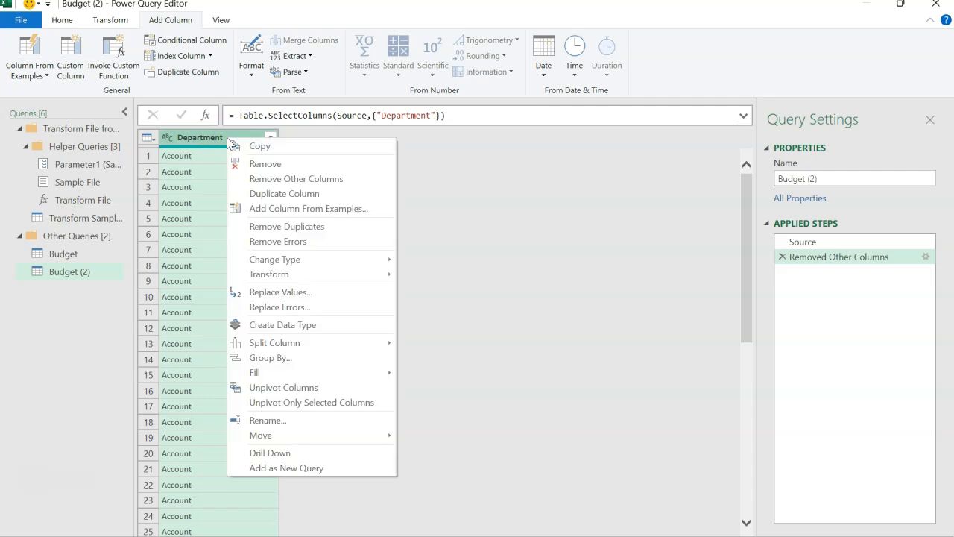
left_click(277, 226)
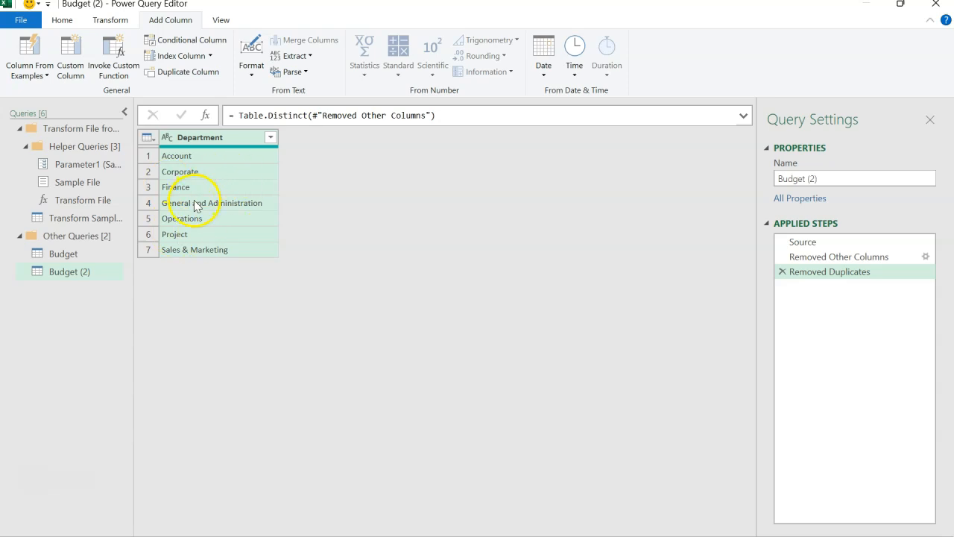
Step: Rename the query of distinct departments as Departments
left_click(820, 177)
type("Depa")
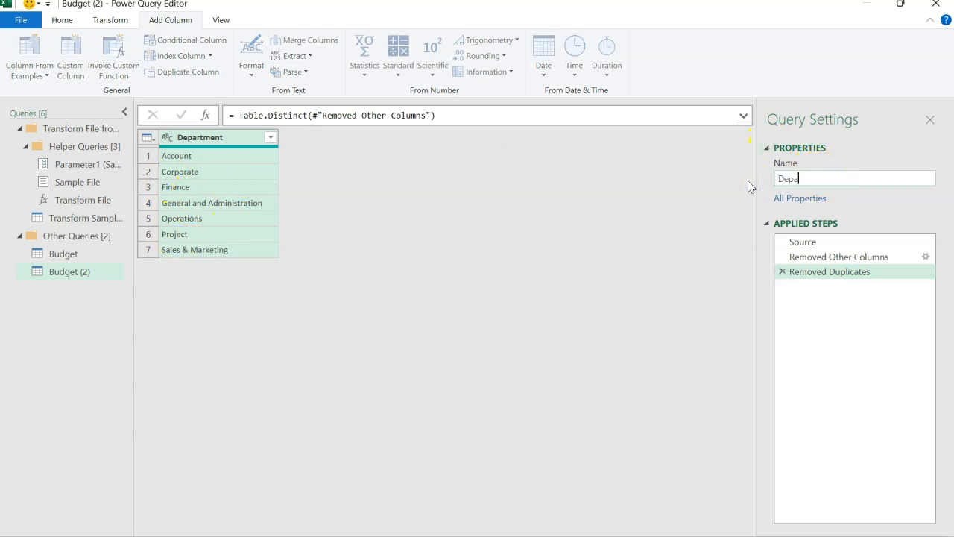
type("rtments")
key("Return")
left_click(446, 259)
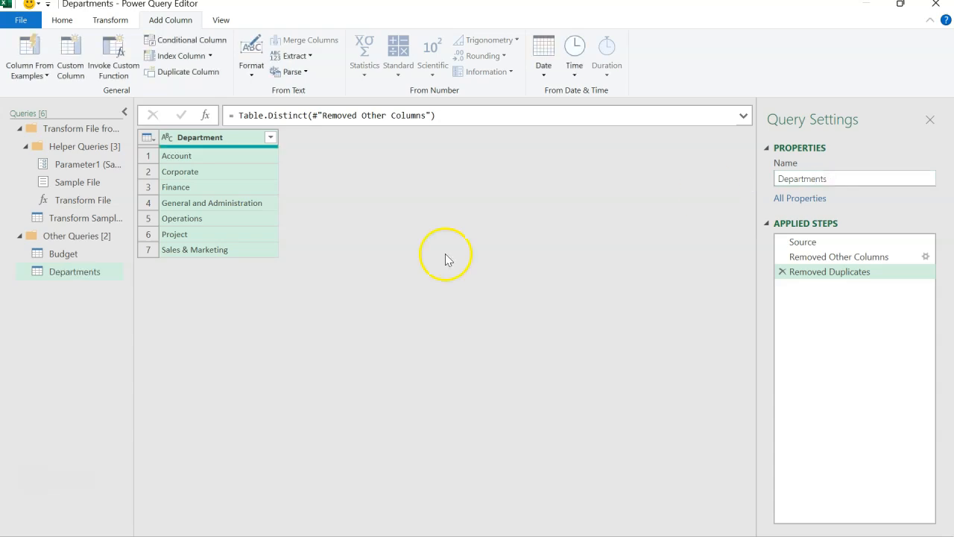
Step: Check the AccountCode and AccountName columns in the Budget query and create another query that references it
left_click(78, 255)
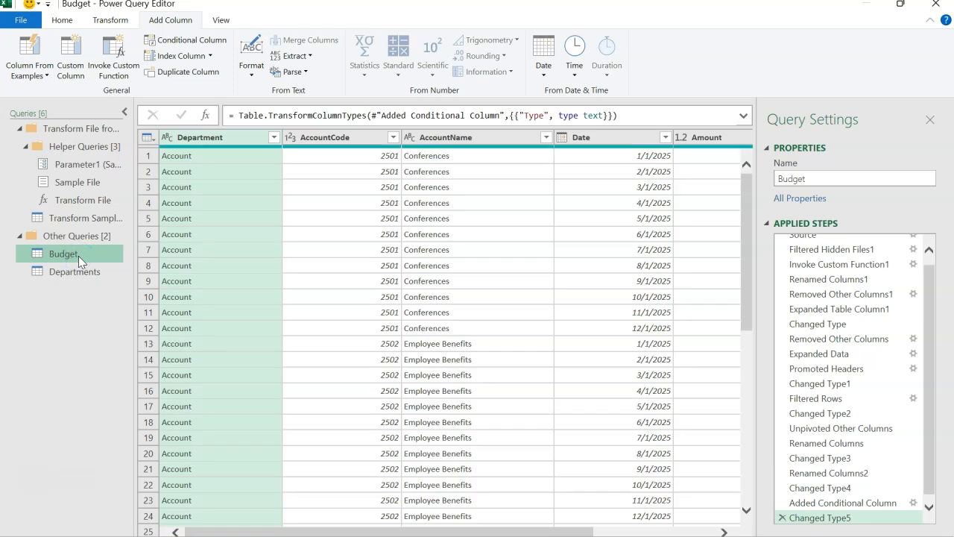
left_click(333, 142)
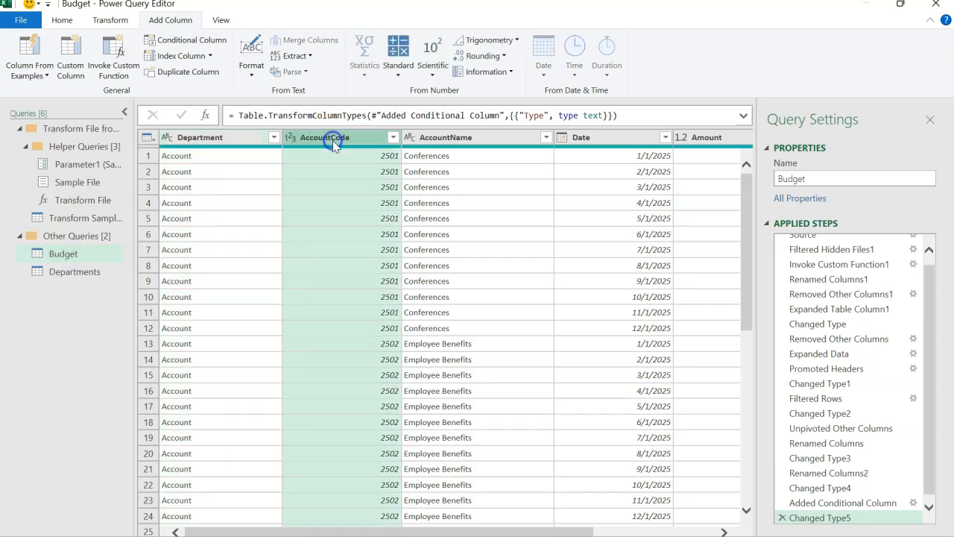
left_click(450, 139, "ctrl")
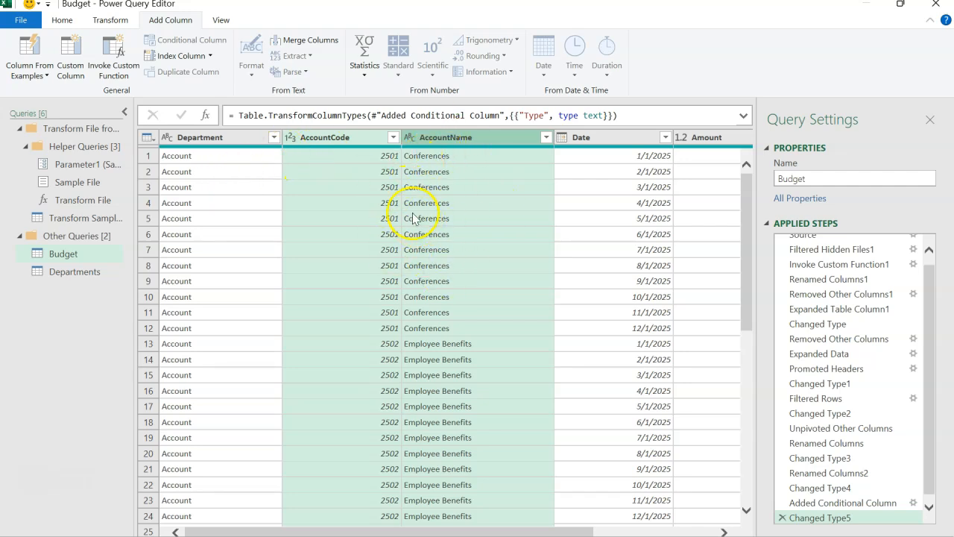
right_click(92, 255)
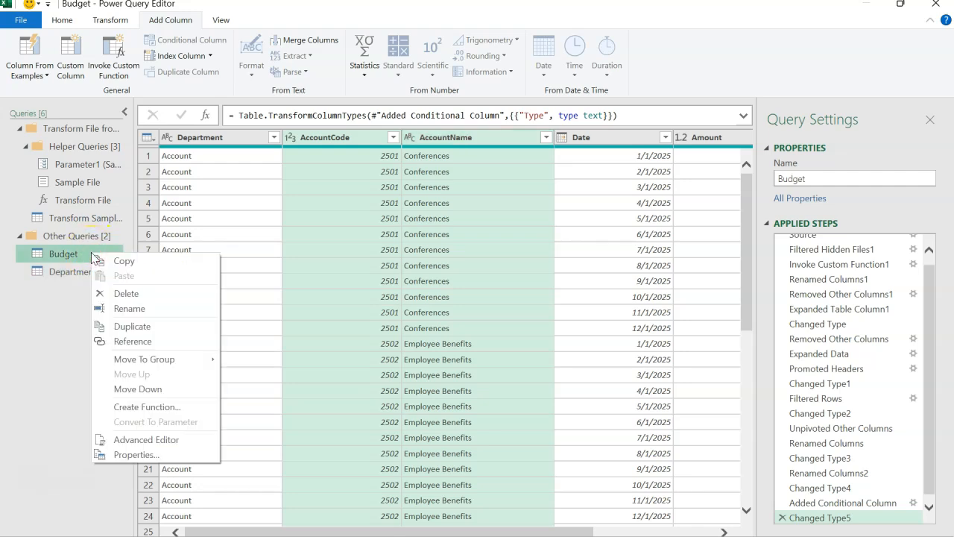
left_click(132, 341)
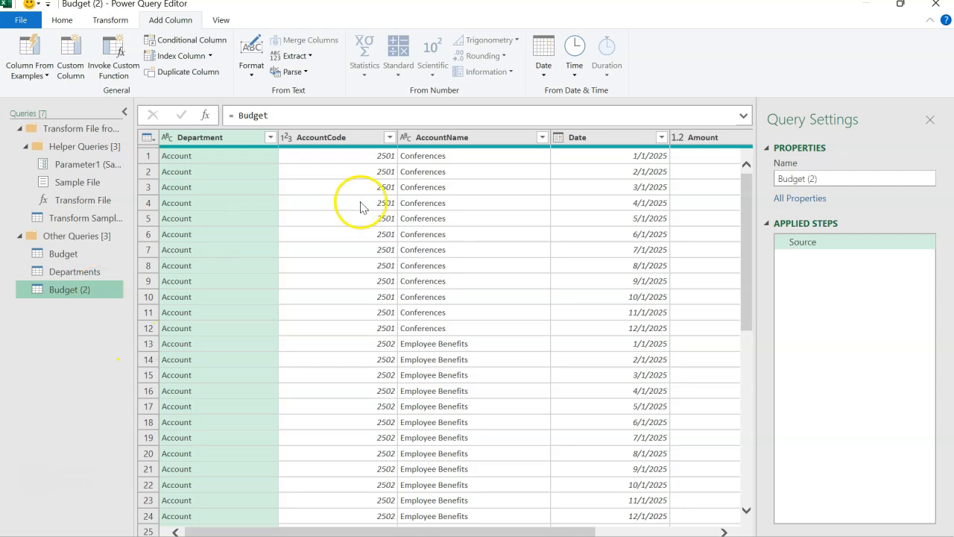
Step: Keep only the AccountCode and AccountName columns in the new reference query and remove duplicate code and name pairs
left_click(347, 138)
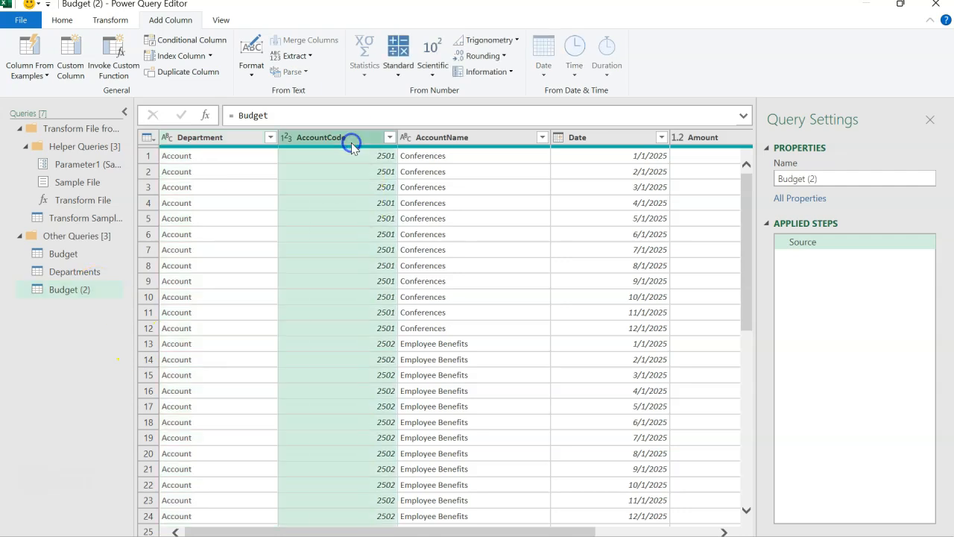
left_click(438, 139, "ctrl")
right_click(446, 138)
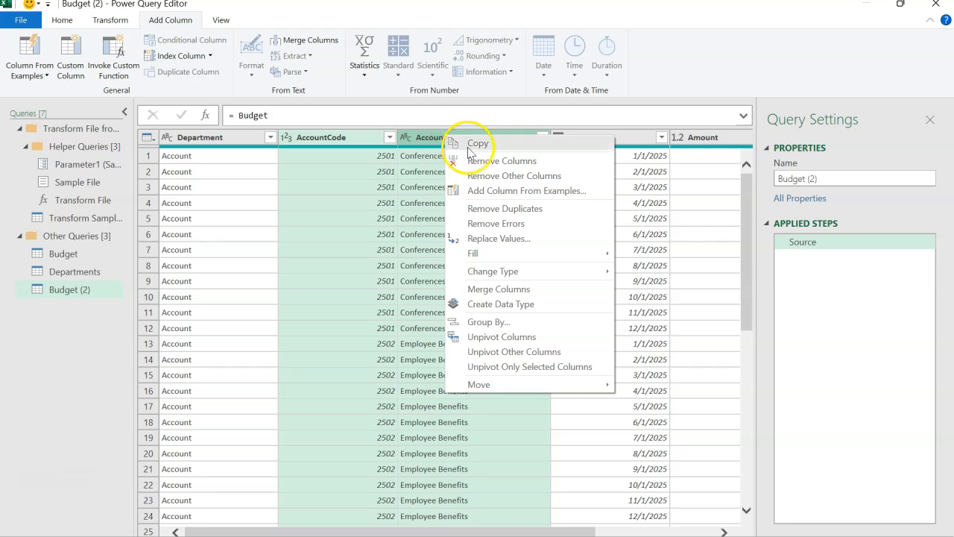
left_click(494, 175)
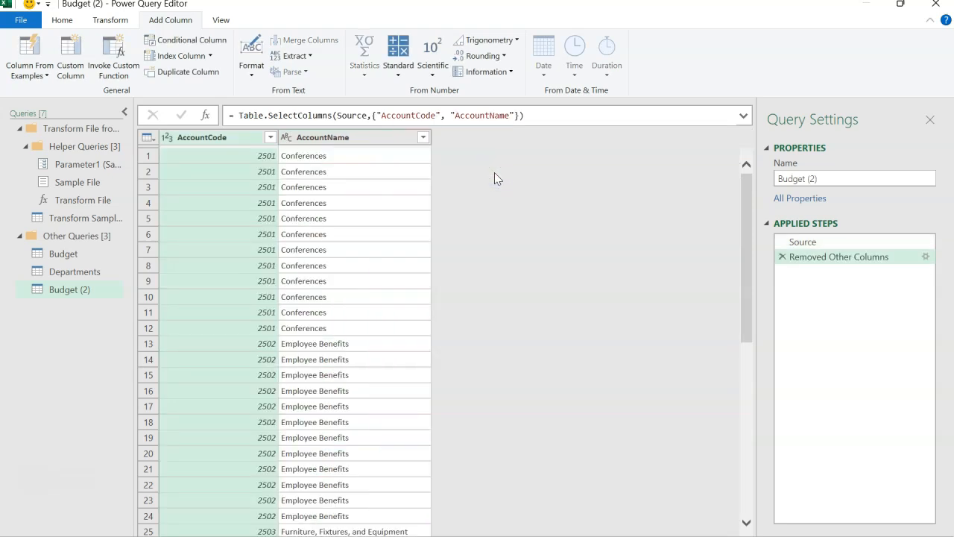
left_click(245, 137, "shift")
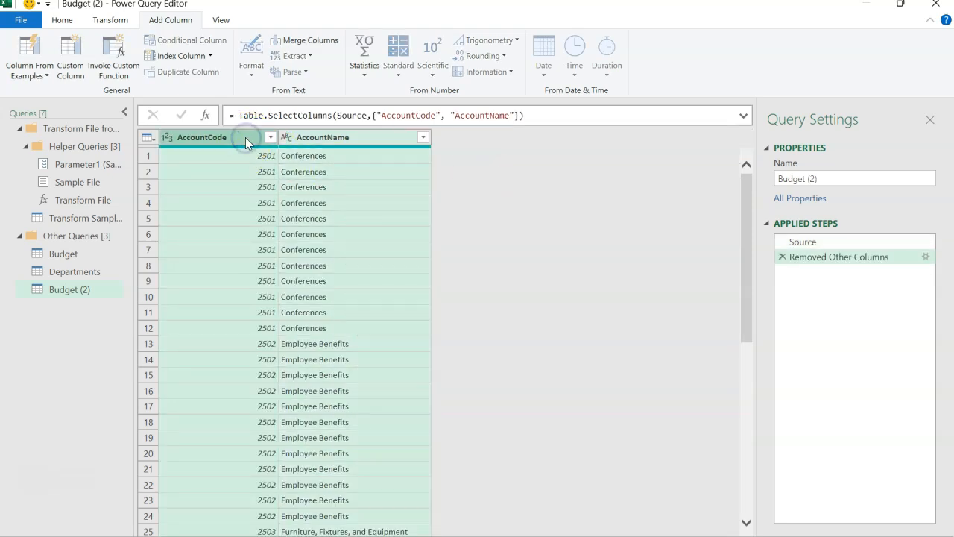
right_click(245, 137)
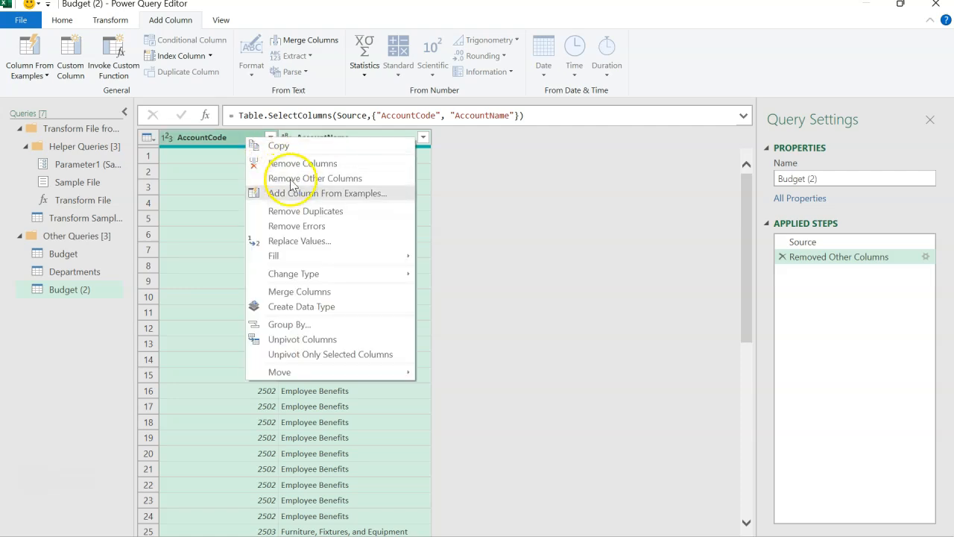
left_click(305, 216)
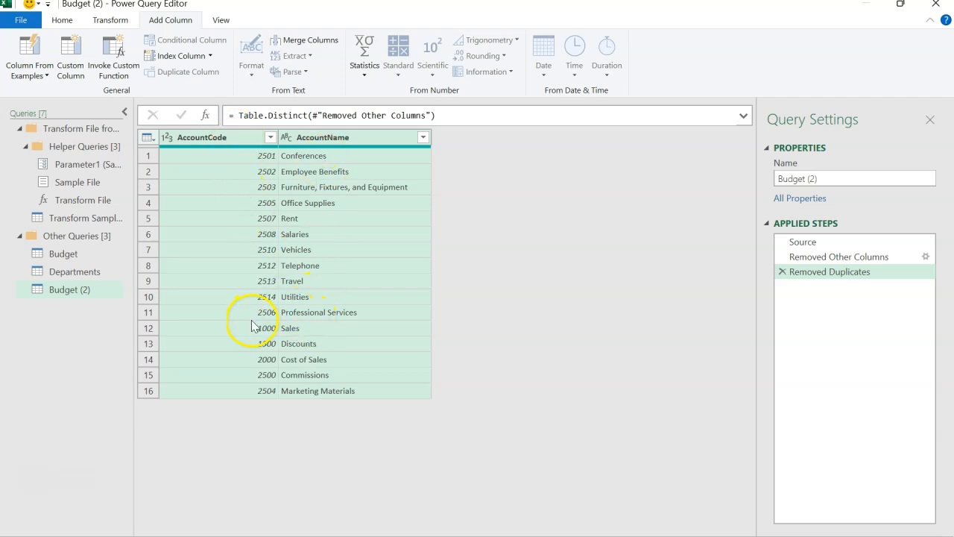
Step: Rename the query of distinct account codes and names as Accounts
left_click(838, 179)
type("Accounts")
key("Return")
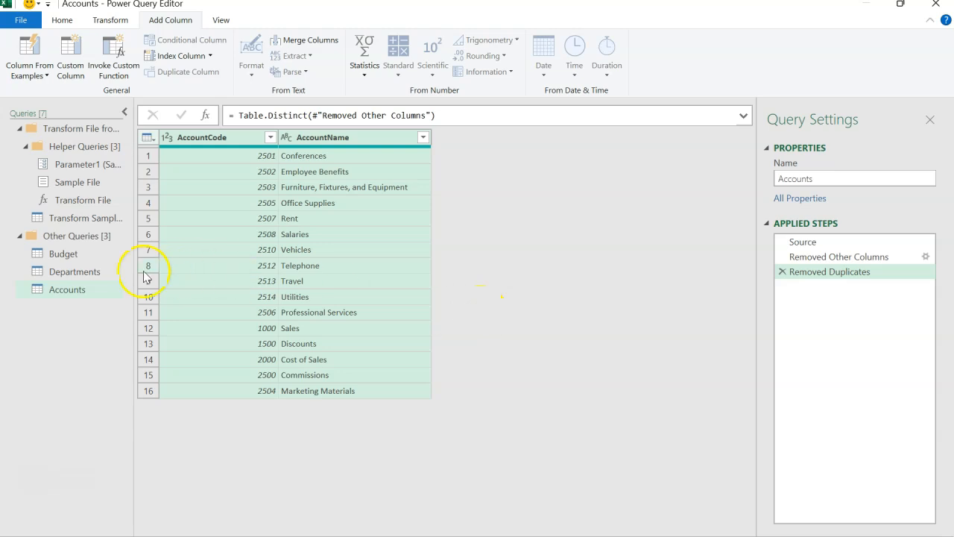
left_click(94, 273)
left_click(88, 291)
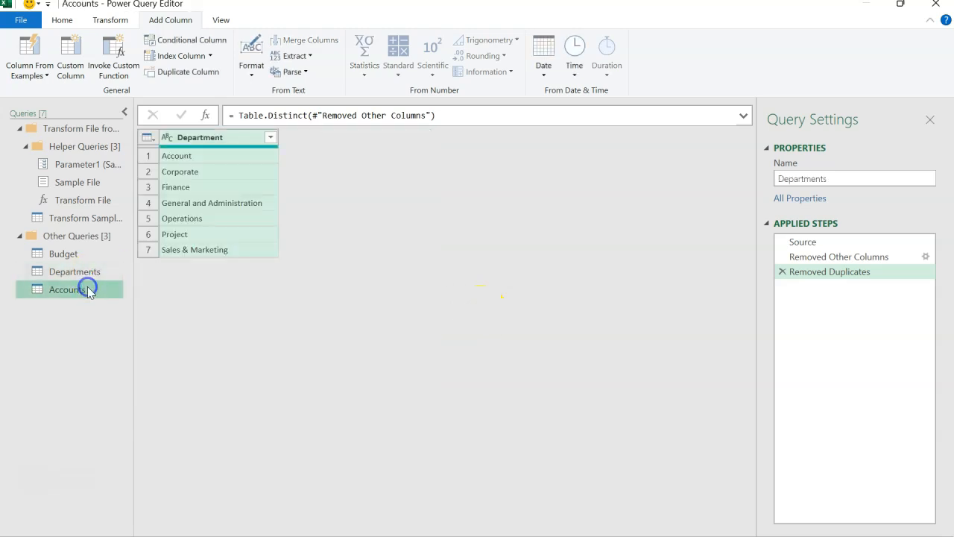
Step: Create a third query that references the Budget query
left_click(89, 259)
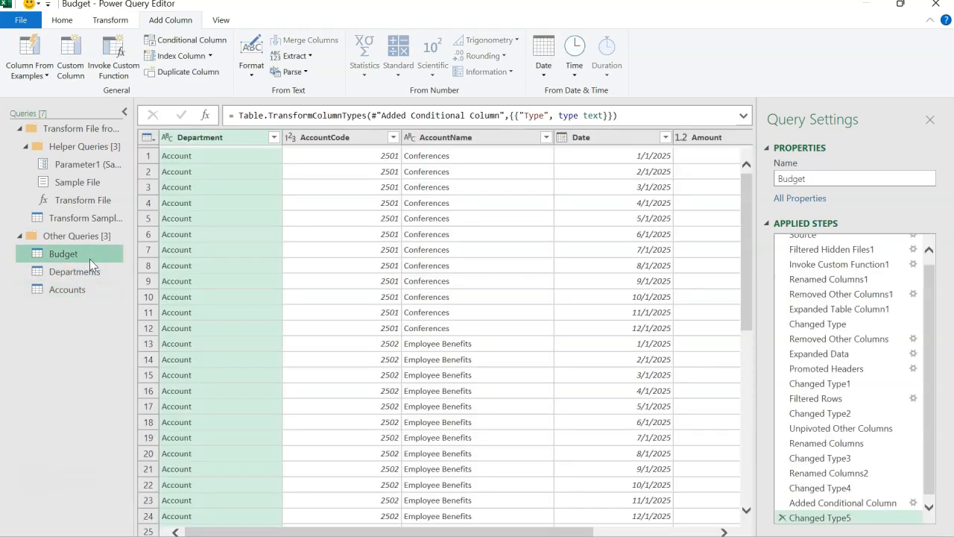
right_click(95, 255)
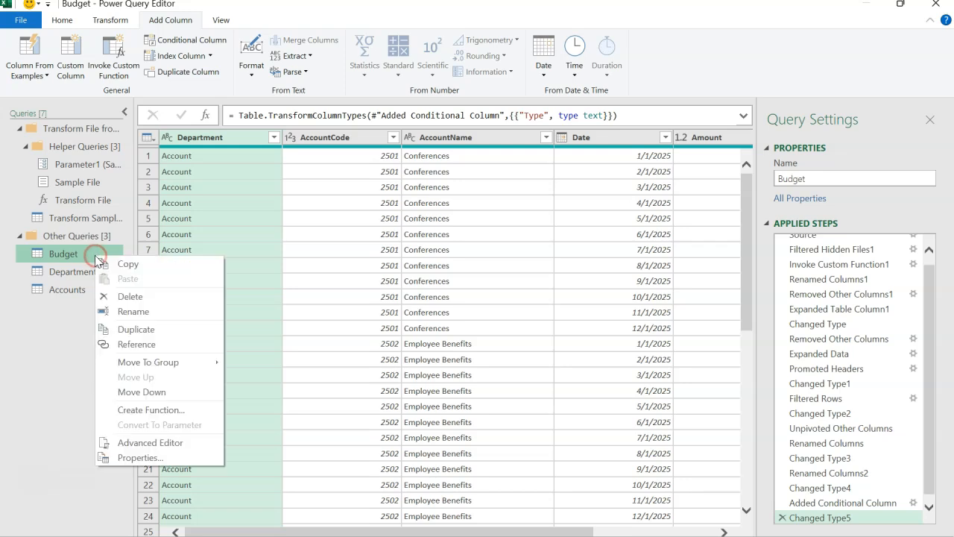
left_click(138, 344)
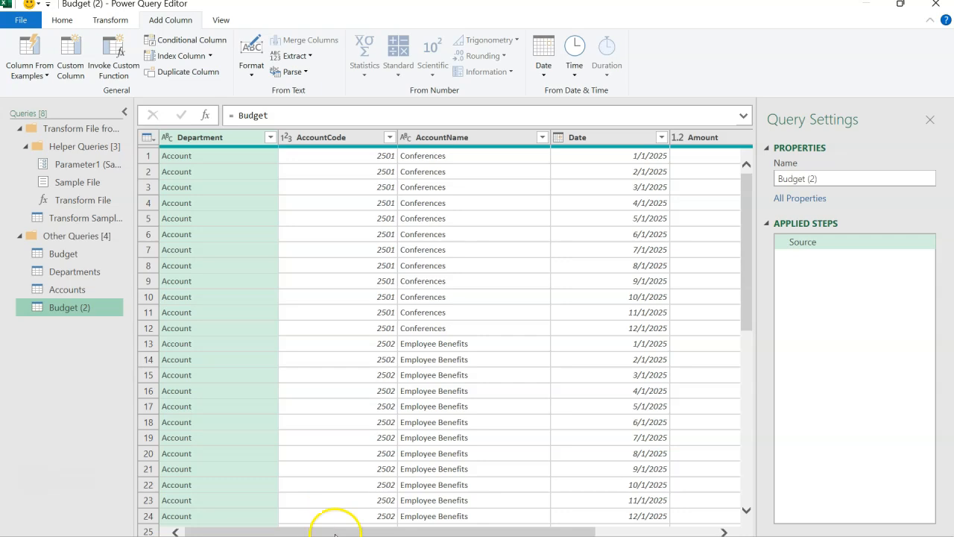
Step: Keep only the Type column in the new reference query and remove its duplicate rows
left_click_drag(335, 534, 547, 531)
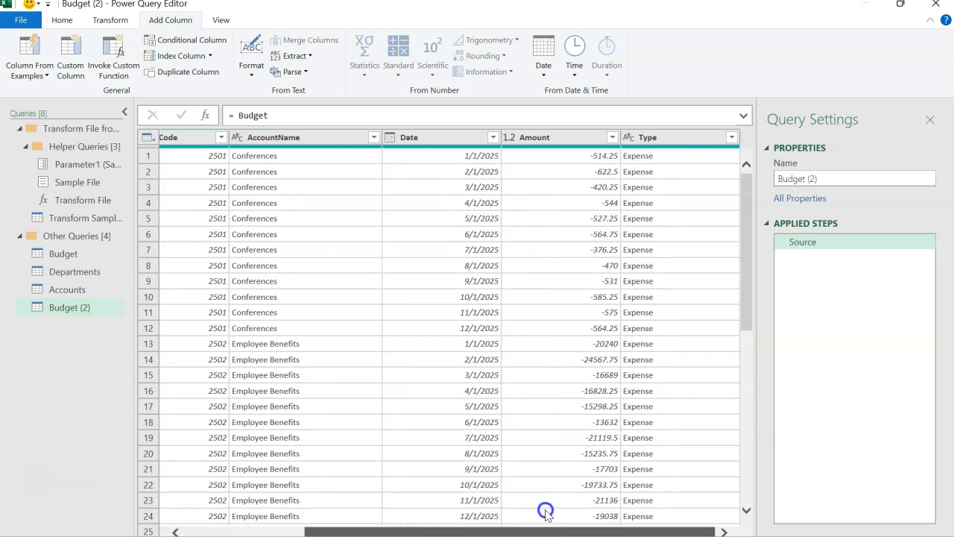
left_click(672, 140)
right_click(672, 140)
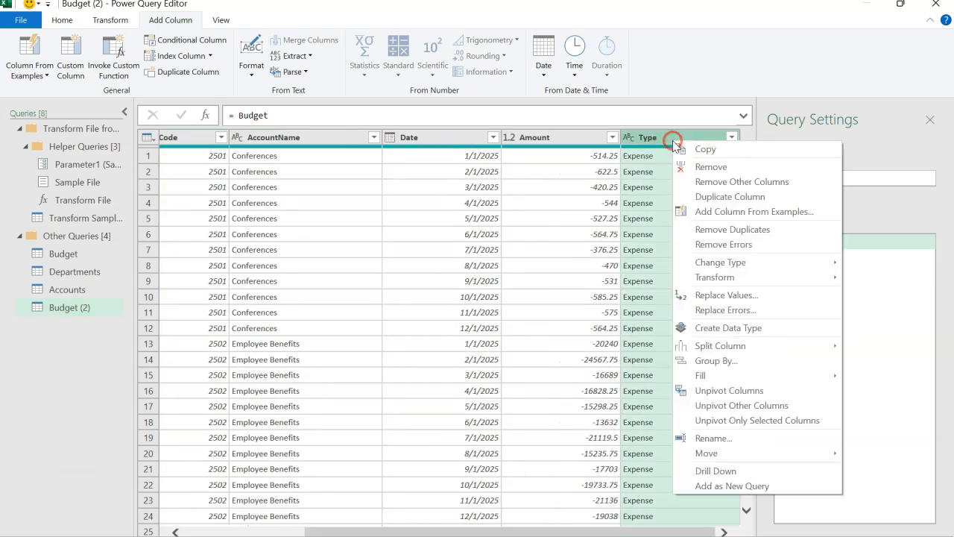
left_click(708, 182)
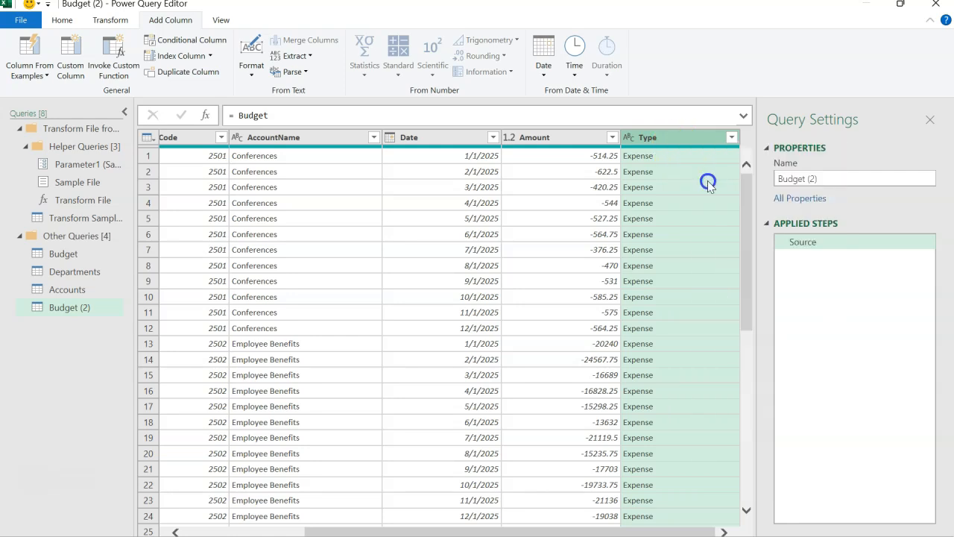
right_click(216, 142)
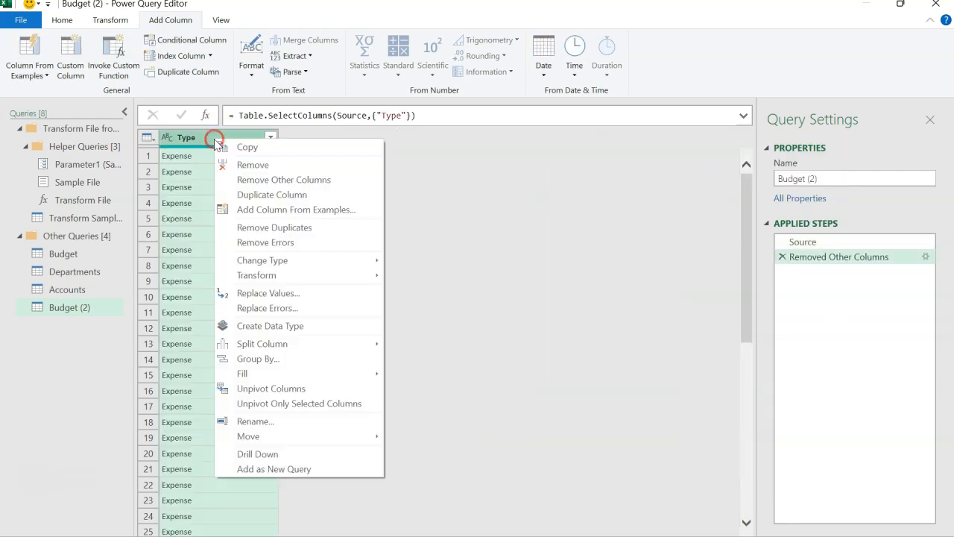
left_click(294, 226)
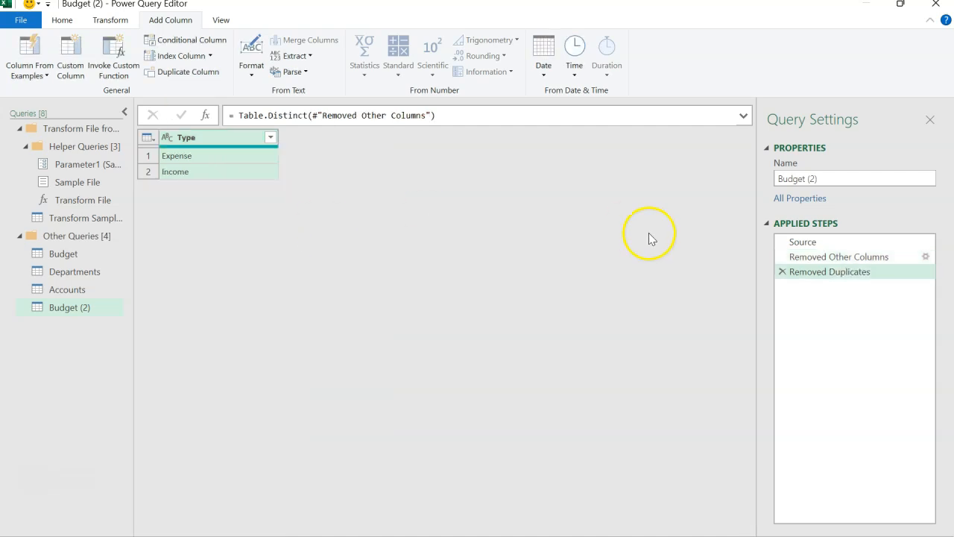
Step: Rename the query of distinct Expense and Income values as Type
left_click(831, 179)
key("ctrl+a")
type("Type")
key("Return")
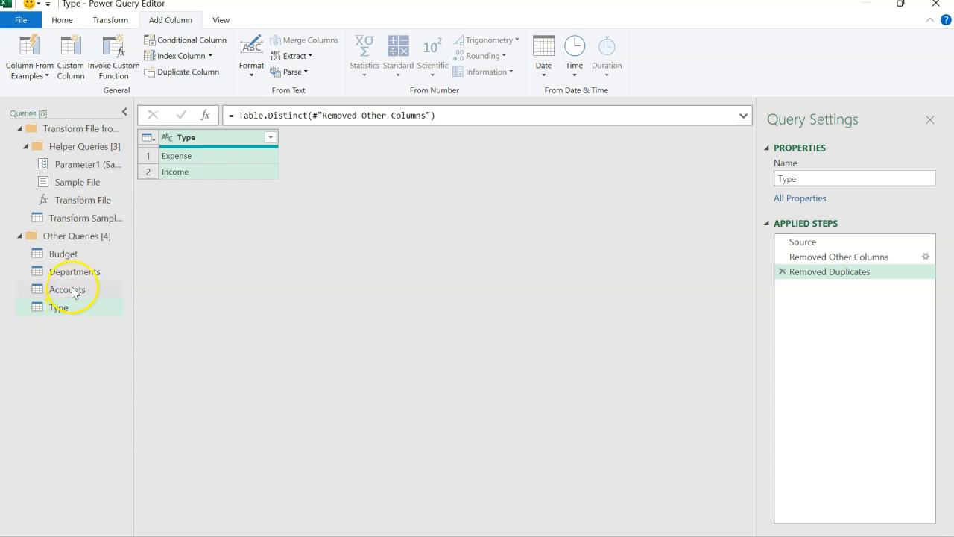
Step: Review the Budget query's Date column alongside the Type lookup query
left_click(64, 255)
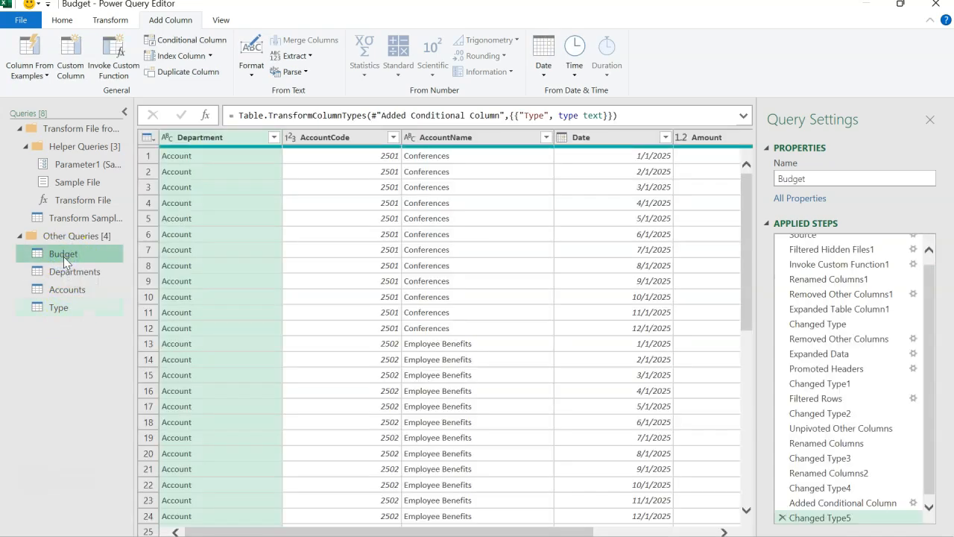
left_click(64, 308)
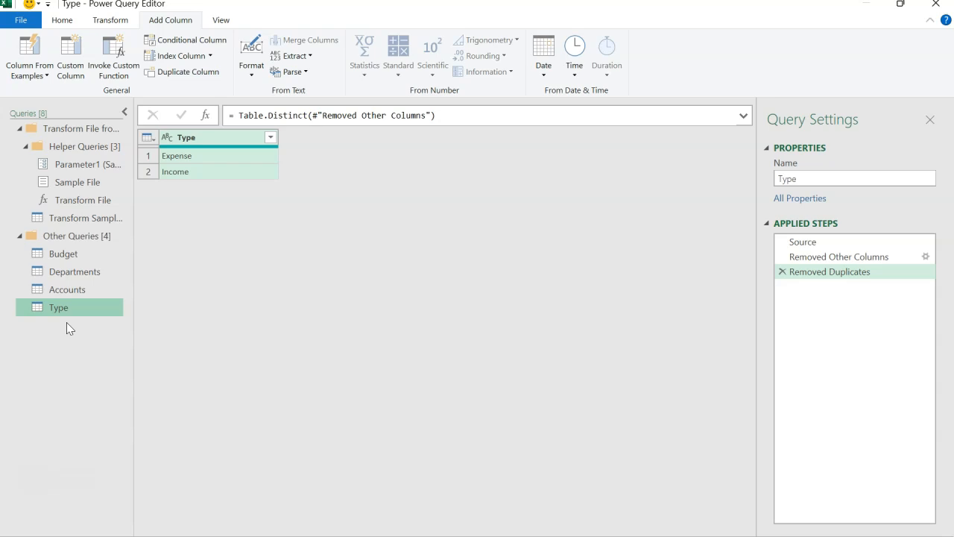
left_click(92, 258)
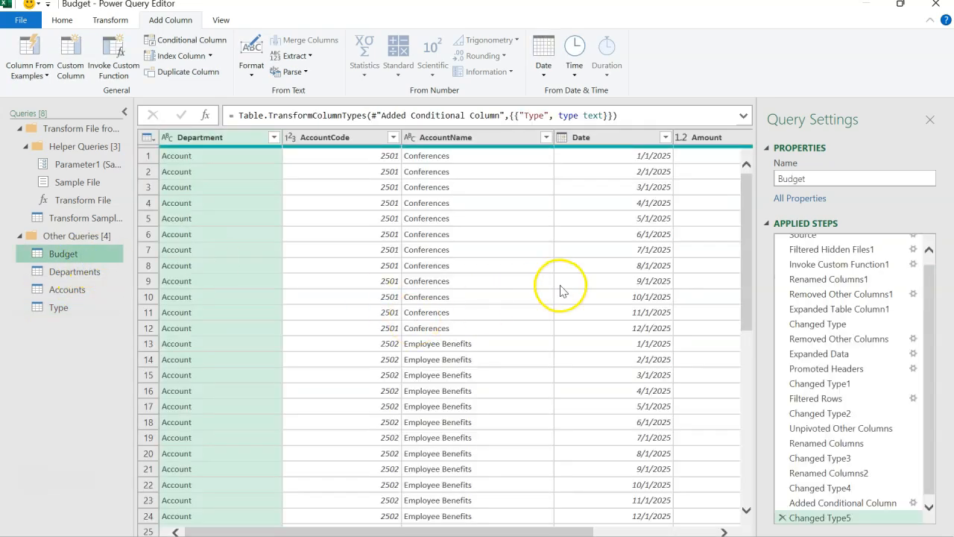
left_click(616, 142)
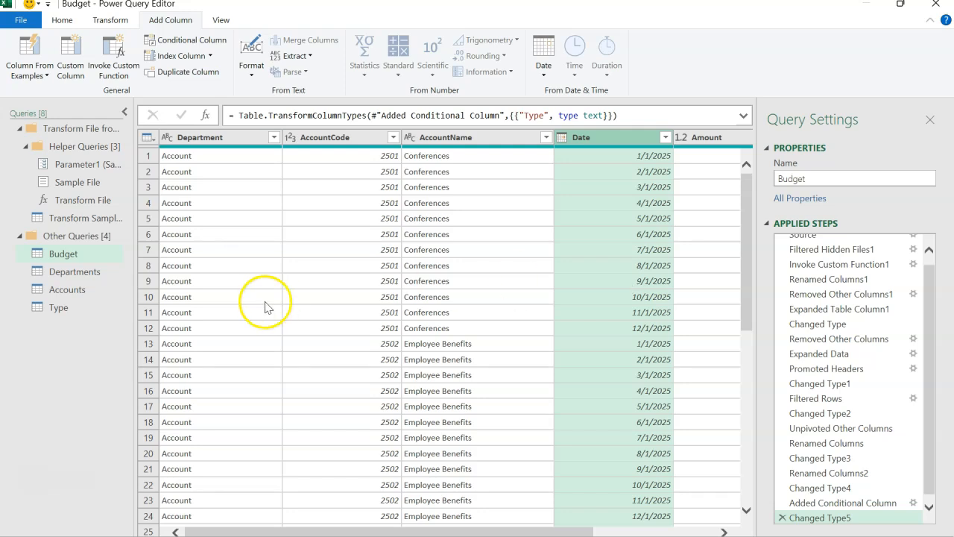
left_click(96, 307)
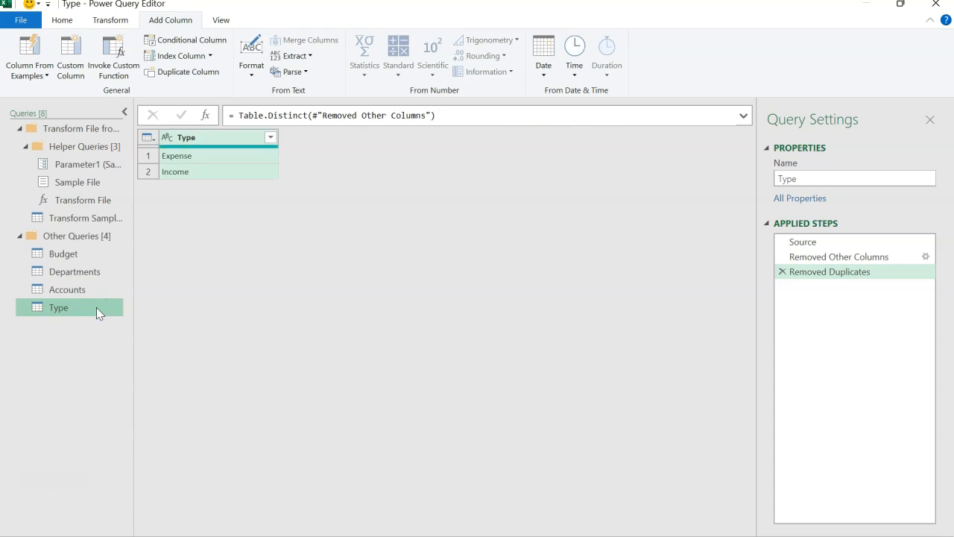
Step: Create a new blank query alongside the Budget, Departments, Accounts and Type queries
left_click(88, 253)
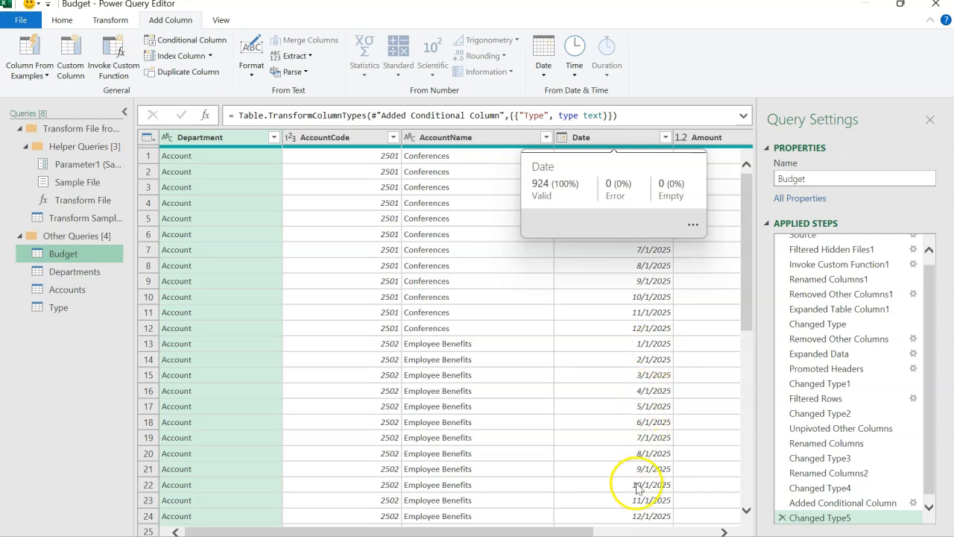
left_click(62, 20)
left_click(779, 46)
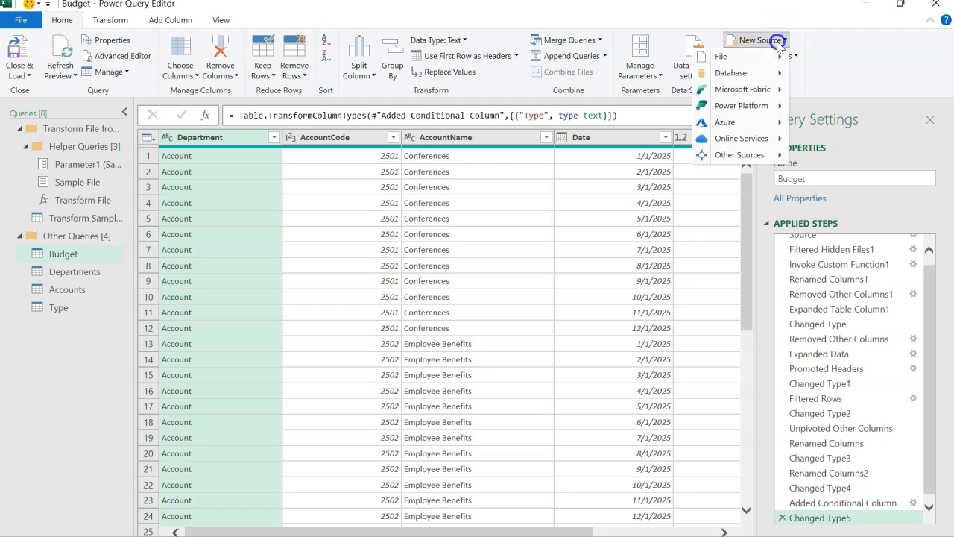
mouse_move(764, 164)
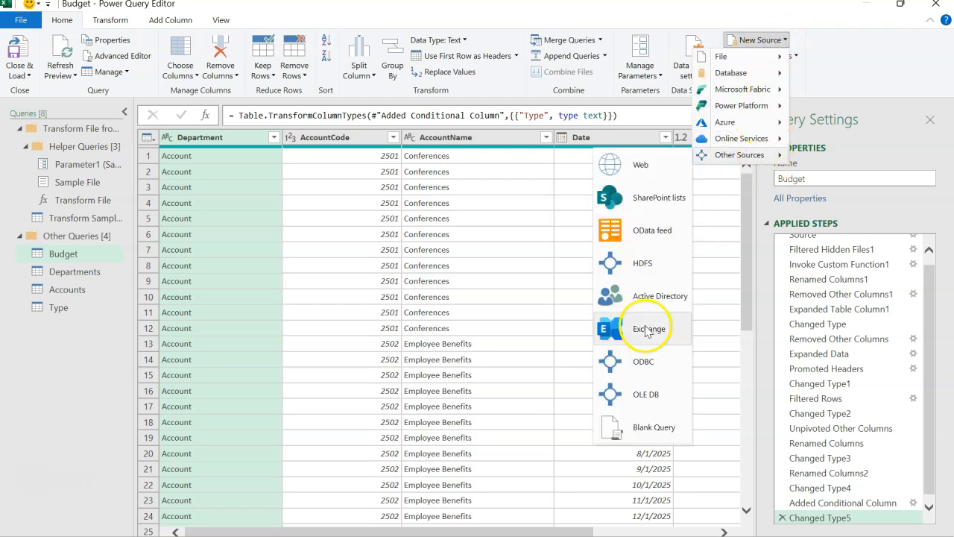
left_click(648, 427)
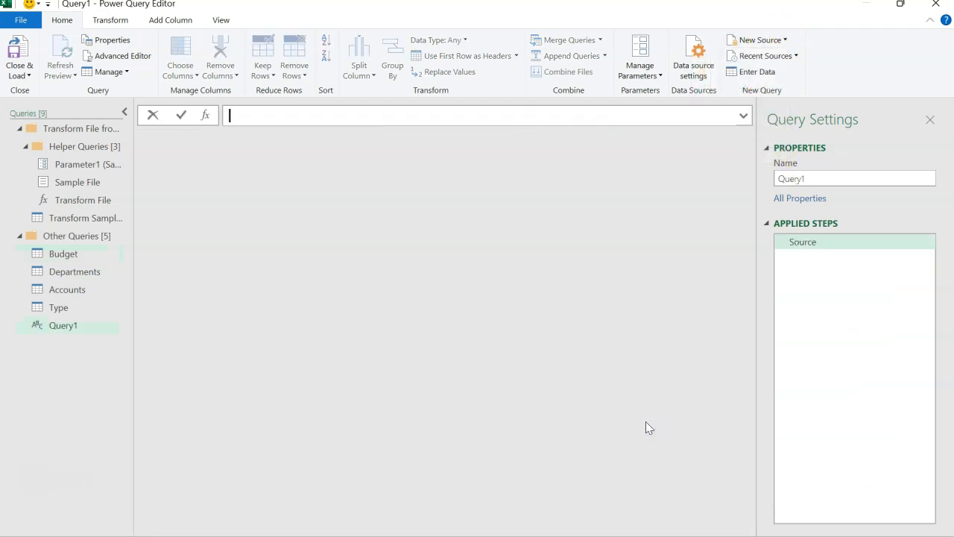
Step: Enter the formula =Number.From(List.Min(Budget[Date])) in the blank query as the start of the date range
type("=Number.F")
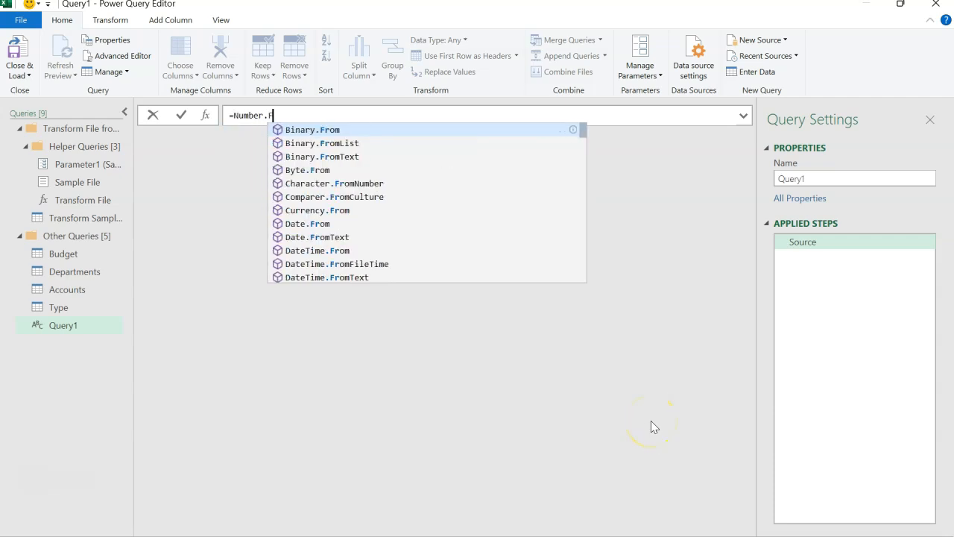
type("rom(")
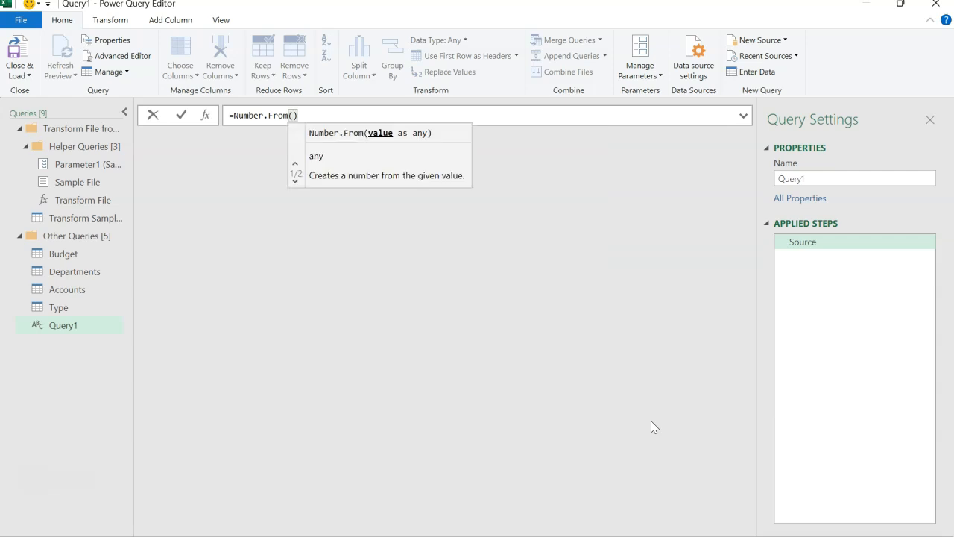
type("List.Min")
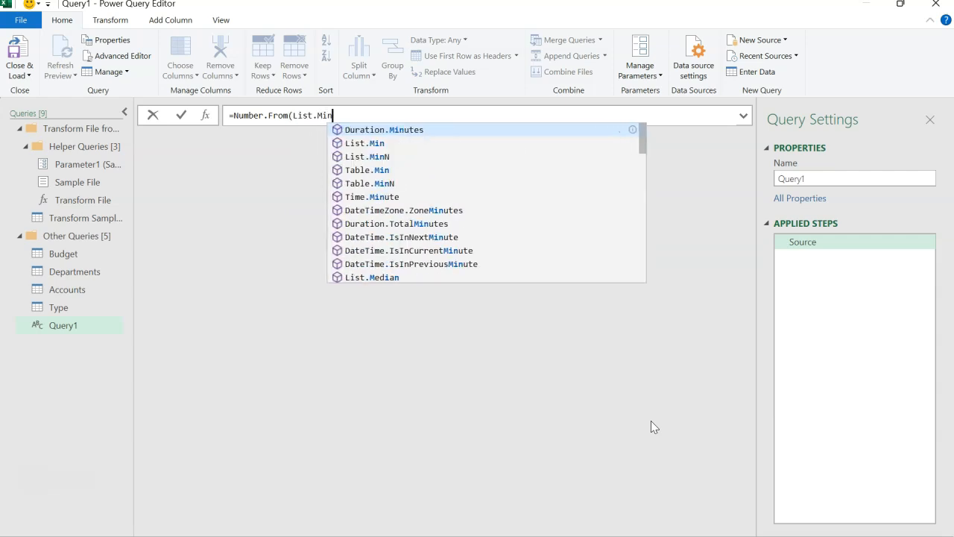
type("(")
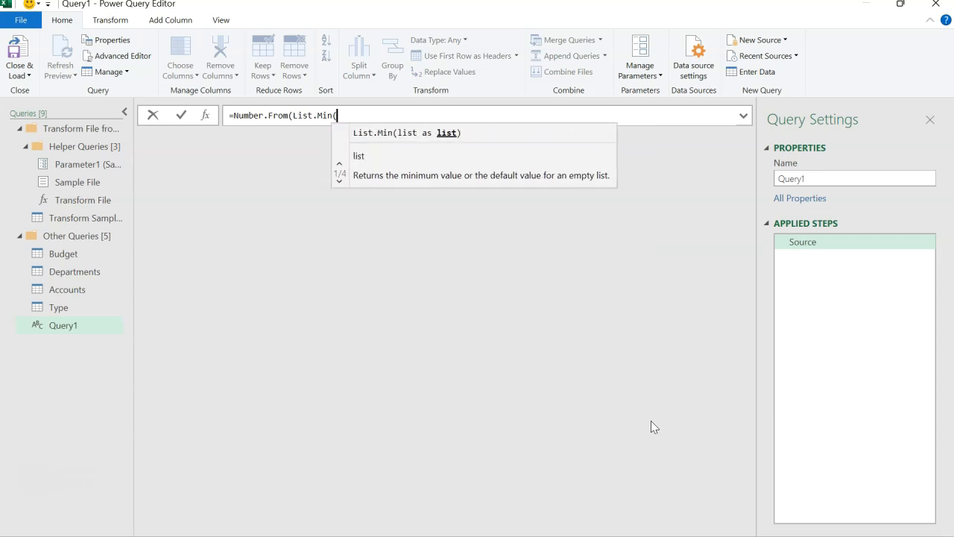
type("Bduge")
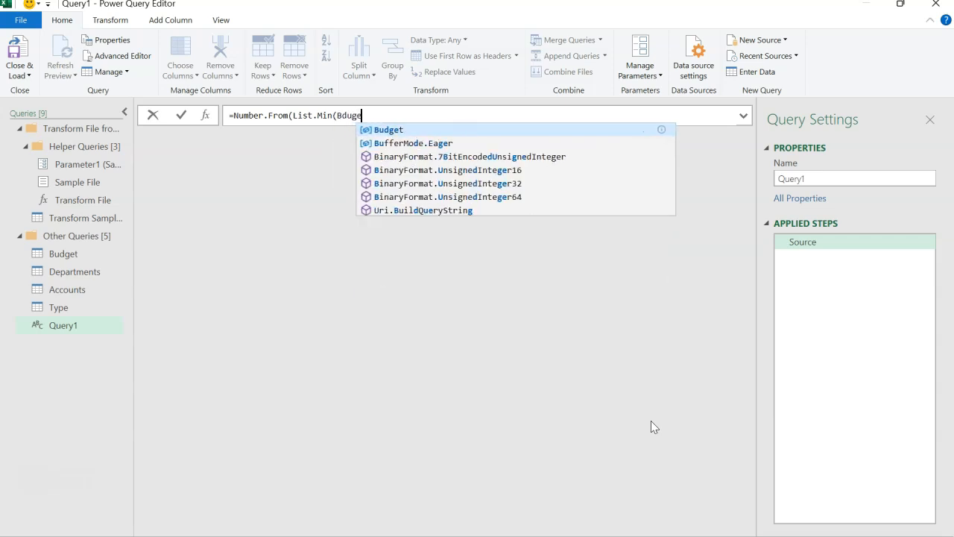
key("BackSpace")
key("BackSpace")
key("BackSpace")
key("BackSpace")
type("udg")
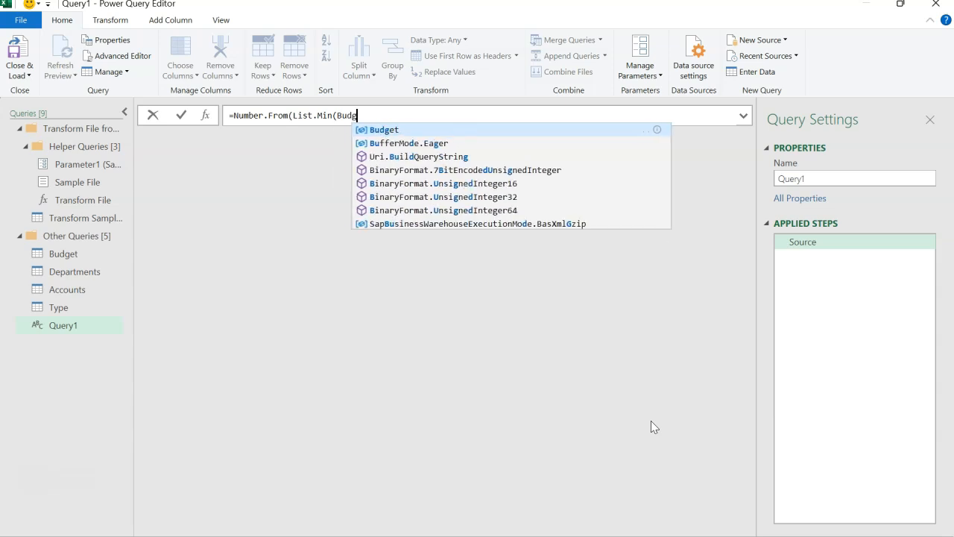
key("Tab")
type("[")
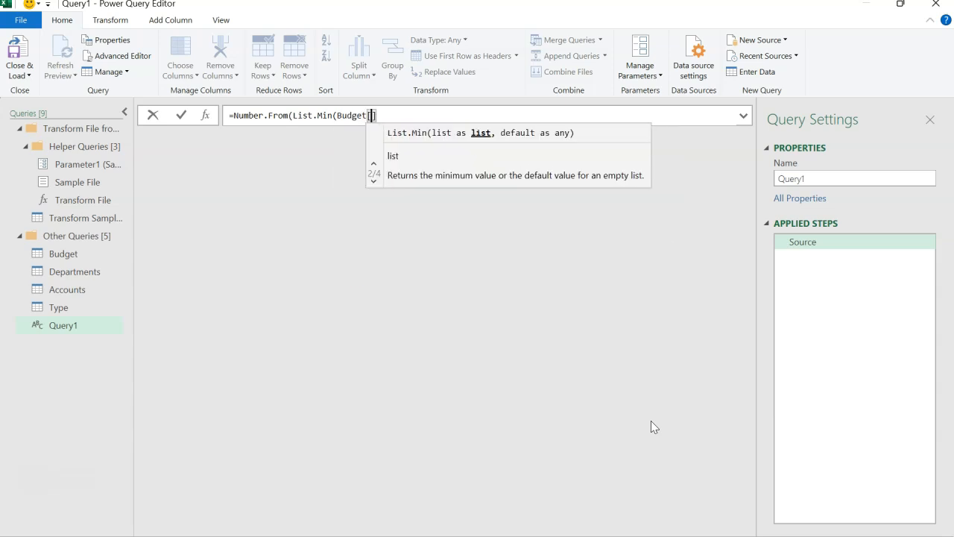
type("Date")
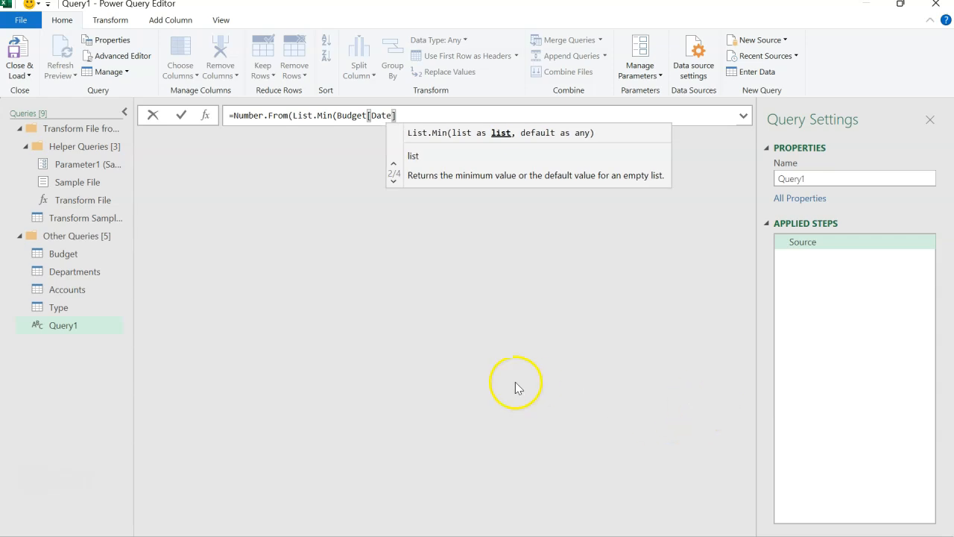
left_click(427, 113)
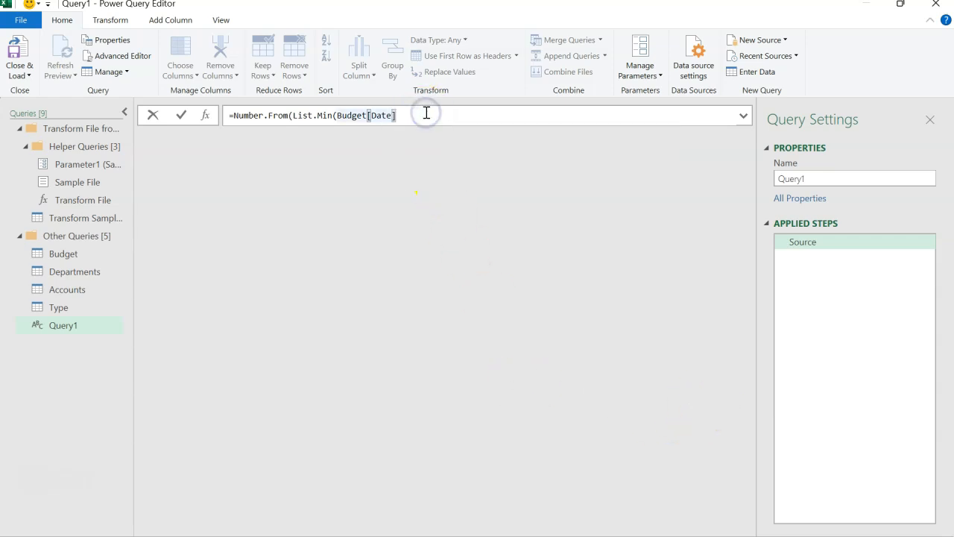
type("))")
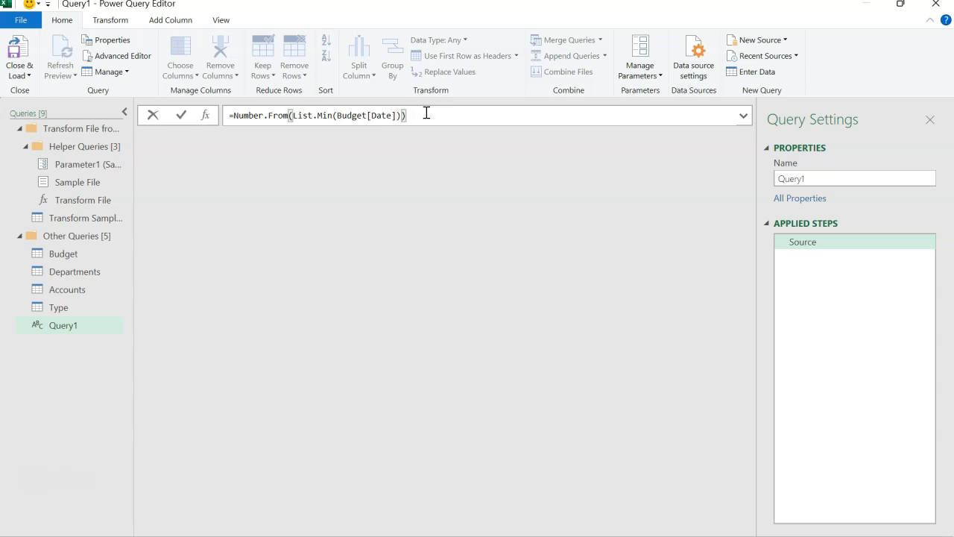
Step: Extend the formula with the range operator .. and a copy of the expression that uses List.Max instead of List.Min
left_click_drag(425, 113, 235, 112)
key("ctrl+c")
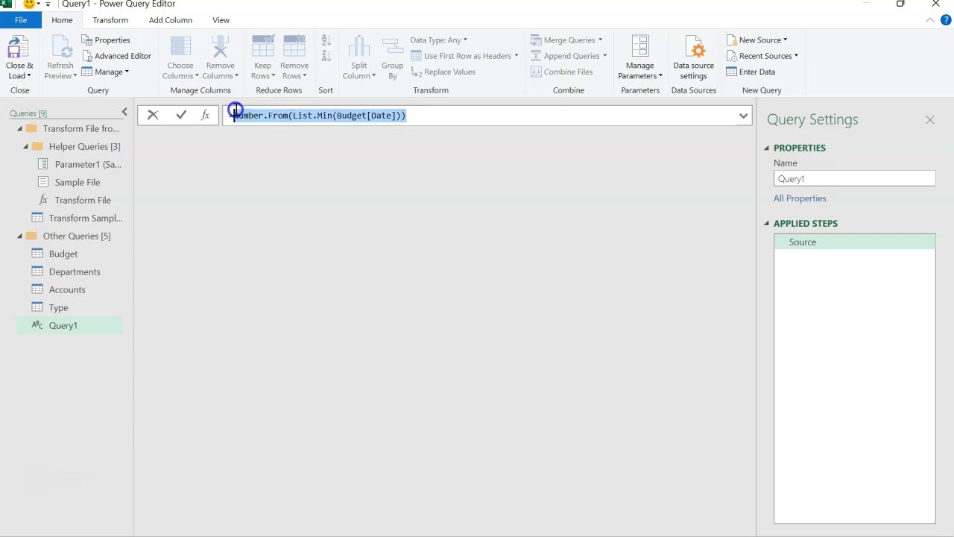
left_click(445, 114)
type("..")
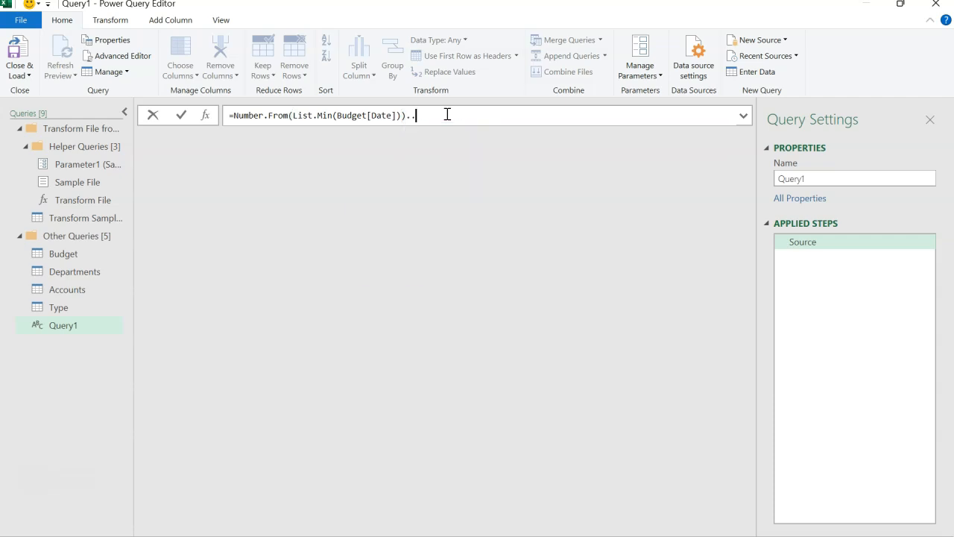
key("ctrl+v")
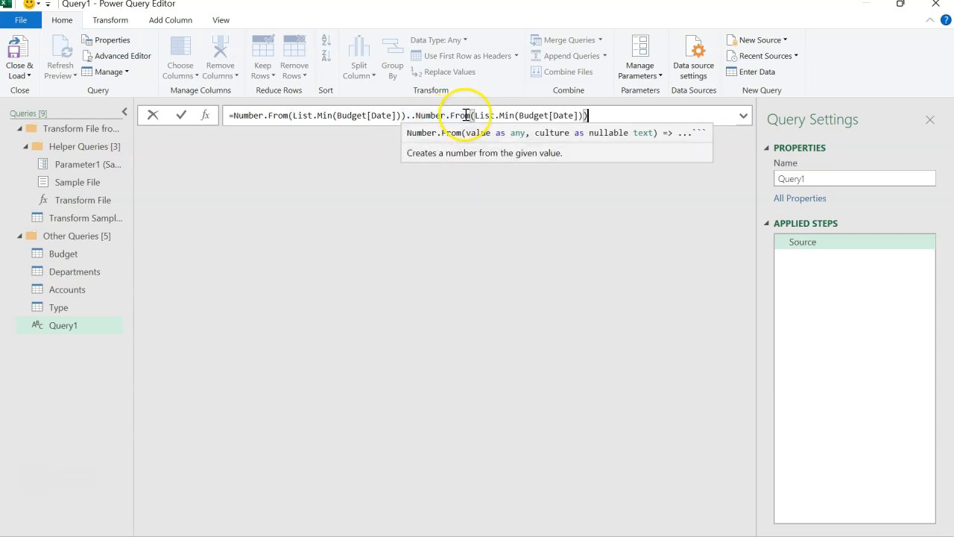
mouse_move(505, 110)
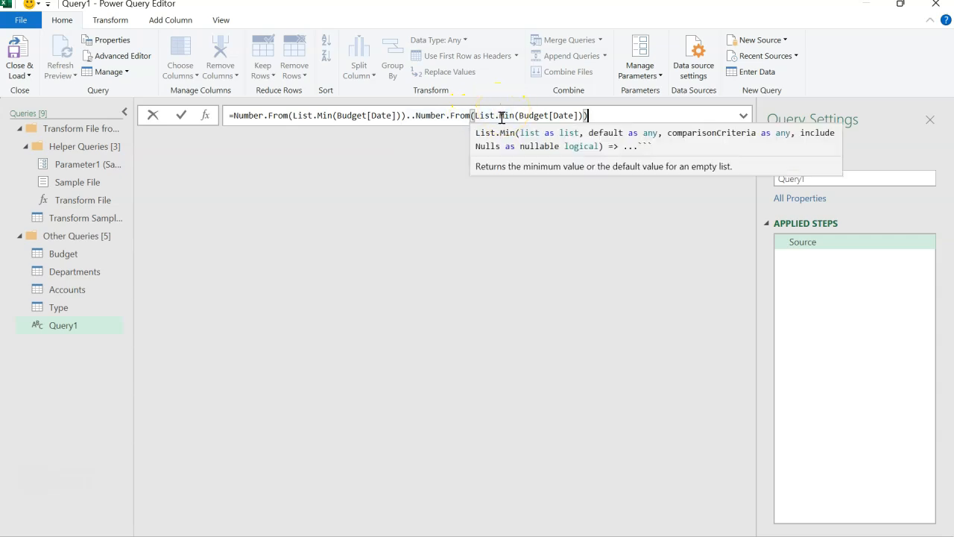
left_click(513, 115)
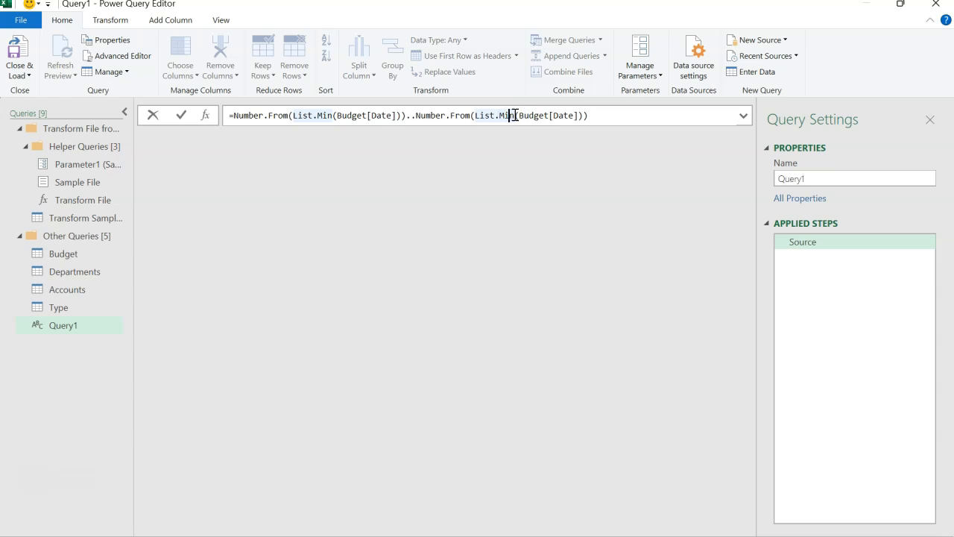
key("BackSpace")
key("BackSpace")
type("ax")
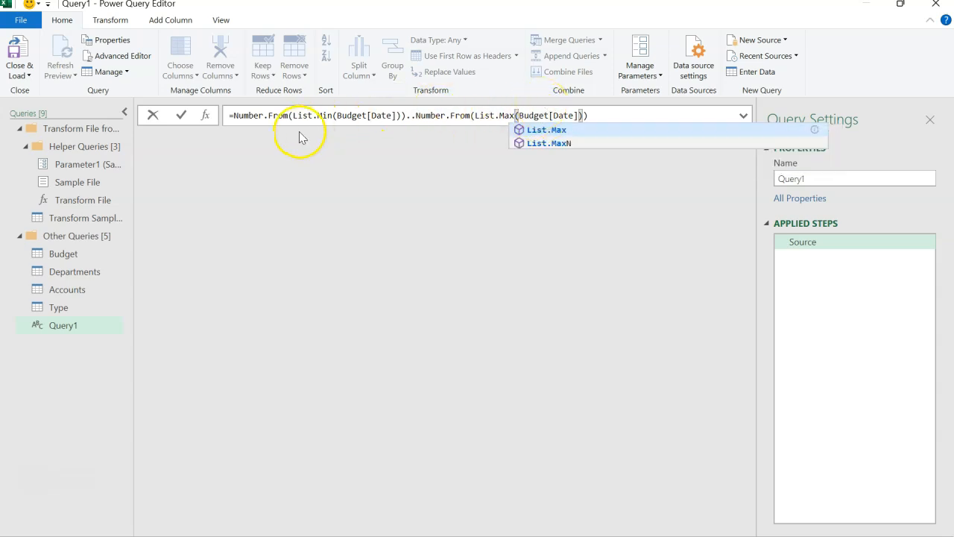
Step: Enclose the whole range expression in curly braces and commit it to generate a list
left_click(234, 116)
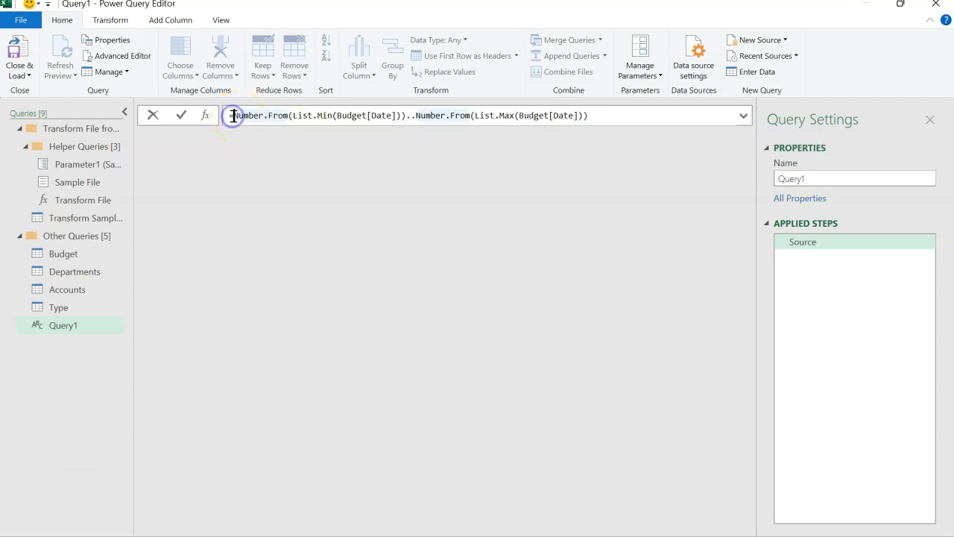
type("{")
left_click(618, 112)
type("}")
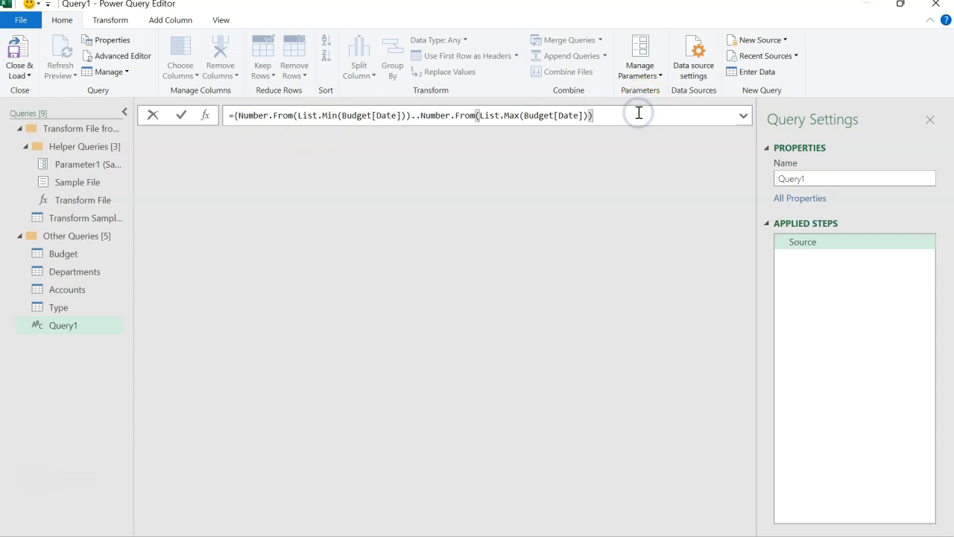
type("}")
key("Return")
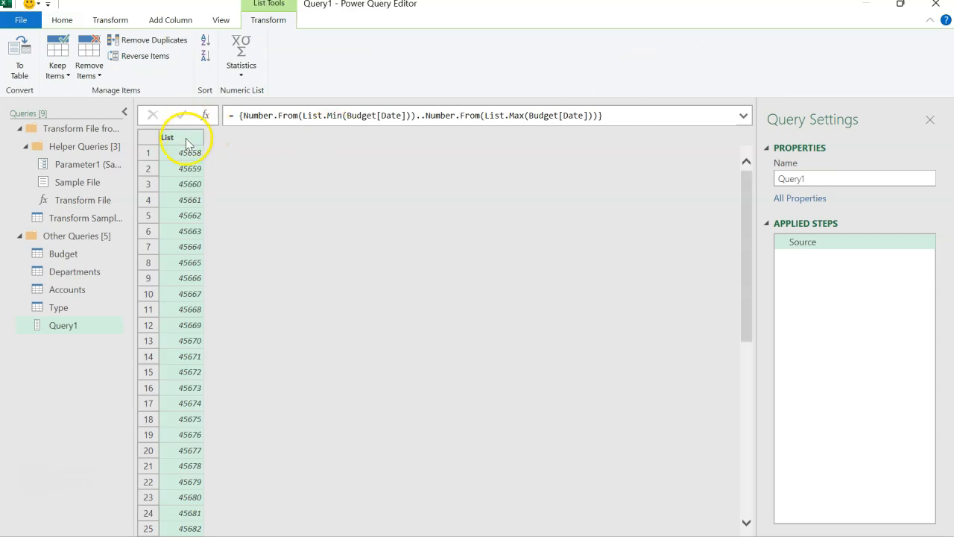
Step: Convert the number list to a table with no delimiter and set its column's data type to Date
left_click(25, 78)
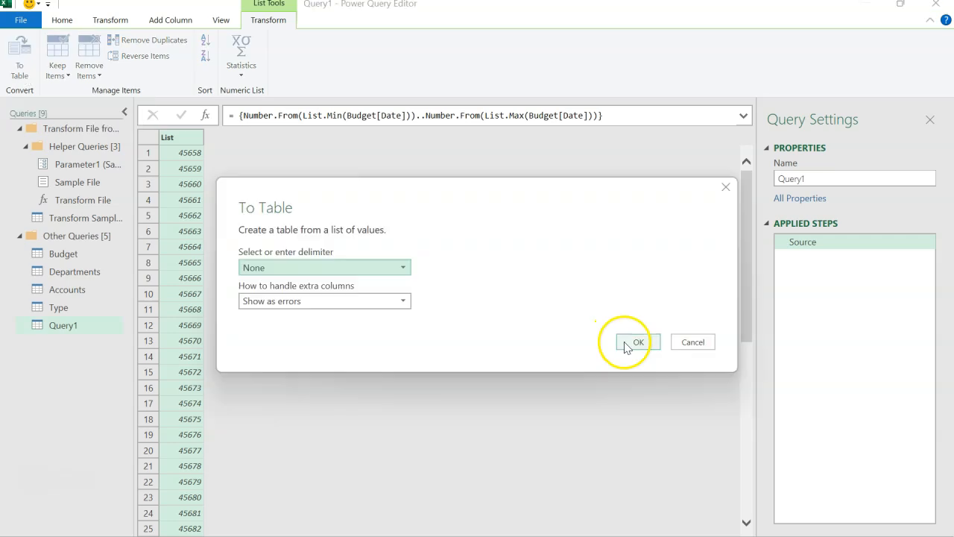
left_click(631, 340)
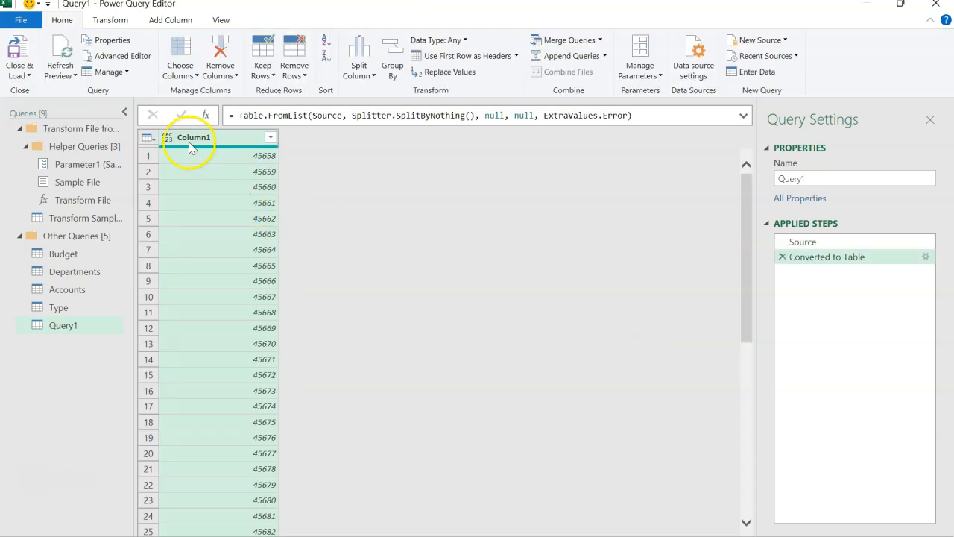
left_click(168, 138)
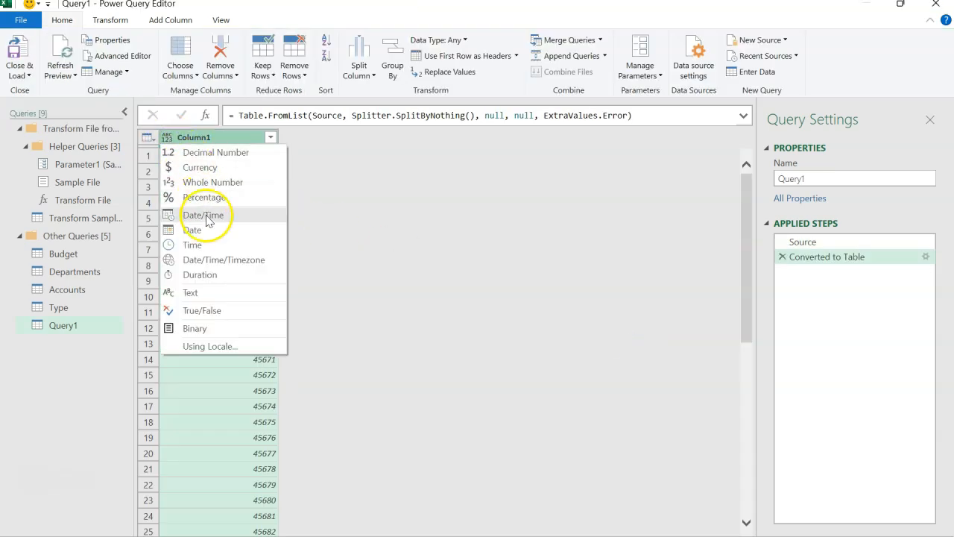
left_click(238, 230)
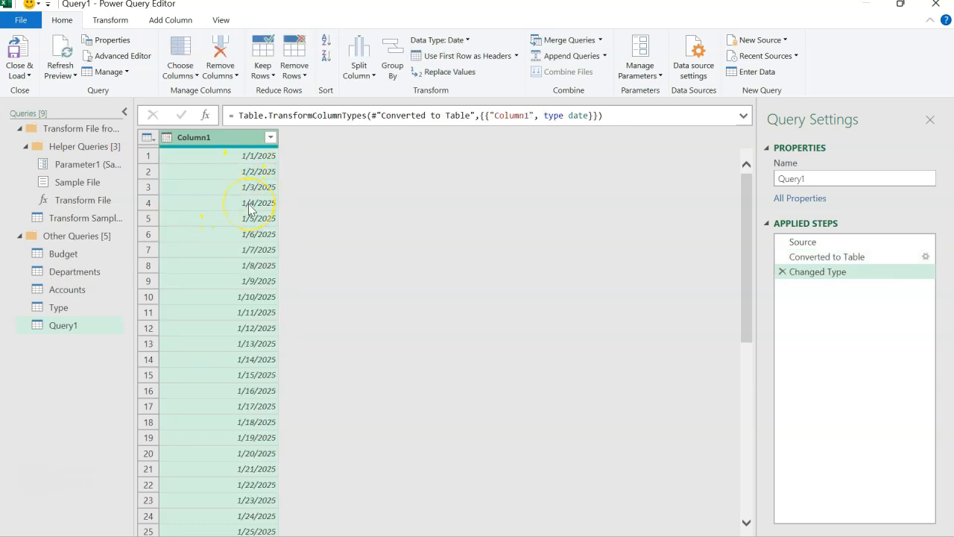
Step: Add +30 after the List.Max expression in the Source step so the range runs 30 days longer
scroll(250, 210, "down", 5)
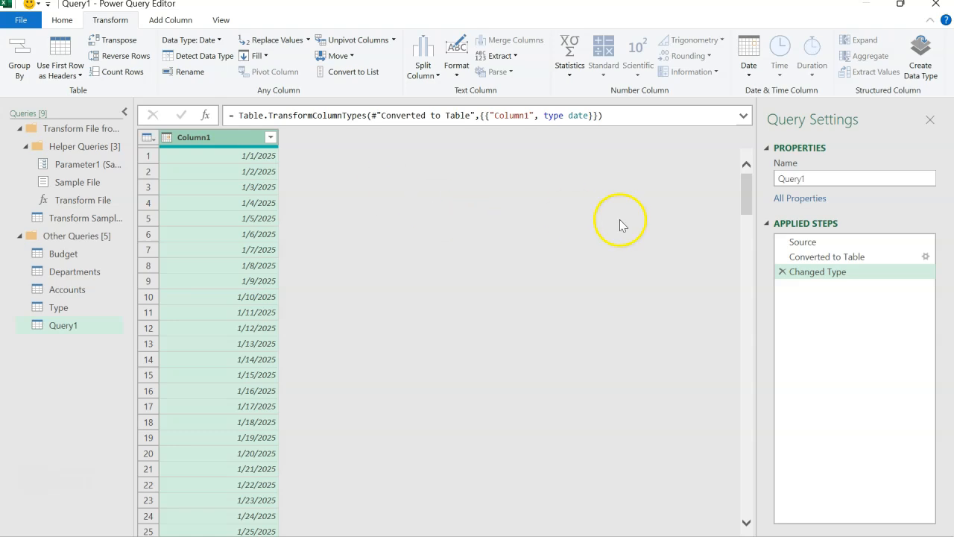
left_click(792, 244)
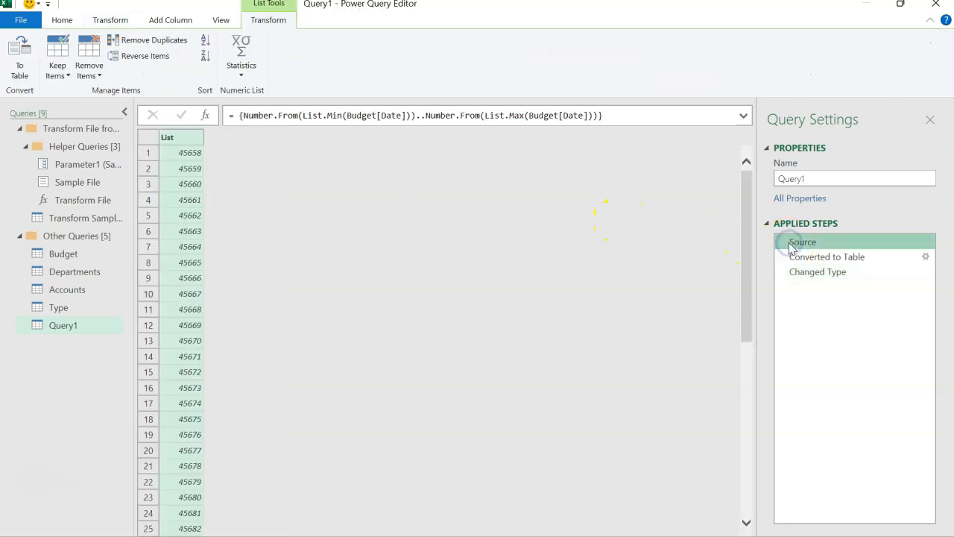
left_click(597, 120)
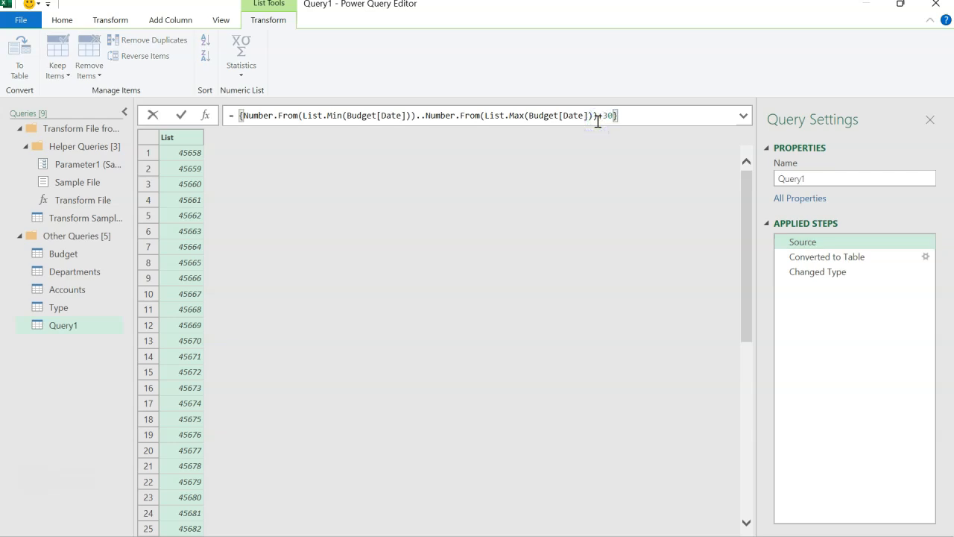
mouse_move(561, 111)
key("Return")
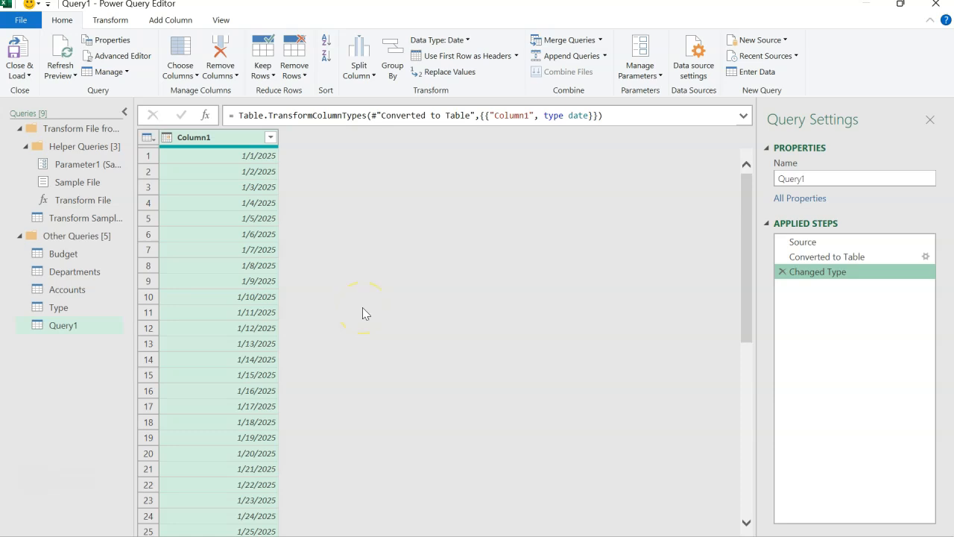
Step: Rename Column1 as Date in the final step of the new query
left_click(249, 138)
double_click(249, 138)
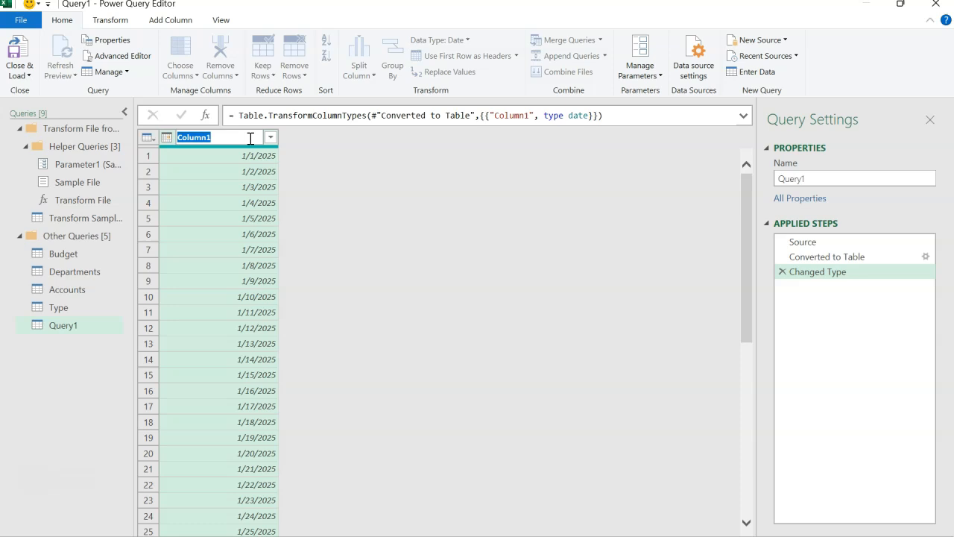
type("Date")
key("Return")
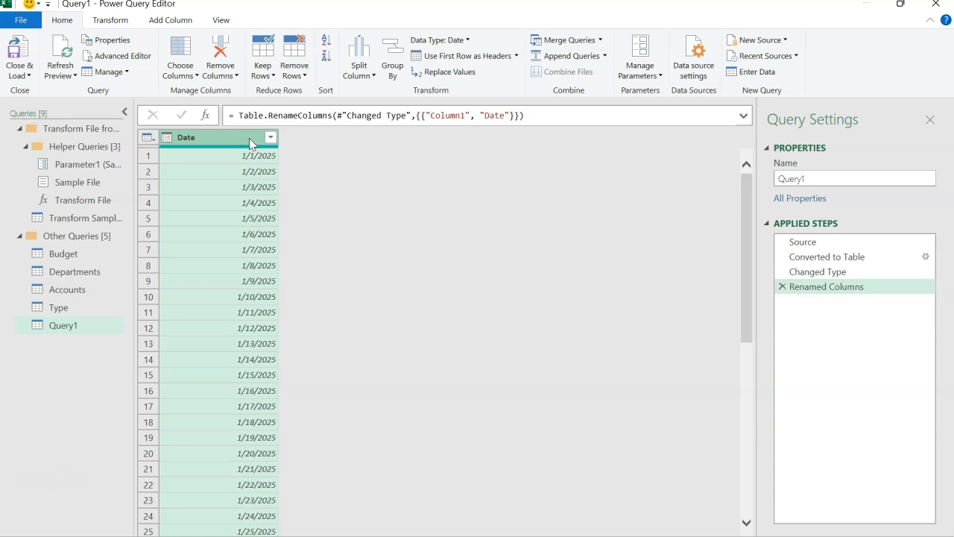
Step: Add a month number column to the new query, derived from the Date column
left_click(182, 22)
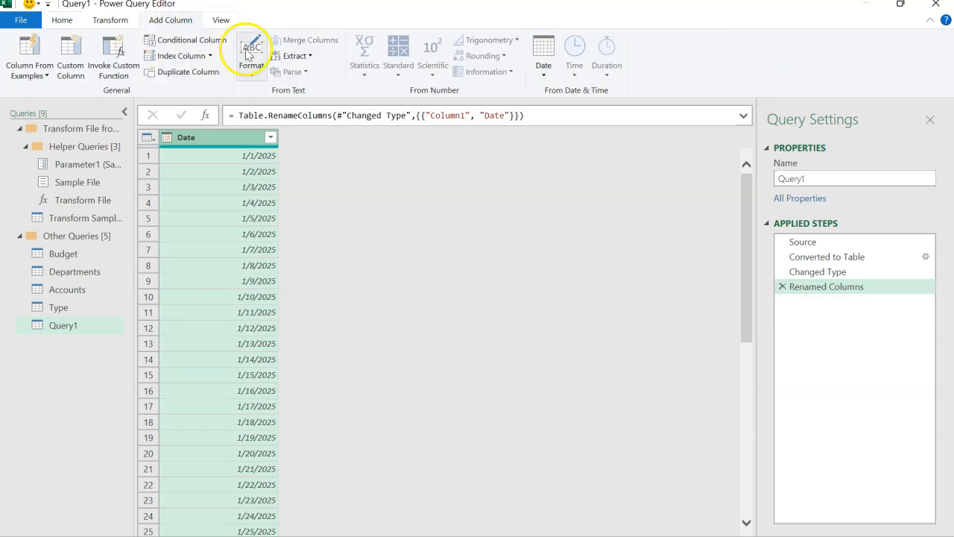
left_click(541, 76)
mouse_move(511, 157)
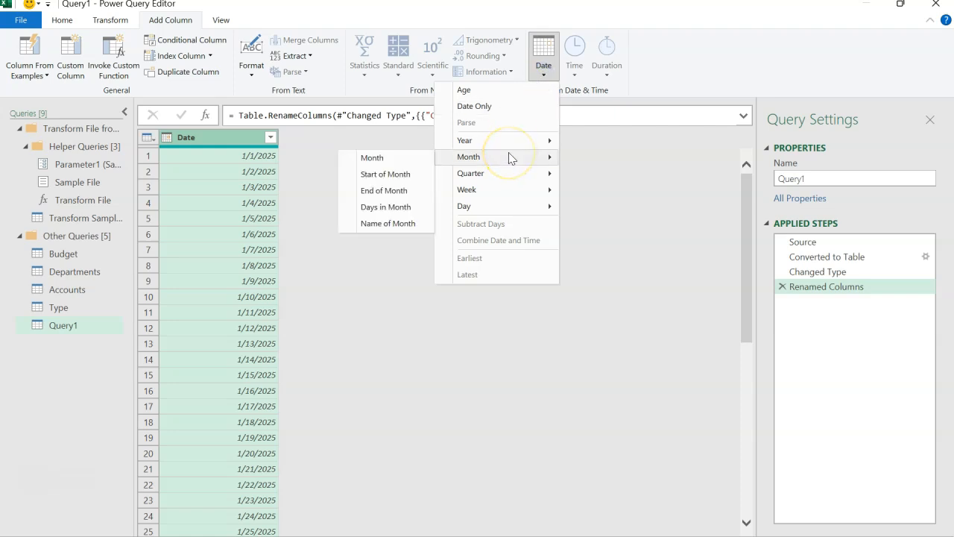
left_click(415, 158)
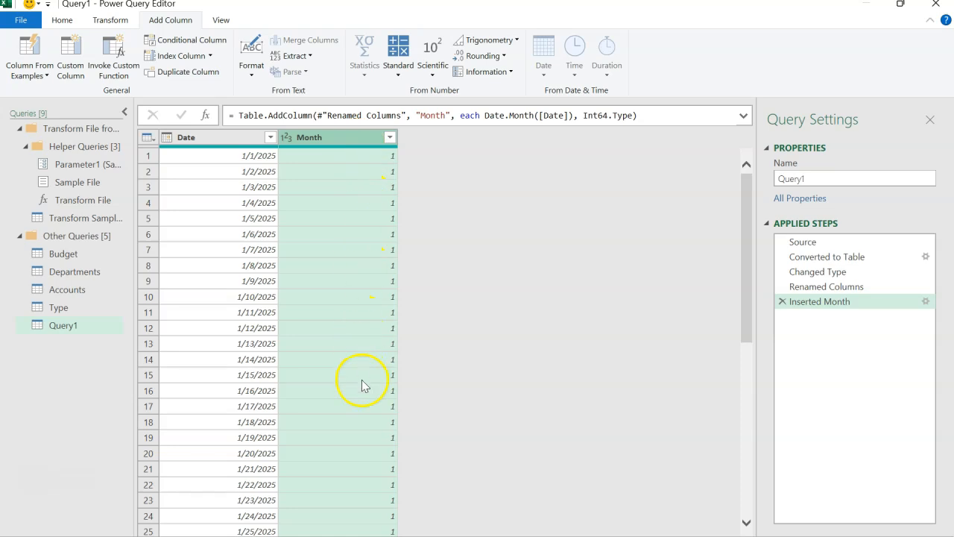
Step: Add a column with the name of the month, derived from the Date column
left_click(230, 140)
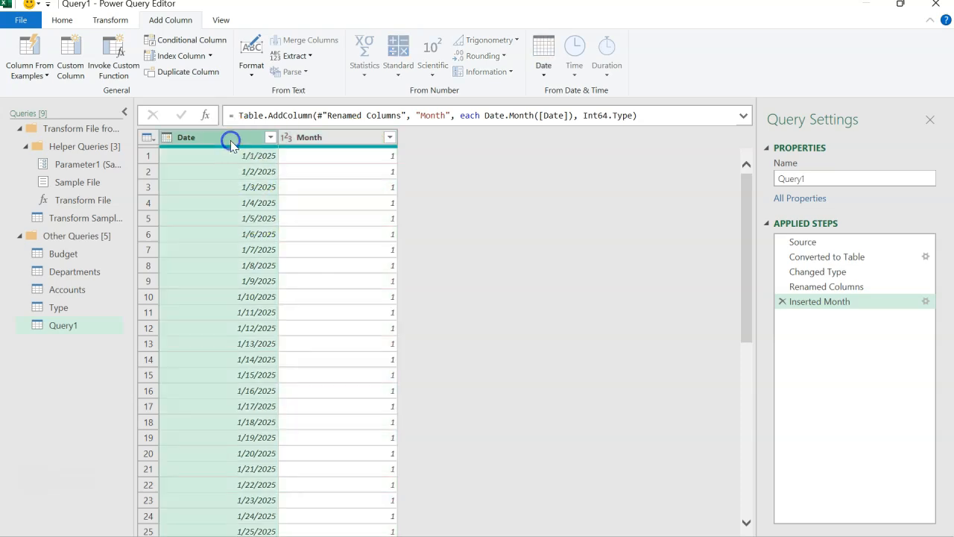
left_click(537, 67)
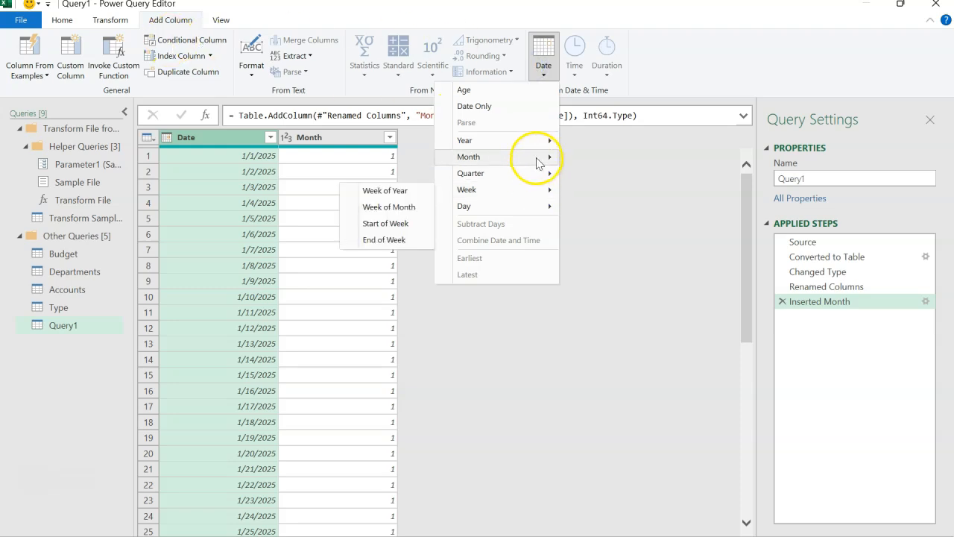
mouse_move(538, 160)
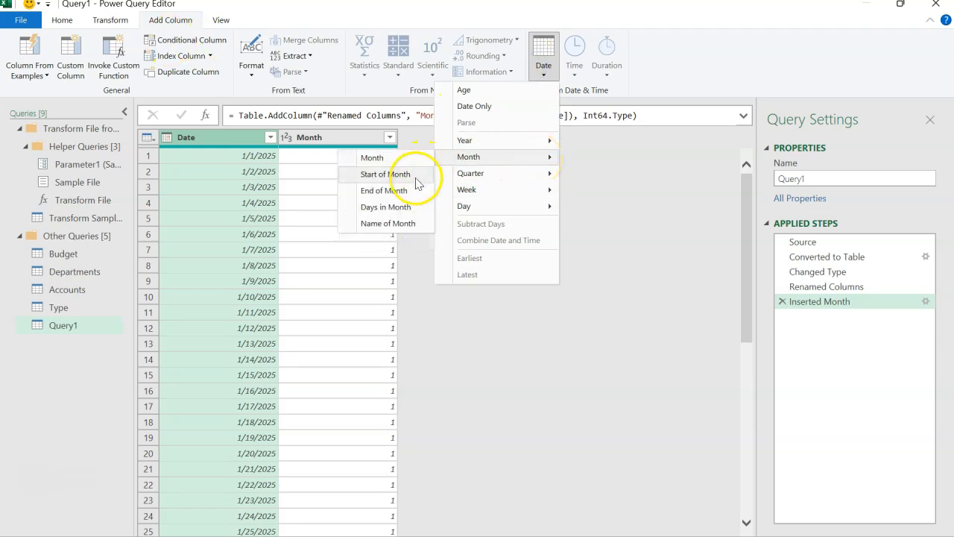
left_click(414, 222)
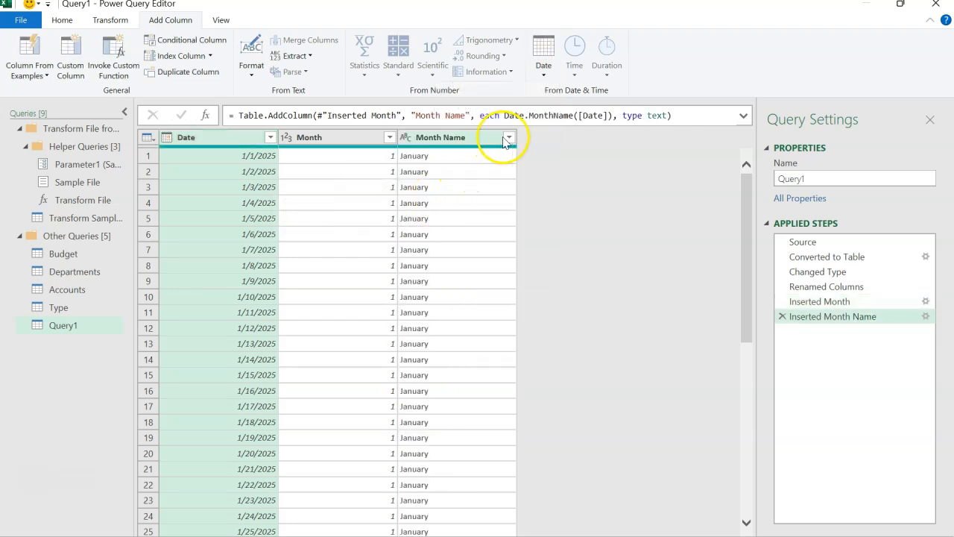
Step: Shorten the Month Name values in place by extracting their first 3 characters
left_click(508, 138)
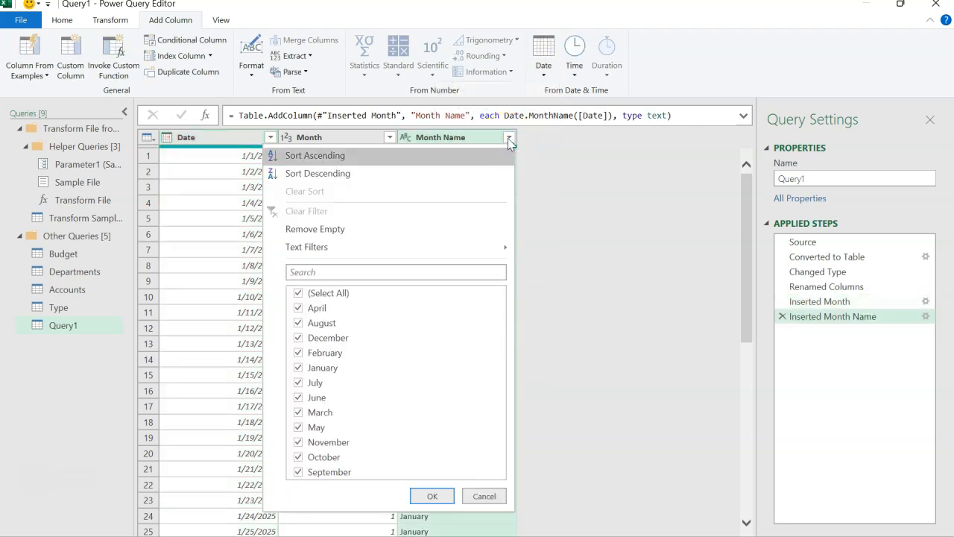
left_click(571, 203)
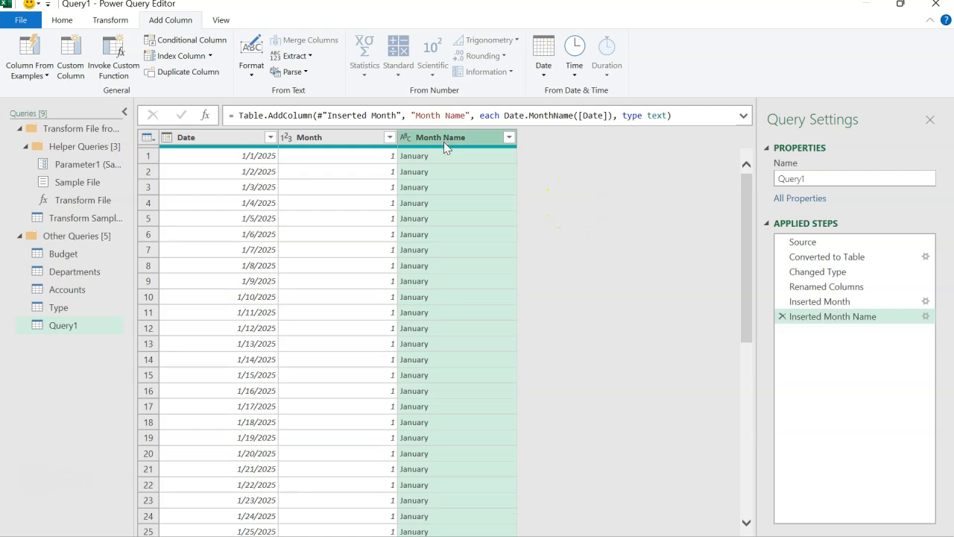
left_click(113, 19)
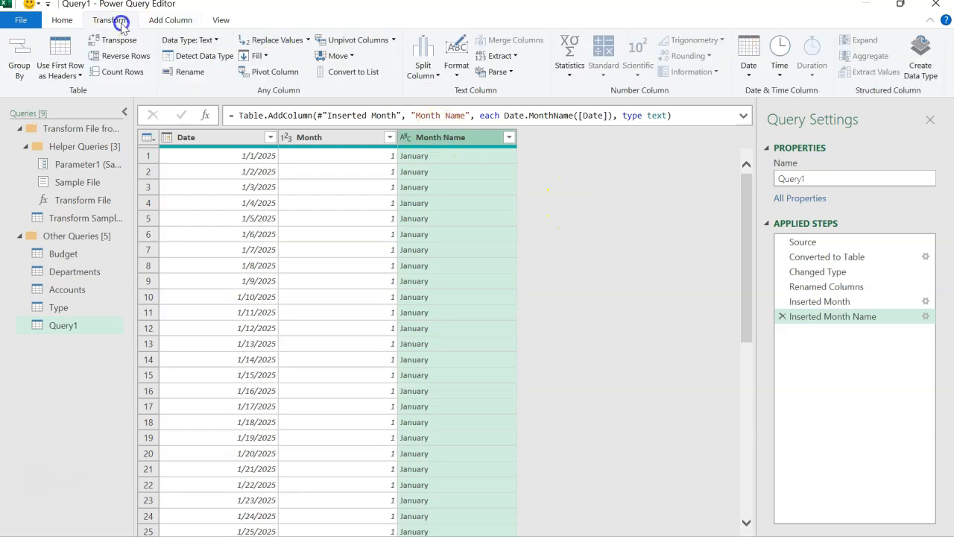
left_click(502, 56)
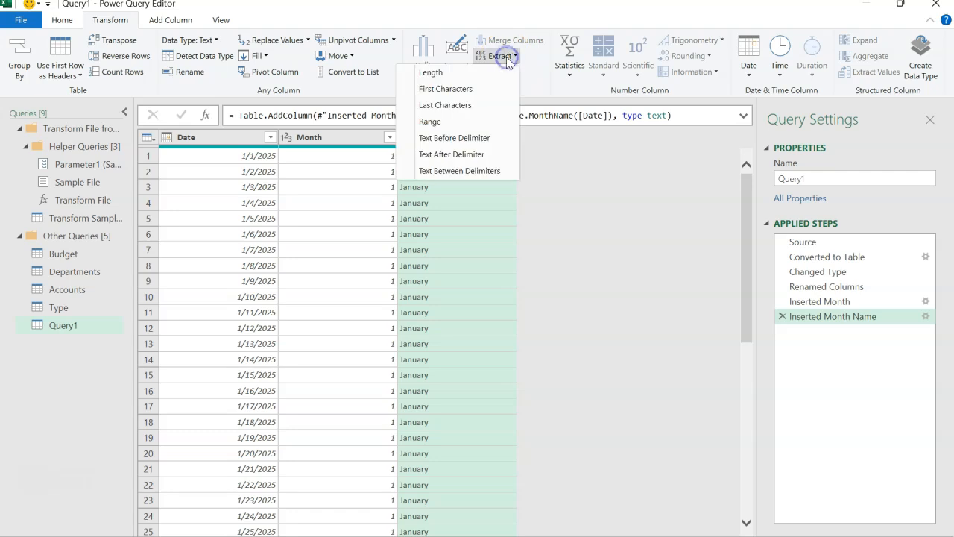
left_click(488, 89)
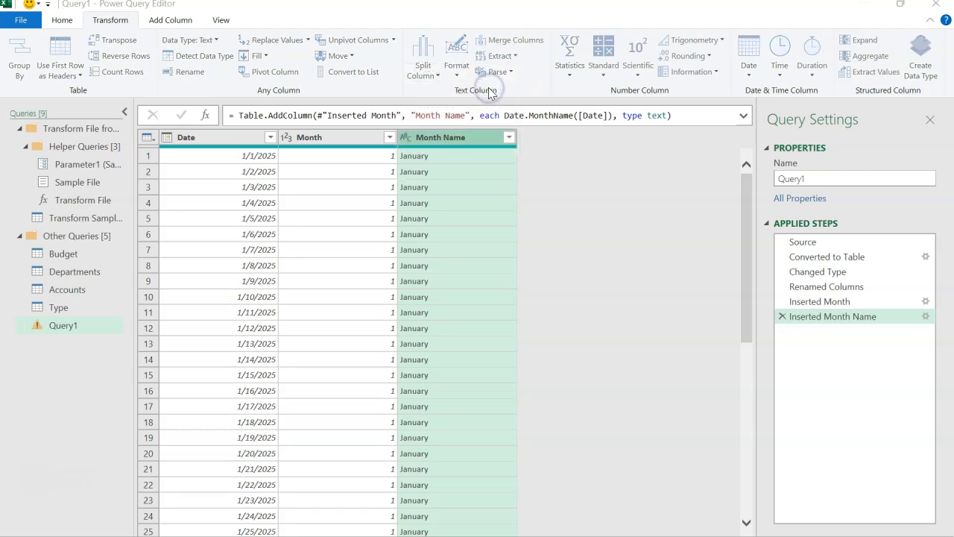
type("3")
left_click(638, 326)
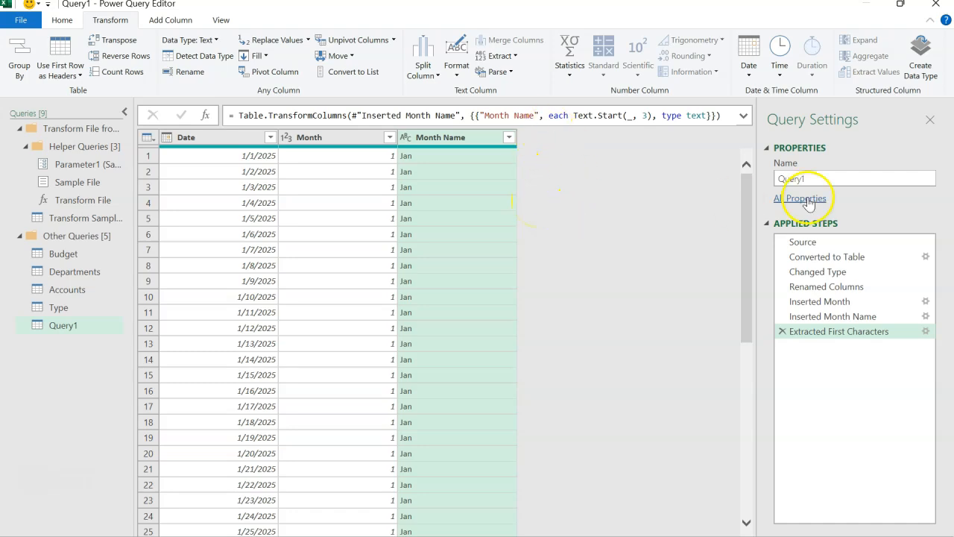
Step: Rename the date query as Calendar
double_click(825, 179)
type("C")
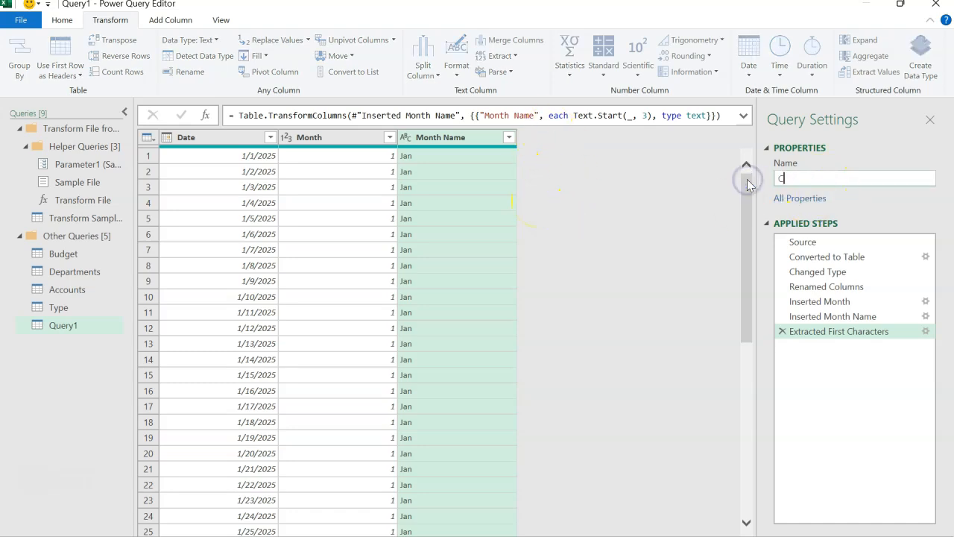
type("alendar")
key("Return")
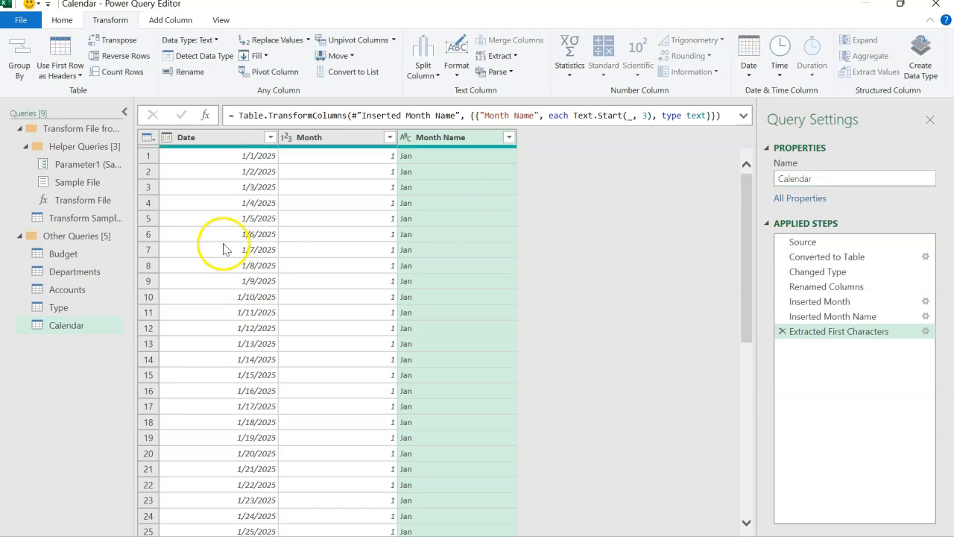
Step: Check the lookup queries, and close and load all queries as connection only with the data added to the Data Model
left_click(96, 273)
left_click(91, 287)
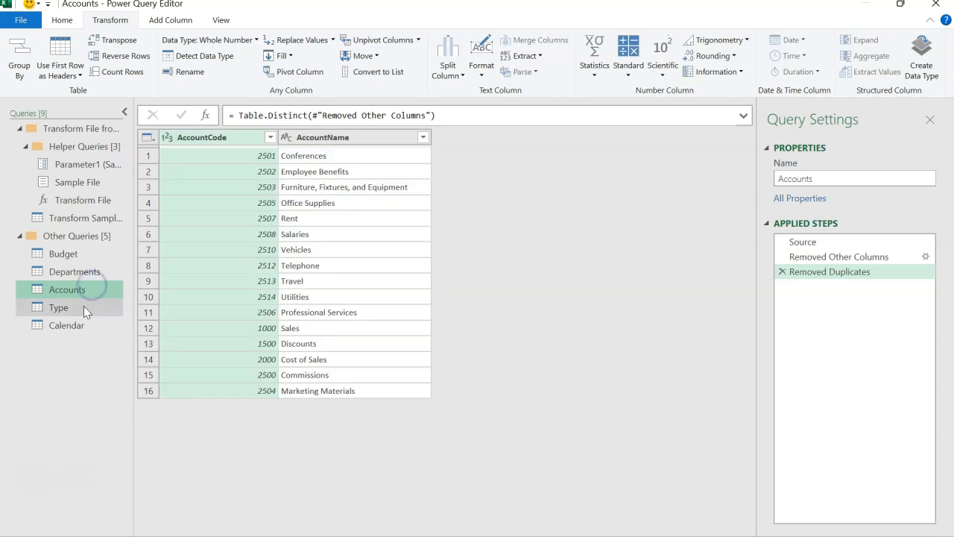
left_click(82, 307)
left_click(81, 326)
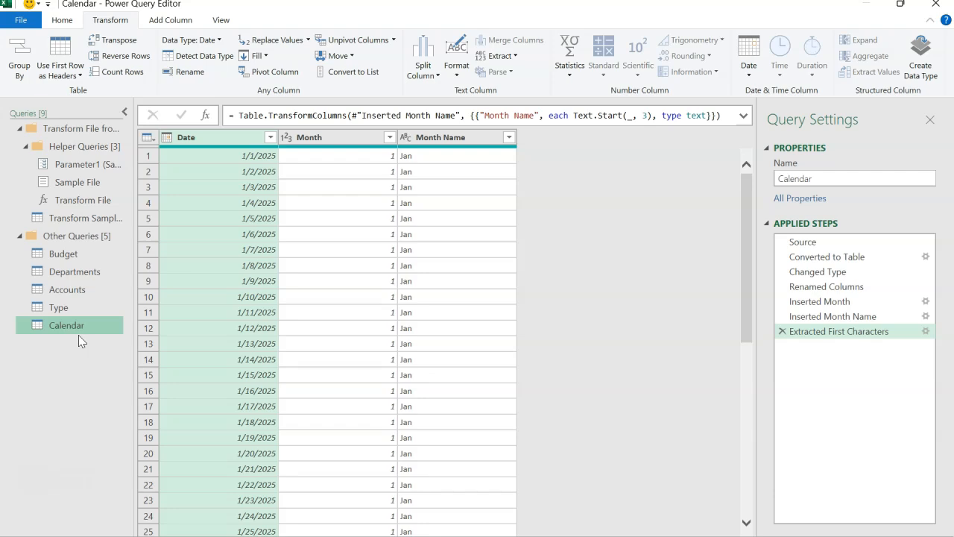
left_click(62, 20)
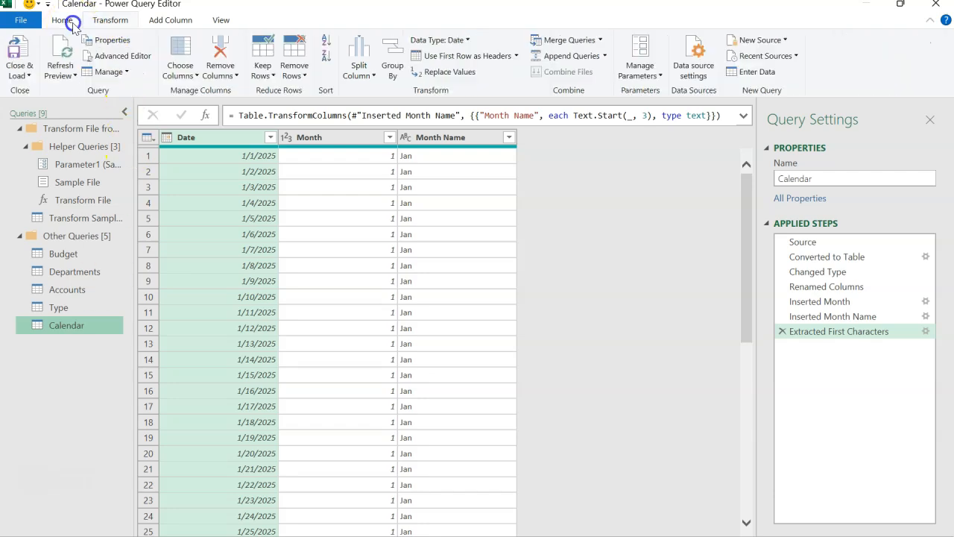
left_click(30, 73)
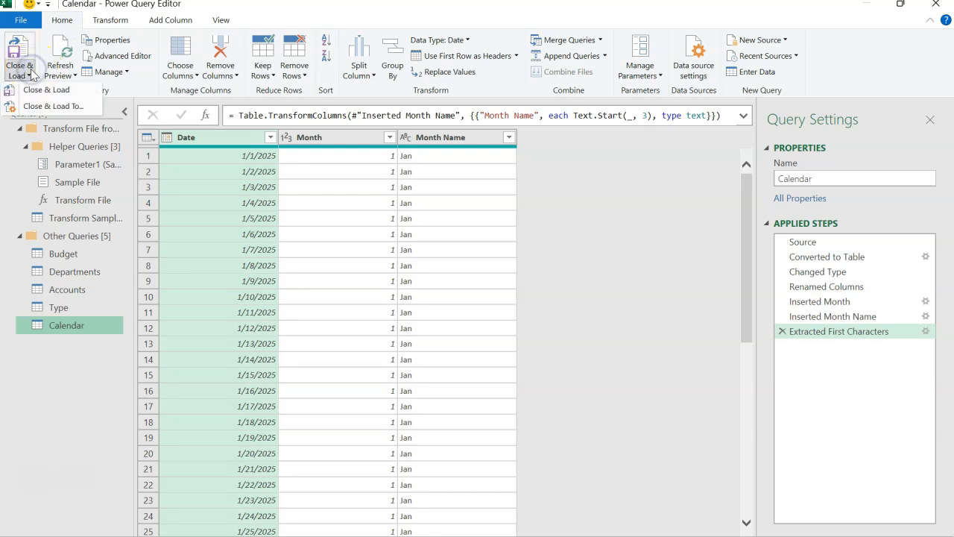
left_click(71, 109)
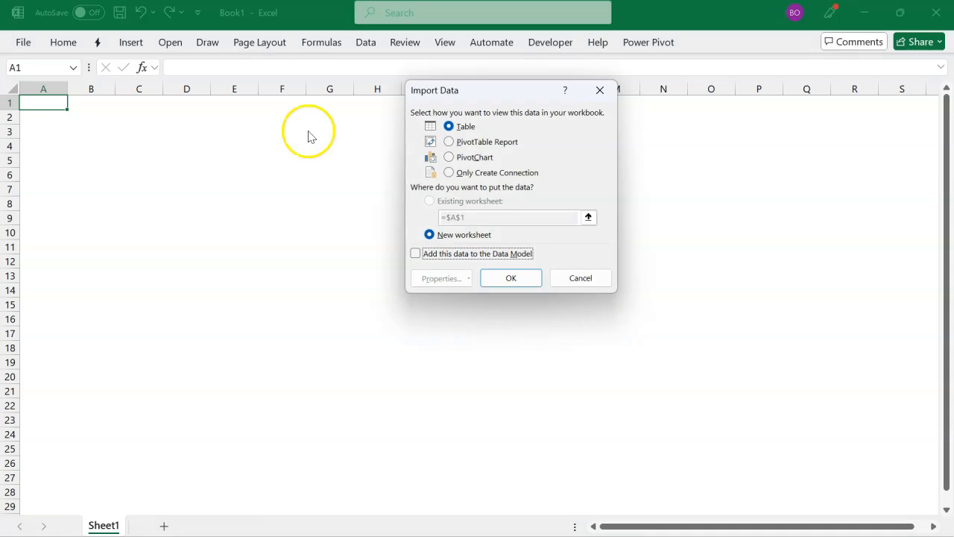
left_click(456, 173)
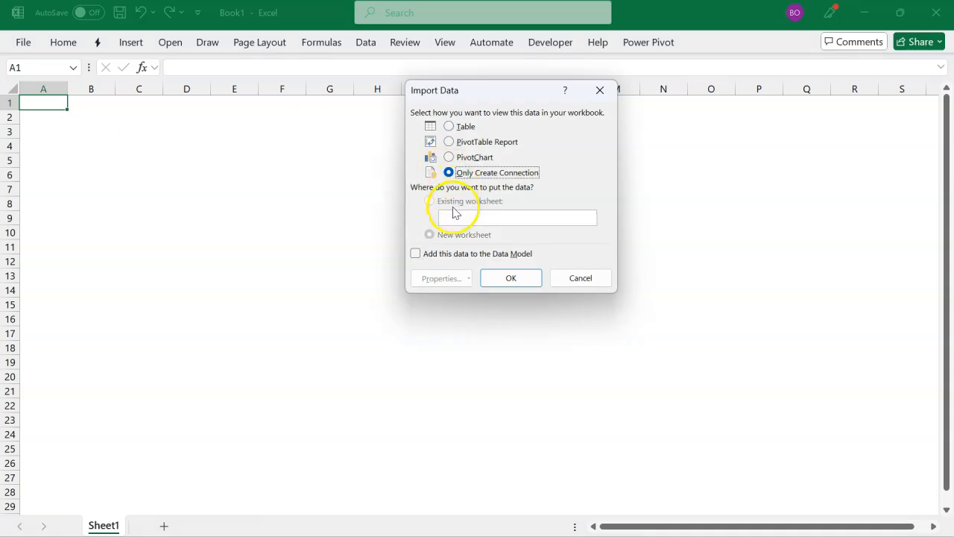
left_click(442, 257)
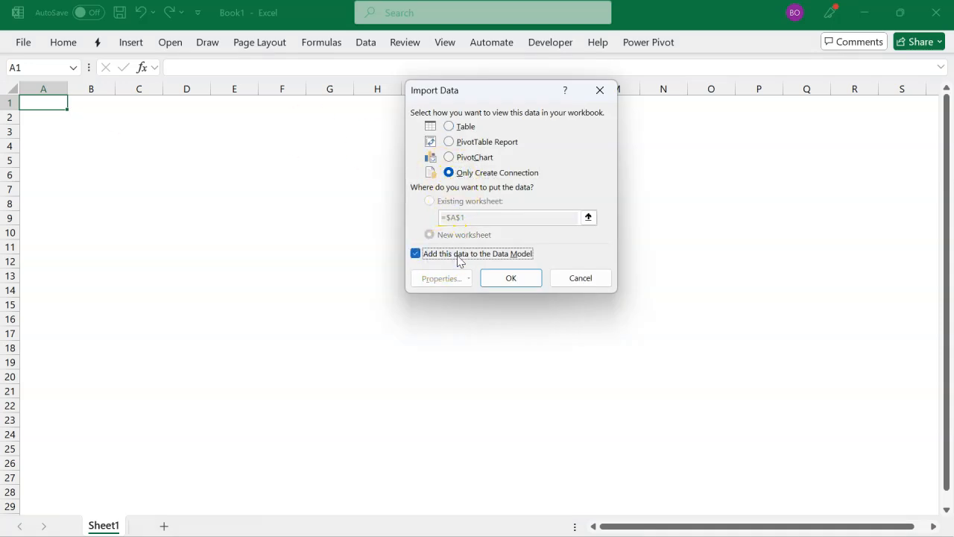
left_click(501, 279)
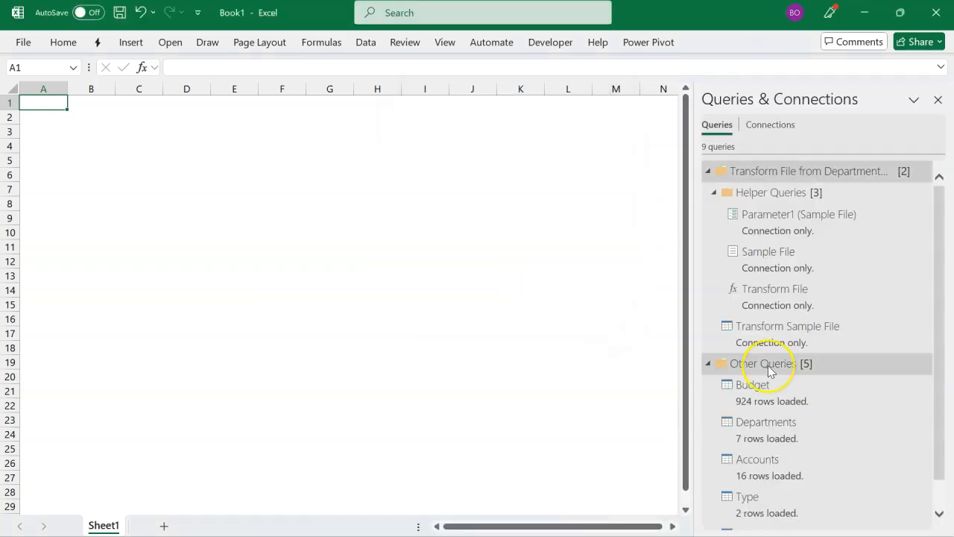
Step: Open the workbook's data model in Power Pivot and switch it to Diagram View
scroll(771, 371, "down", 2)
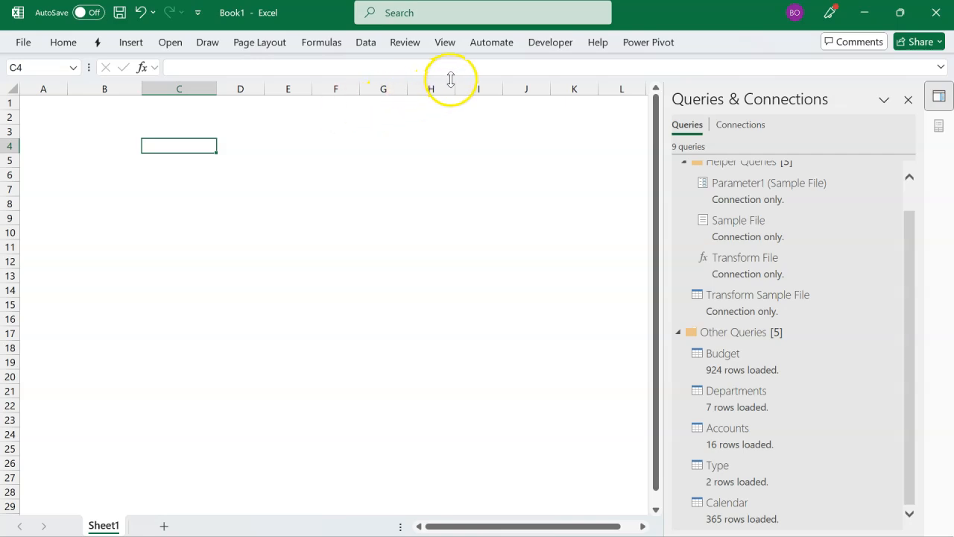
left_click(635, 43)
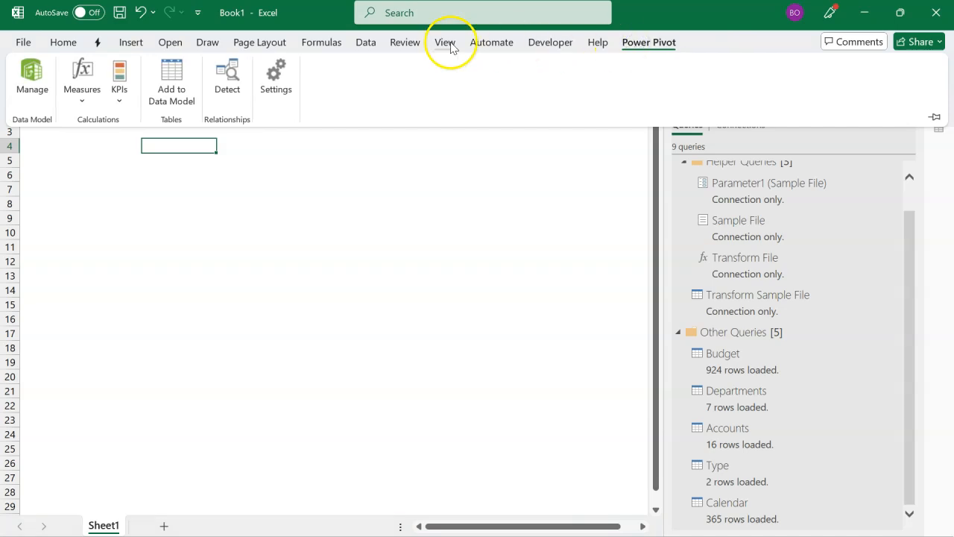
left_click(365, 43)
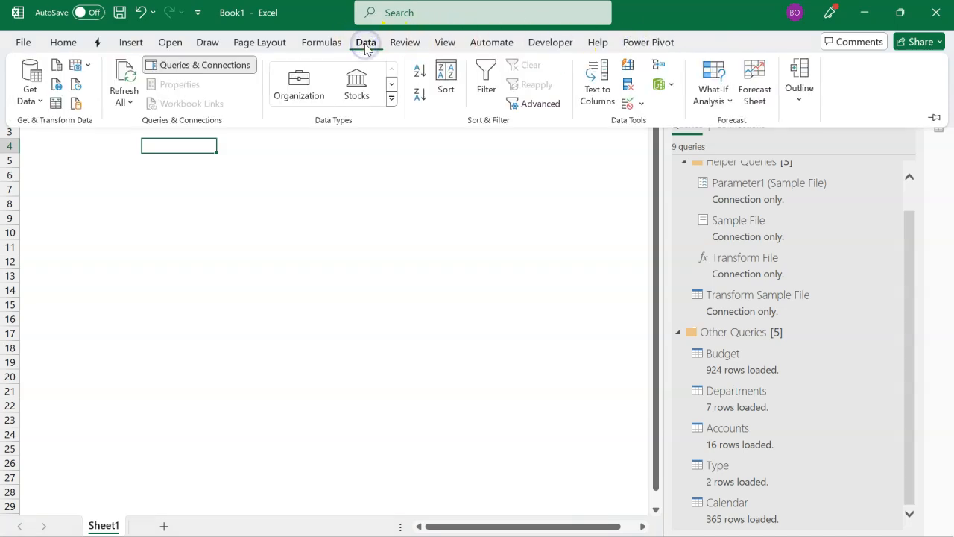
left_click(644, 44)
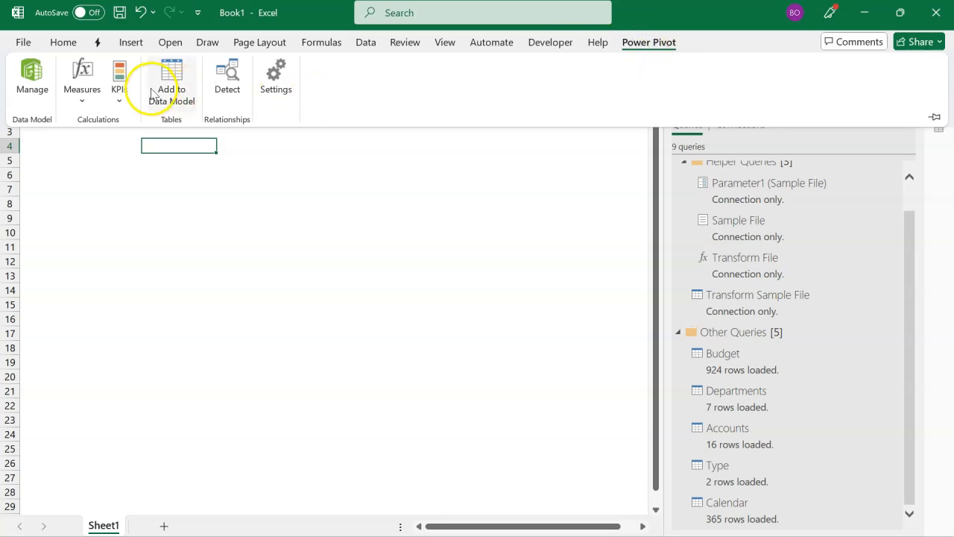
left_click(34, 91)
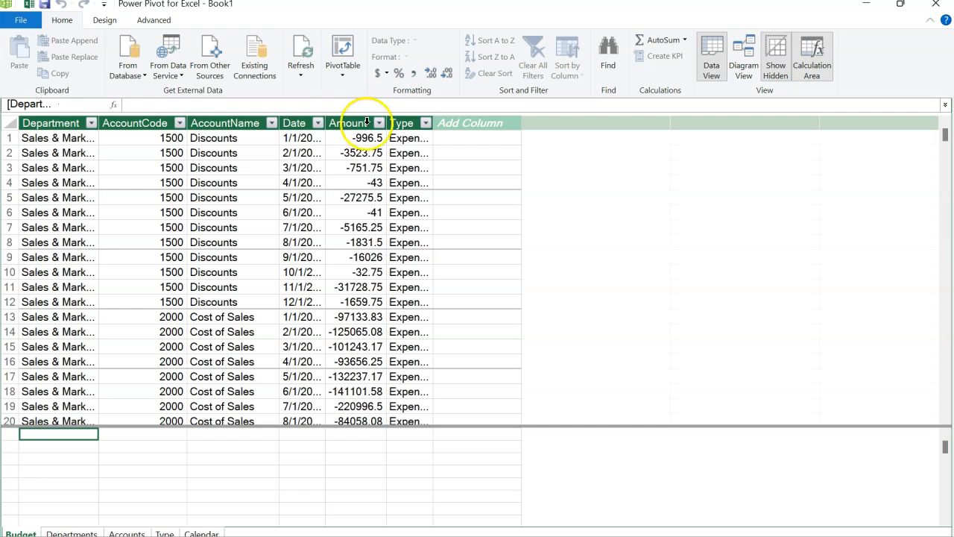
left_click(743, 71)
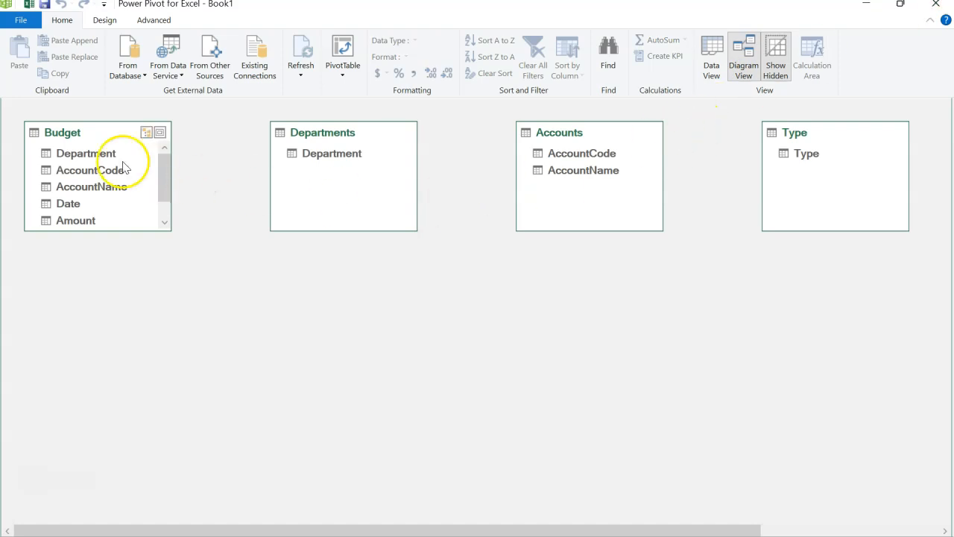
Step: Arrange the Departments, Accounts, Type and Calendar tables in a row with the Budget table centred below them
left_click(79, 136)
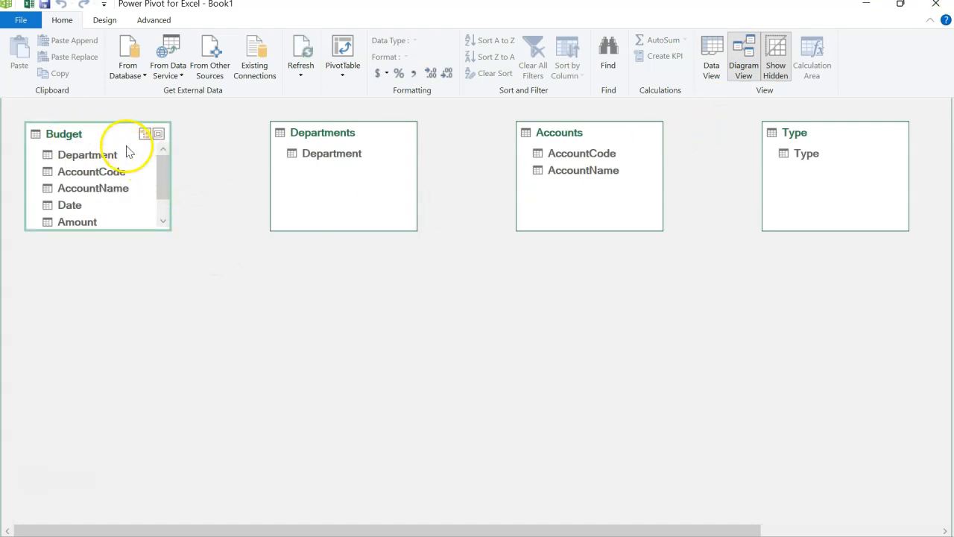
left_click_drag(117, 138, 652, 344)
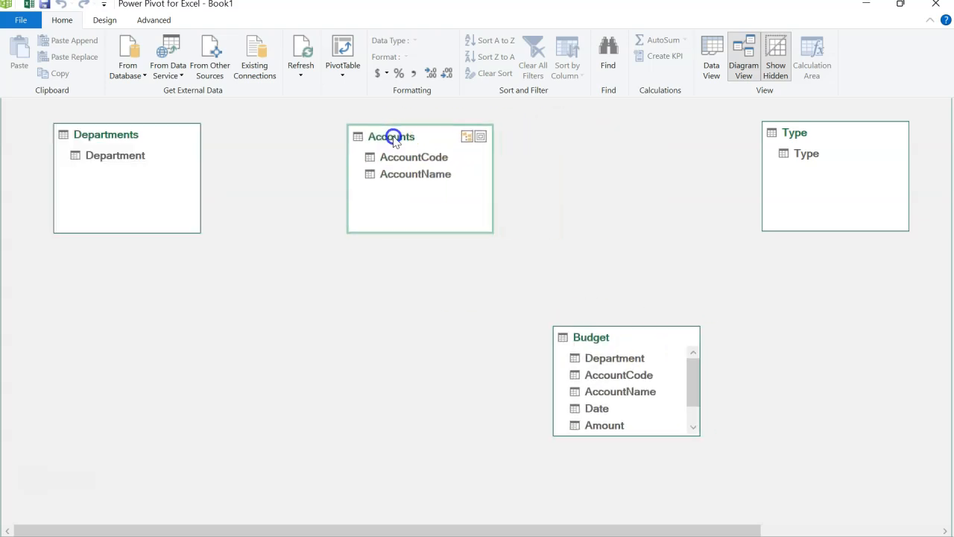
left_click_drag(390, 138, 348, 138)
left_click_drag(801, 141, 569, 145)
left_click_drag(720, 530, 814, 519)
left_click_drag(915, 134, 610, 151)
left_click_drag(576, 339, 464, 340)
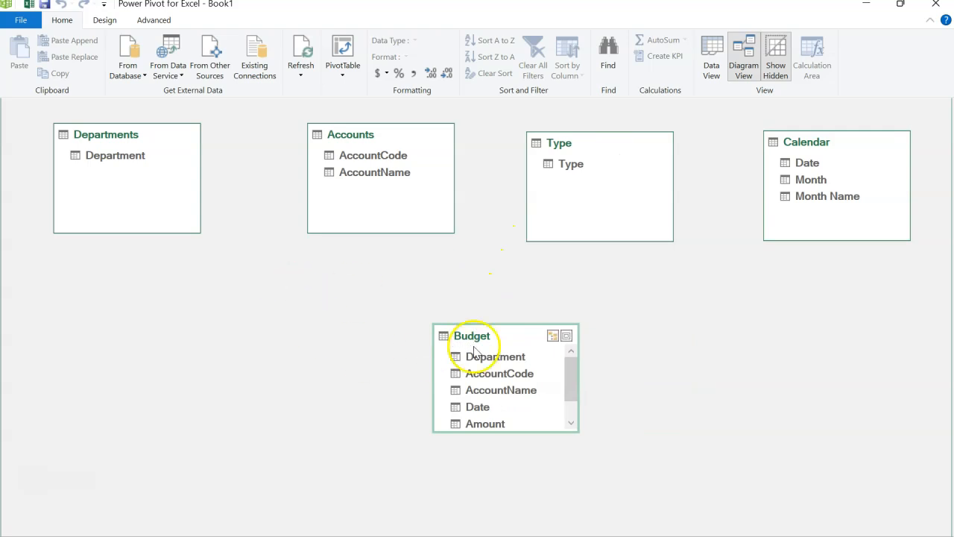
Step: Relate Budget's Department field to Department in Departments, and its AccountCode field to AccountCode in Accounts
left_click(478, 356)
left_click_drag(479, 359, 136, 158)
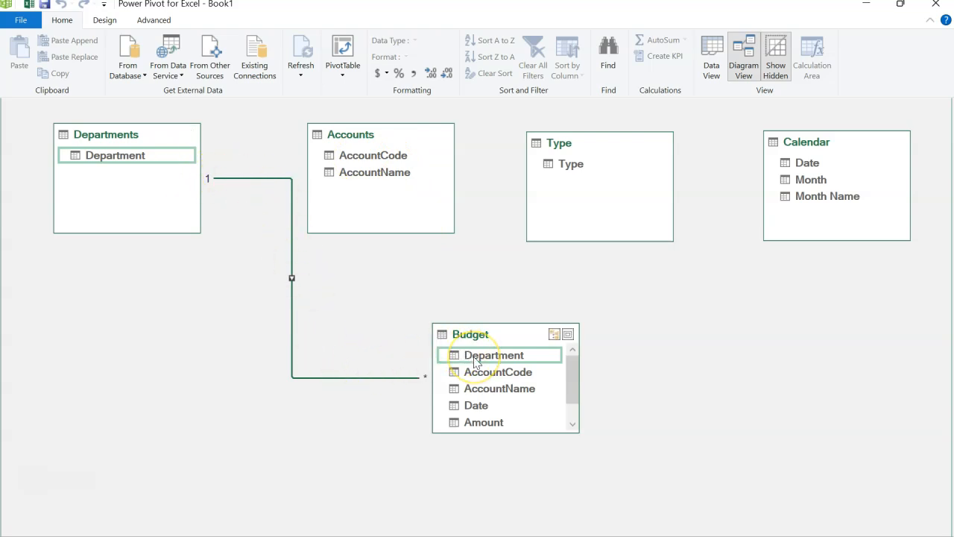
left_click_drag(477, 376, 396, 157)
Step: Create a relationship from the Budget table's Type field to the Type field in the Type table
left_click_drag(571, 381, 567, 395)
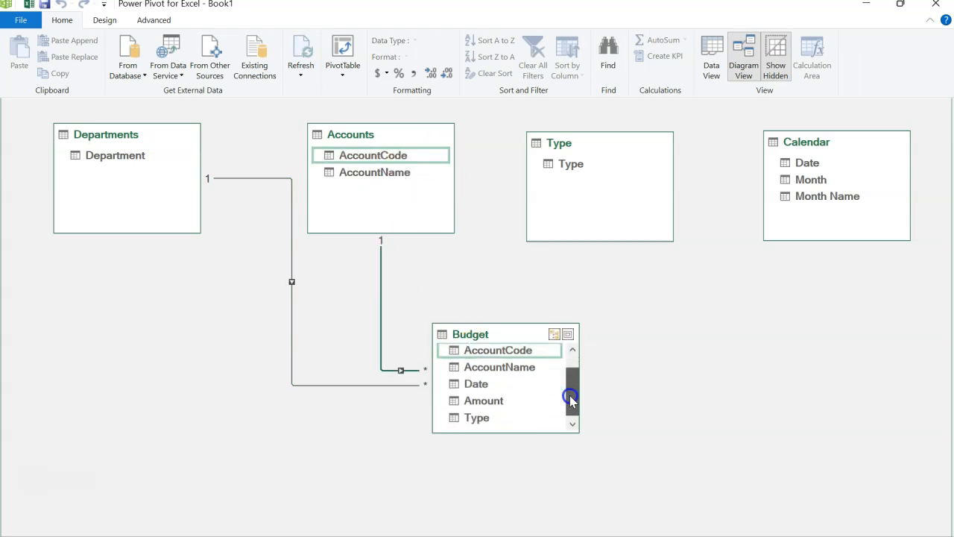
left_click(495, 419)
left_click_drag(494, 419, 558, 170)
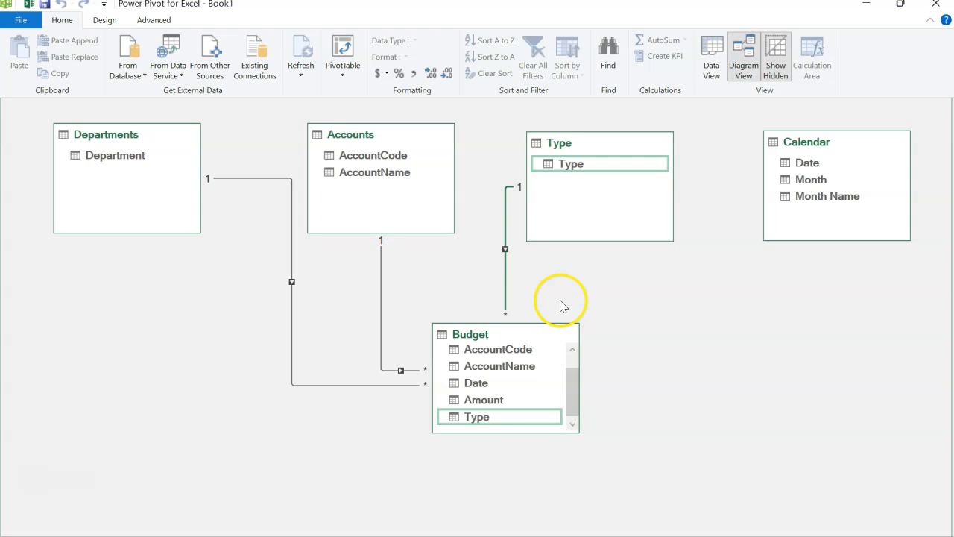
Step: Relate Budget's Date field to Date in Calendar, and create a PivotTable from the model at cell C4 of the existing Sheet1
left_click_drag(491, 385, 786, 162)
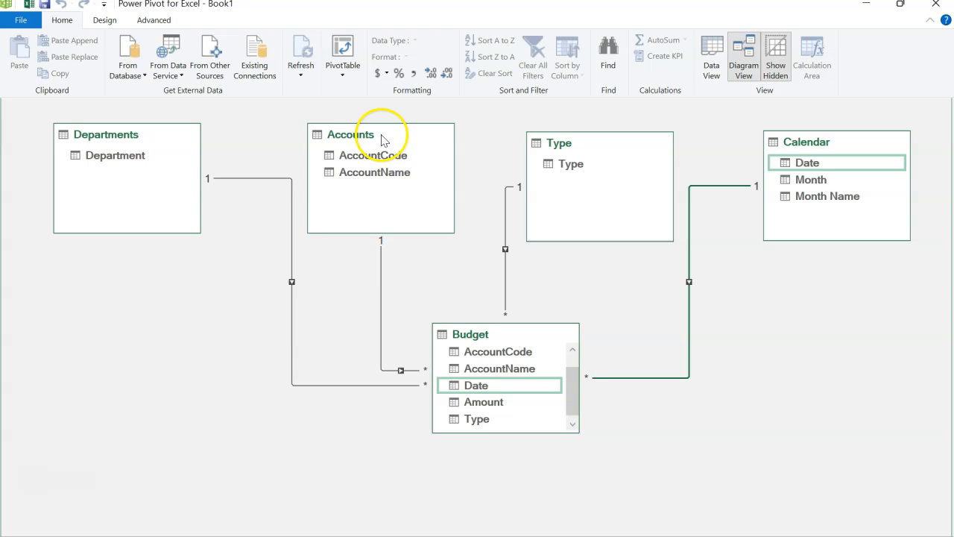
left_click(342, 74)
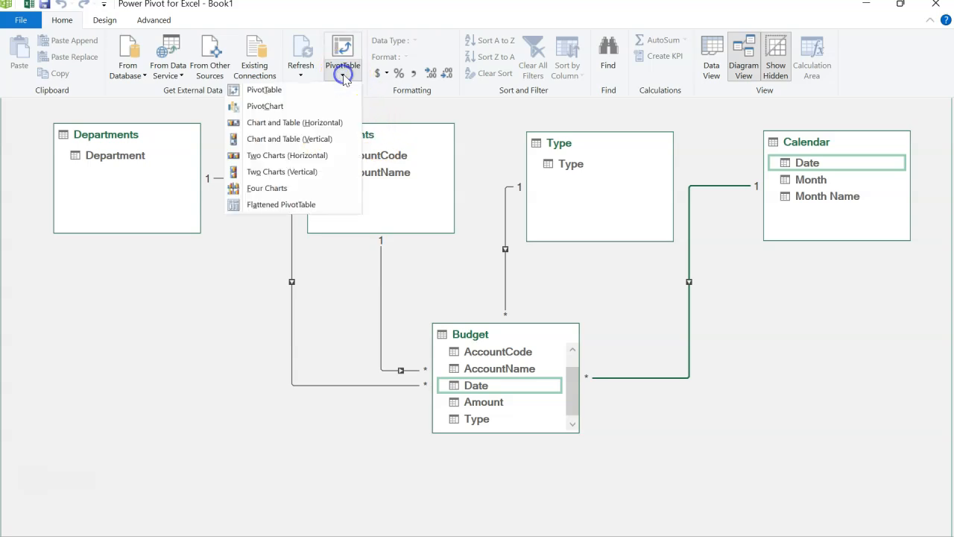
left_click(307, 92)
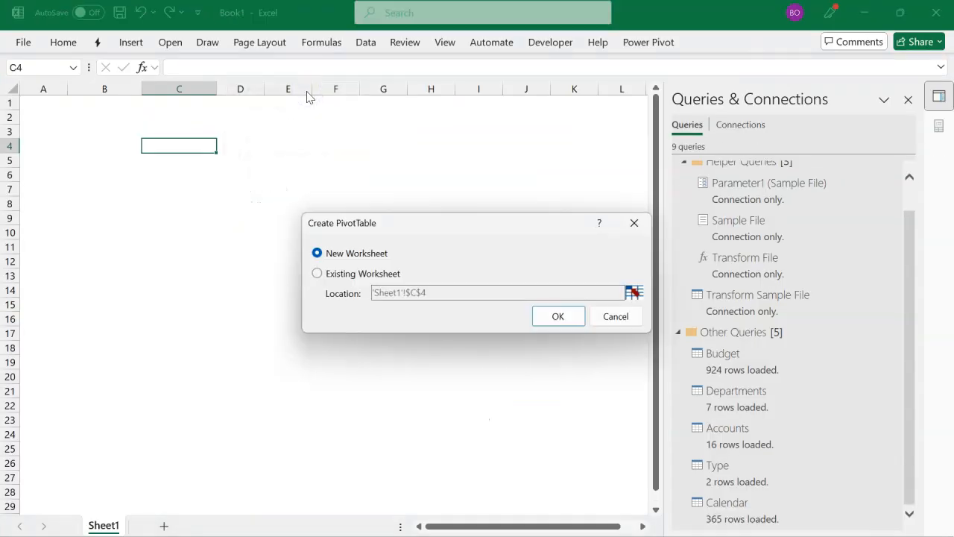
left_click(360, 275)
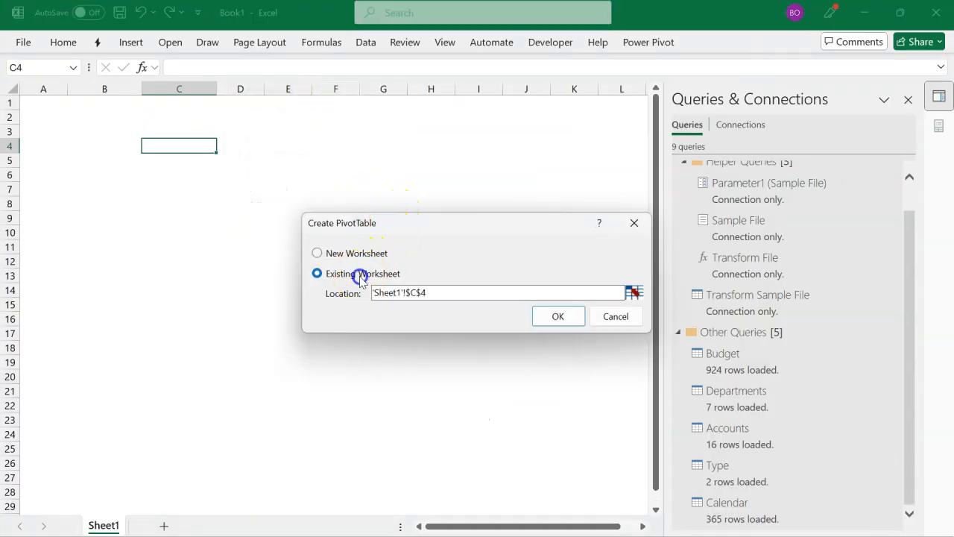
left_click(557, 319)
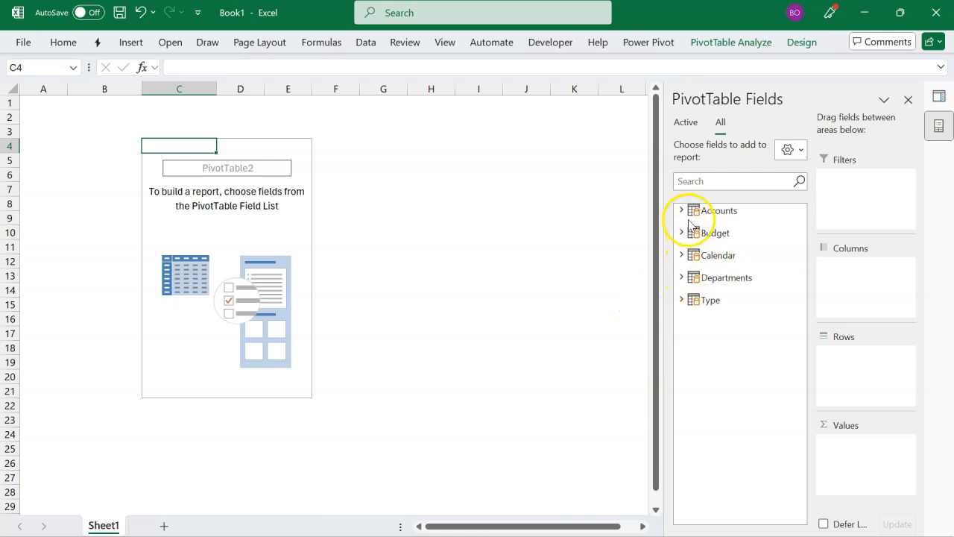
Step: Add Budget's Amount field to the PivotTable's values and Department from the Departments table to its rows
left_click(681, 233)
left_click(681, 233)
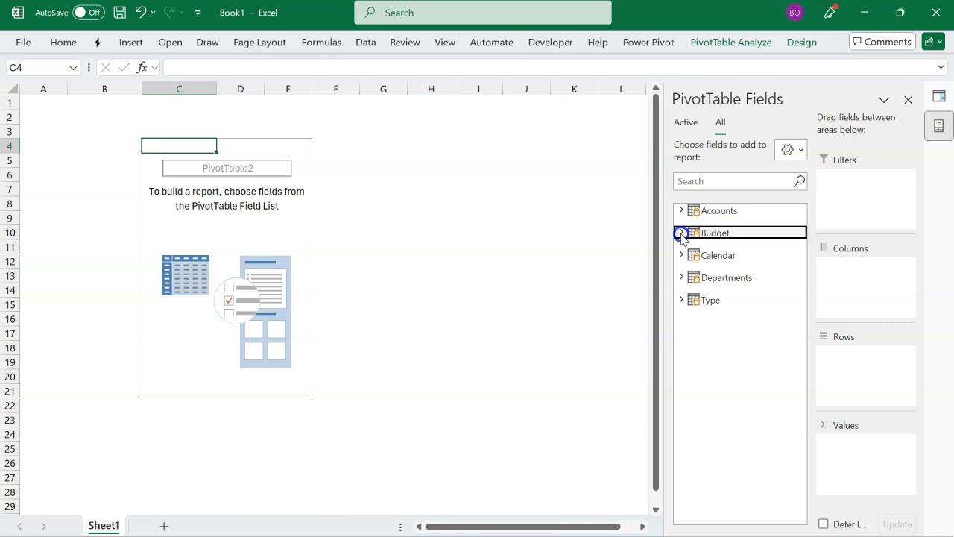
left_click(681, 233)
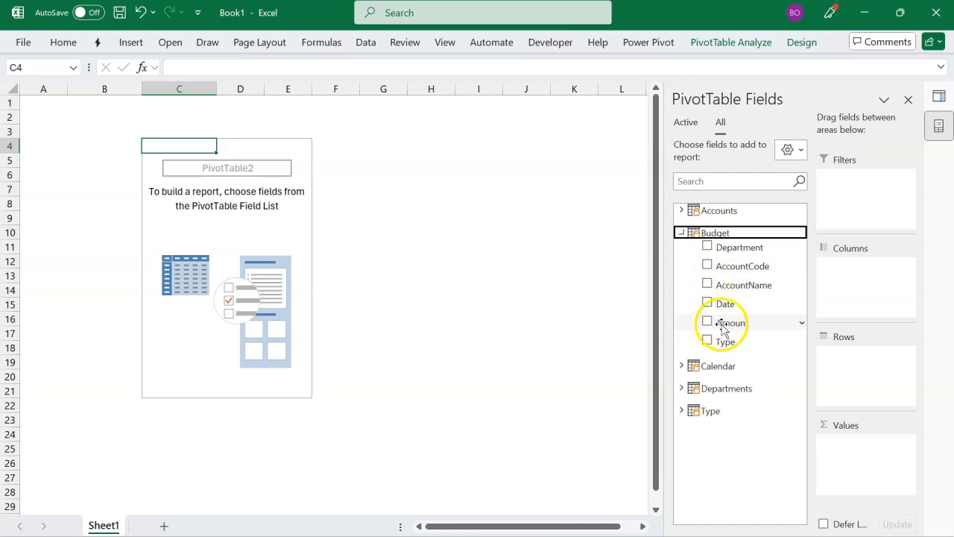
left_click_drag(723, 329, 777, 370)
left_click_drag(839, 434, 844, 439)
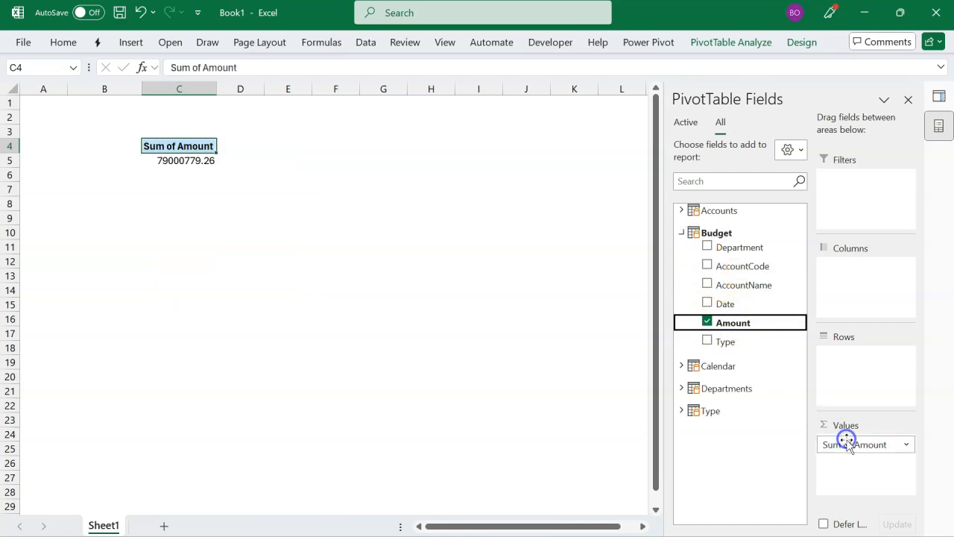
left_click(681, 232)
left_click(681, 276)
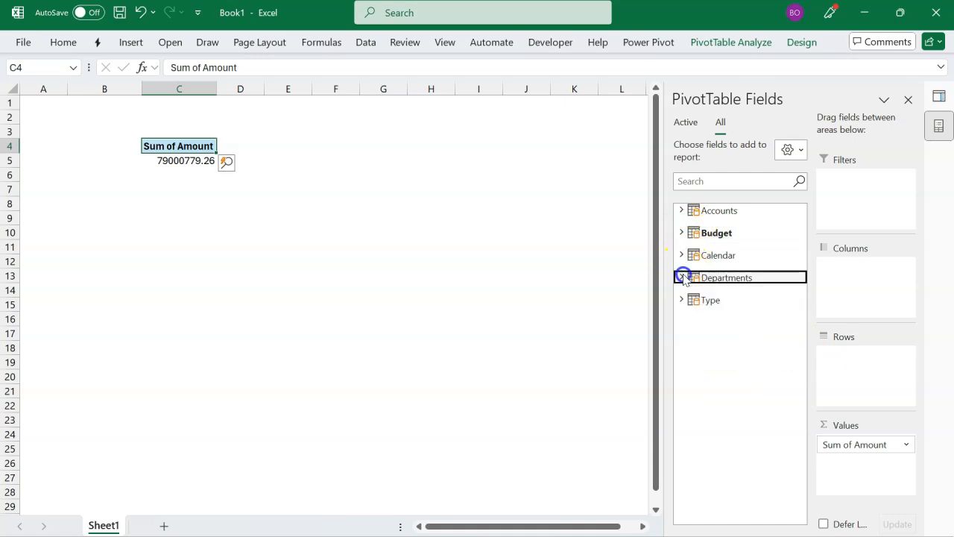
left_click_drag(726, 292, 838, 358)
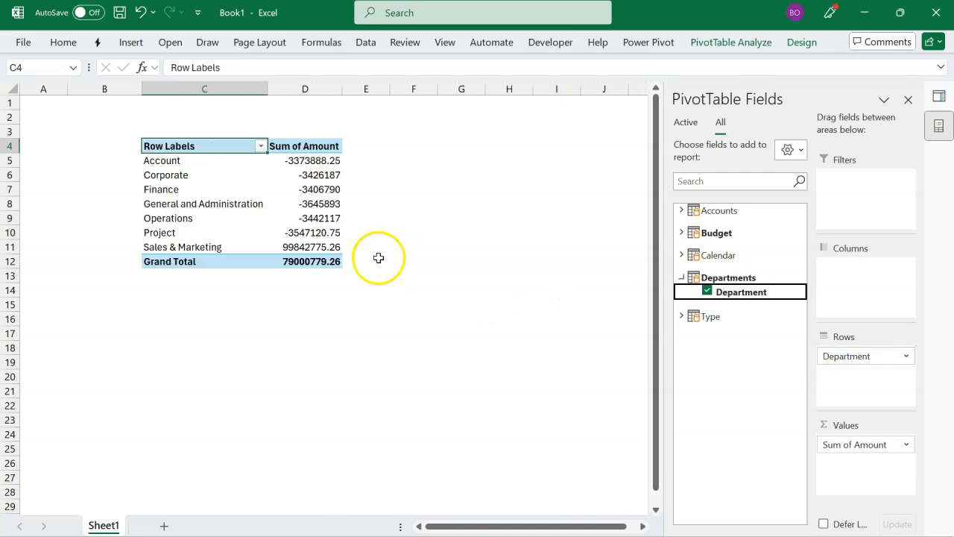
Step: Format the PivotTable amounts in D5:D12 with thousands separators and two decimals, and close the field list
left_click_drag(309, 159, 314, 263)
key("ctrl+shift+1")
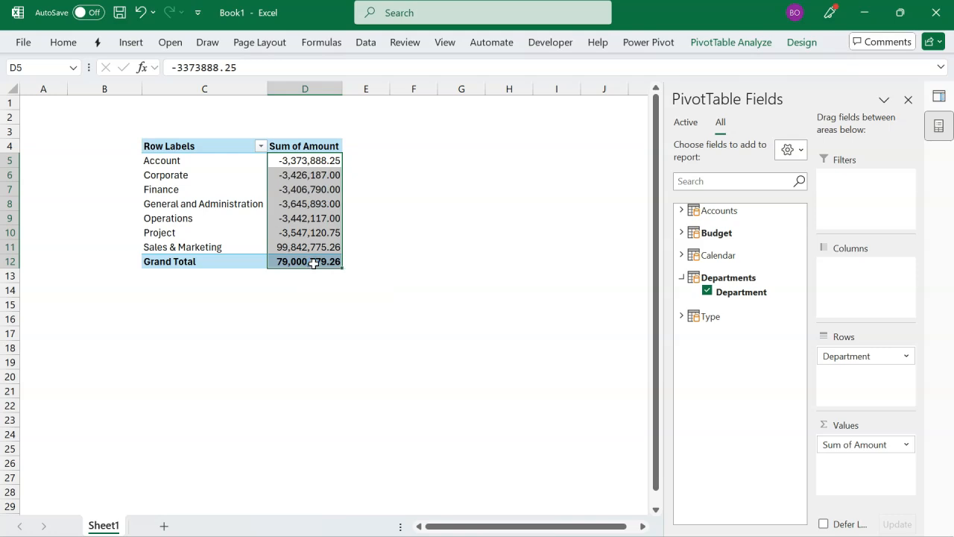
left_click(306, 219)
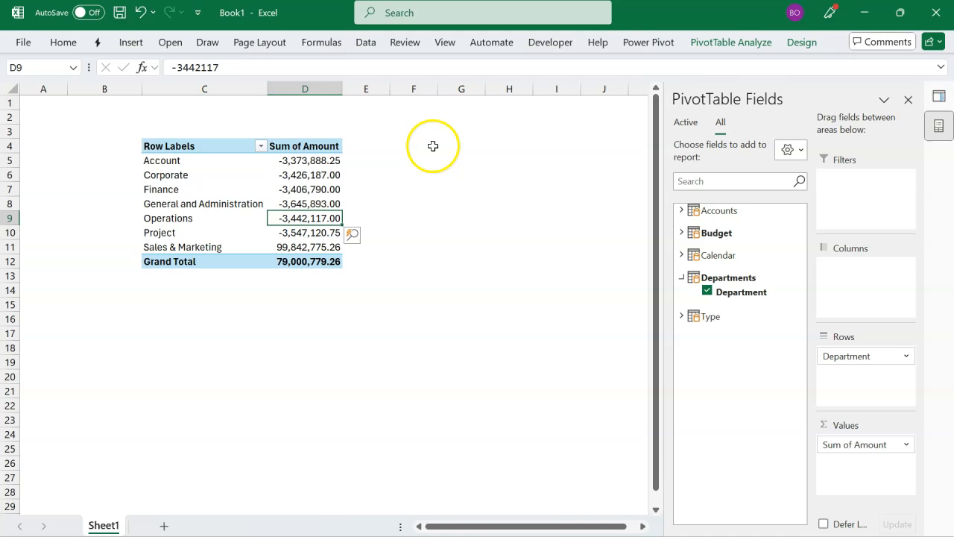
left_click(908, 99)
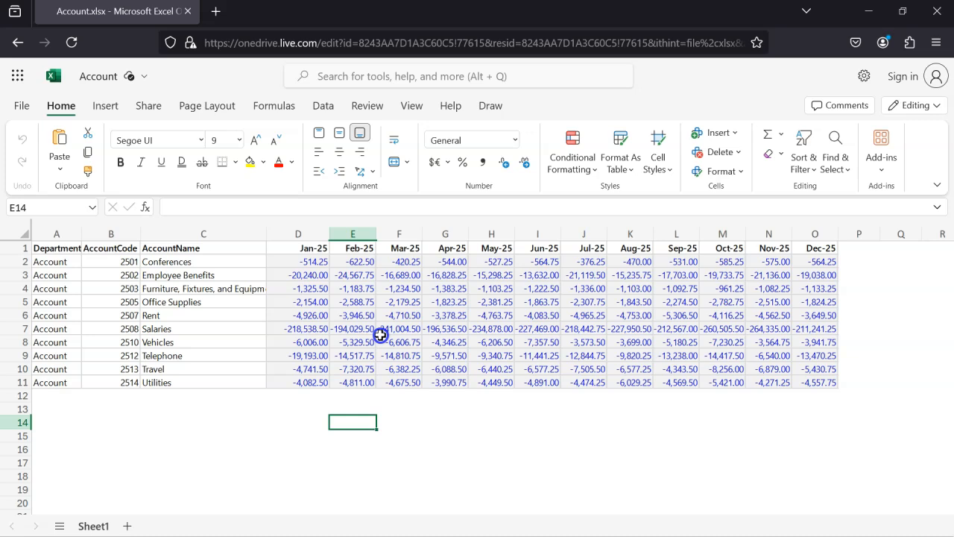
Step: In the online Account workbook, set the Jan-25 Salaries amount in D7 to 218538.5 and reload the page
left_click(312, 335)
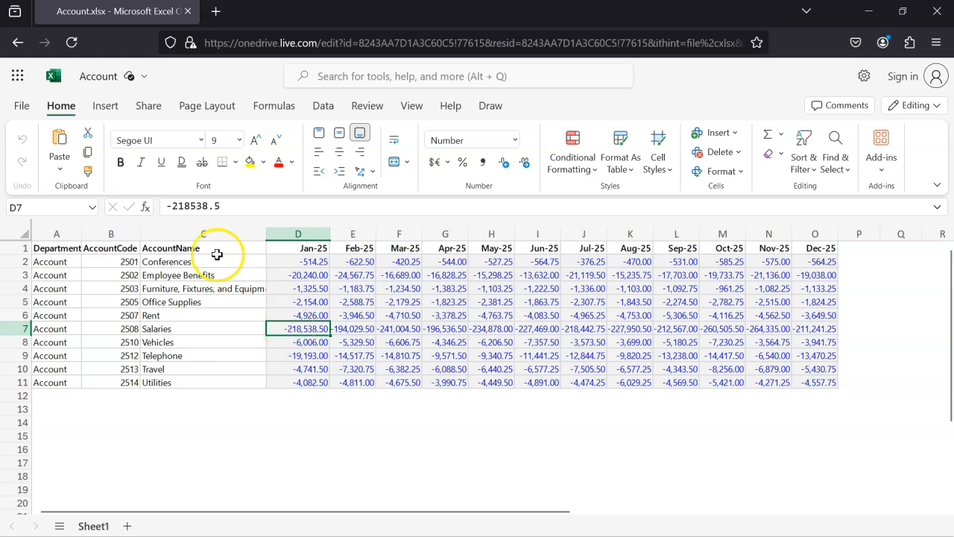
left_click(174, 210)
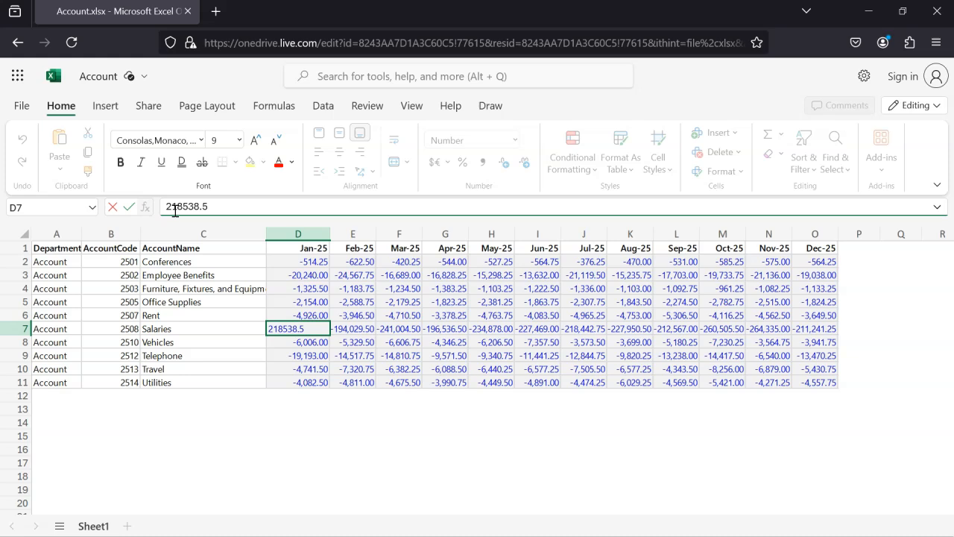
key("Return")
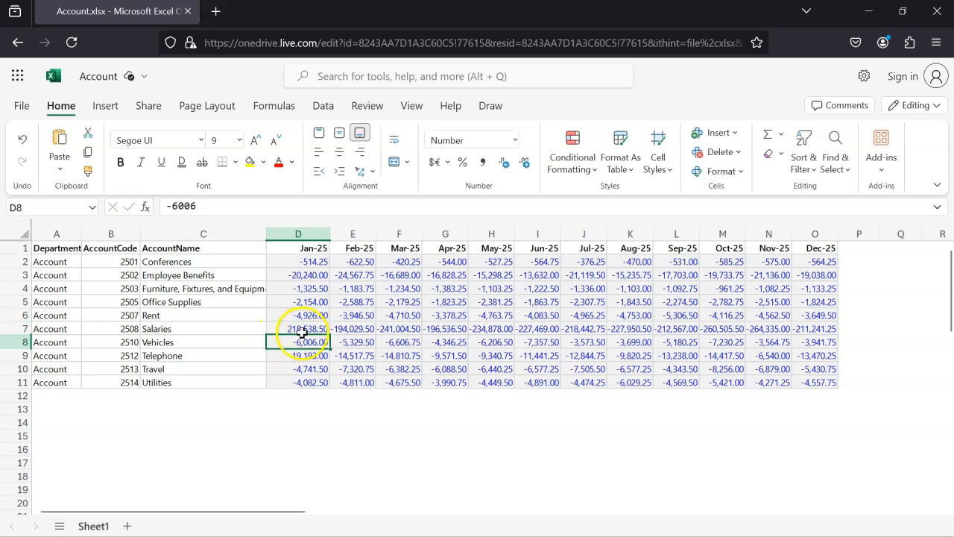
left_click(71, 44)
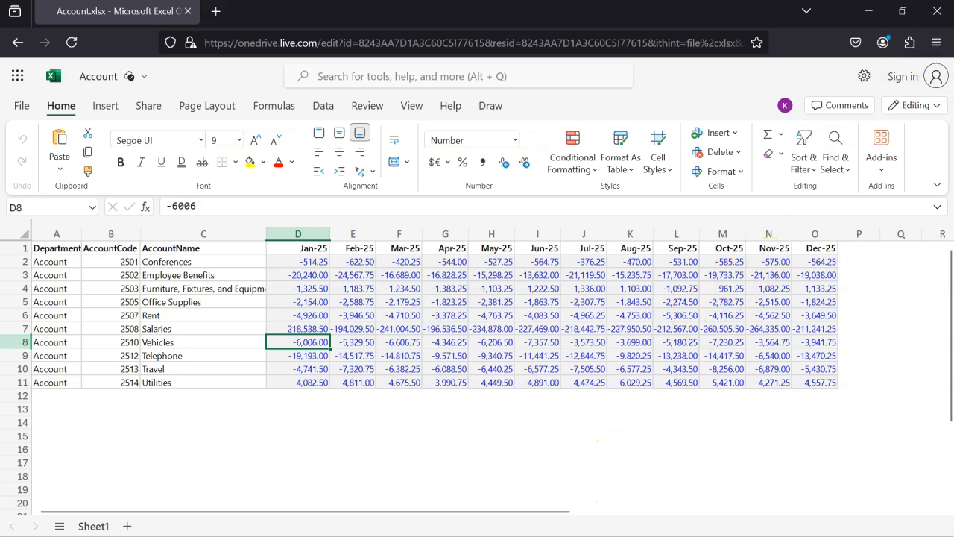
Step: Switch back to the Book1 workbook in desktop Excel and refresh all of its queries and connections
mouse_move(520, 536)
left_click(514, 514)
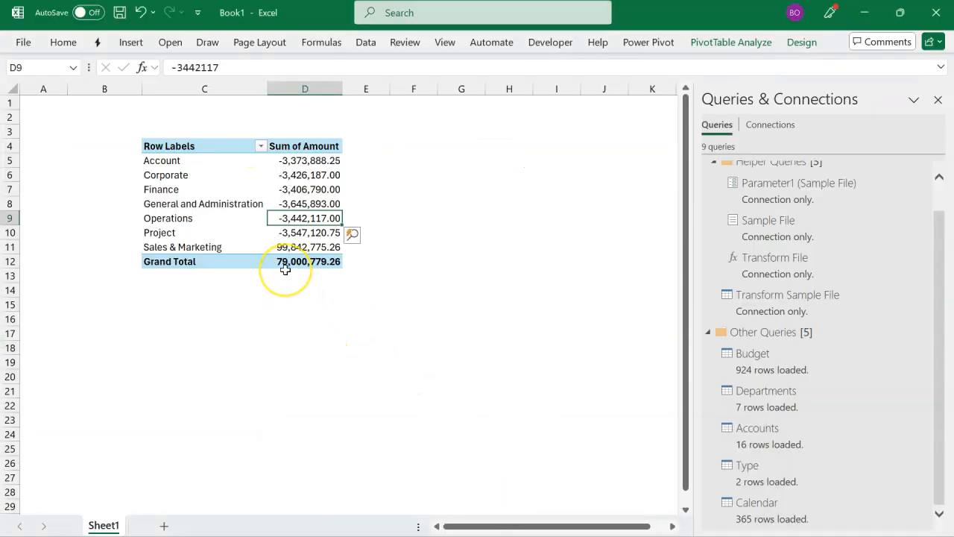
left_click(199, 164)
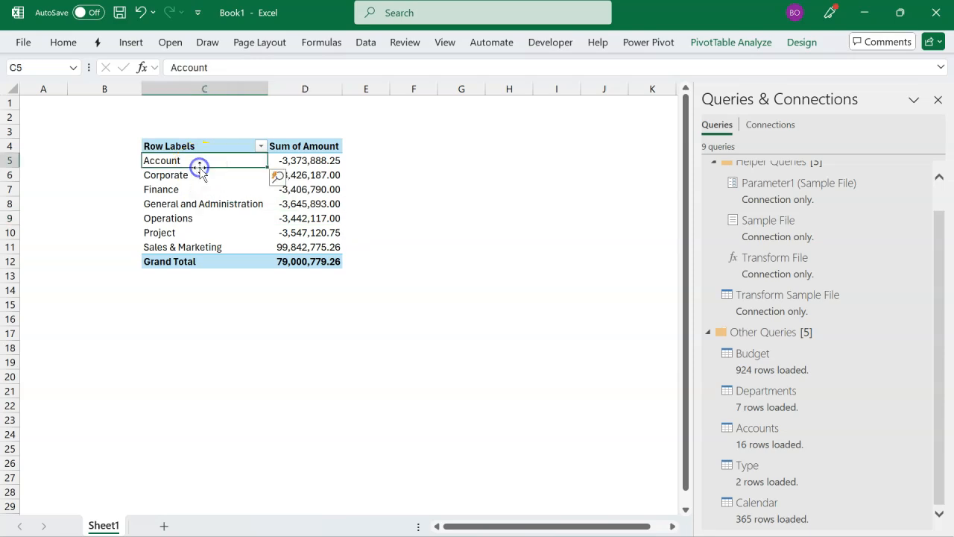
left_click(303, 163)
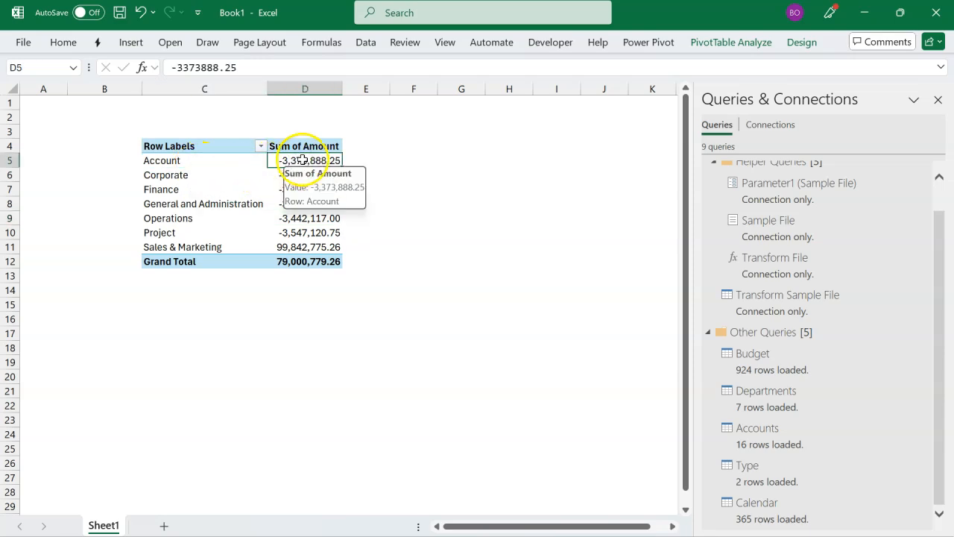
left_click(365, 43)
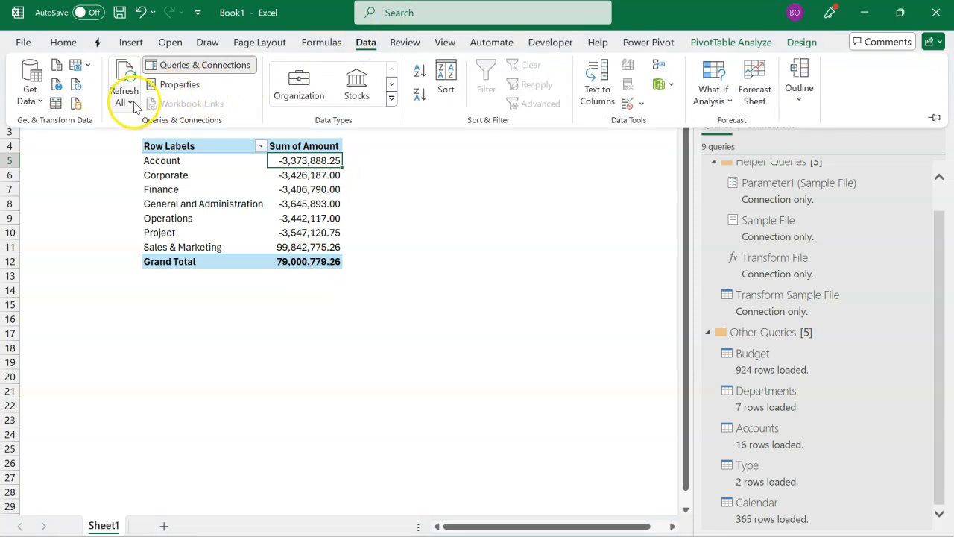
left_click(130, 104)
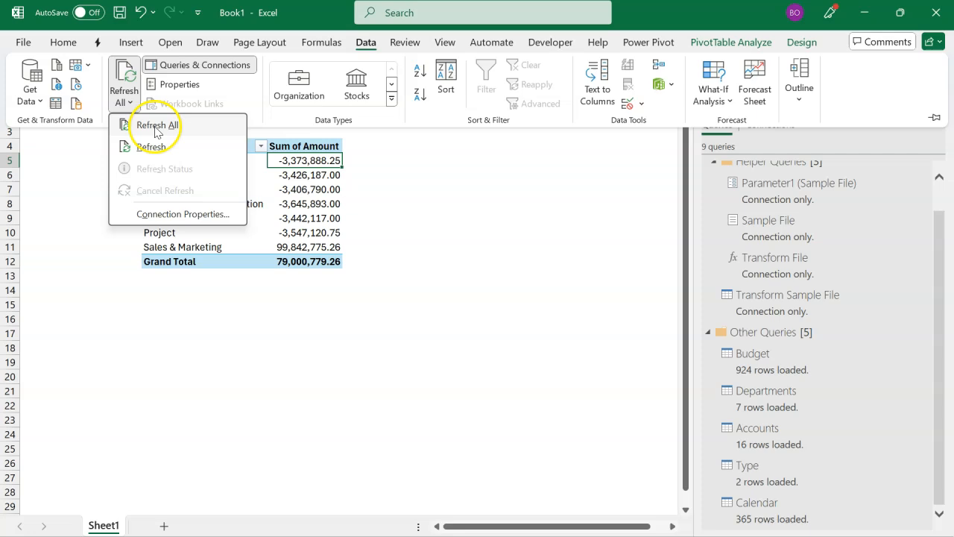
left_click(156, 128)
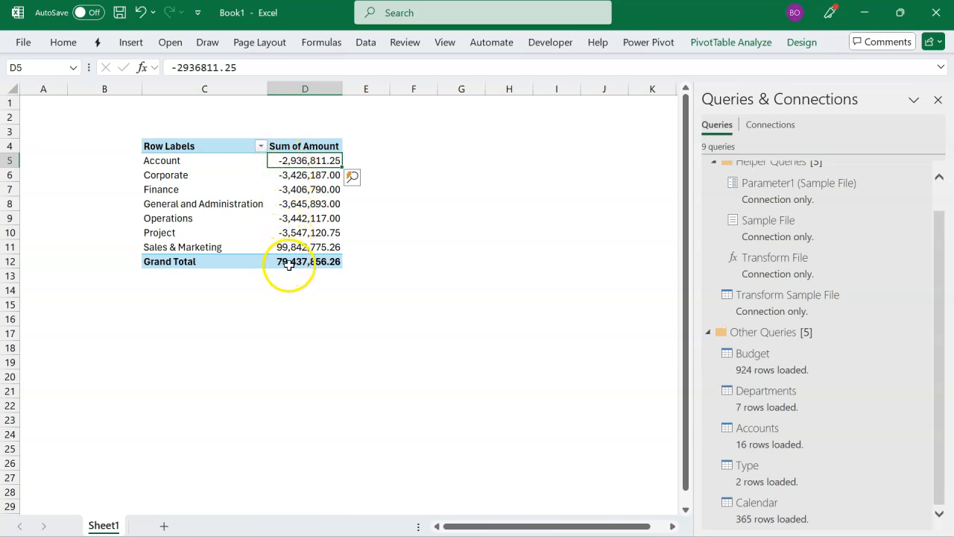
mouse_move(290, 264)
mouse_move(288, 171)
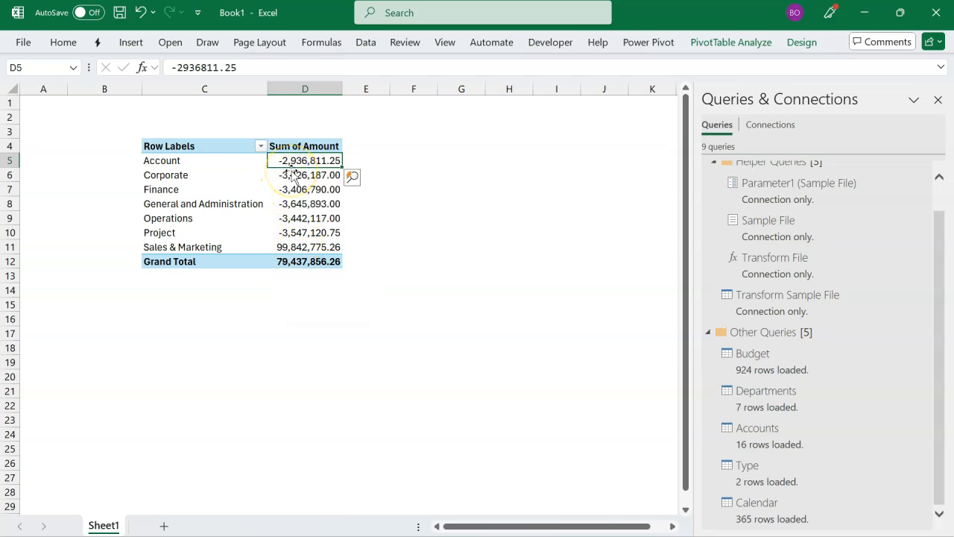
mouse_move(331, 252)
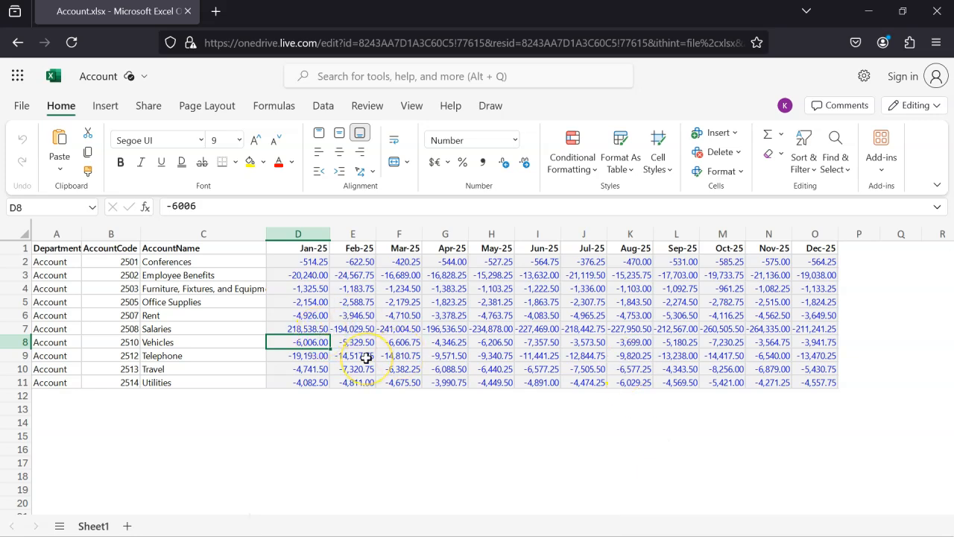
Step: Restore the Jan-25 Salaries amount in the online Account workbook to -218538.5 and reload the page
left_click(288, 329)
double_click(288, 329)
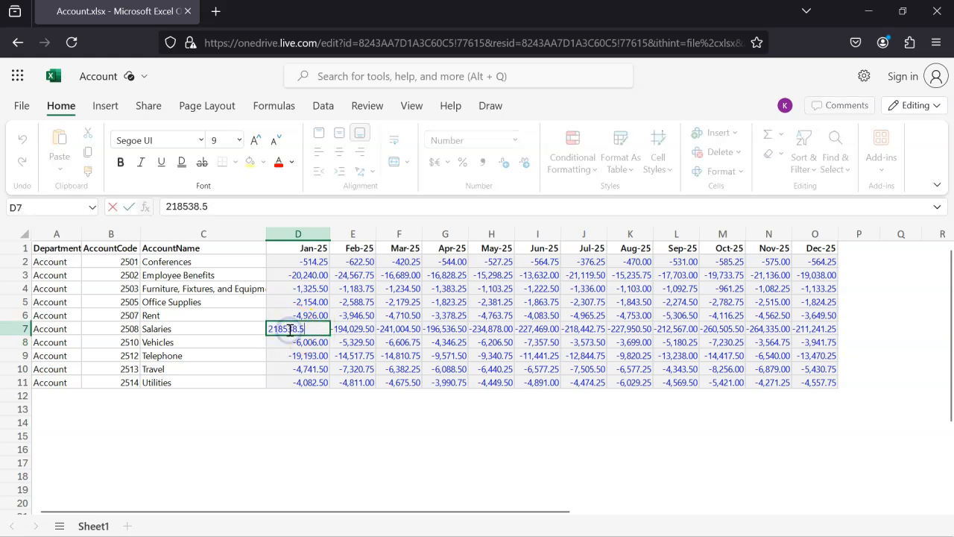
left_click(273, 328)
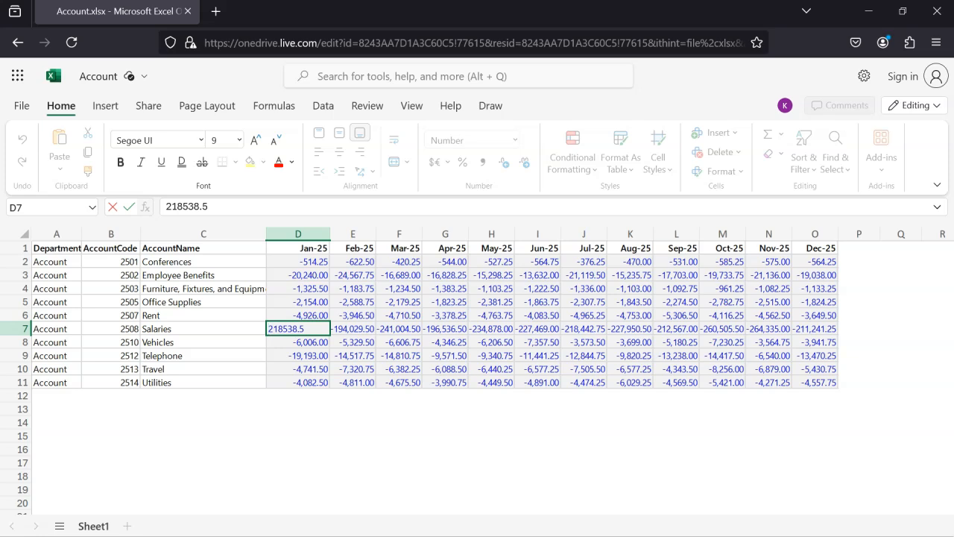
type("-")
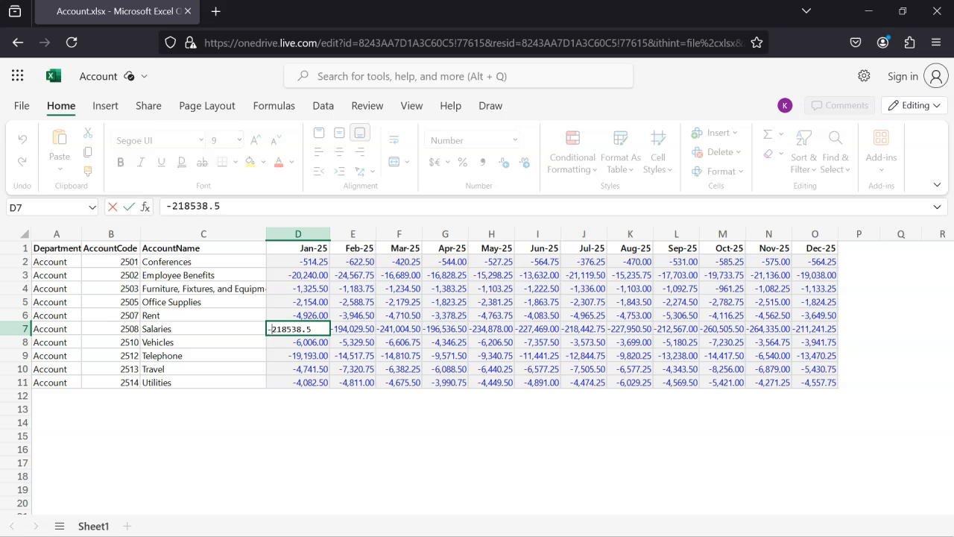
key("Return")
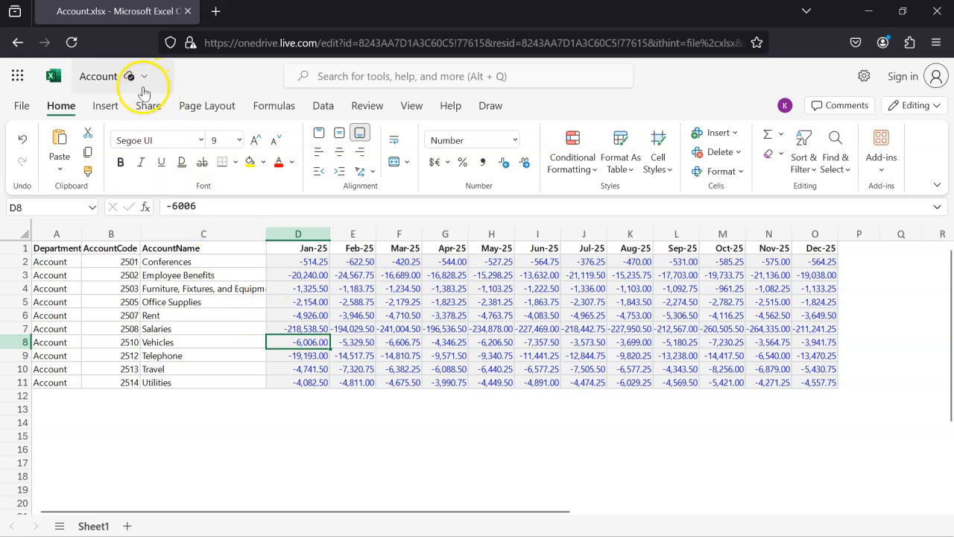
left_click(73, 43)
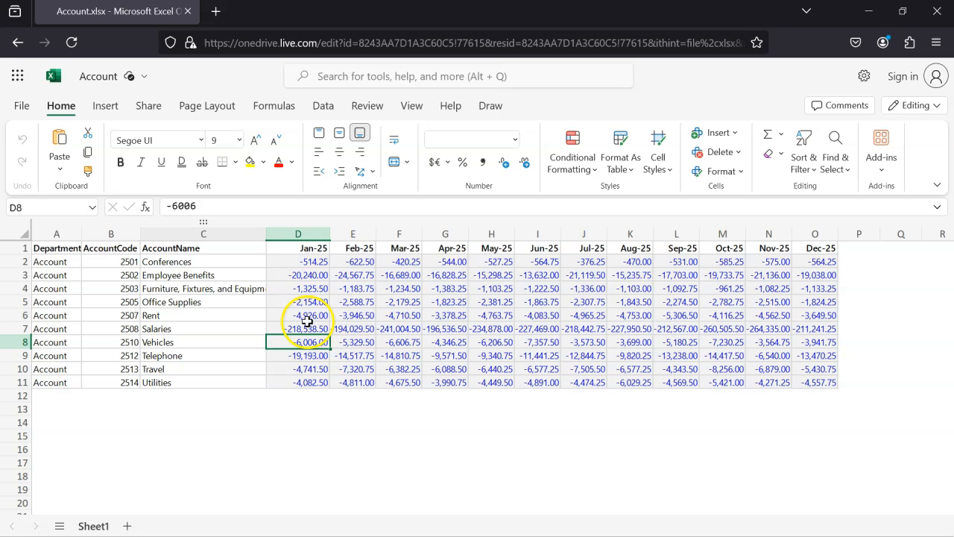
Step: Return to Book1 and refresh all data so the departmental PivotTable picks up the restored Salaries amount
left_click(520, 535)
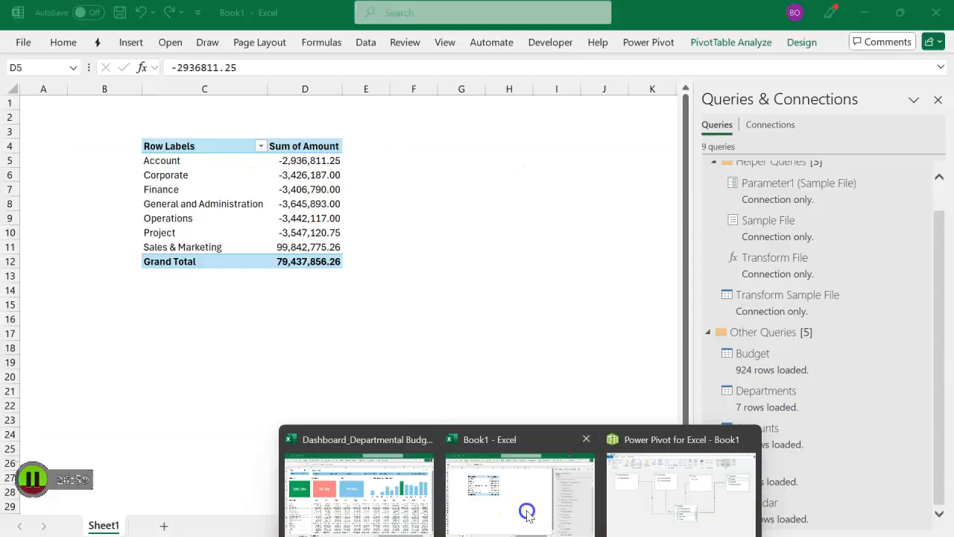
left_click(524, 499)
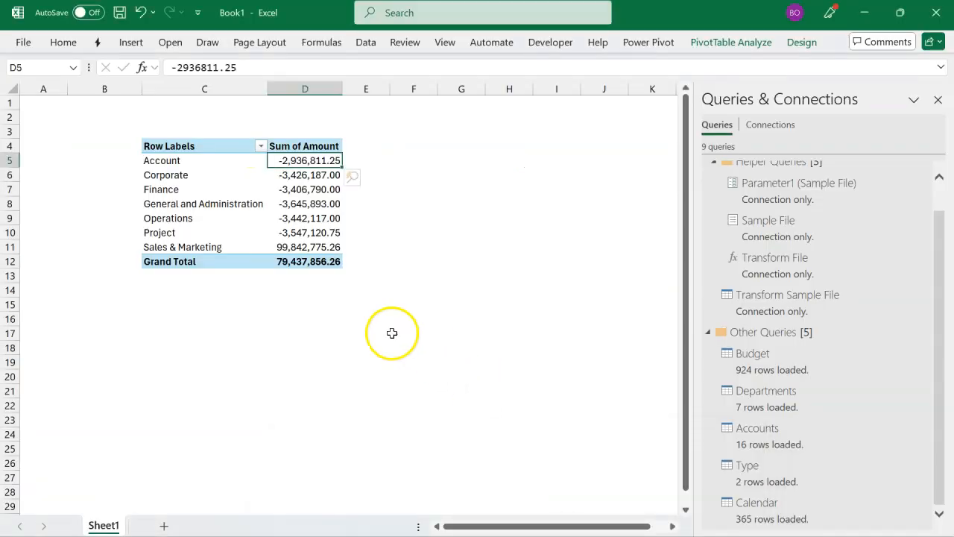
left_click(280, 229)
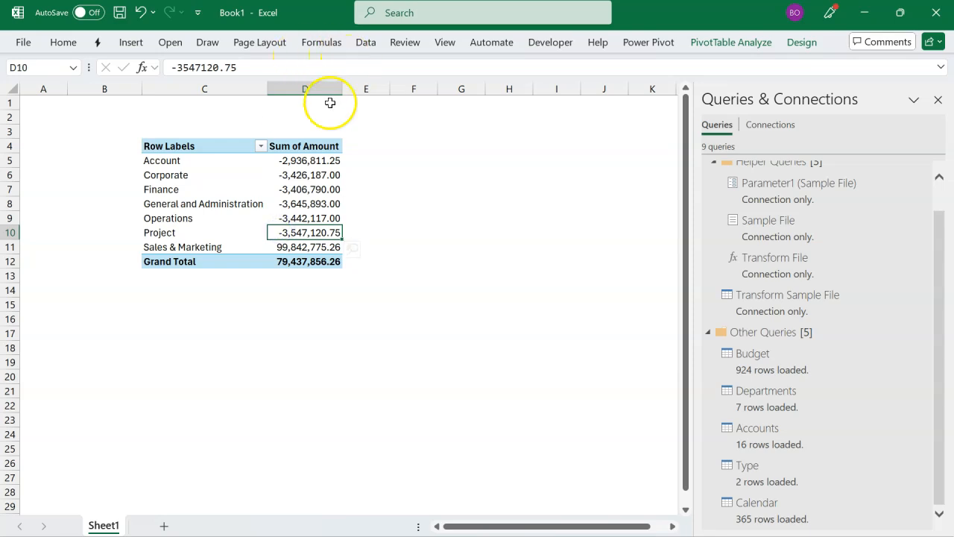
left_click(366, 44)
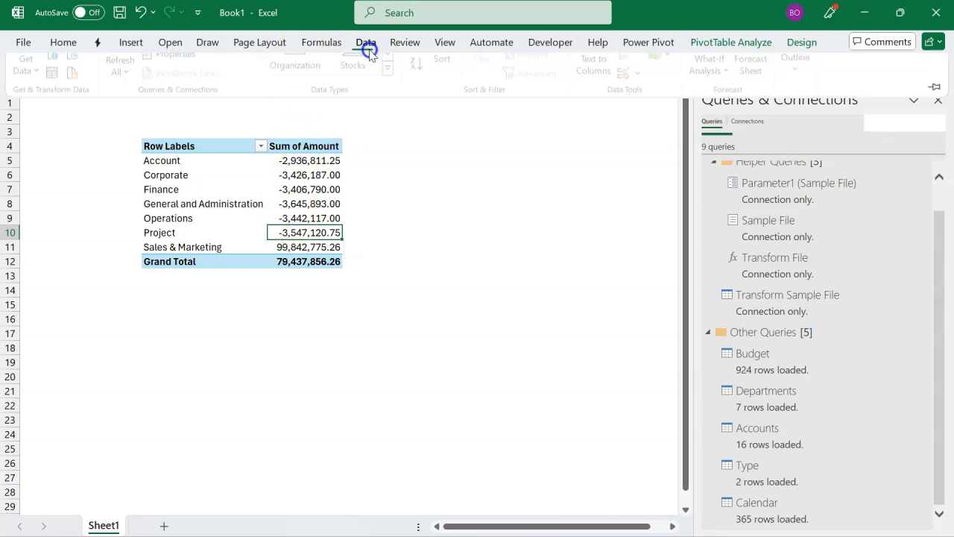
left_click(131, 125)
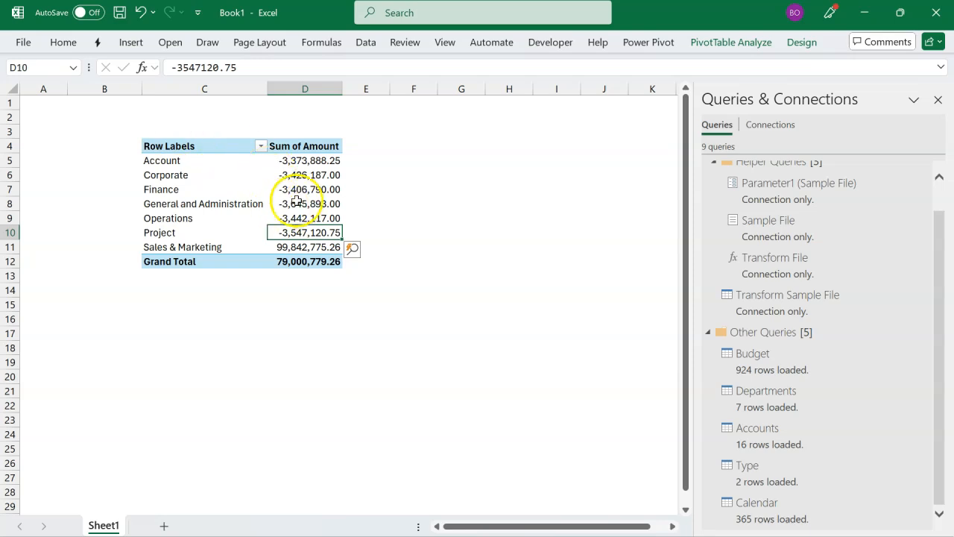
left_click(317, 284)
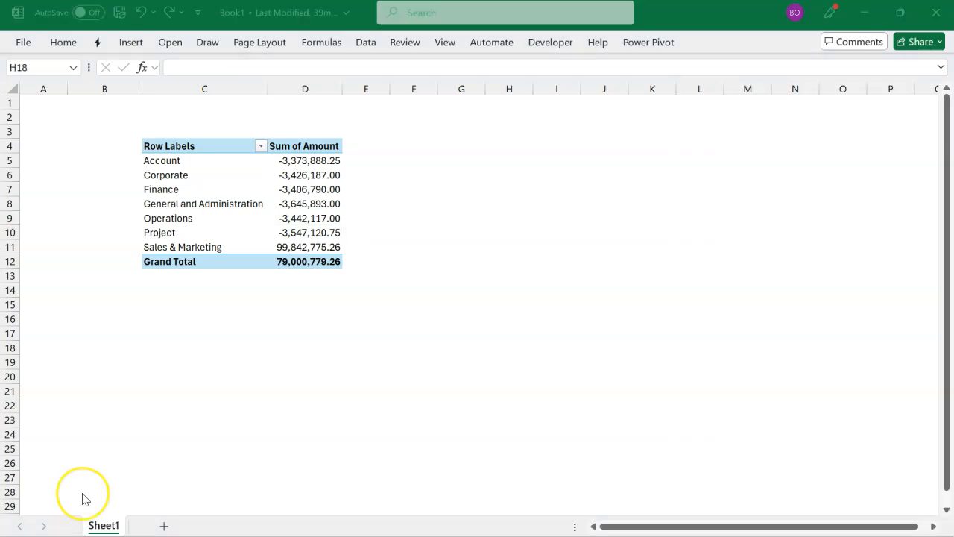
Step: Select cell D10, the Project department's amount, inside the PivotTable on Sheet1
left_click(251, 335)
left_click(322, 237)
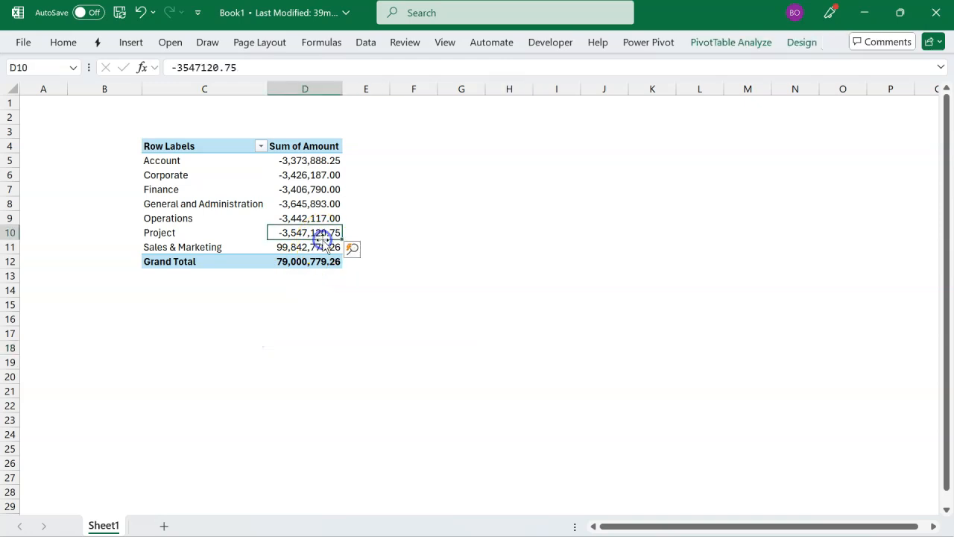
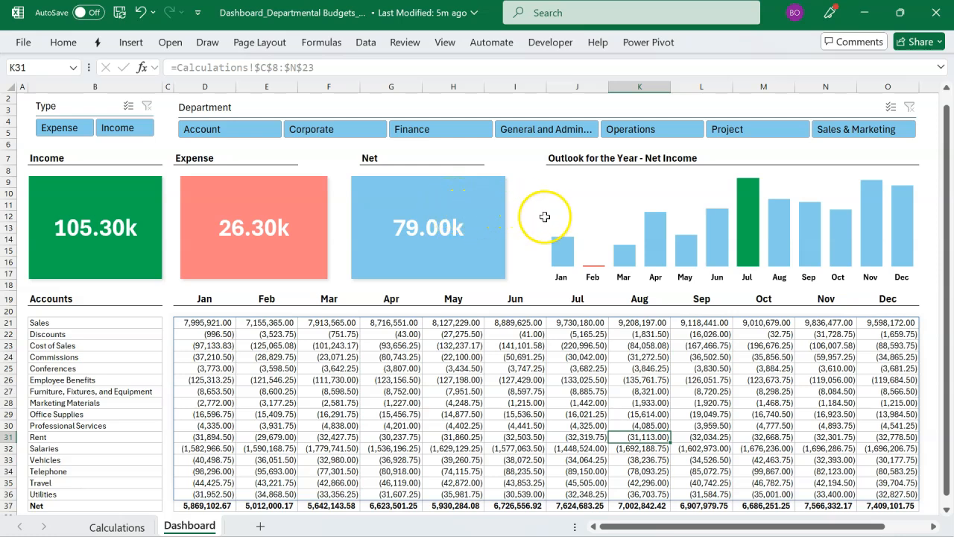
Step: Examine the dashboard's Outlook for the Year chart, its account names and the monthly amounts spilled from D21
left_click(561, 231)
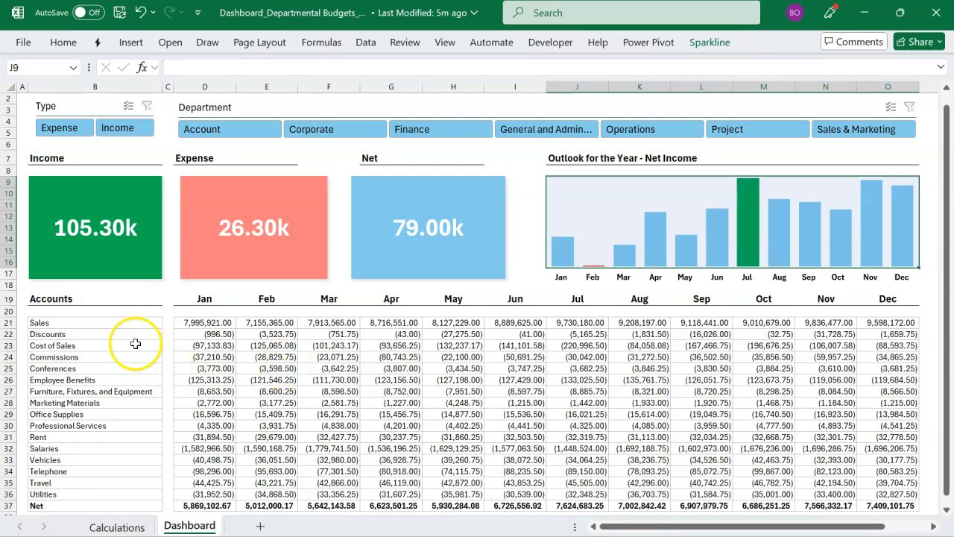
left_click_drag(131, 323, 119, 501)
left_click_drag(200, 322, 874, 494)
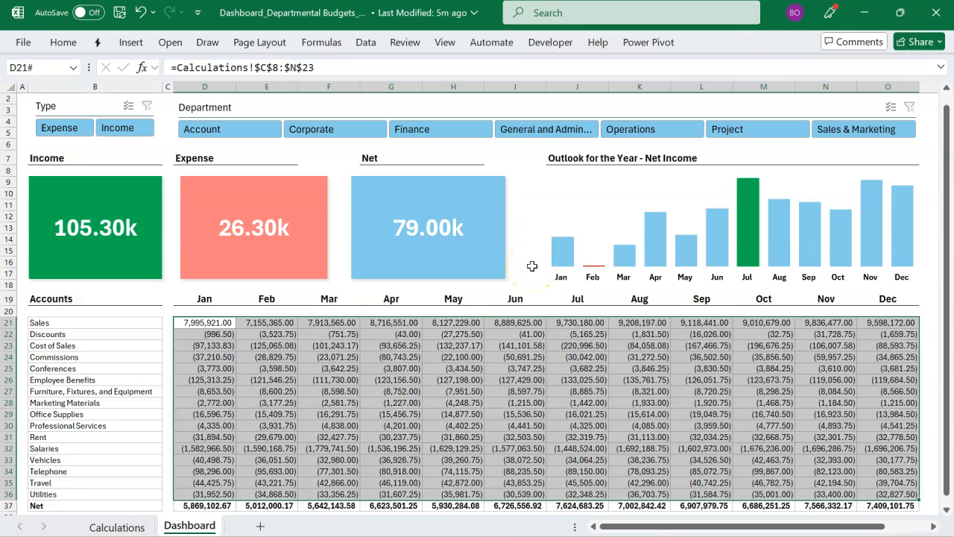
Step: Compare the departmental PivotTable in Book1 with the layout of the finished dashboard workbook, ending in Book1
key("alt+Tab")
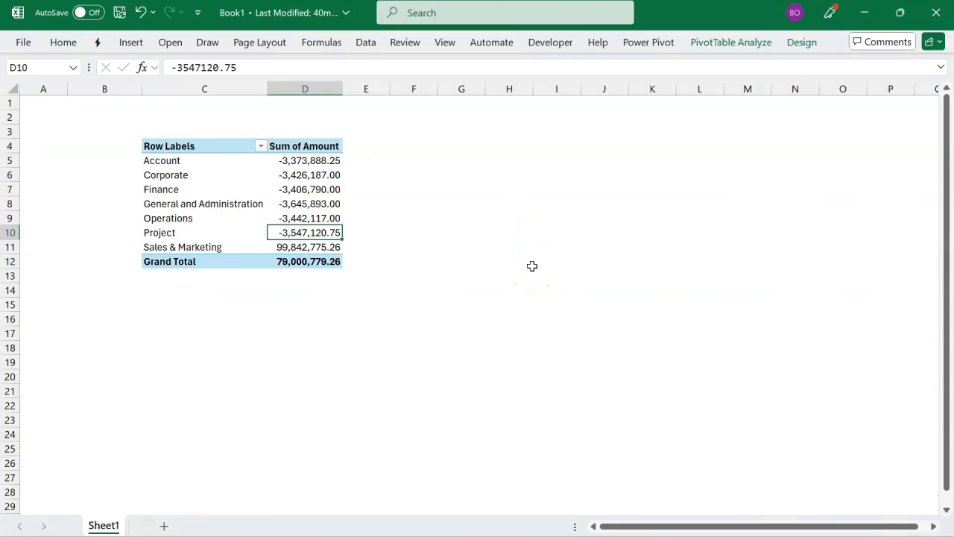
left_click(238, 195)
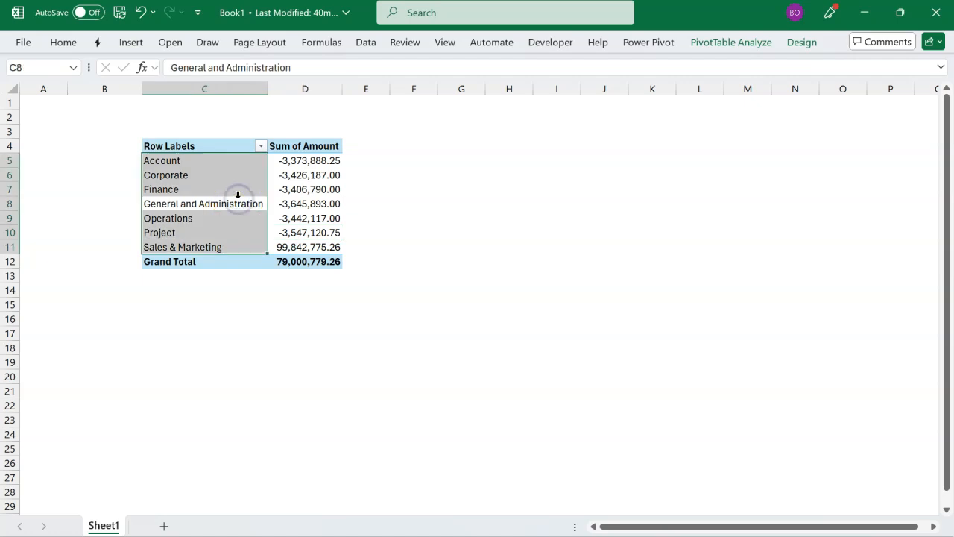
left_click(247, 176)
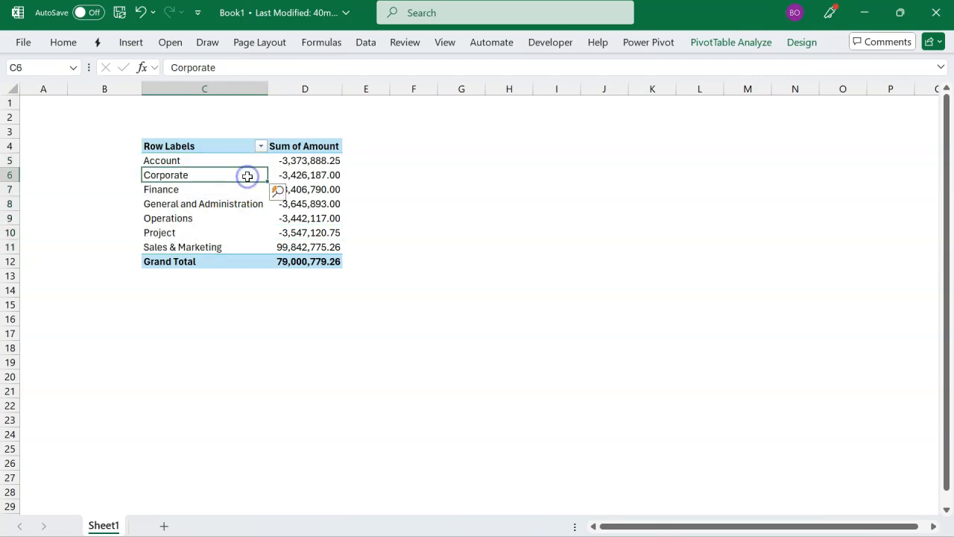
key("alt+Tab")
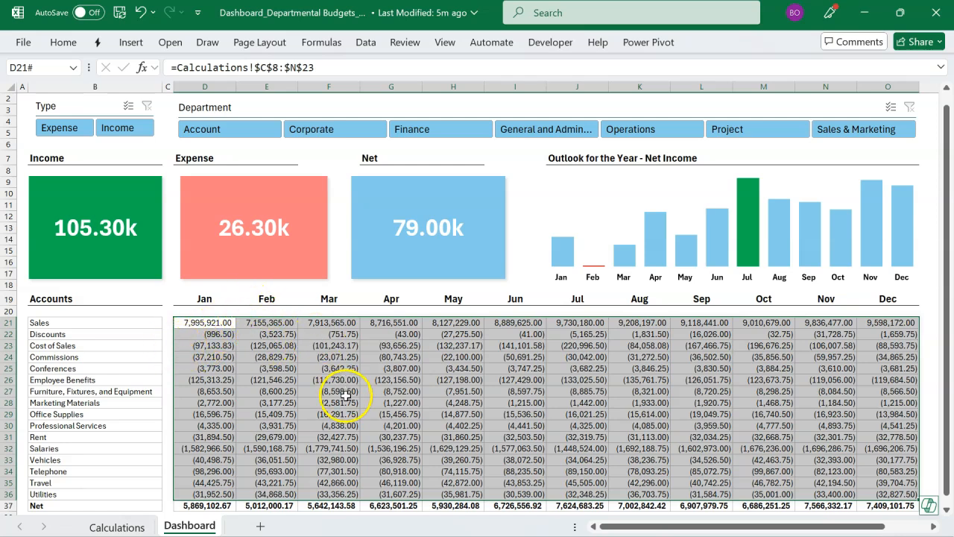
key("alt+Tab")
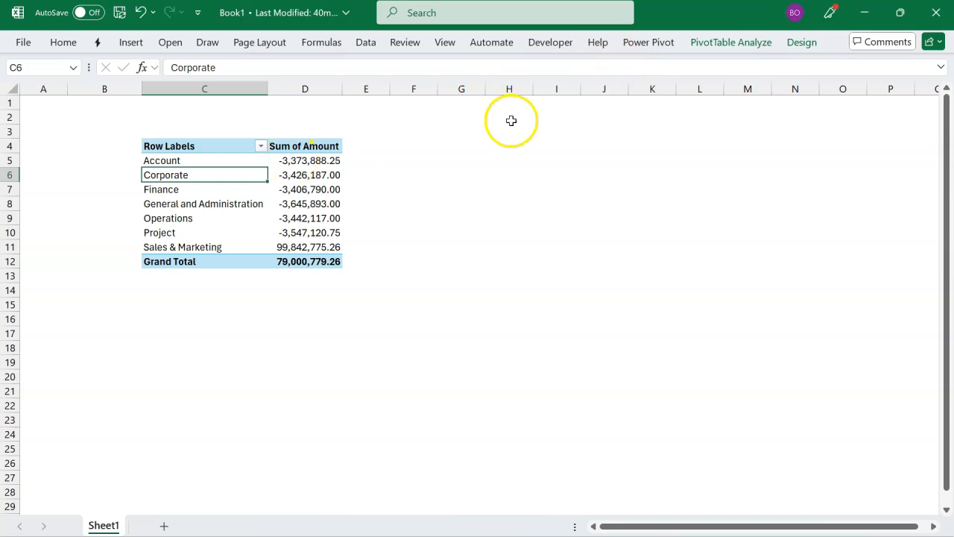
Step: Replace Department with AccountName from the Accounts table in the PivotTable's rows
left_click(718, 50)
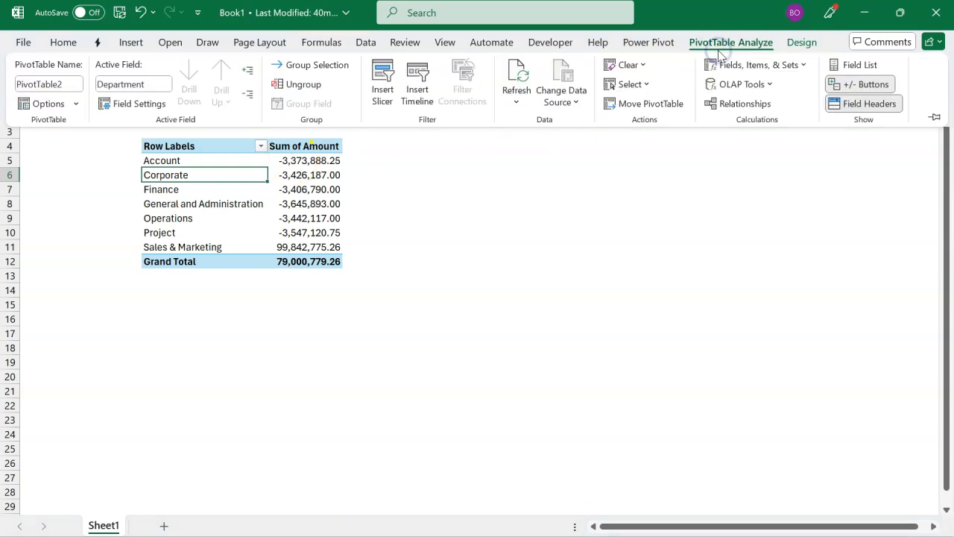
left_click(841, 64)
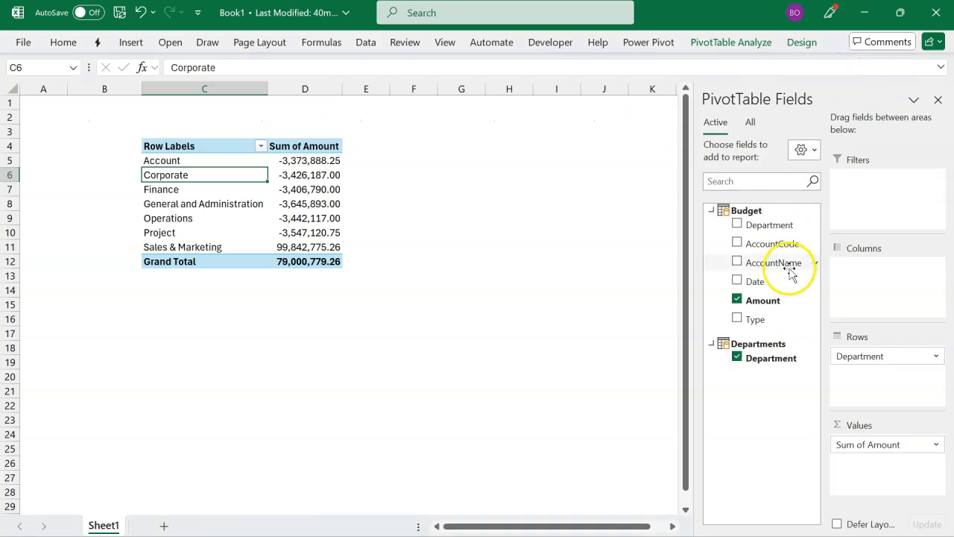
left_click(737, 357)
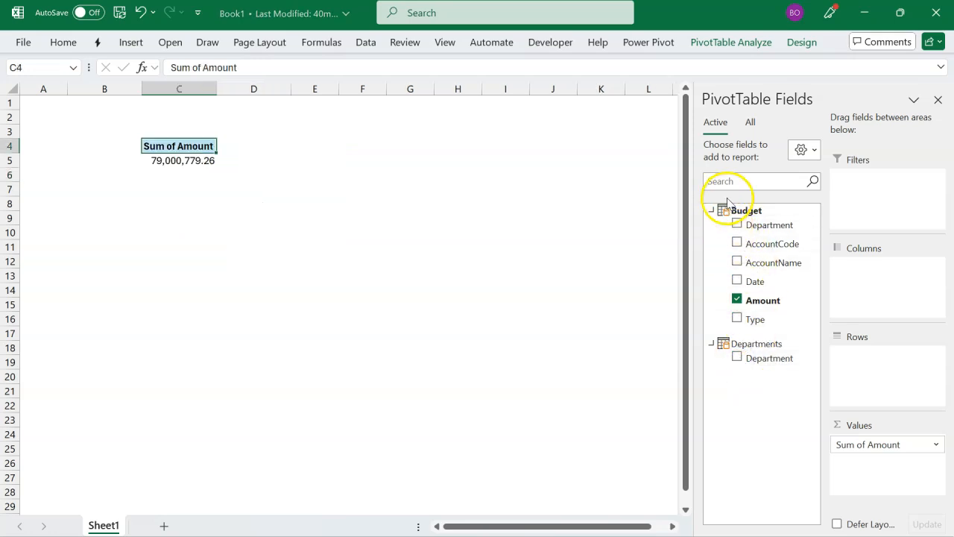
left_click(751, 122)
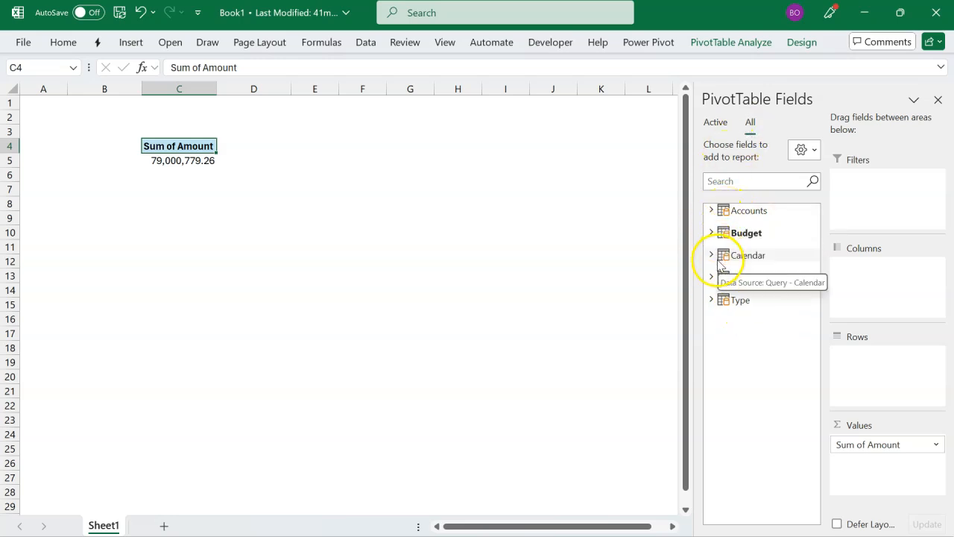
left_click(711, 212)
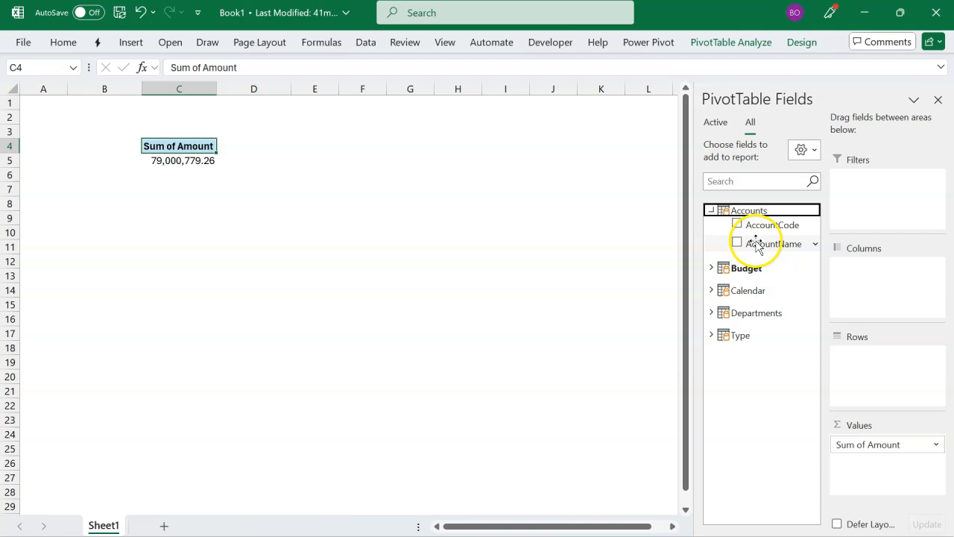
left_click_drag(756, 243, 846, 353)
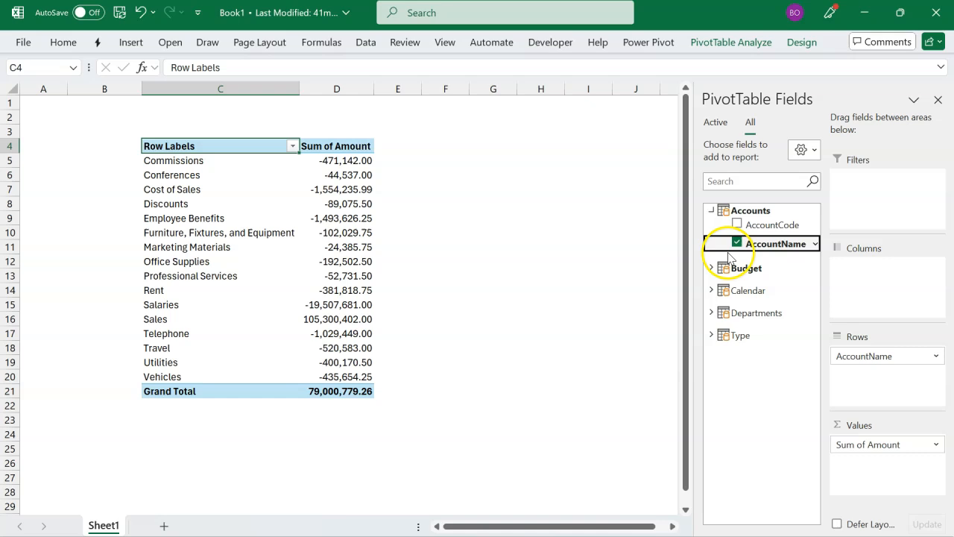
Step: Add Month Name from the Calendar table to the PivotTable's columns
left_click(711, 213)
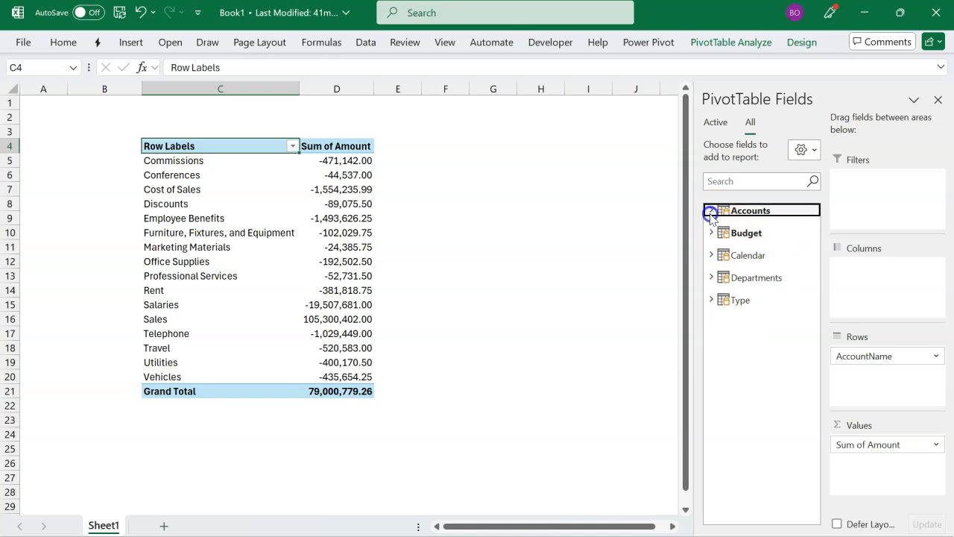
left_click(710, 255)
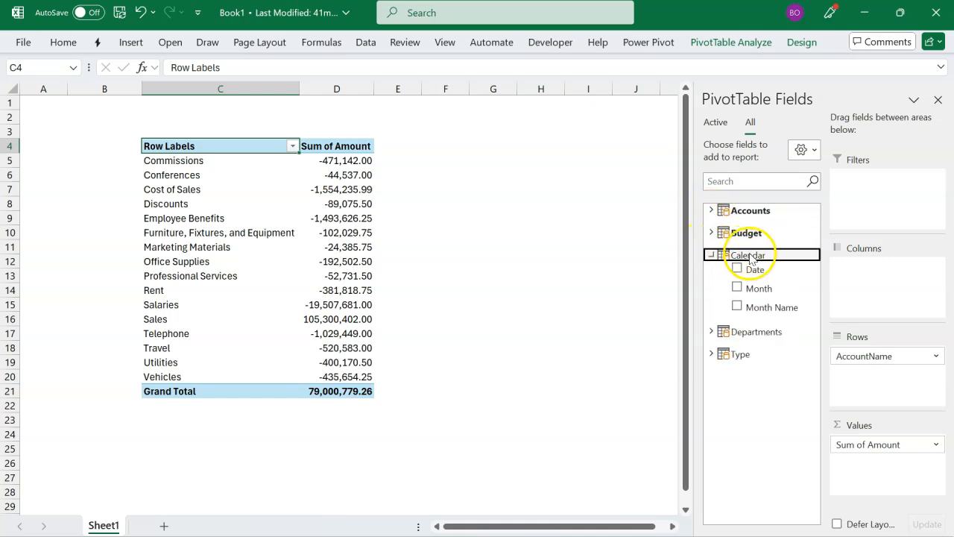
left_click_drag(763, 307, 863, 284)
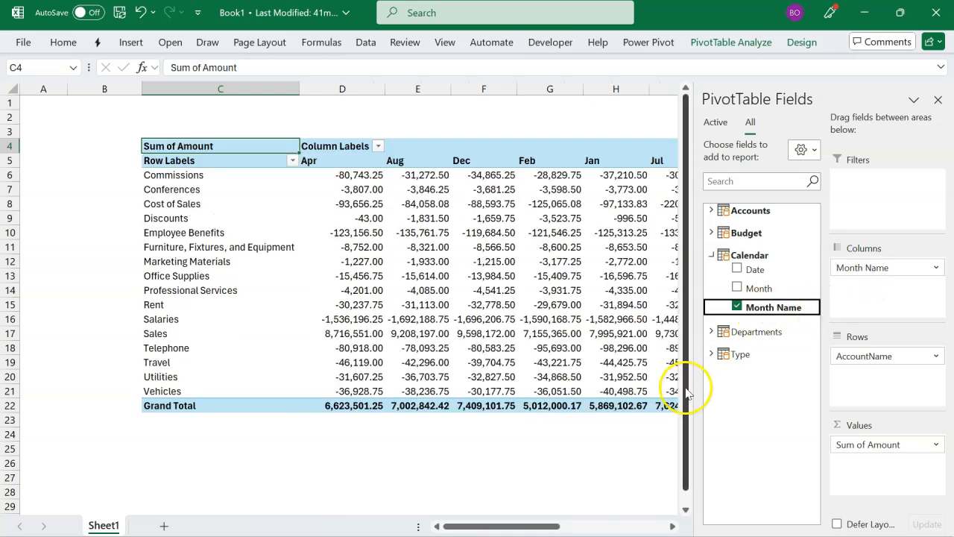
Step: Delete the two empty worksheet columns before the PivotTable and hide its field list
left_click(124, 89)
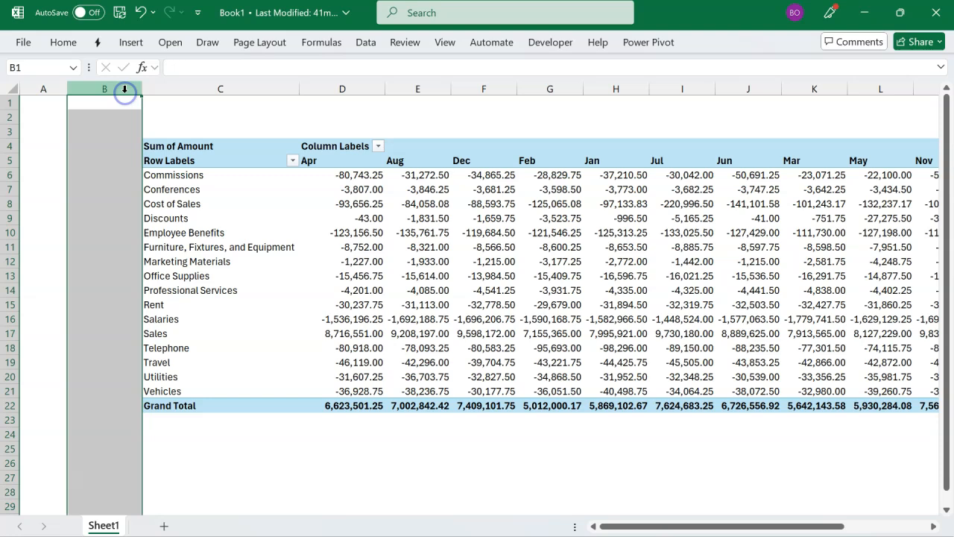
key("ctrl+minus")
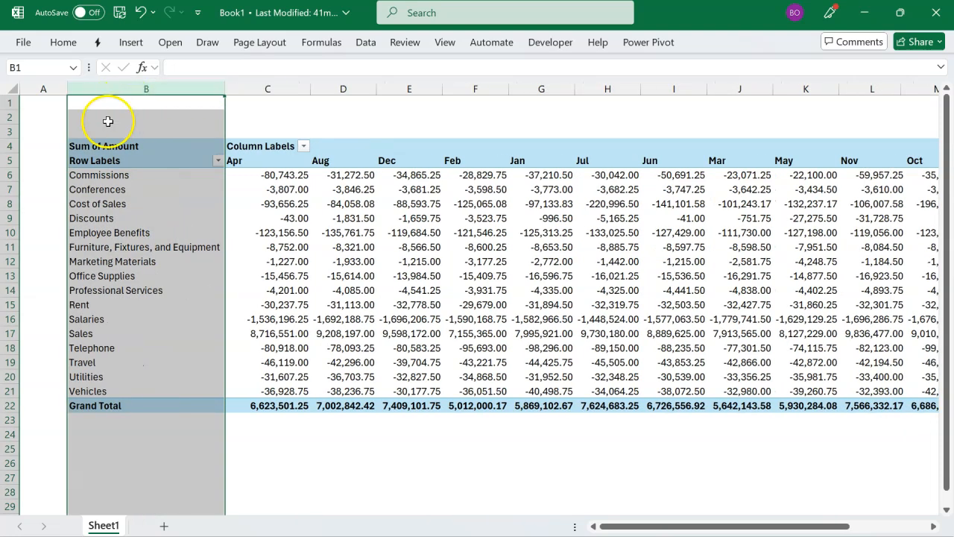
left_click(46, 88)
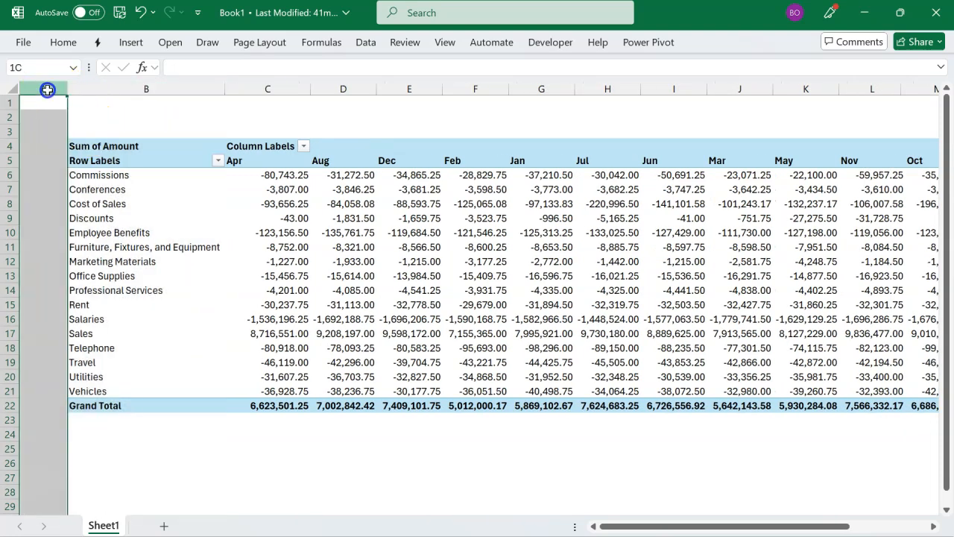
key("ctrl+minus")
left_click(251, 217)
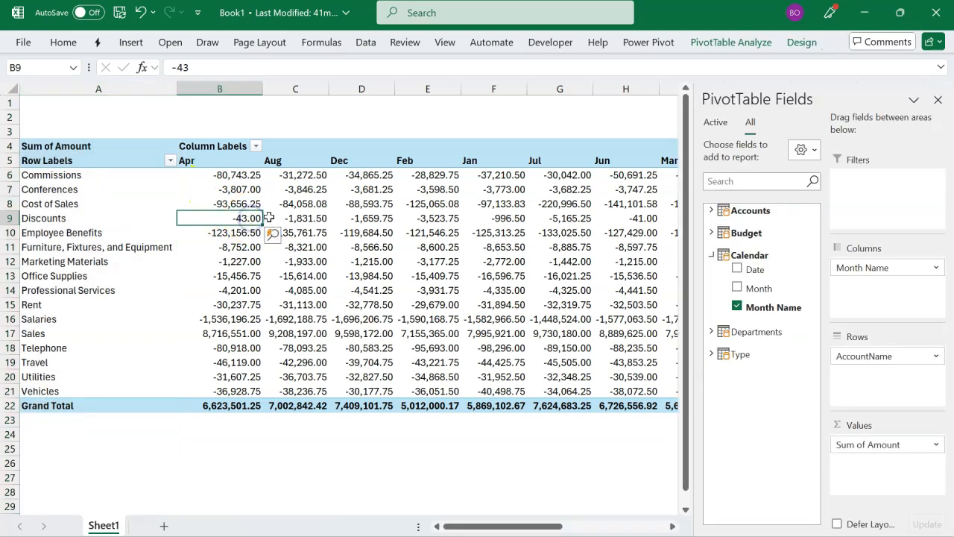
left_click(937, 99)
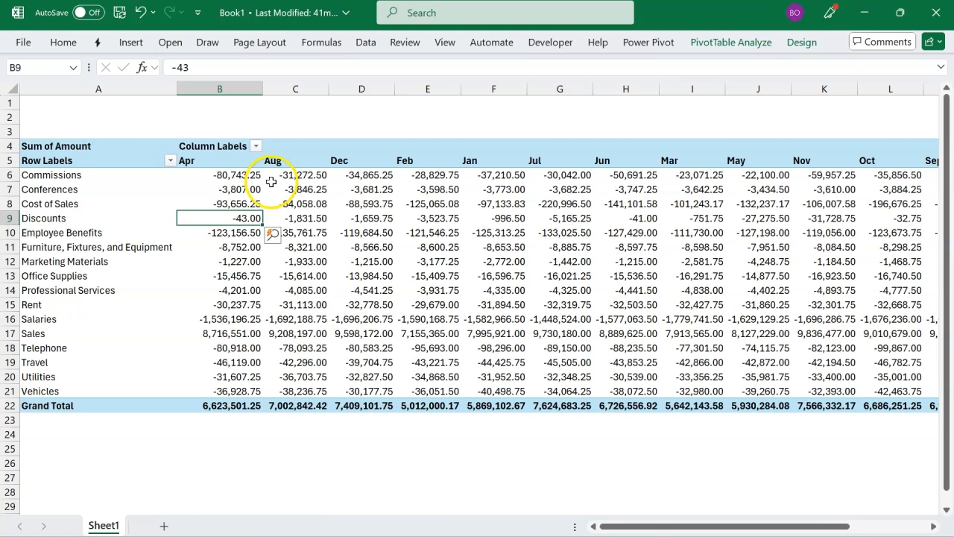
Step: Examine the order of the month headings in row 5 and of the account names in column A
left_click(236, 164)
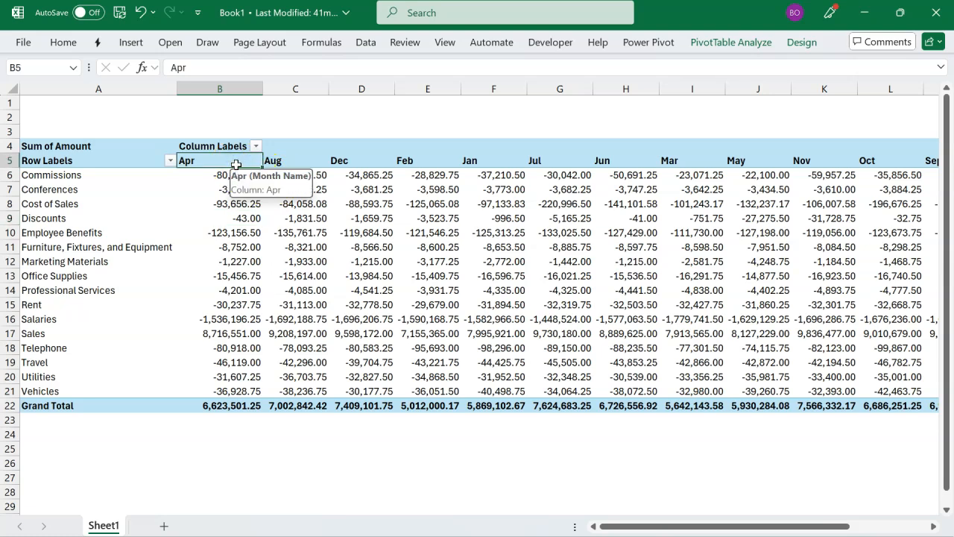
key("ctrl+shift+Right")
key("Home")
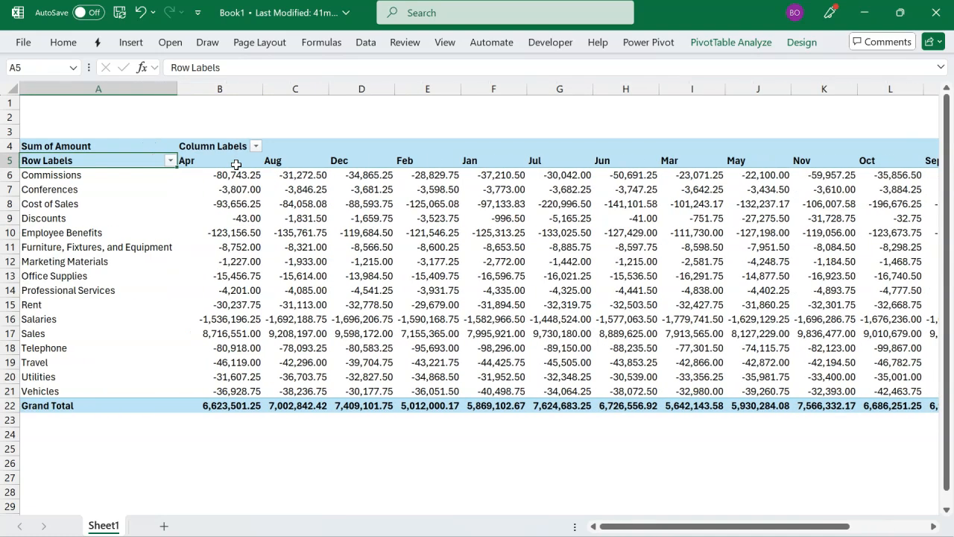
key("Down")
key("shift+Down")
key("shift+Down")
key("shift+Down")
key("shift+Down")
key("shift+Down")
key("shift+Down")
key("shift+Down")
key("shift+Down")
key("shift+Down")
key("shift+Down")
key("shift+Down")
key("shift+Down")
key("shift+Down")
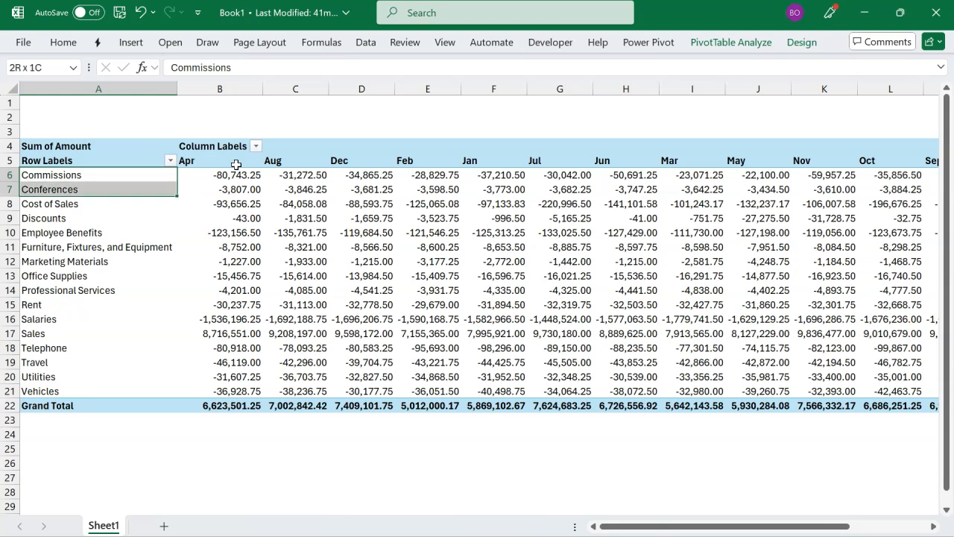
key("shift+Down")
key("shift+Down")
key("Up")
key("Down")
key("Down")
key("Down")
key("Down")
key("Down")
key("Down")
key("Down")
key("Down")
key("Down")
key("Down")
key("Down")
key("Down")
key("Down")
key("Down")
key("Up")
key("Up")
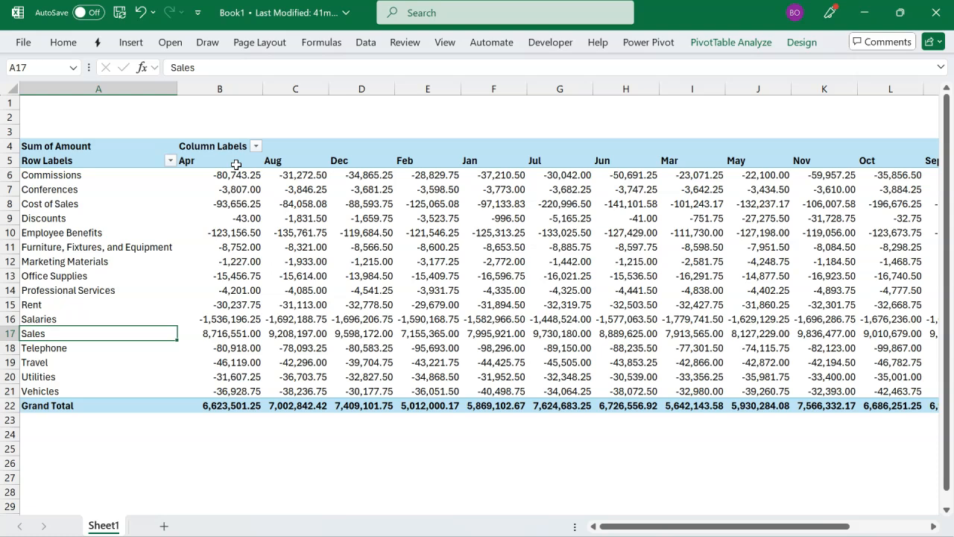
key("shift+space")
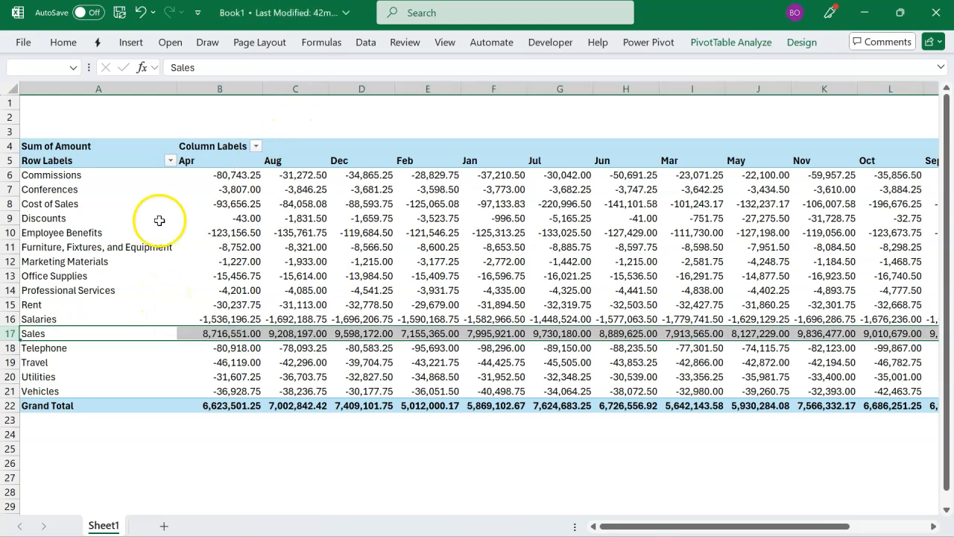
left_click(190, 161)
key("ctrl+shift+Right")
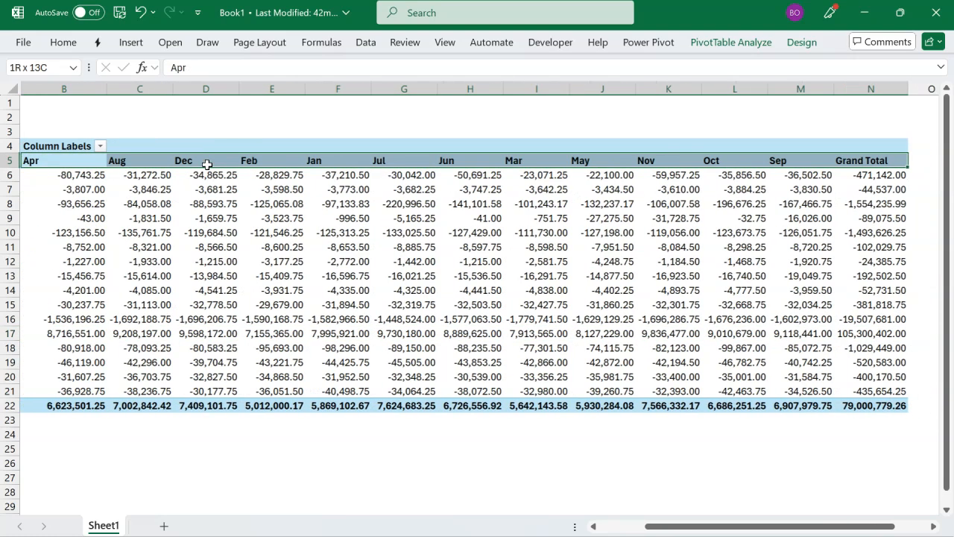
key("Home")
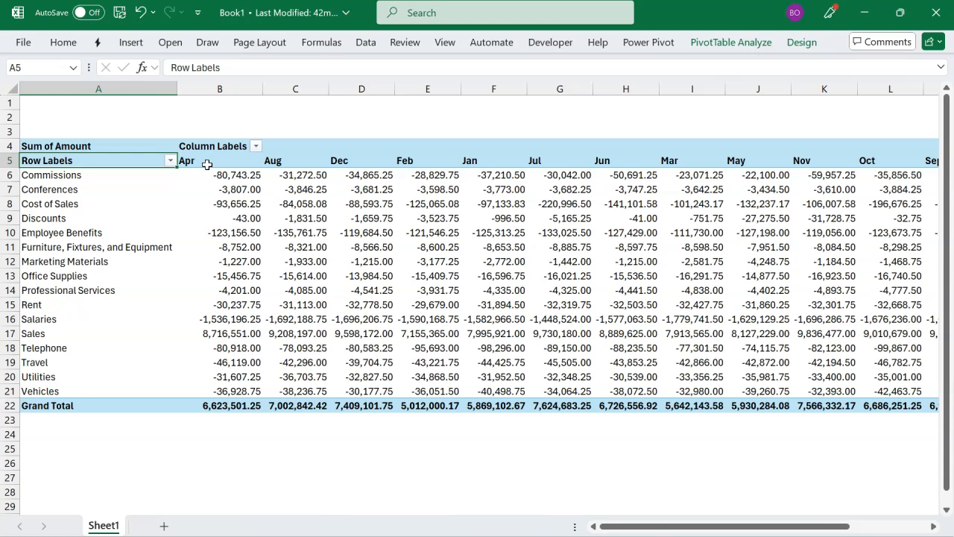
key("Down")
key("ctrl+shift+Down")
key("Up")
key("Down")
key("Down")
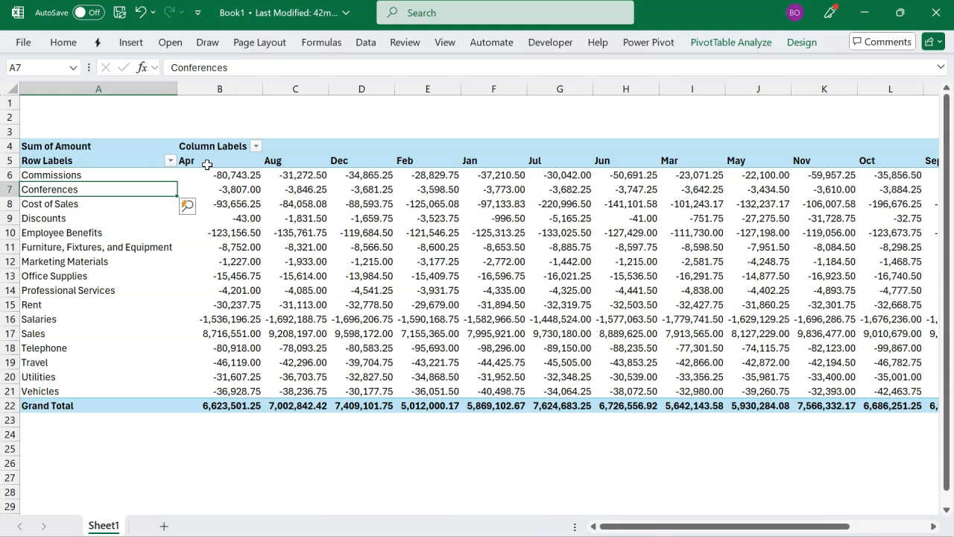
Step: Open the Data Model and sort the Accounts table's AccountName column by AccountCode
left_click(488, 133)
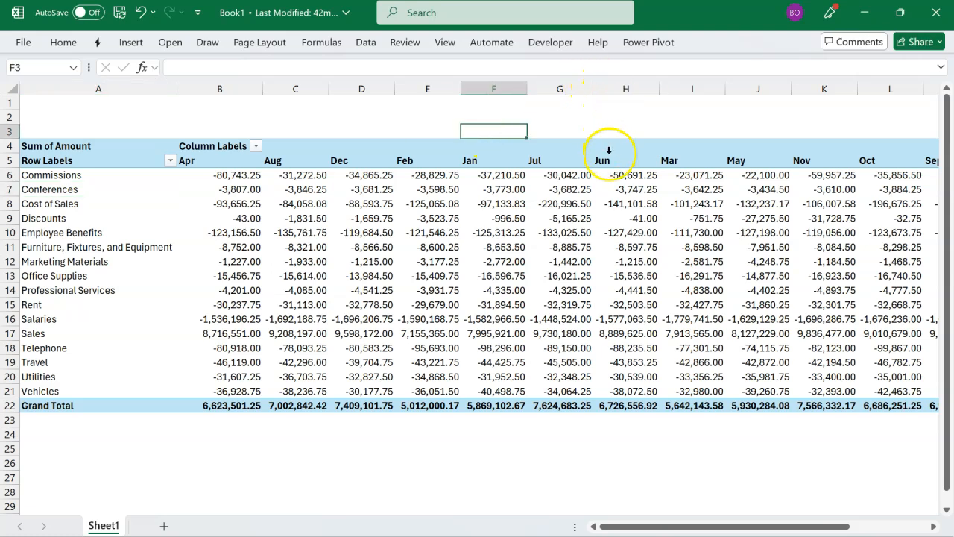
left_click(658, 46)
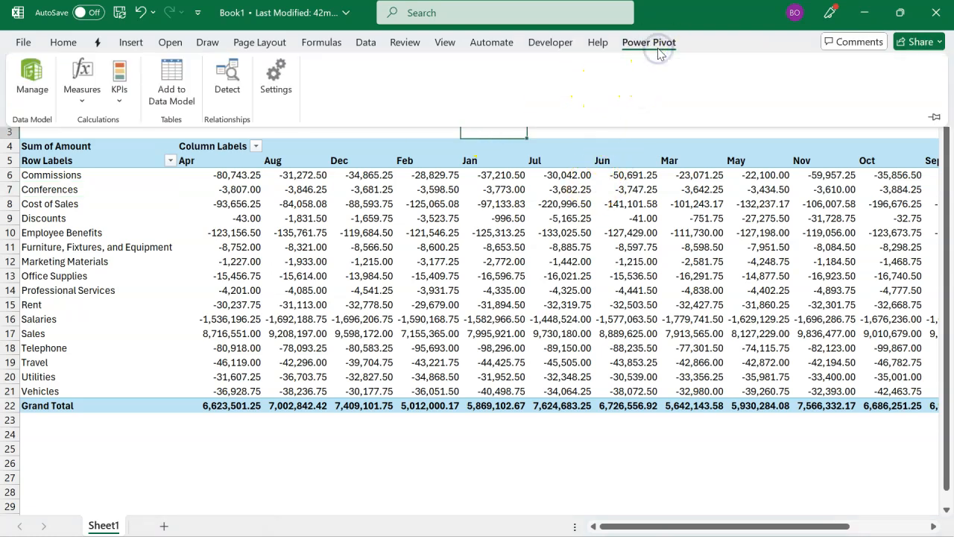
left_click(30, 89)
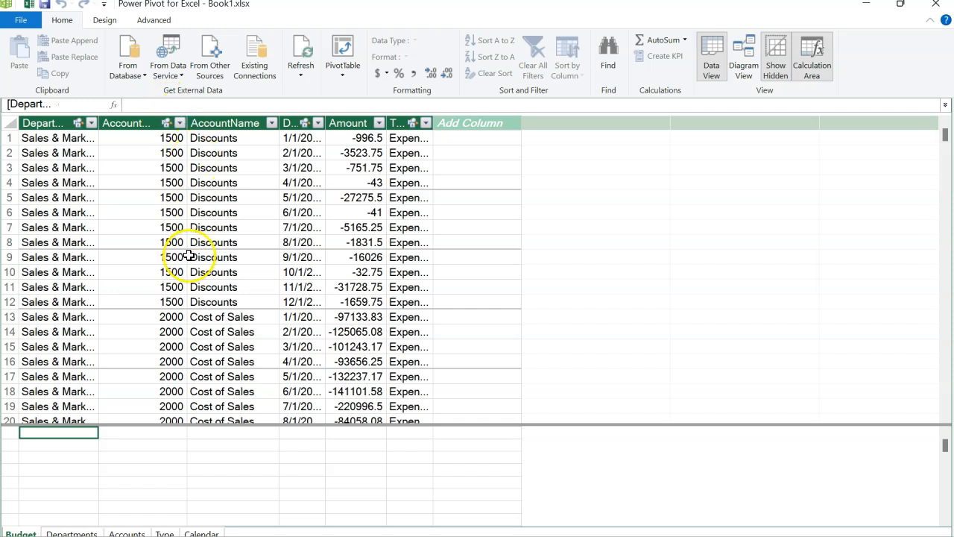
left_click(127, 533)
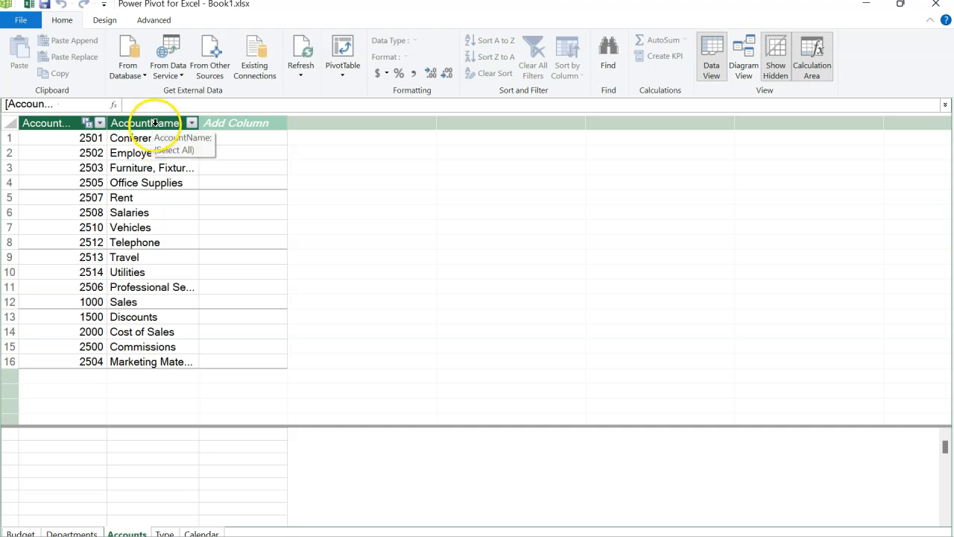
left_click(154, 122)
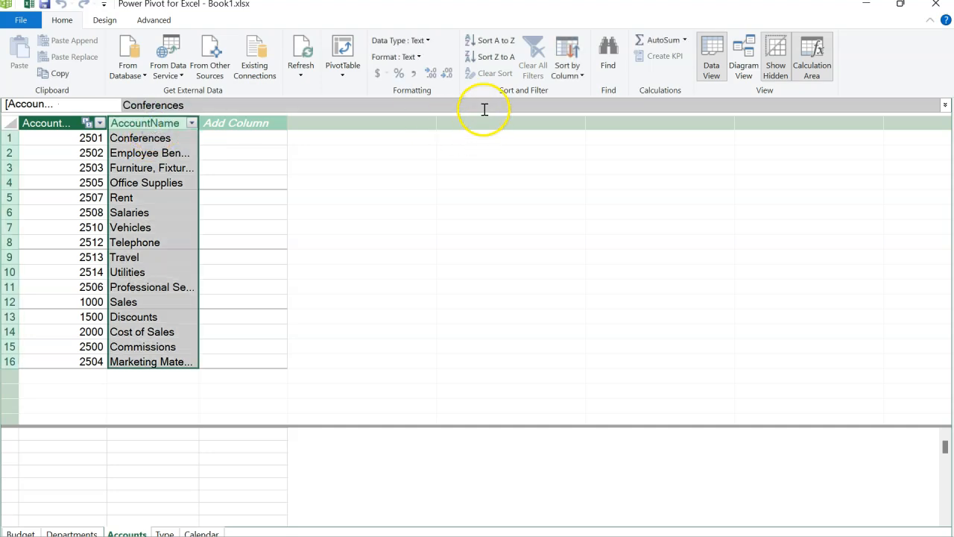
left_click(567, 76)
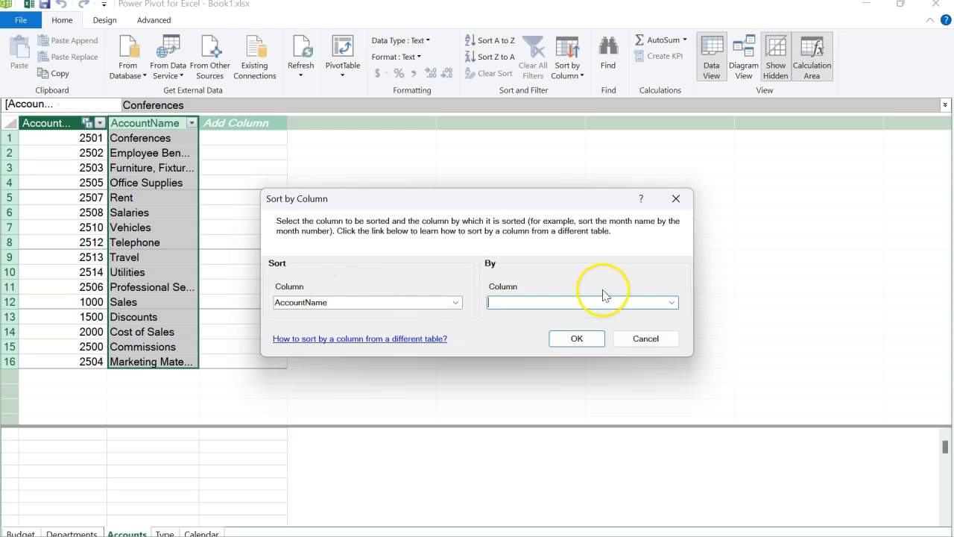
left_click(670, 303)
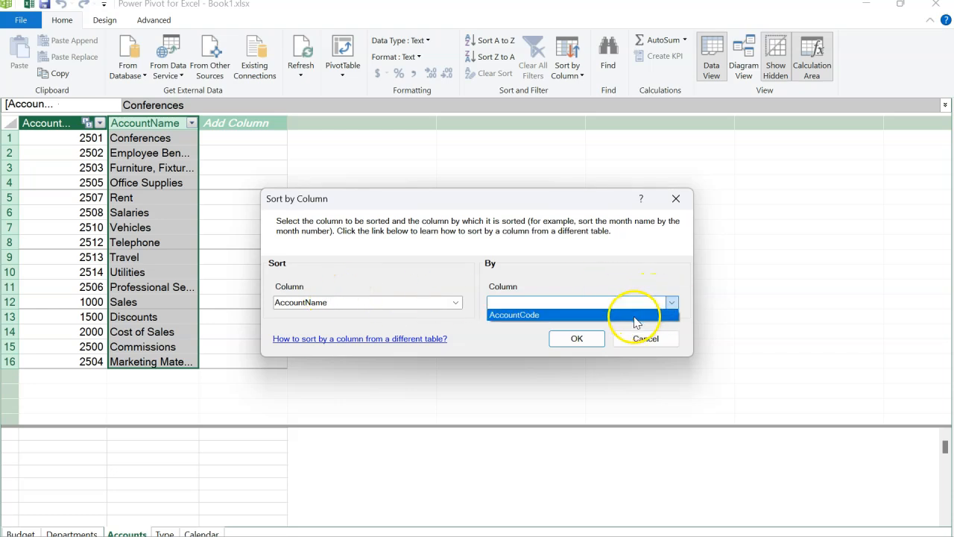
left_click(634, 319)
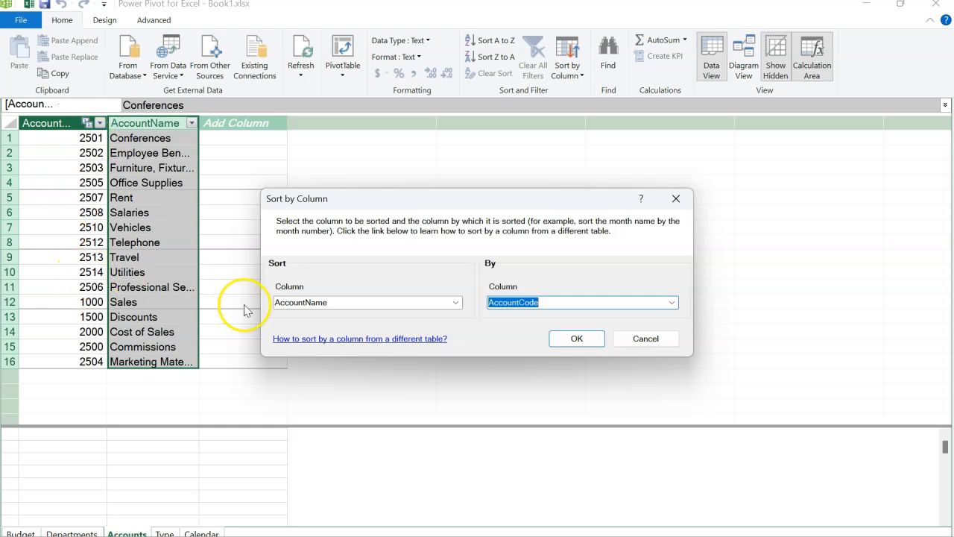
left_click(574, 338)
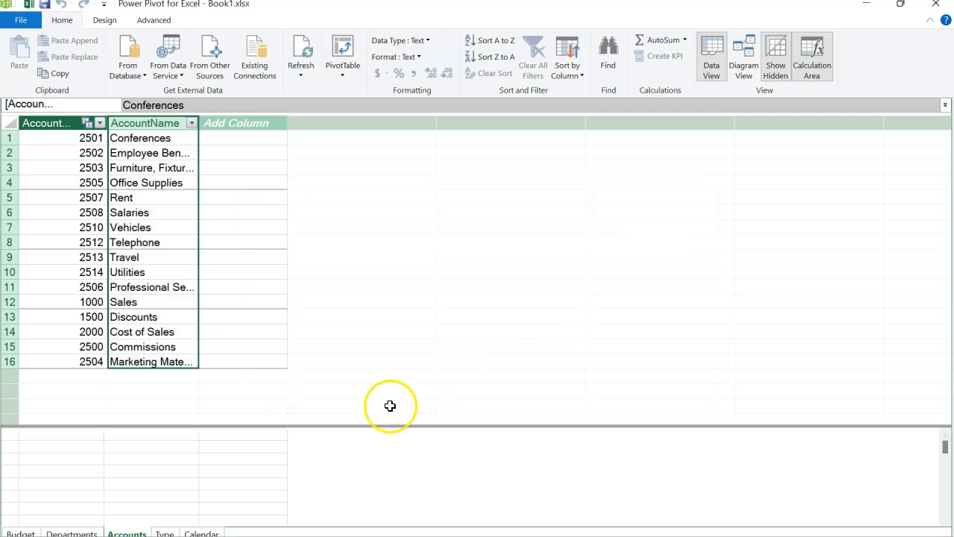
Step: Sort the Calendar table's Month Name column by Month and close the Data Model window
left_click(201, 532)
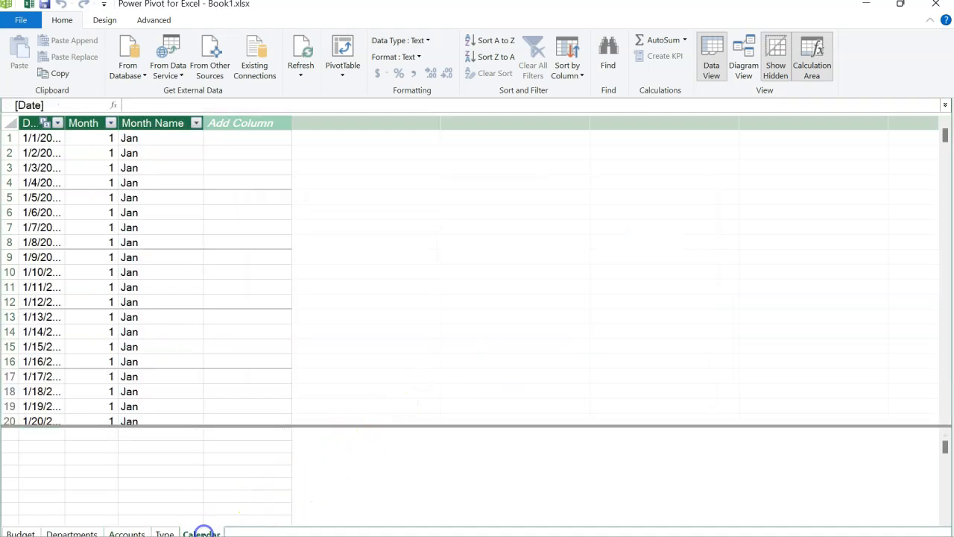
left_click(154, 123)
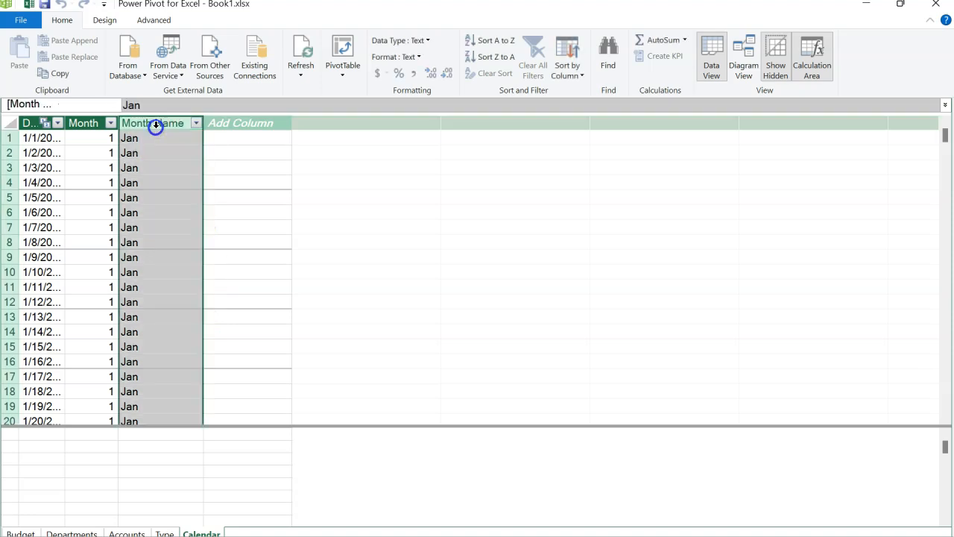
left_click(568, 74)
left_click(561, 89)
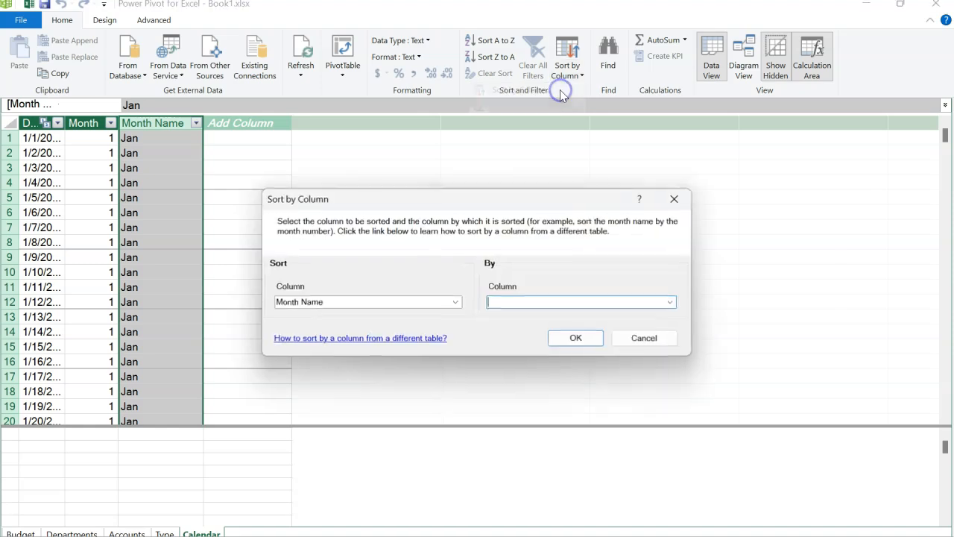
left_click(672, 302)
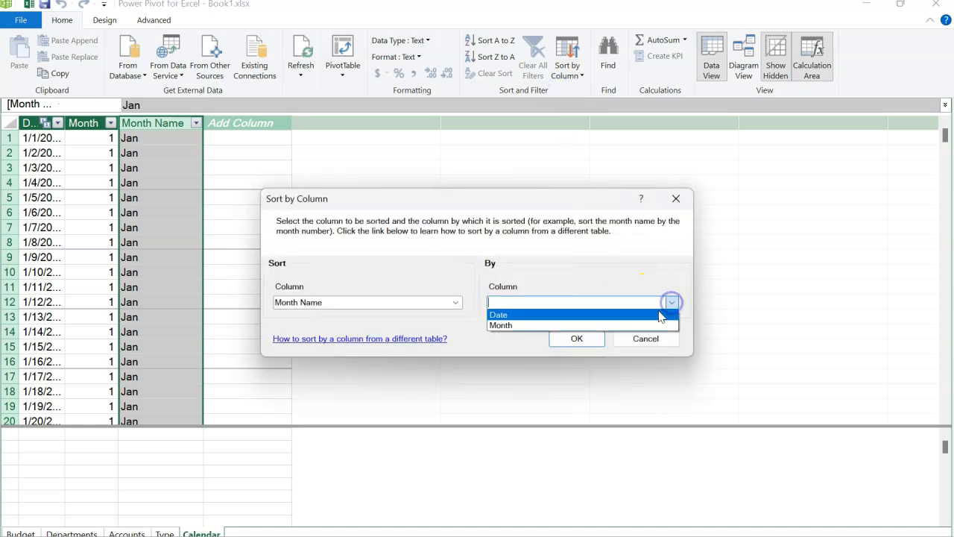
left_click(646, 324)
left_click(580, 340)
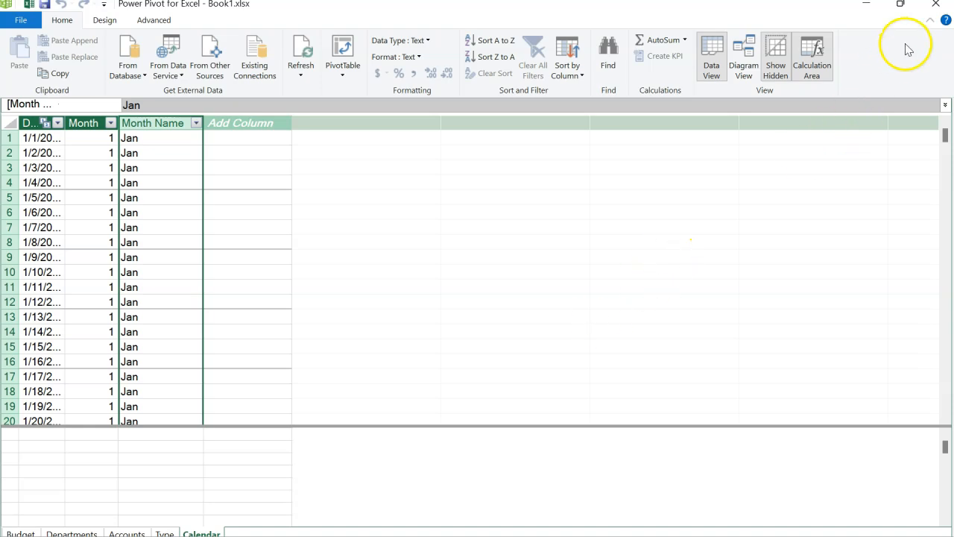
left_click(937, 6)
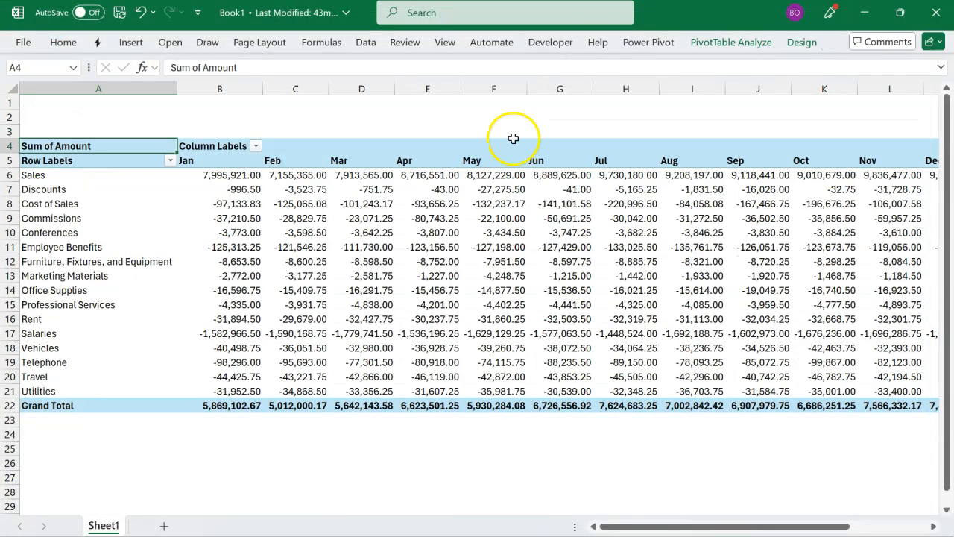
Step: Check the order of the month headings and account names in the PivotTable
left_click(214, 166)
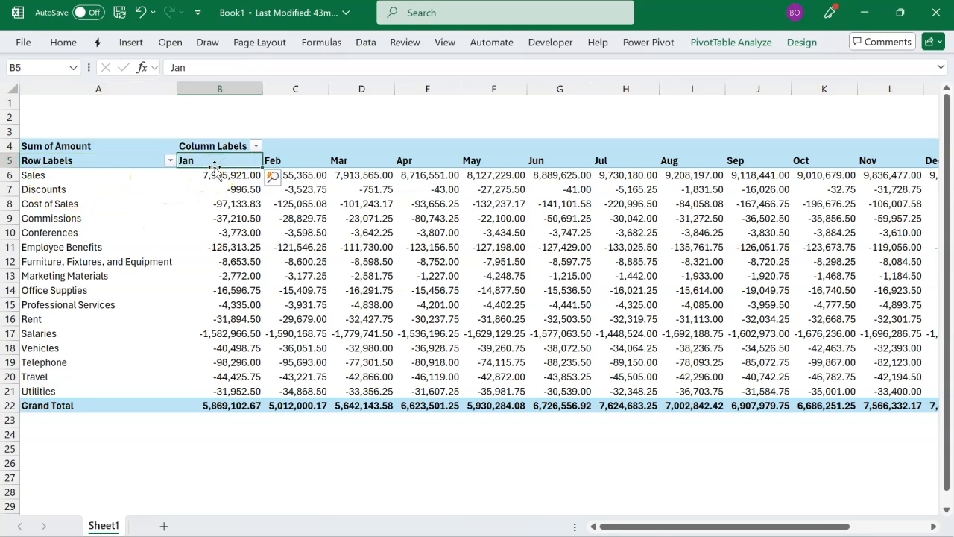
left_click(213, 216)
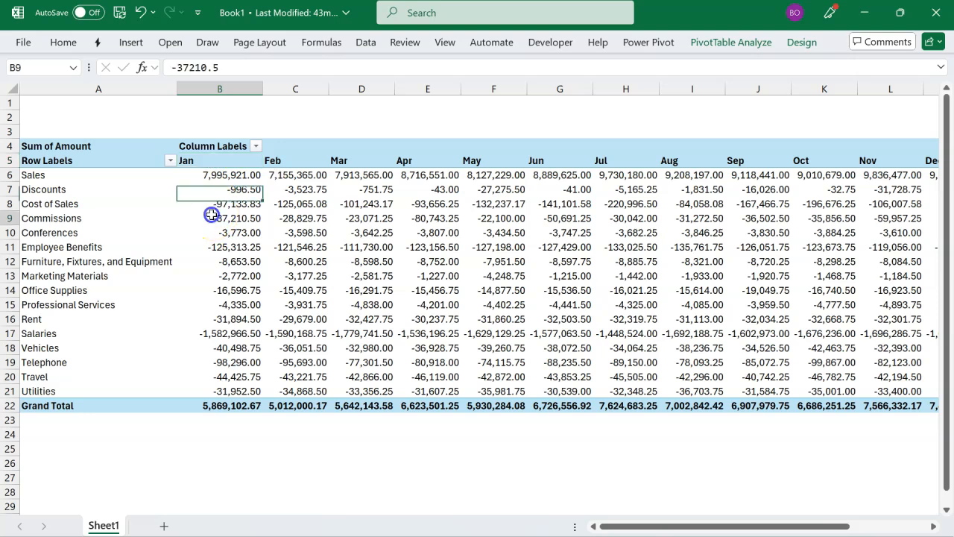
mouse_move(299, 336)
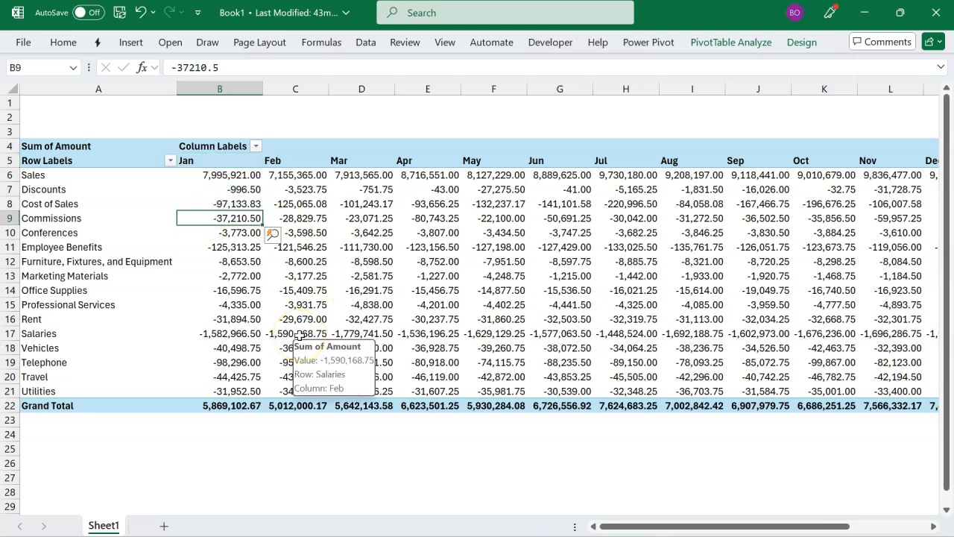
Step: Switch to the Departmental Budgets dashboard workbook, filter it to the Account department and clear that filter
key("alt+Tab")
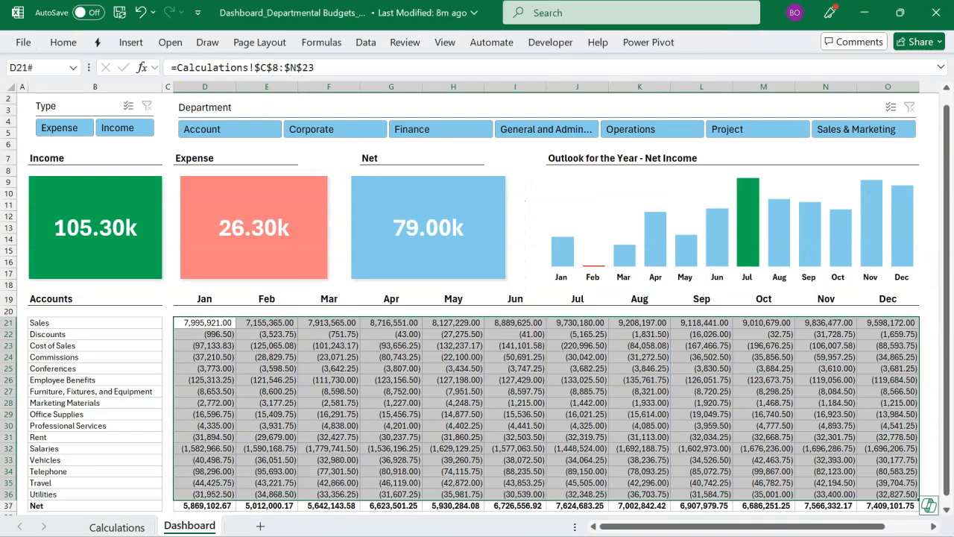
left_click(213, 129)
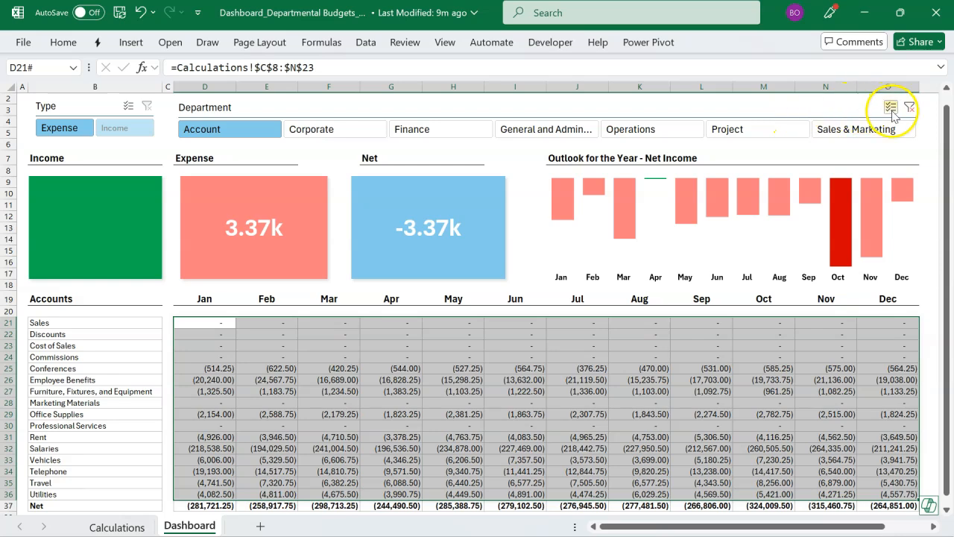
left_click(908, 110)
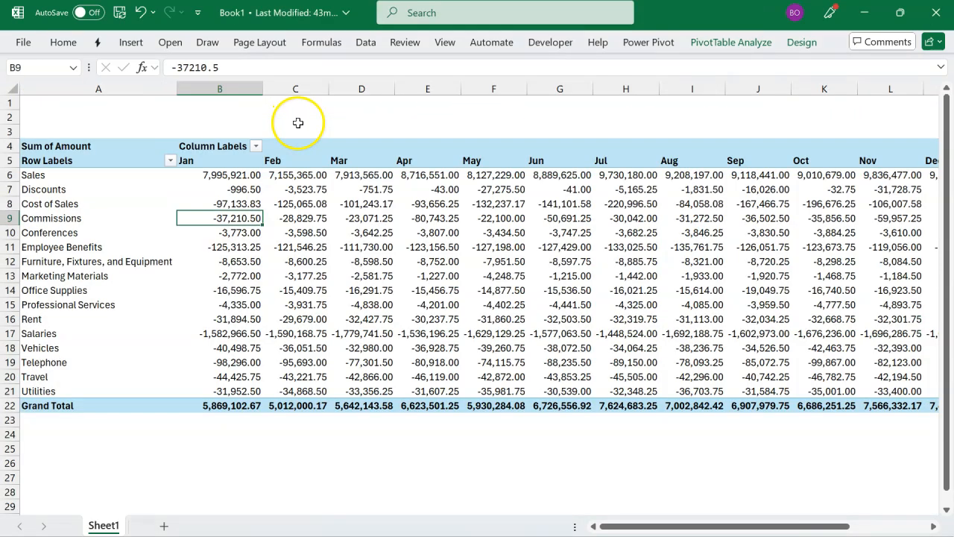
Step: Back in Book1, insert Department and Type slicers from the Departments and Type tables and move the Department slicer clear of the other
left_click(302, 203)
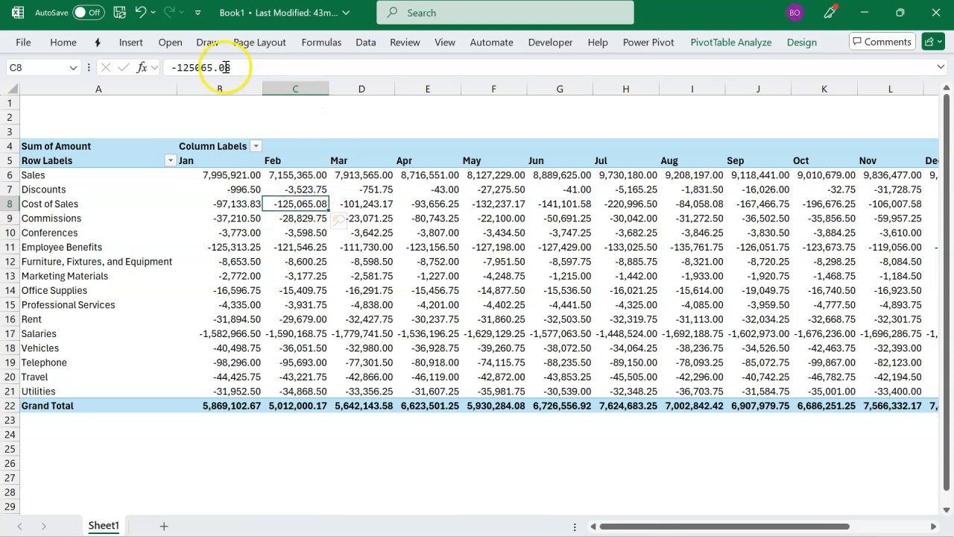
left_click(132, 43)
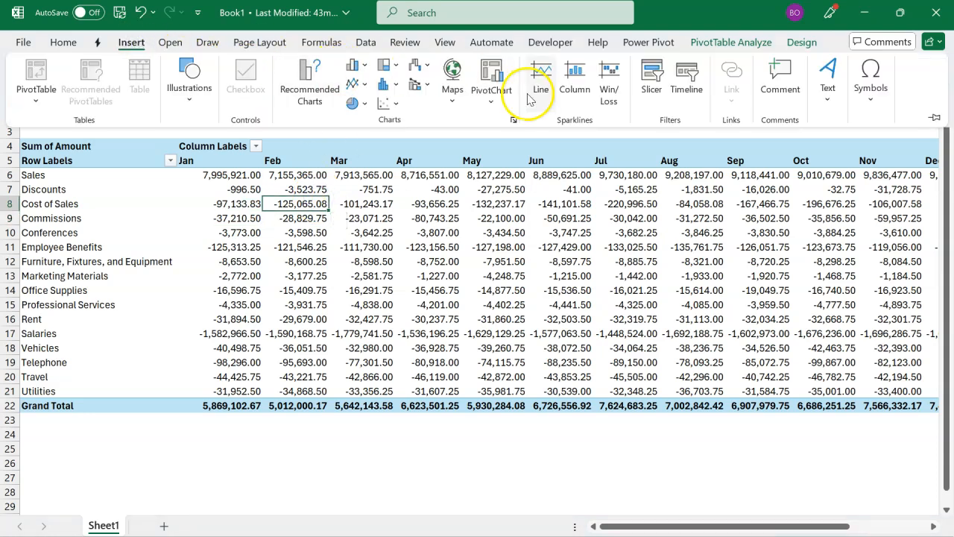
left_click(645, 89)
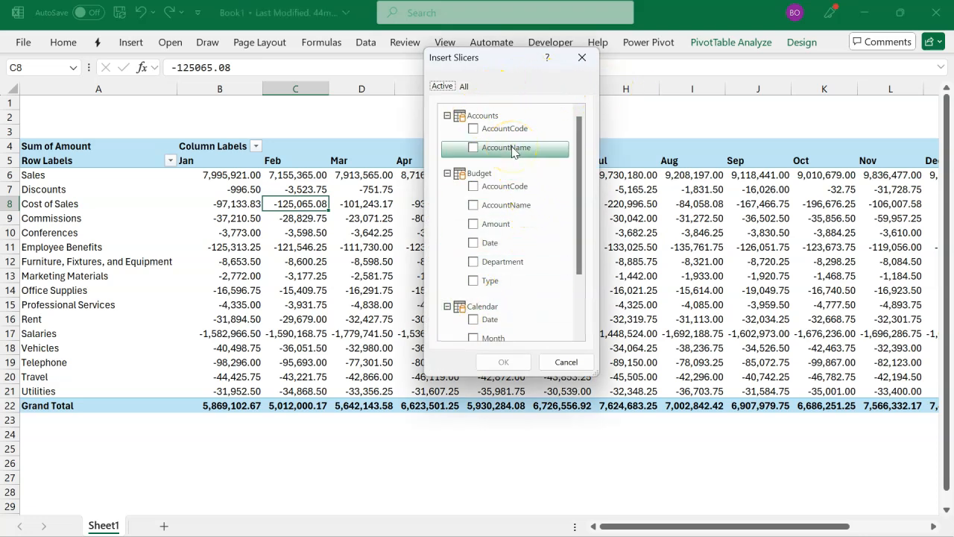
left_click(441, 86)
left_click(463, 87)
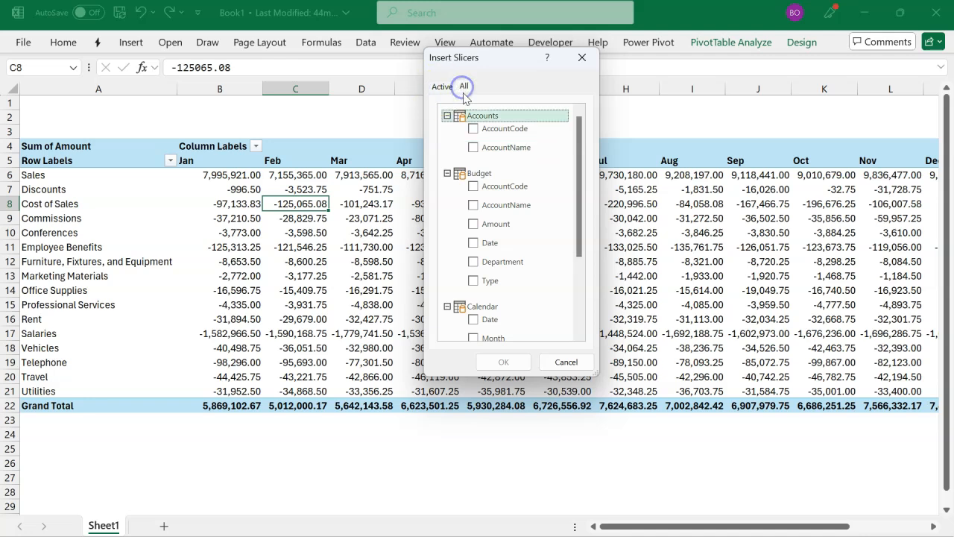
scroll(489, 210, "down", 2)
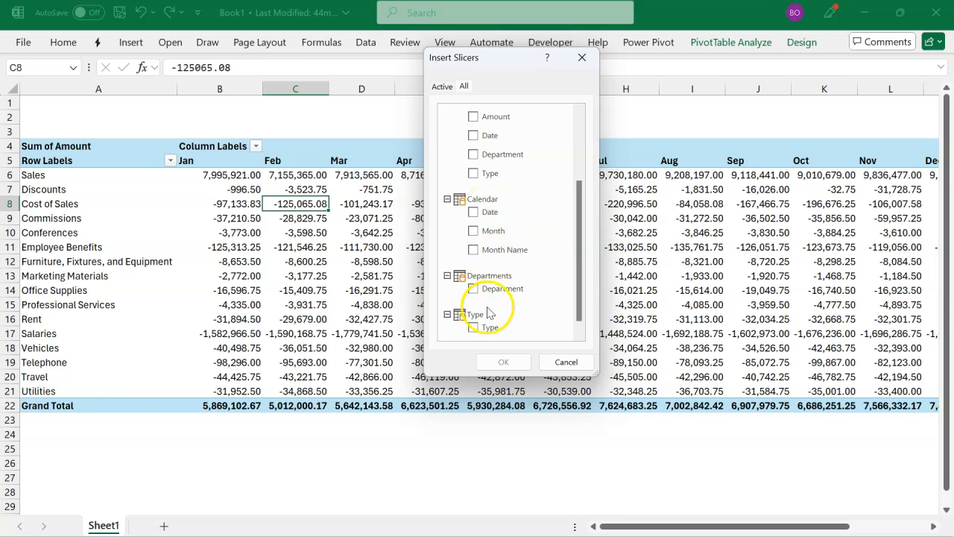
left_click(473, 328)
left_click(472, 289)
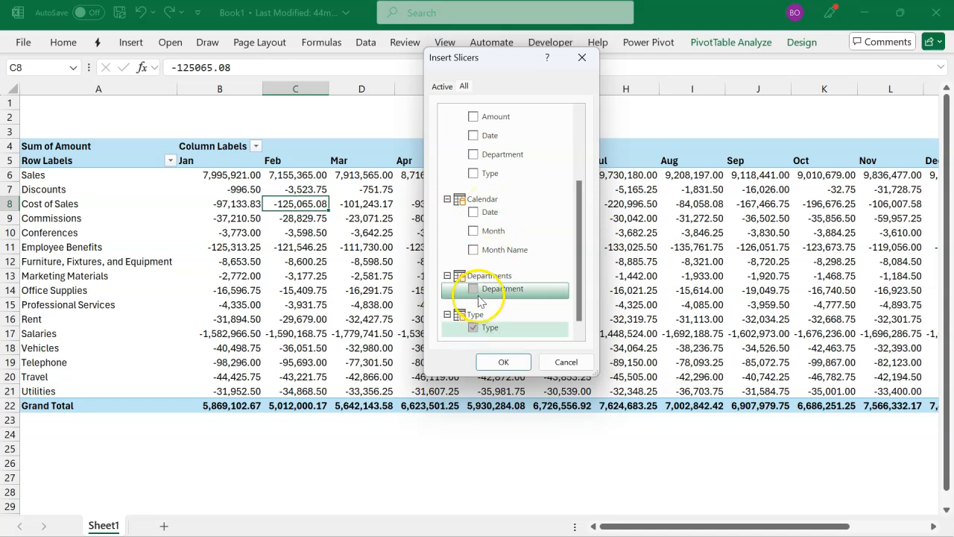
left_click(503, 361)
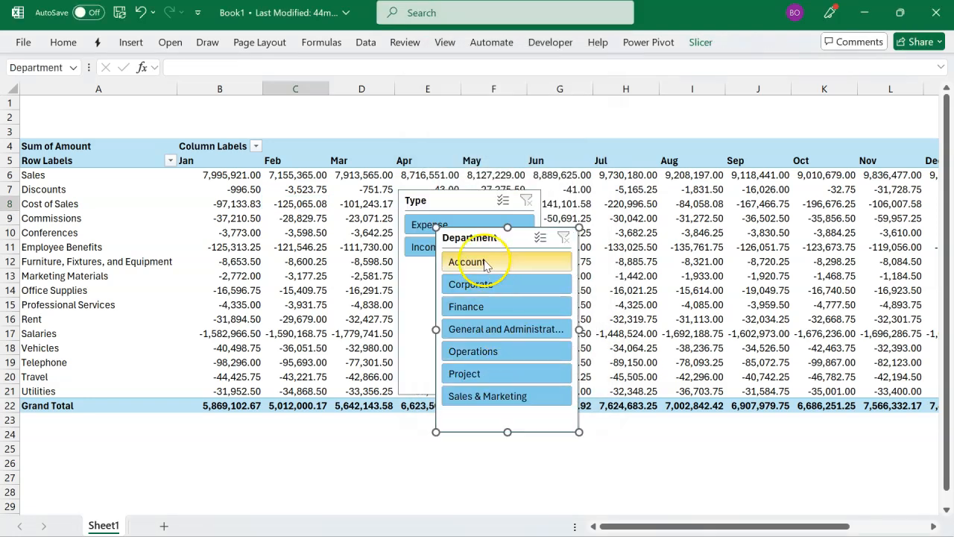
left_click_drag(475, 237, 616, 203)
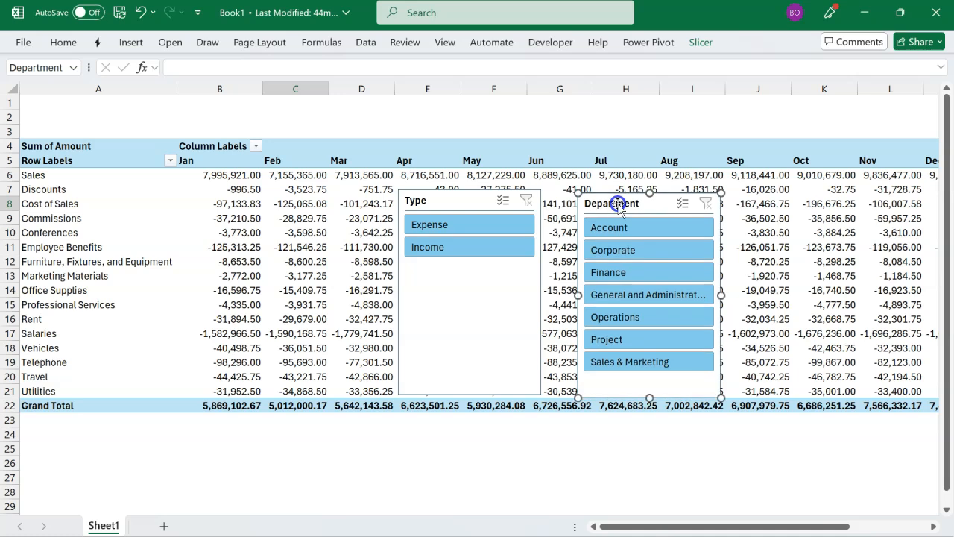
Step: Arrange the Type slicer in two columns, shorten it to fit its buttons and place it above the PivotTable's row labels
left_click_drag(469, 201, 135, 118)
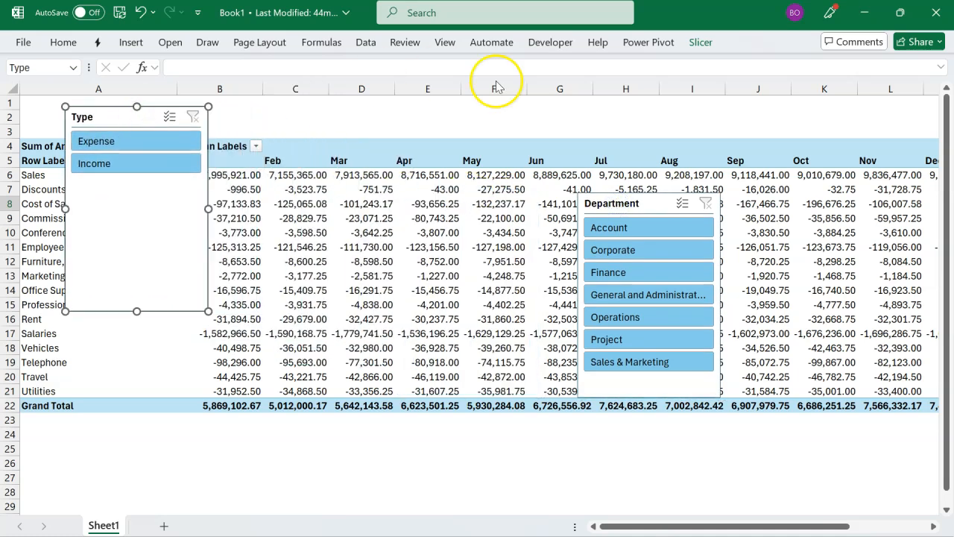
left_click(702, 43)
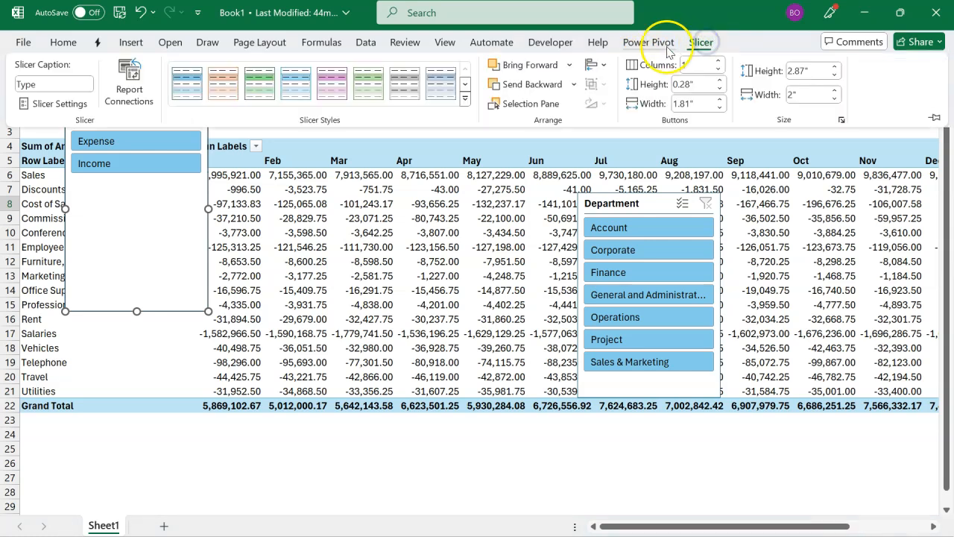
left_click(717, 62)
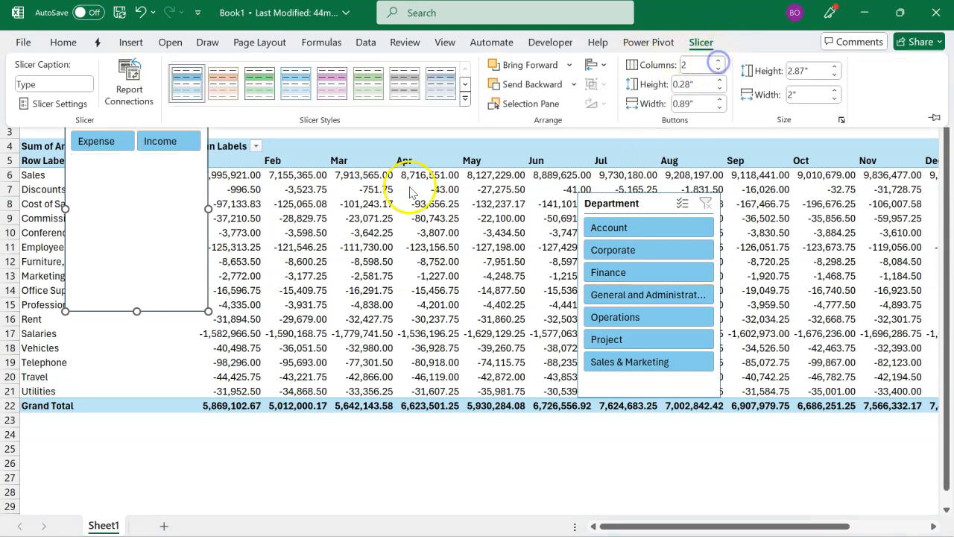
left_click(139, 310)
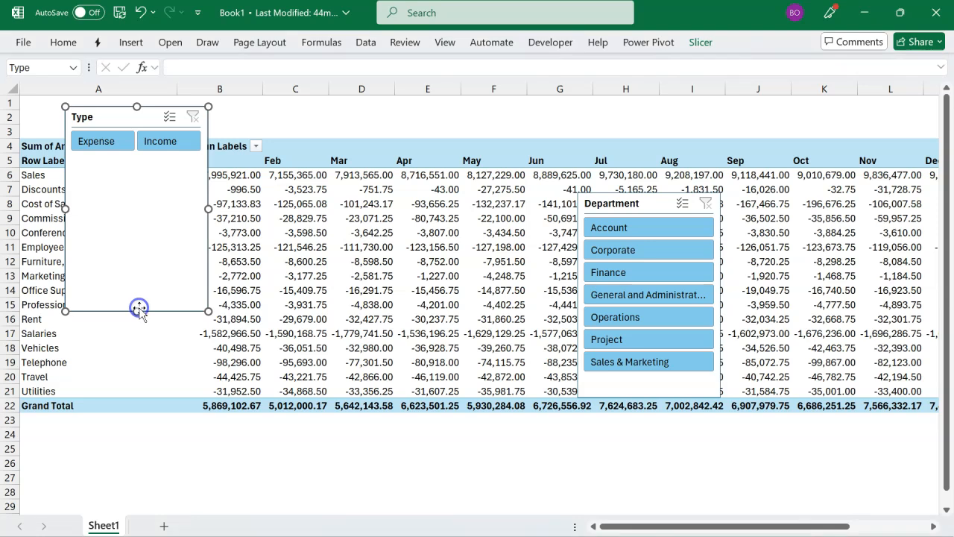
left_click_drag(138, 312, 136, 159)
left_click_drag(130, 127, 97, 116)
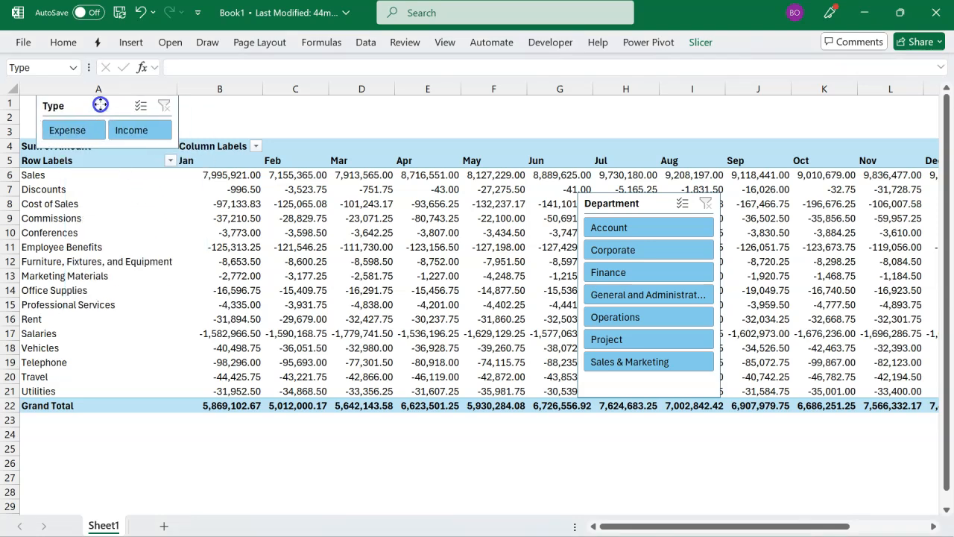
Step: Insert a worksheet row above the PivotTable to make room for the slicers
left_click(209, 128)
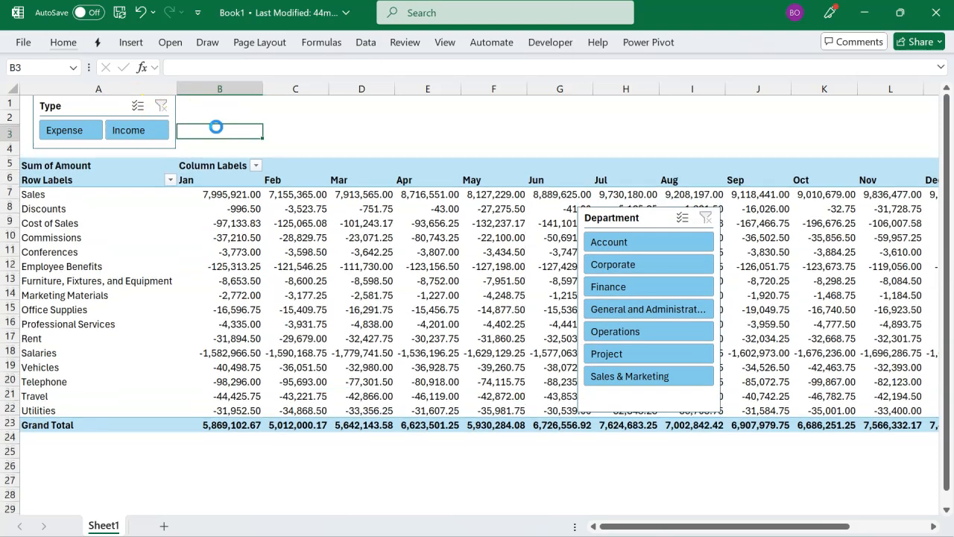
Step: Arrange the Department slicer in 7 columns, widen and shorten it to a single row of buttons, and place it beside the Type slicer
left_click_drag(601, 229, 250, 112)
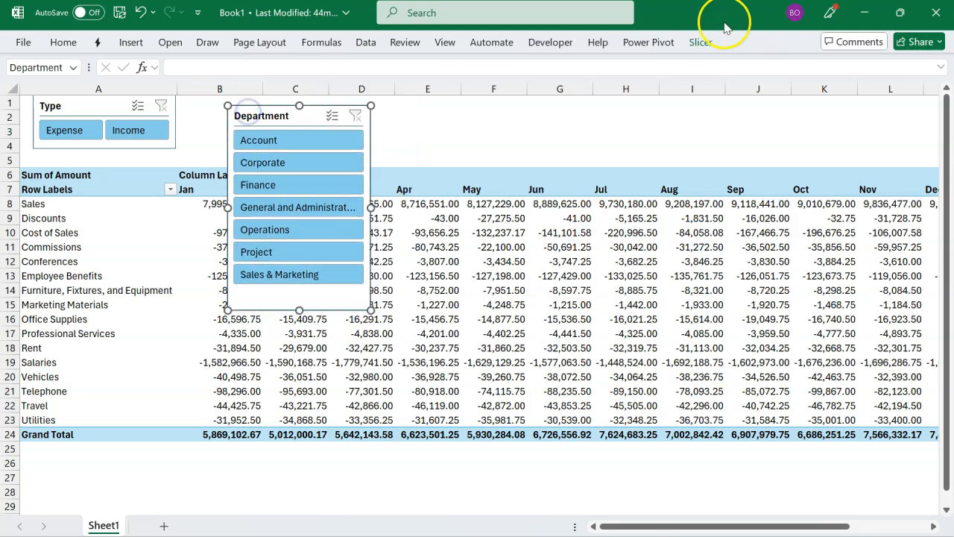
left_click(700, 43)
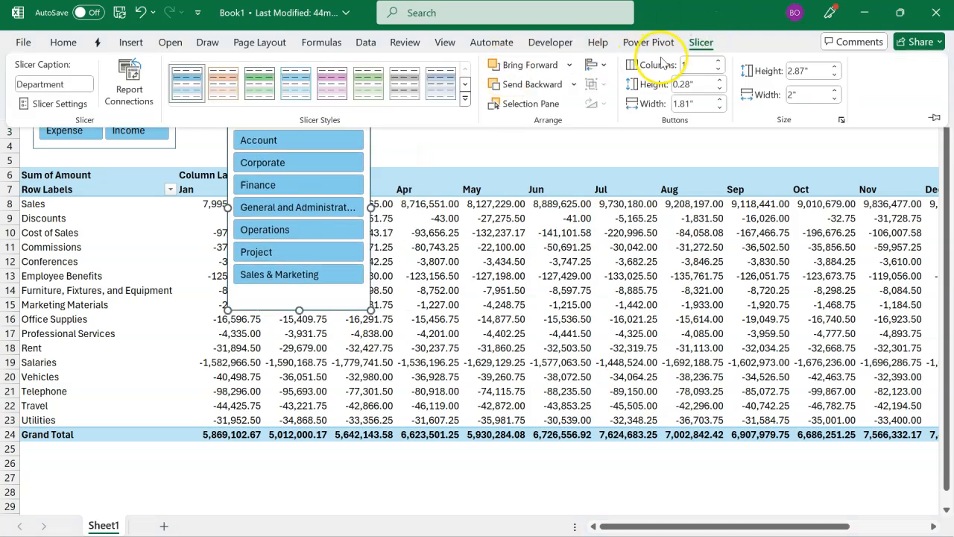
left_click(694, 67)
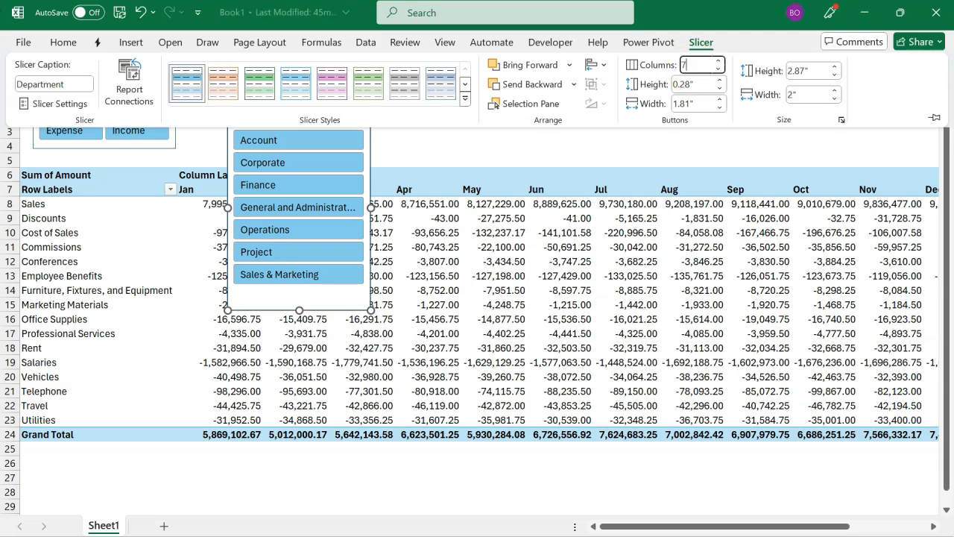
type("7")
key("Return")
left_click_drag(371, 208, 922, 198)
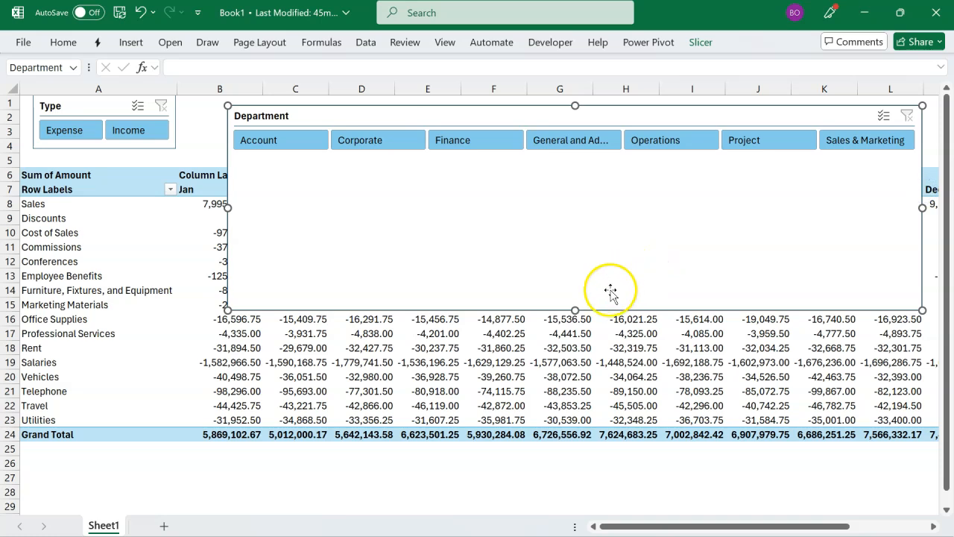
left_click_drag(575, 310, 588, 158)
left_click_drag(588, 121, 575, 114)
left_click(384, 290)
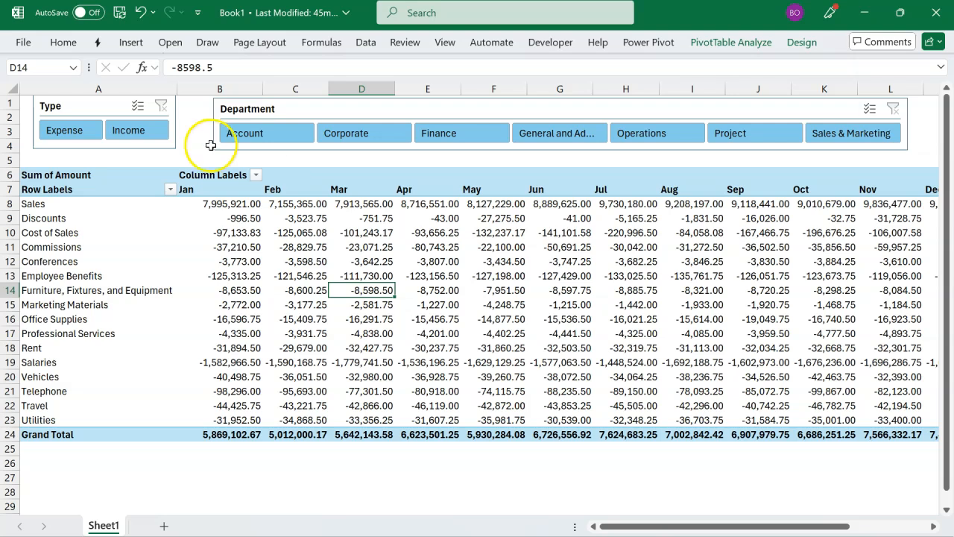
Step: Filter the PivotTable to the Account department, switch to Sales & Marketing, and clear the department filter
left_click(258, 136)
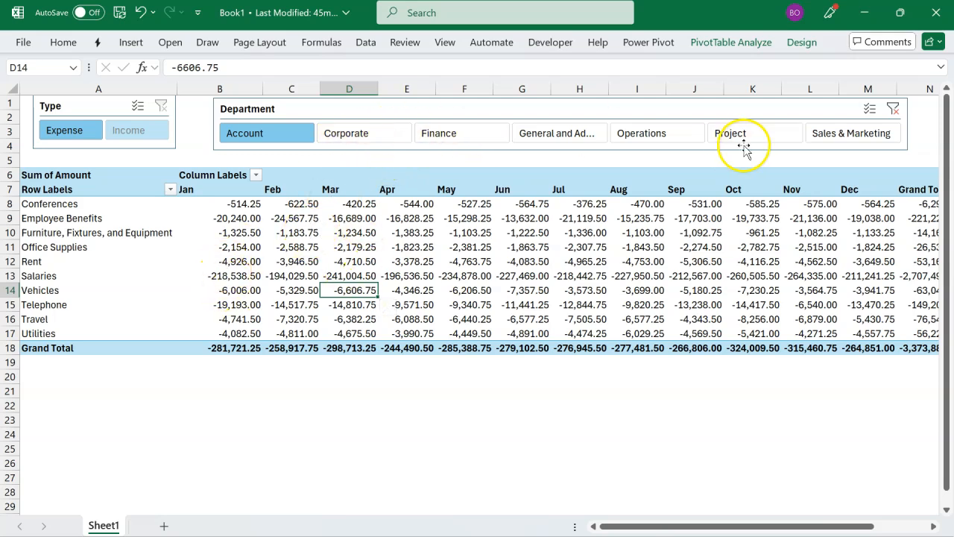
left_click(823, 134)
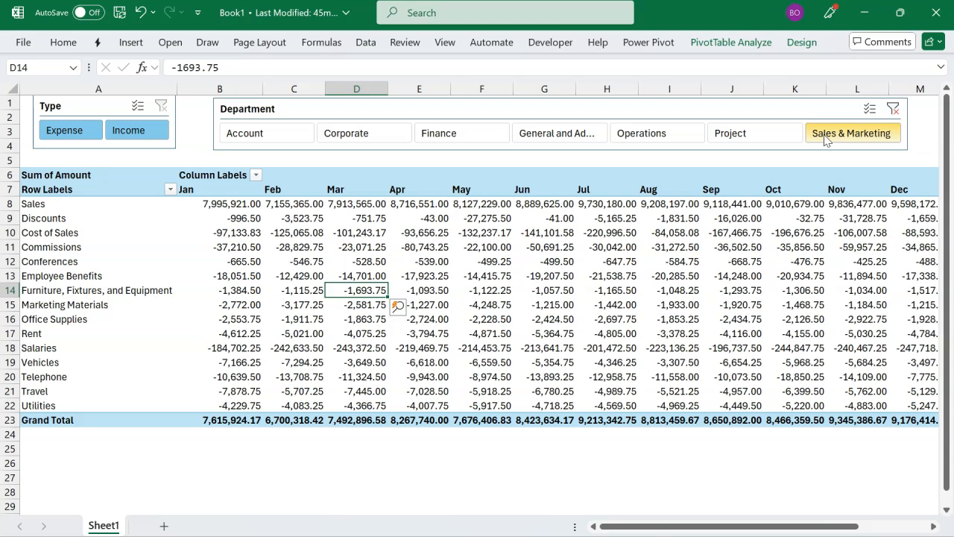
left_click(892, 109)
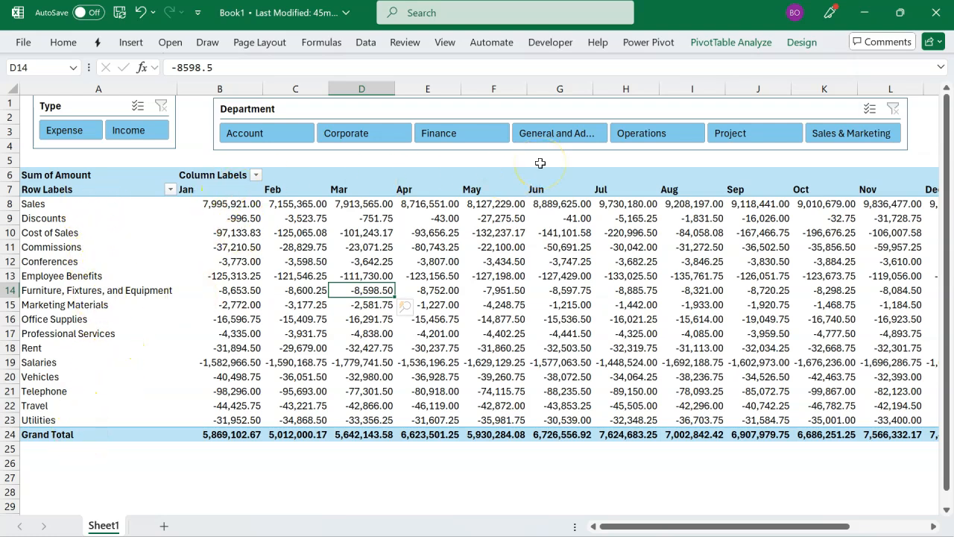
Step: Check the monthly accounts table in the Departmental Budgets dashboard workbook and return to Book1
mouse_move(333, 265)
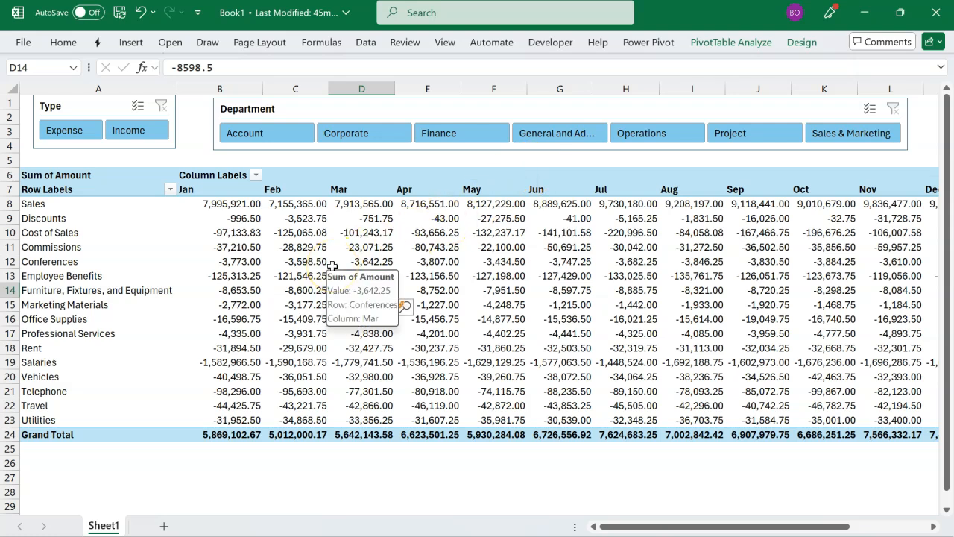
key("ctrl+Tab")
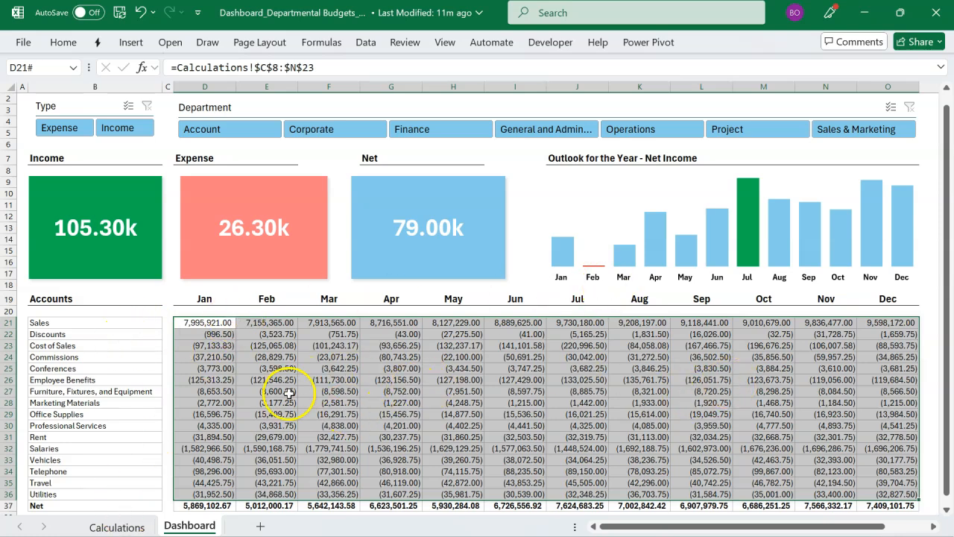
key("alt+Tab")
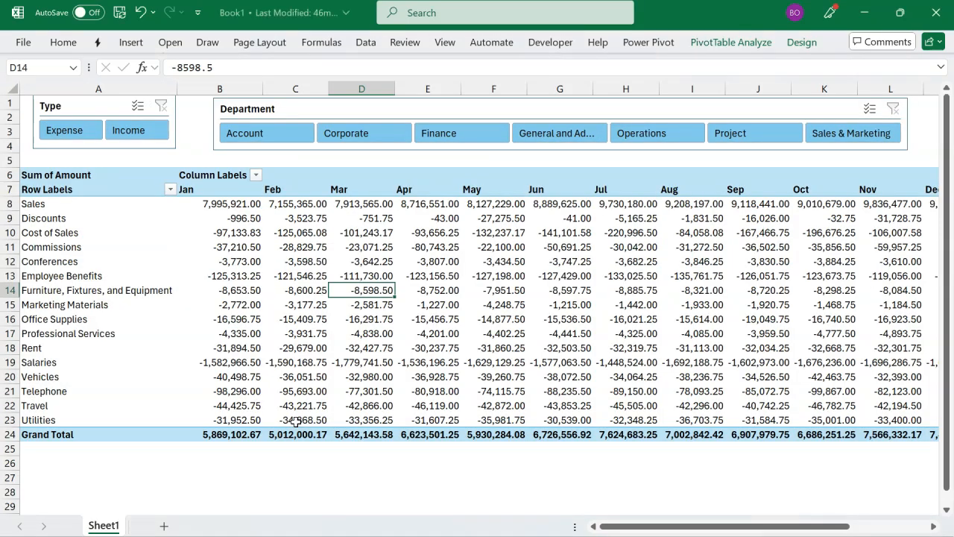
Step: Turn off autofit column widths on update for the PivotTable and show items with no data on both rows and columns
left_click(242, 292)
right_click(242, 291)
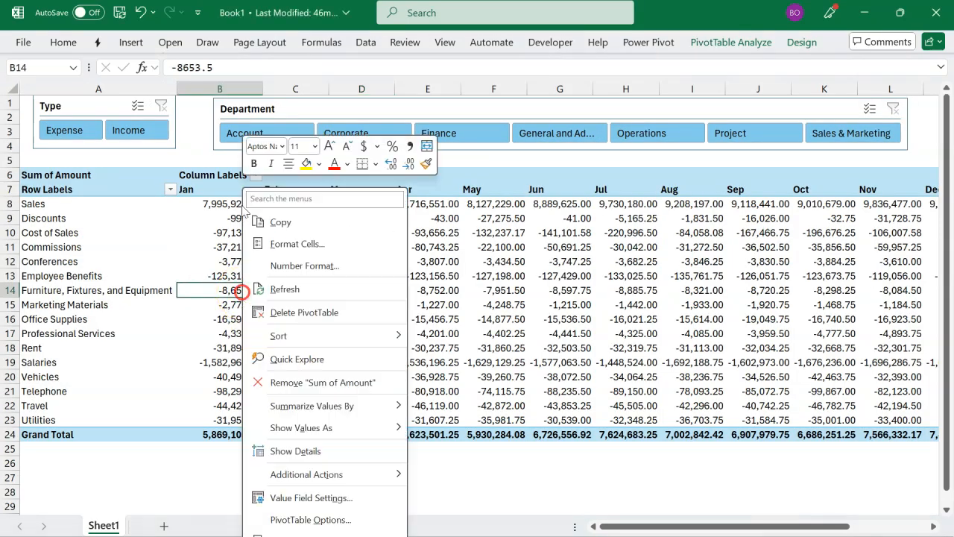
left_click(299, 520)
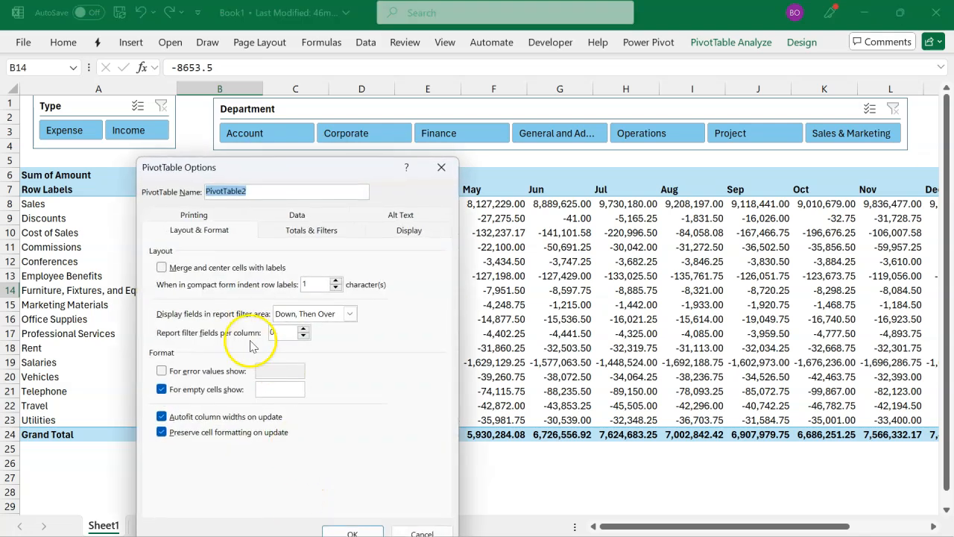
left_click(181, 421)
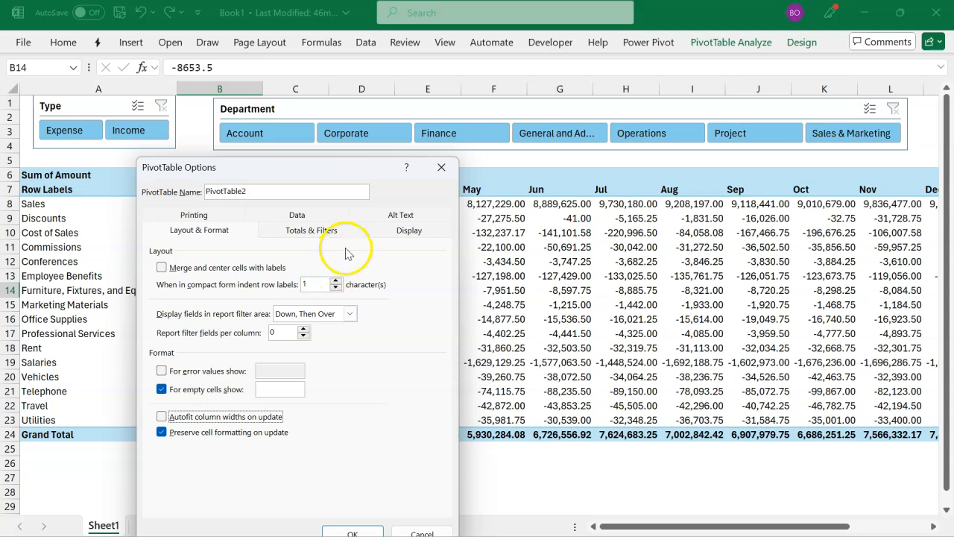
left_click(386, 231)
left_click(166, 393)
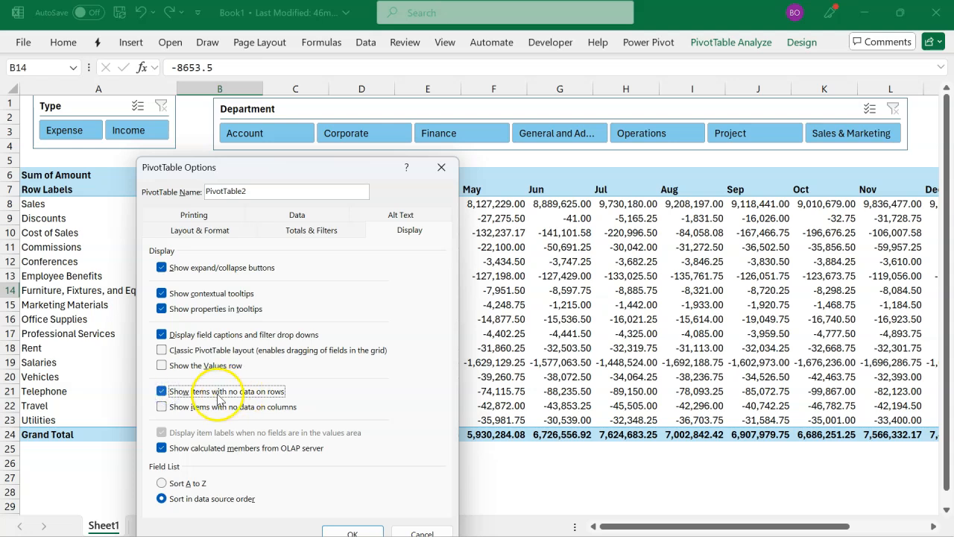
left_click(161, 407)
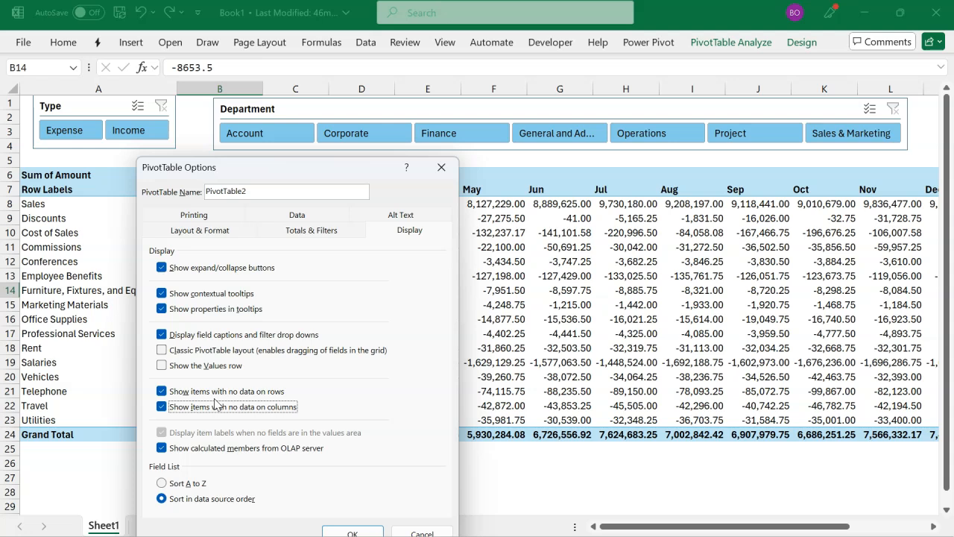
left_click_drag(363, 176, 370, 129)
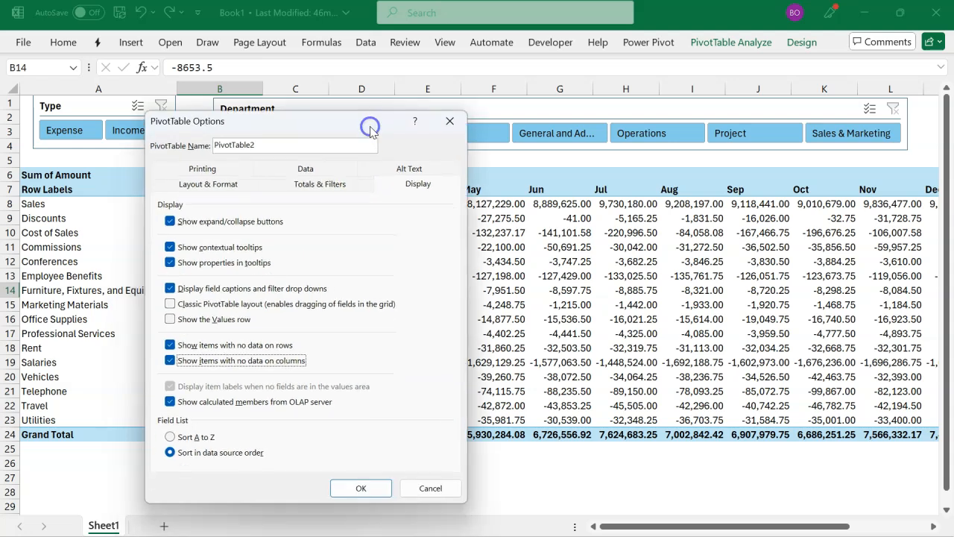
left_click(365, 485)
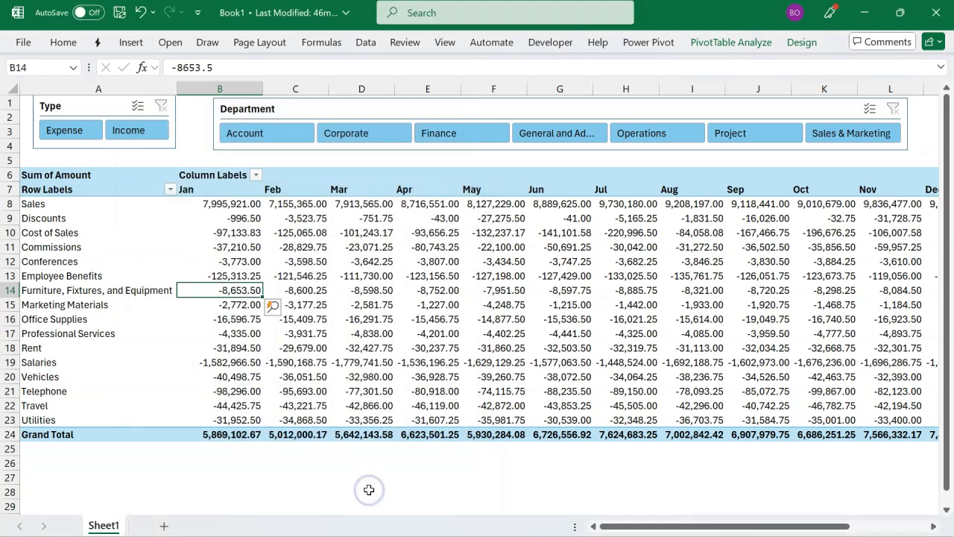
Step: Test the fixed PivotTable layout by filtering to Account and to Sales & Marketing, and clear the Department slicer
left_click(304, 132)
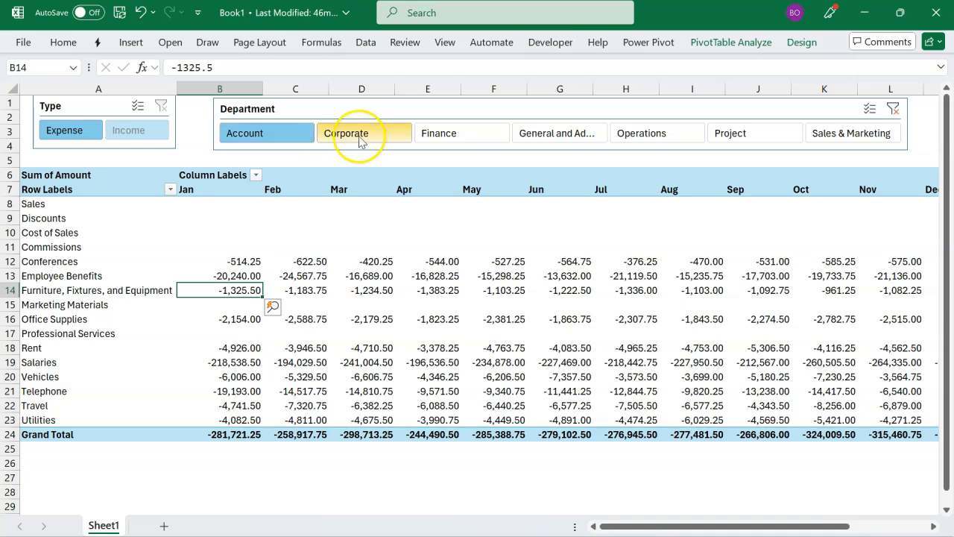
left_click(856, 136)
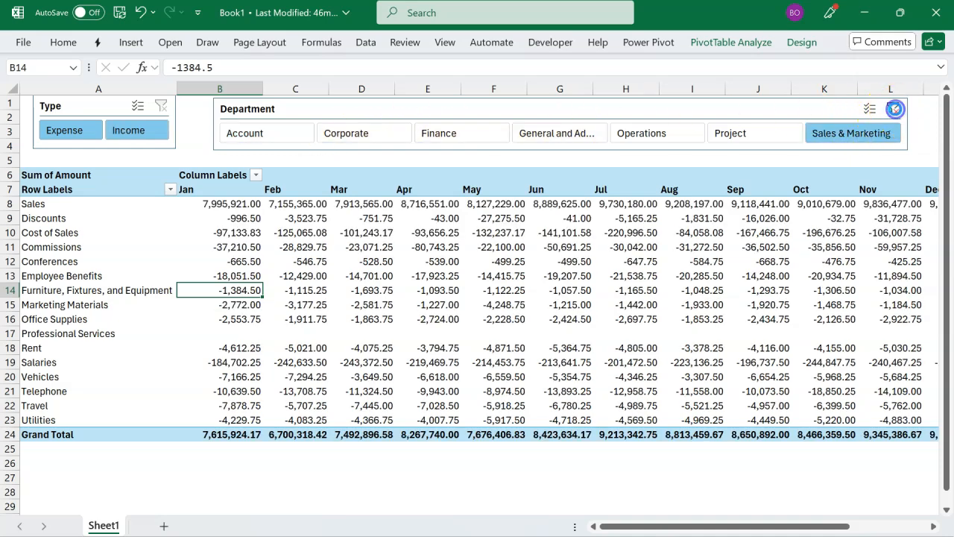
left_click(893, 110)
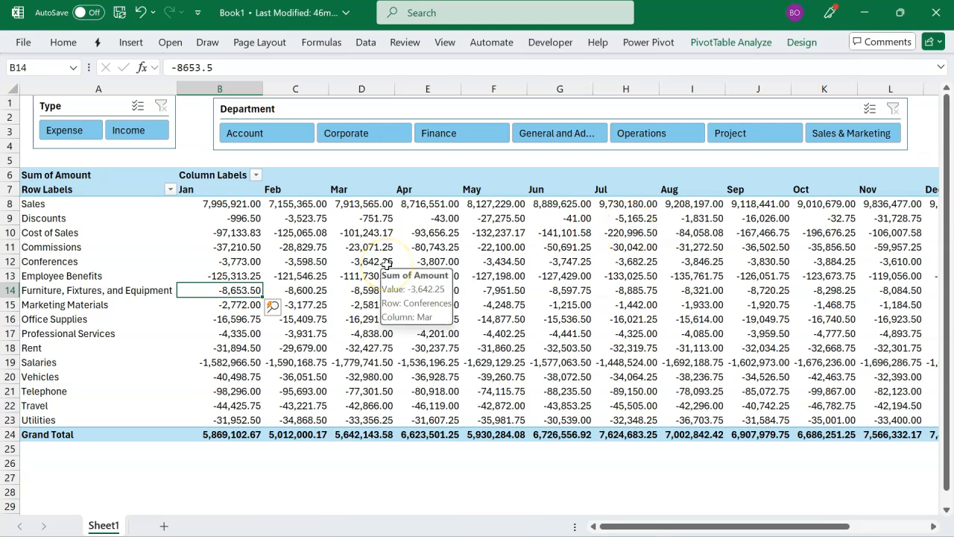
Step: Examine the Income, Expense and Net cards in the Departmental Budgets dashboard workbook and go back to Book1
scroll(386, 263, "down", 1)
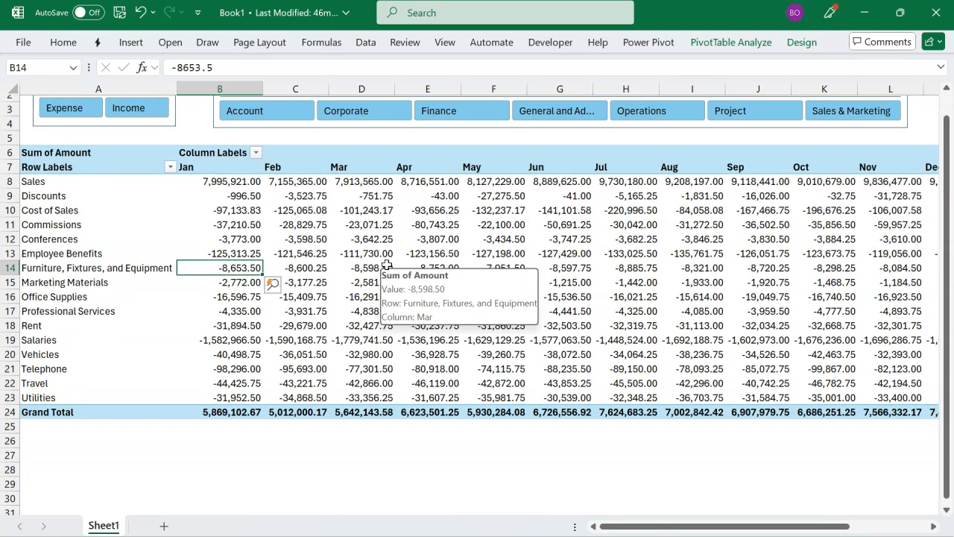
left_click(363, 339)
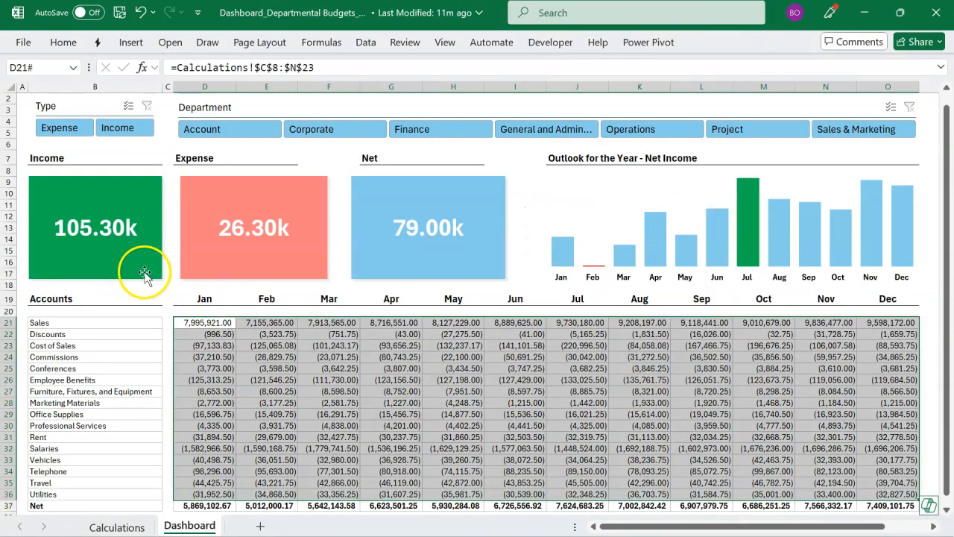
left_click(144, 275)
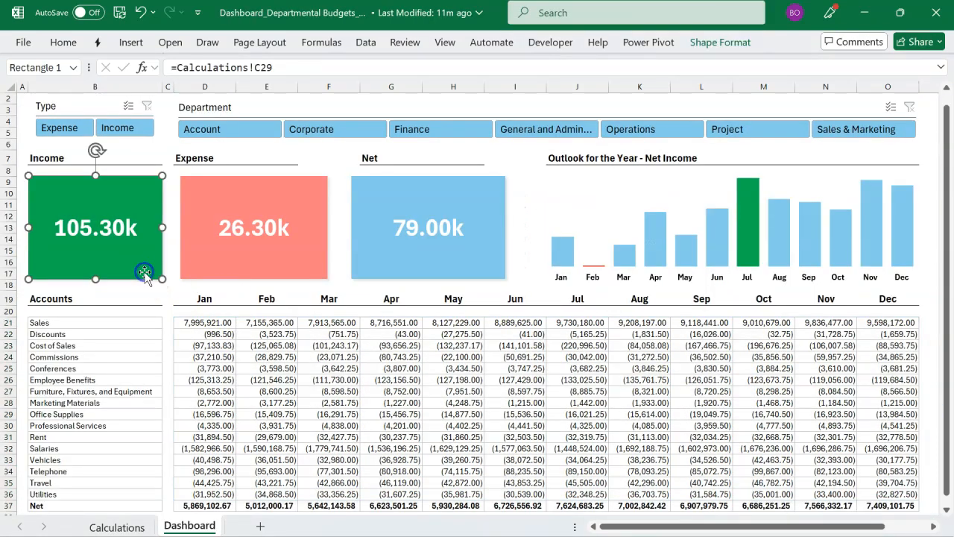
left_click(243, 259)
left_click(375, 264)
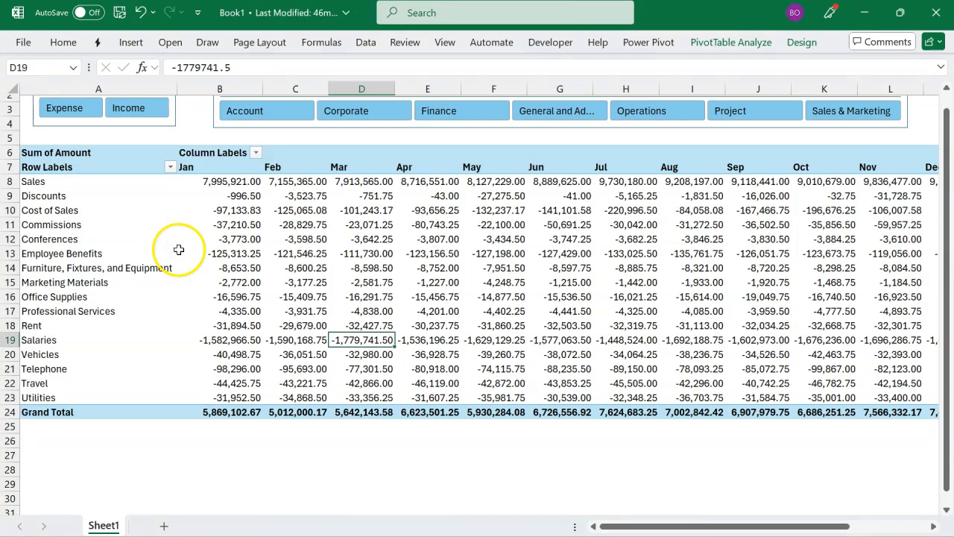
Step: Insert a blank column before the PivotTable and enter the label Measures in cell B27 below it
left_click(156, 454)
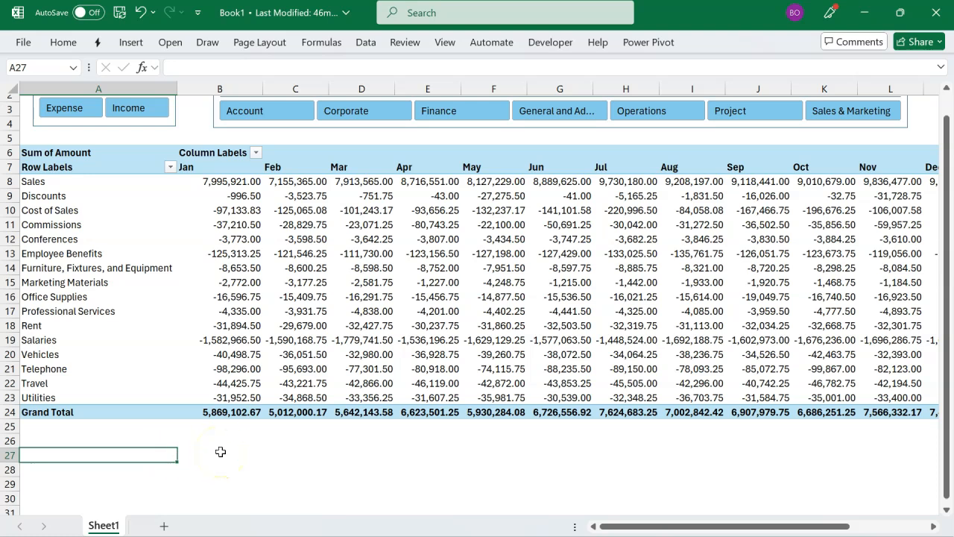
key("alt+h")
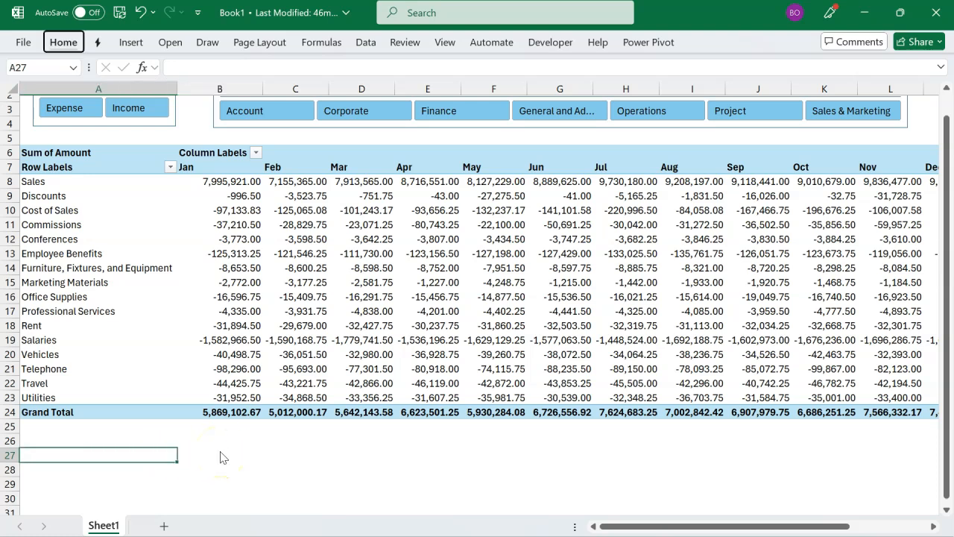
key("i")
key("c")
left_click(220, 451)
type("Me")
key("Return")
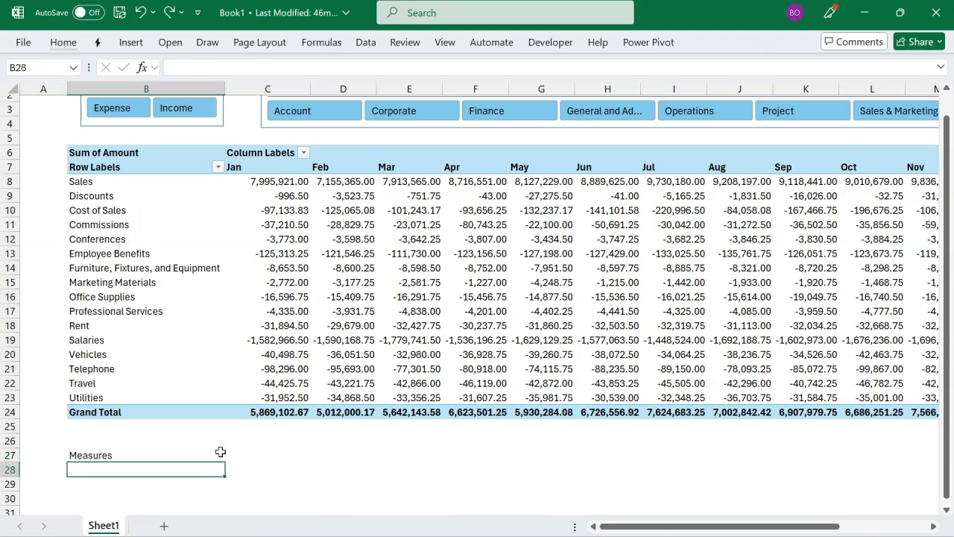
Step: Start a new Power Pivot measure in the Budget table and name it Income
scroll(224, 428, "down", 2)
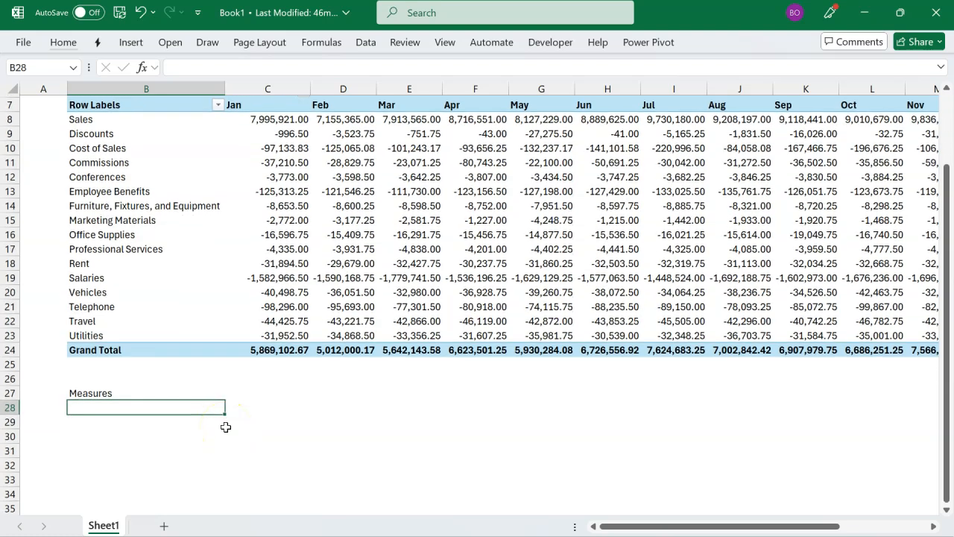
left_click(190, 425)
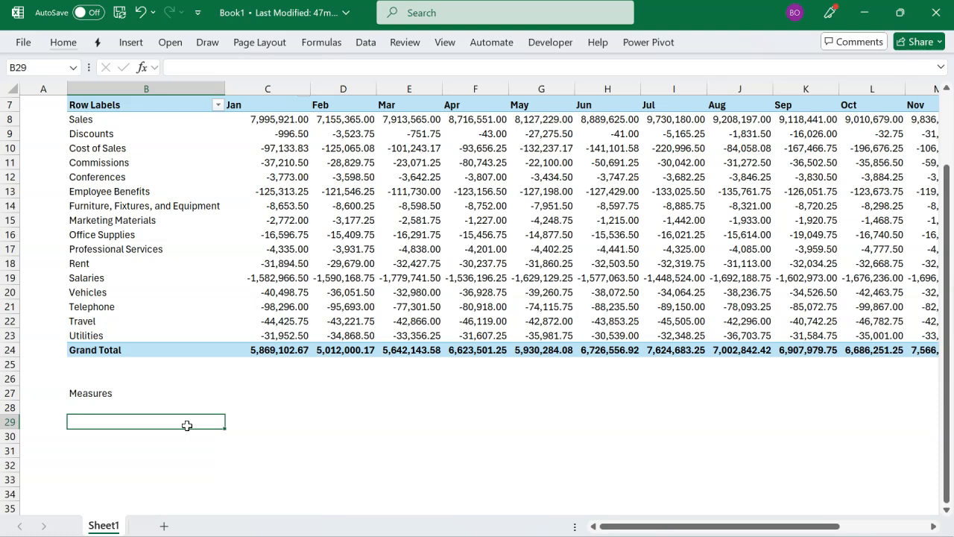
left_click(635, 43)
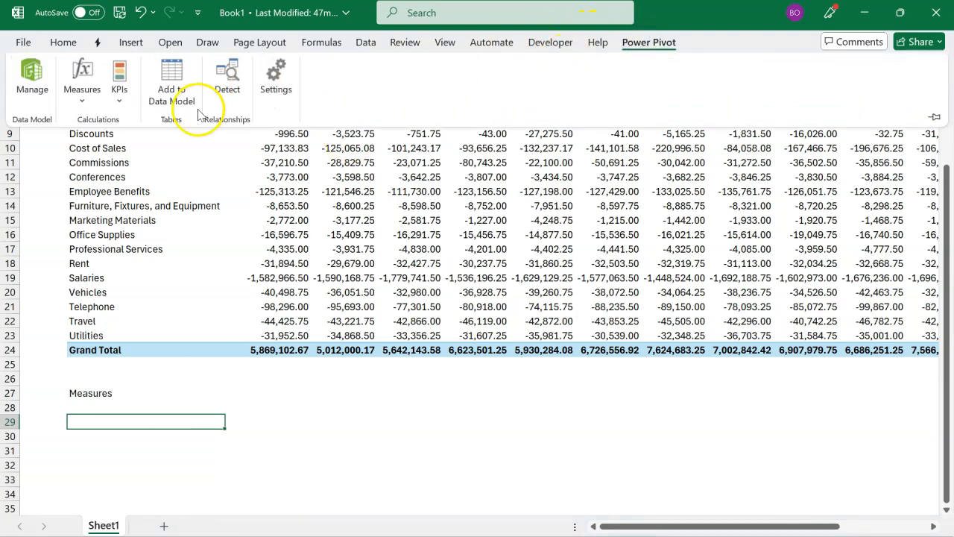
left_click(82, 86)
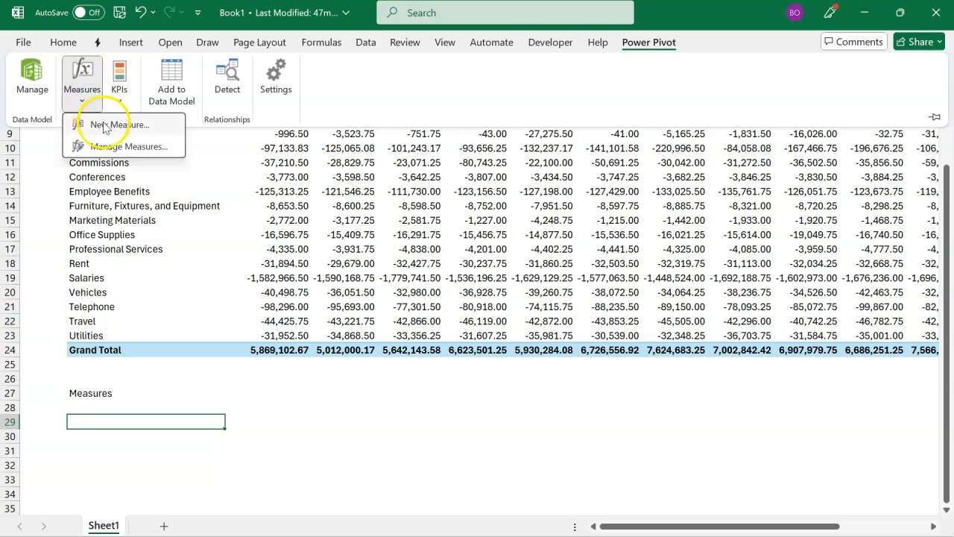
left_click(104, 125)
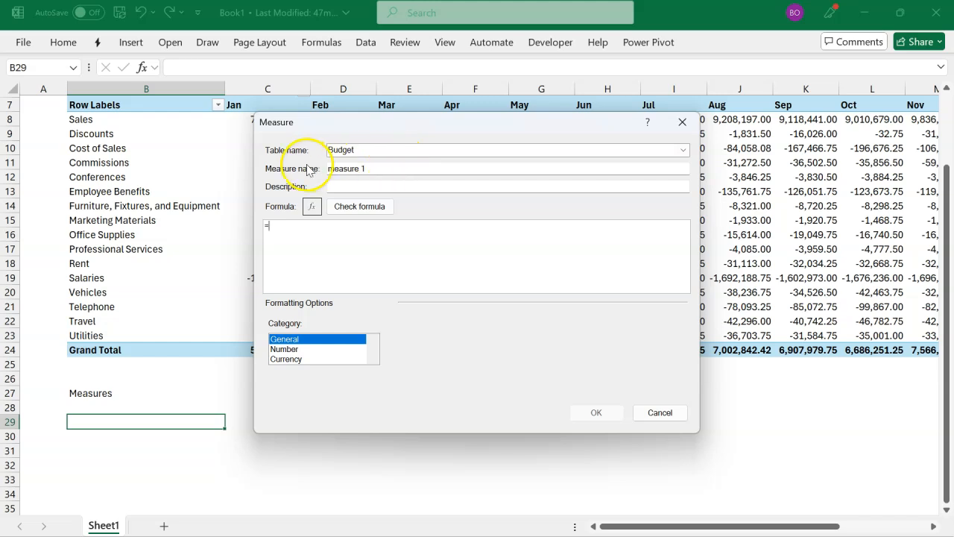
left_click(380, 166)
left_click_drag(380, 165, 304, 174)
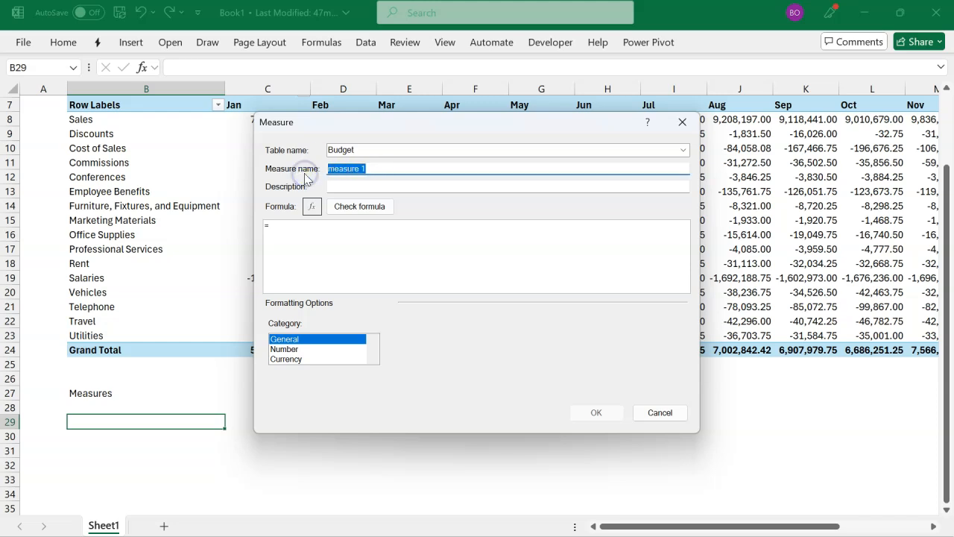
type("Income")
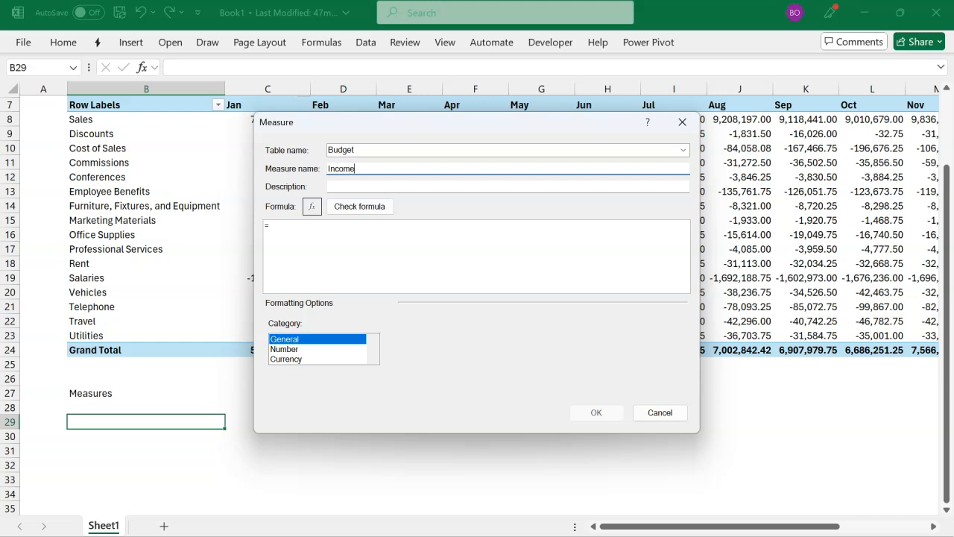
Step: Begin the Income formula with CALCULATE, using SUM(Budget[Amount]) as its expression
left_click(329, 231)
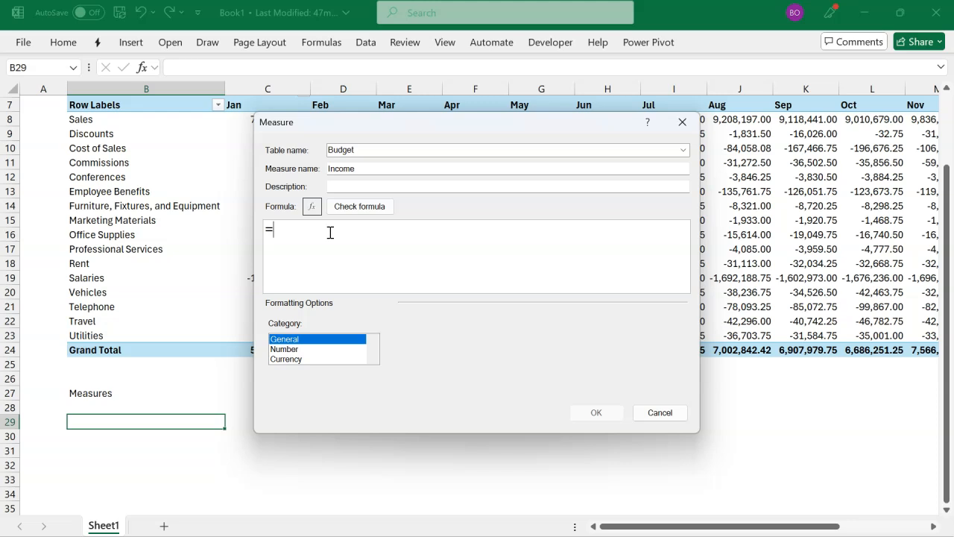
type("cal")
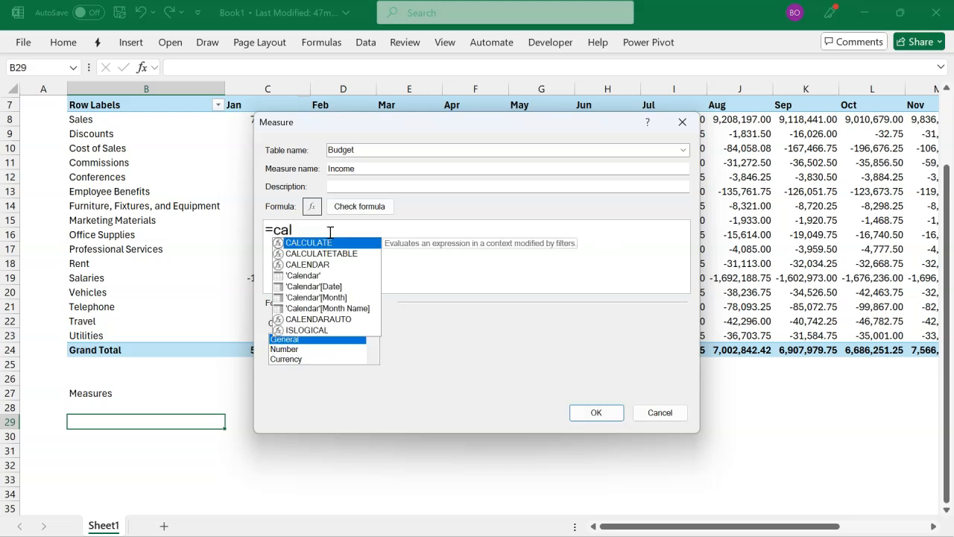
key("Tab")
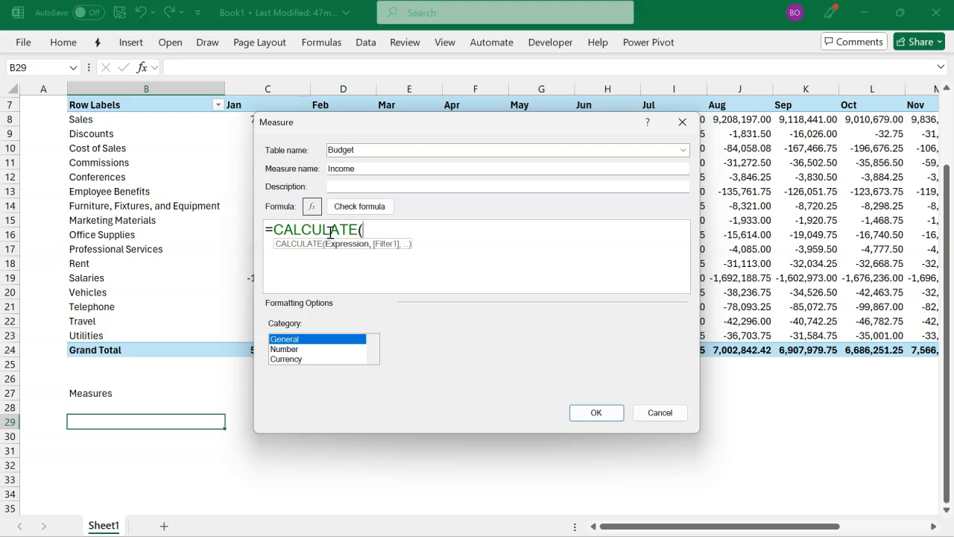
type("sum(")
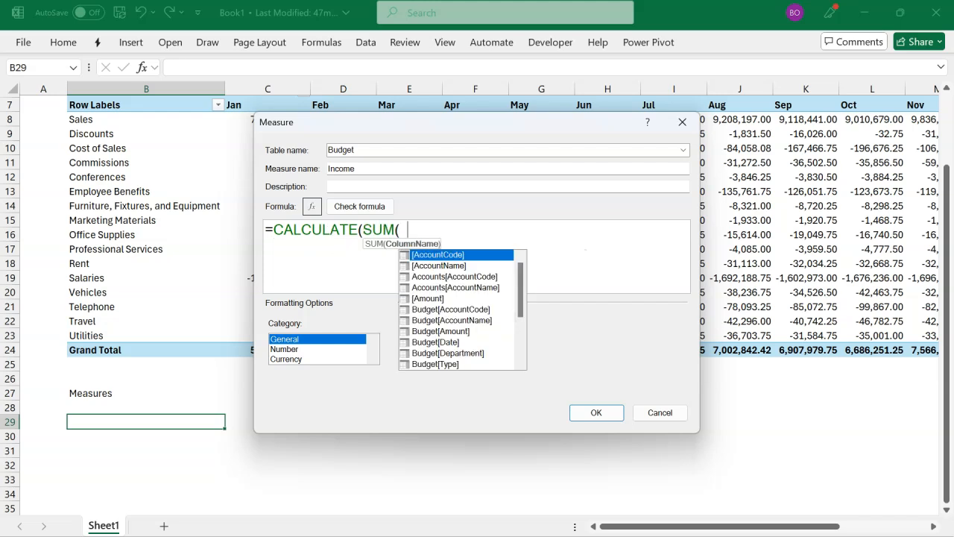
type("bu")
key("Down")
key("Down")
key("Tab")
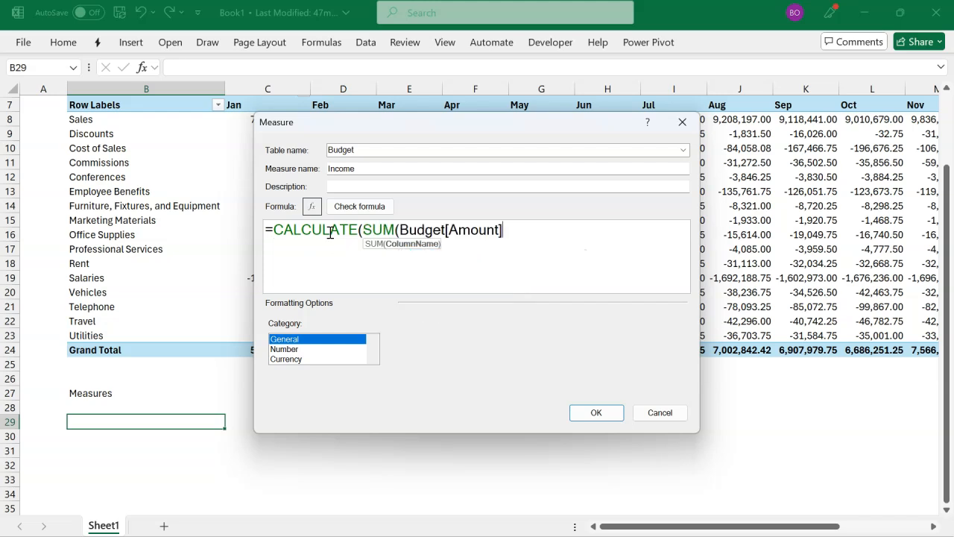
type(")")
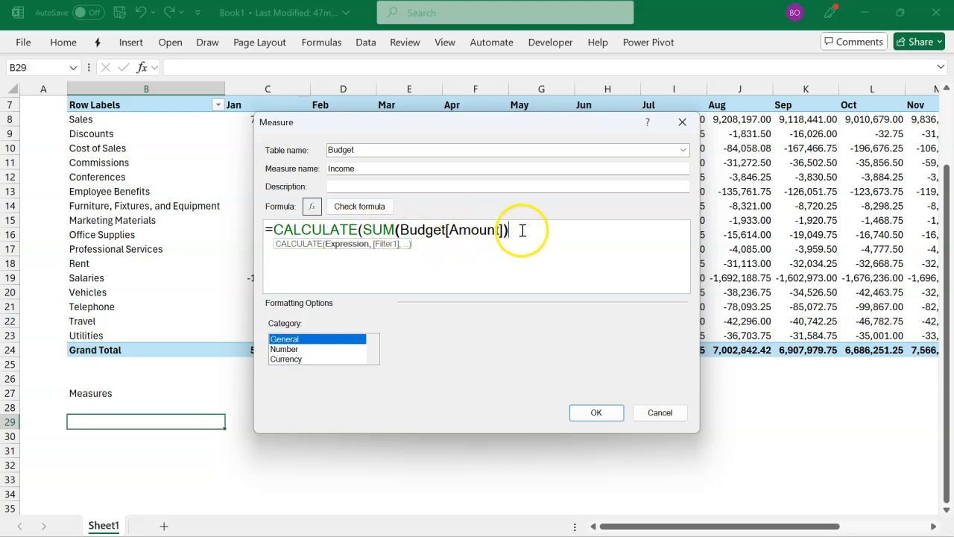
type(",")
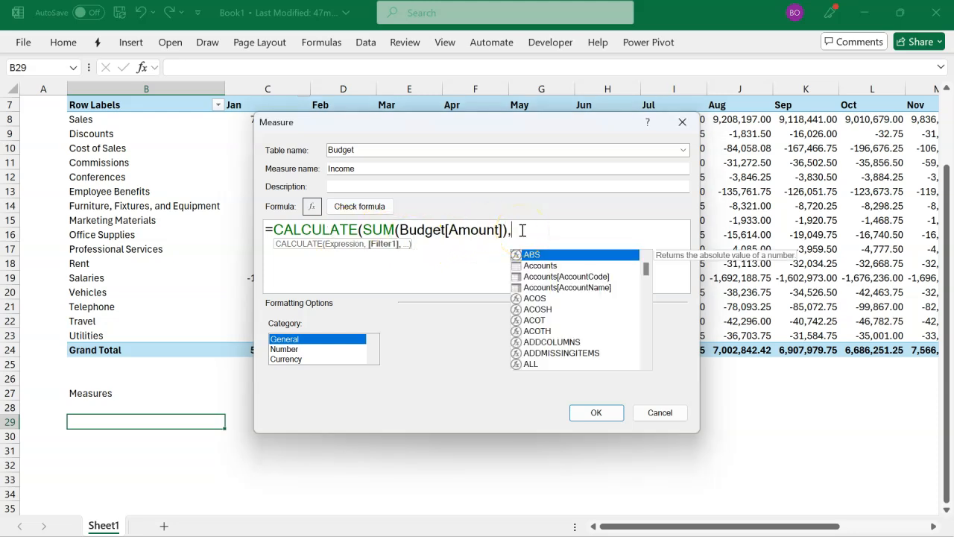
type("ty")
Step: Complete the Income formula with the filter Budget[Type]="Income"
key("Tab")
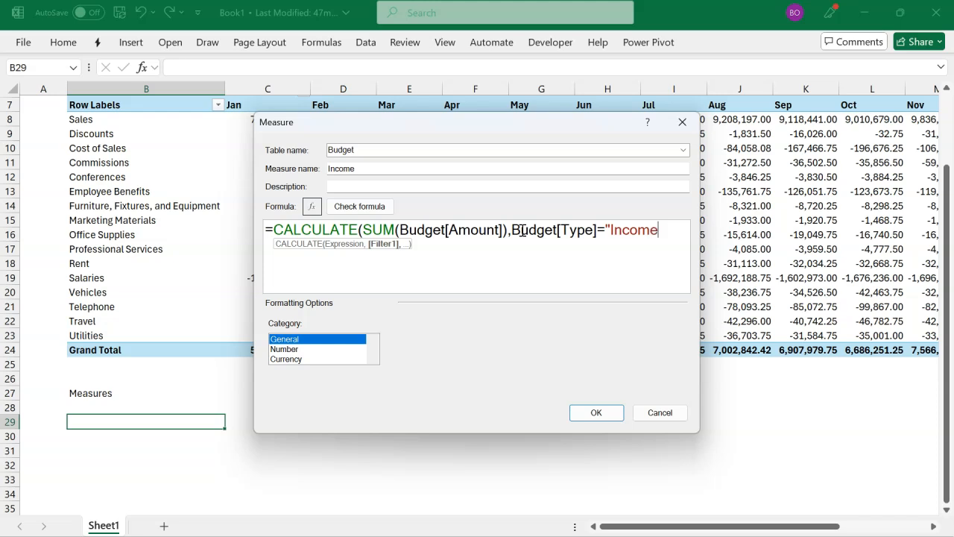
type("=\"Income\")")
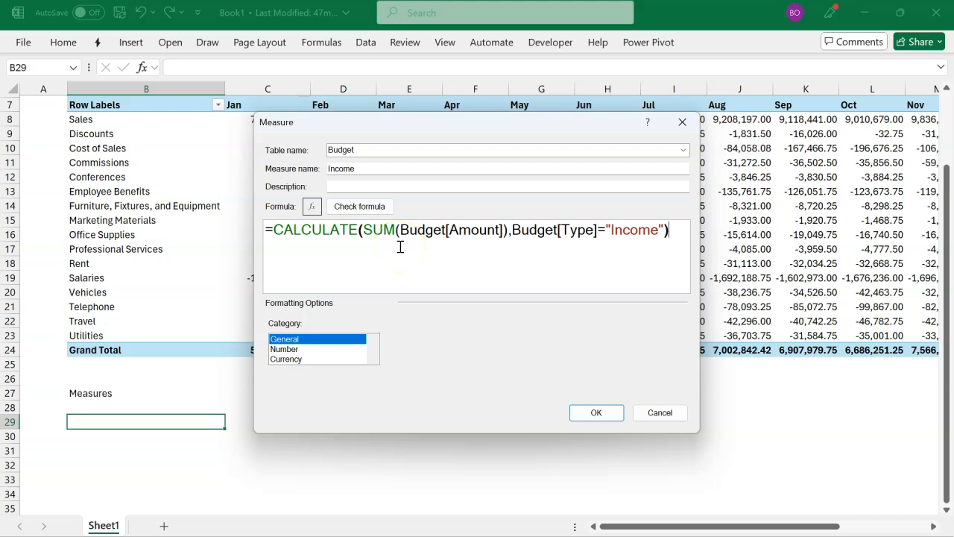
Step: Check the Income formula, set the Number category with a 1000 separator, and save the measure with its formula copied for reuse
left_click(373, 206)
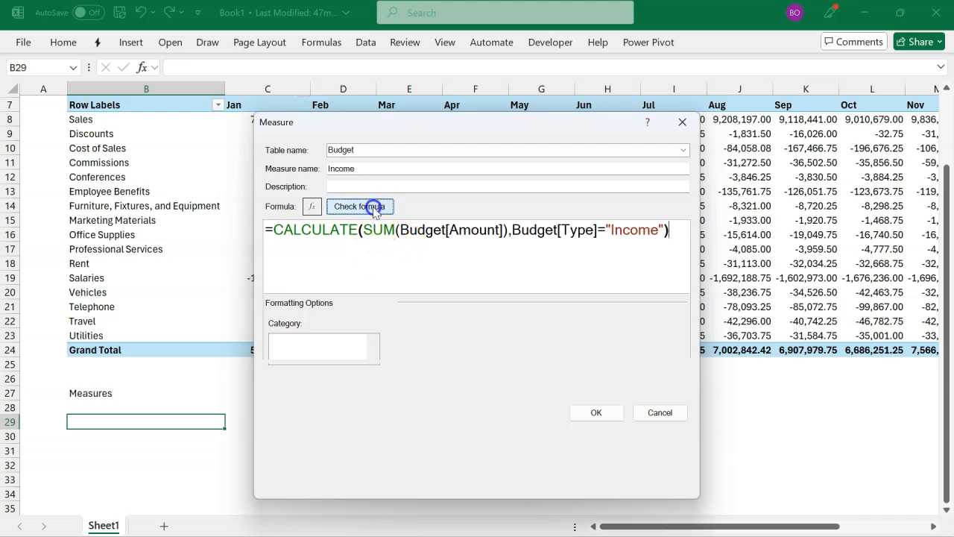
left_click(302, 415)
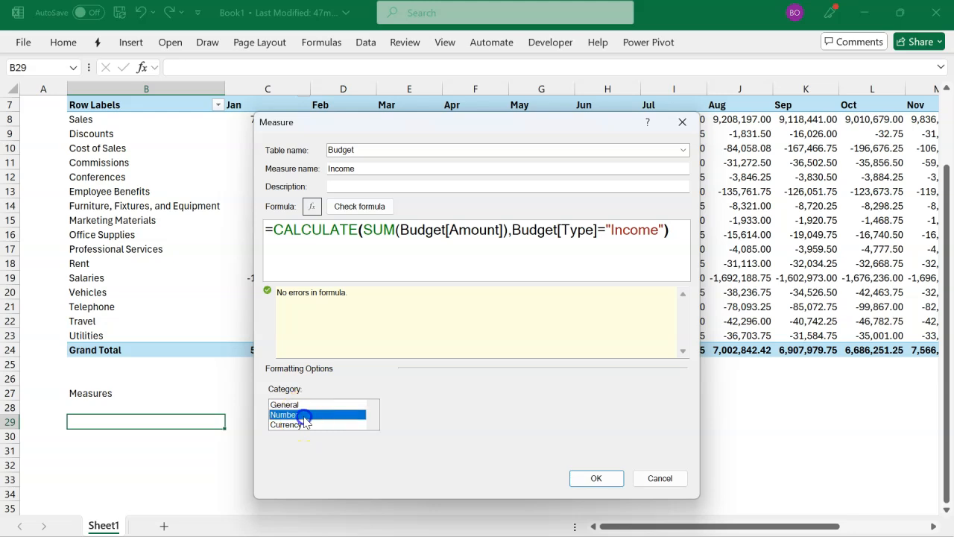
left_click(396, 443)
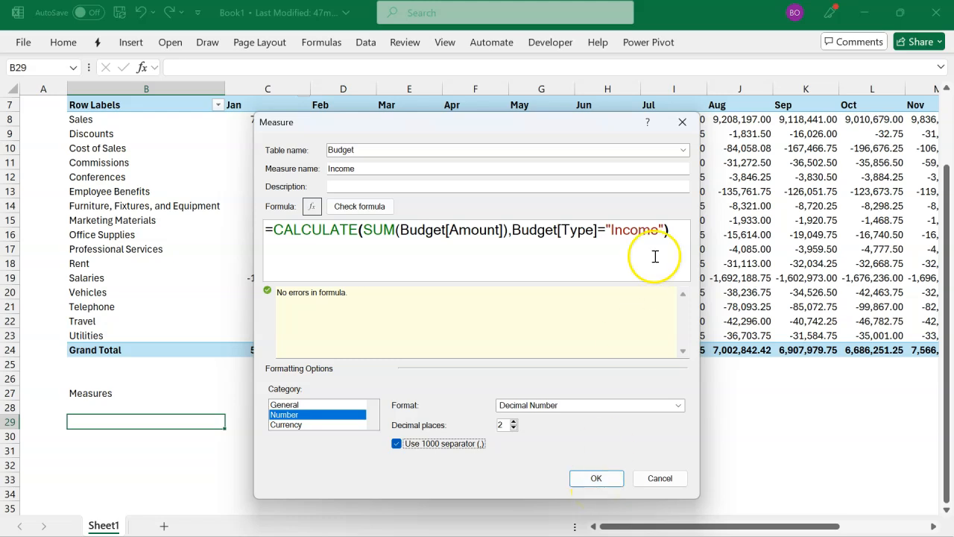
left_click_drag(670, 233, 276, 244)
key("ctrl+c")
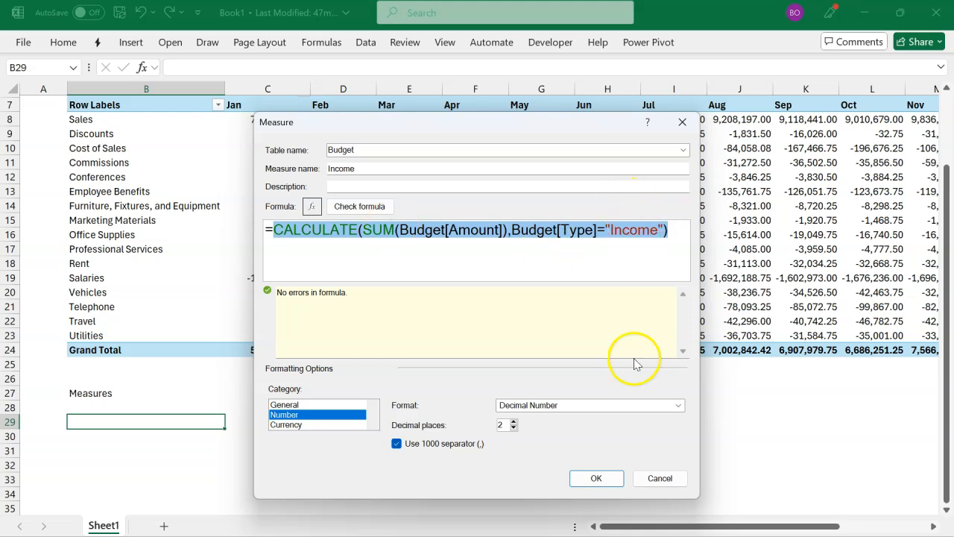
left_click(598, 478)
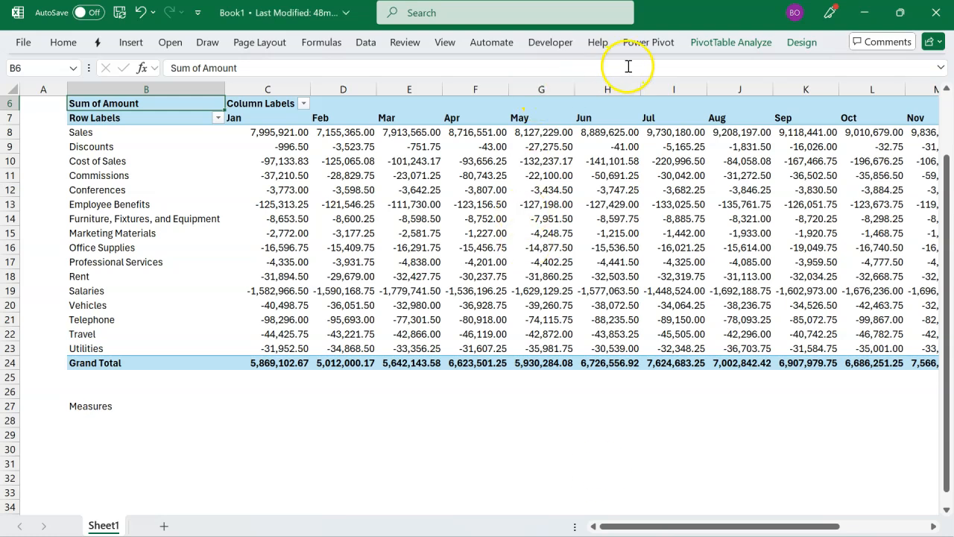
Step: Start another new measure in the Budget table and name it Expense
left_click(637, 43)
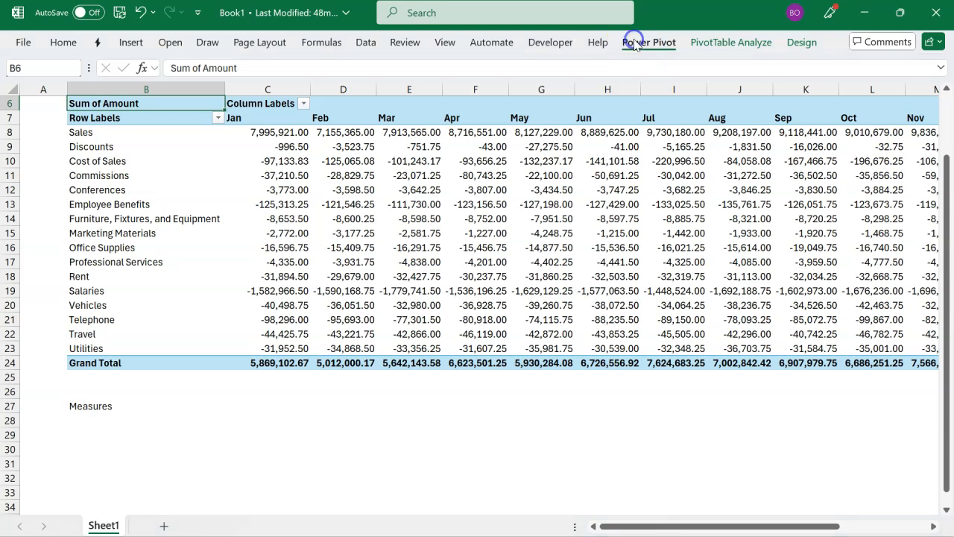
left_click(82, 82)
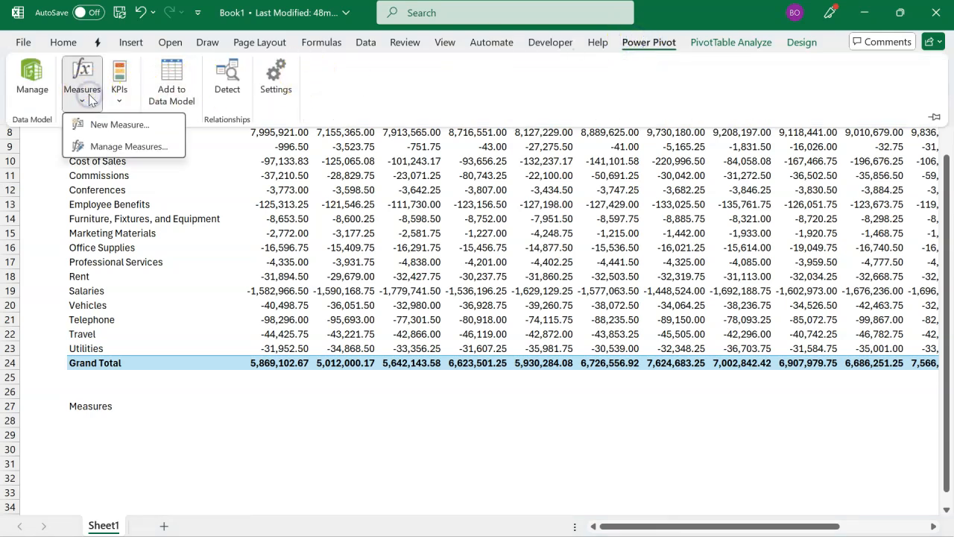
left_click(134, 125)
left_click_drag(371, 170, 298, 179)
type("Expense")
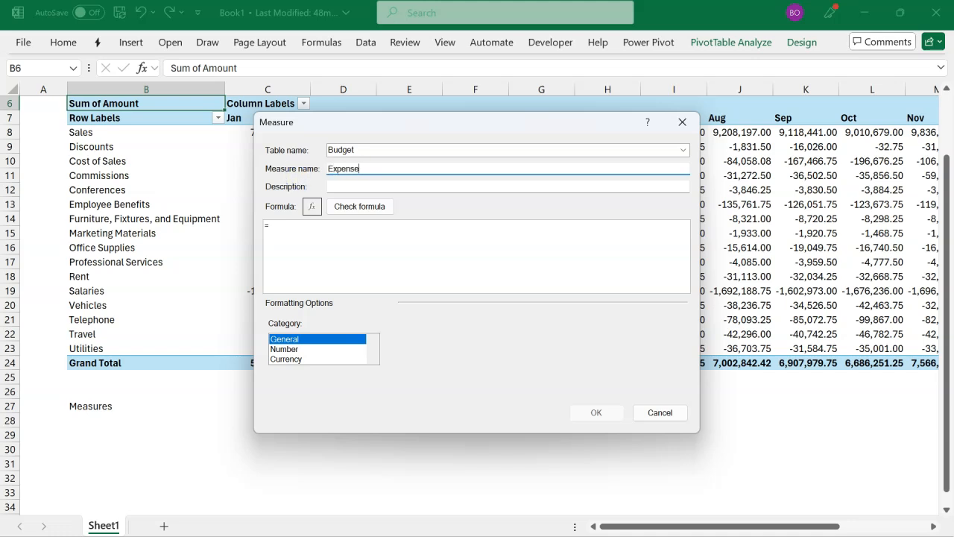
Step: Paste the copied CALCULATE formula into the Expense measure and change its Budget[Type] filter to "Expense"
left_click(319, 229)
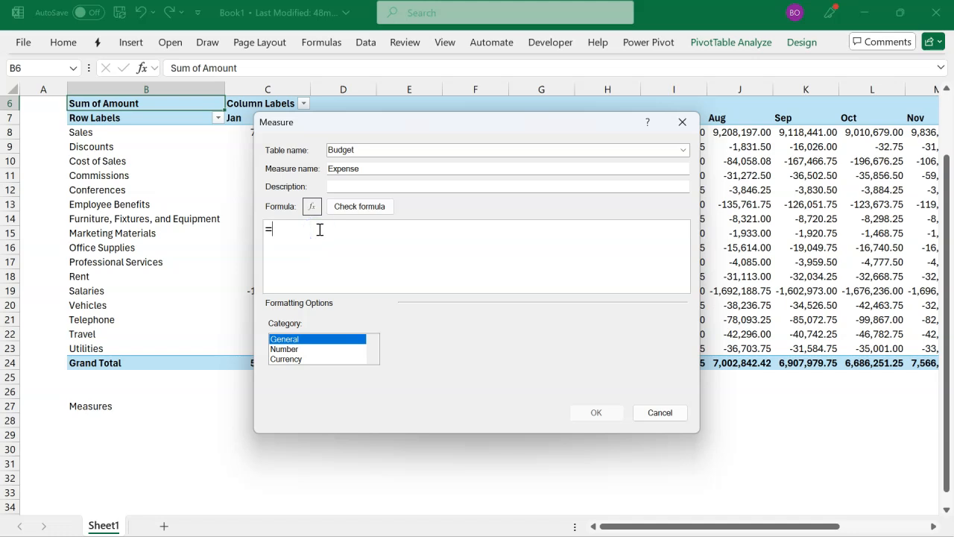
key("ctrl+v")
left_click(611, 233)
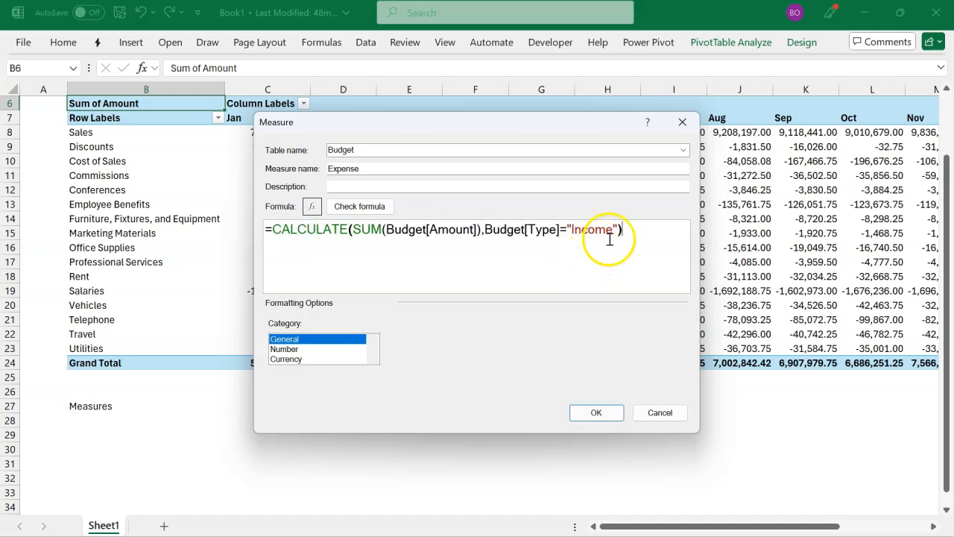
key("BackSpace")
key("BackSpace")
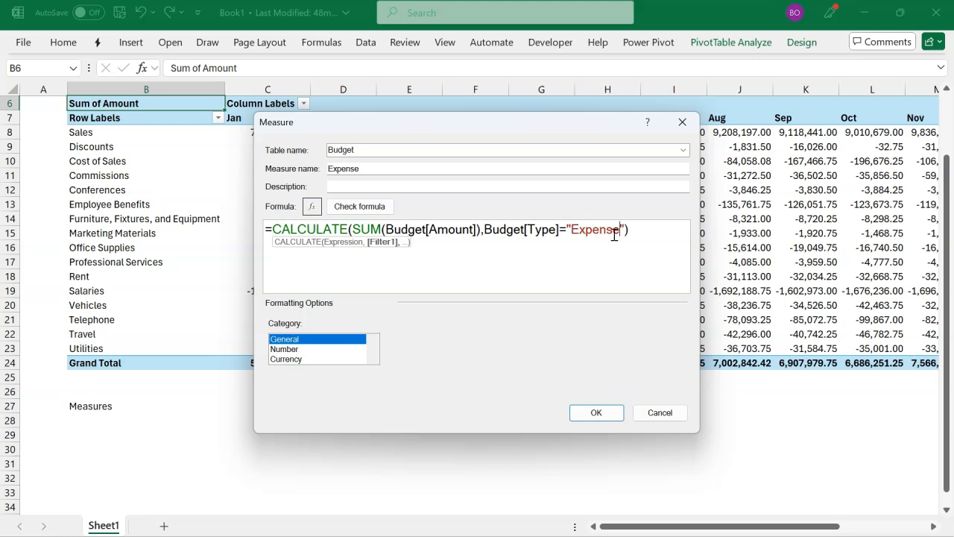
Step: Set the Expense measure to the Number category with a 1000 separator, check its formula and save it
left_click(311, 349)
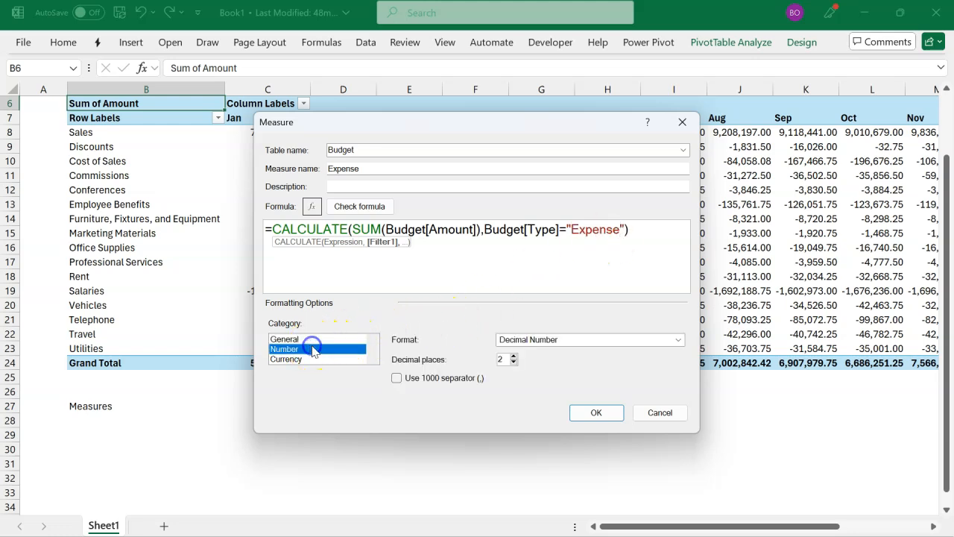
left_click(397, 378)
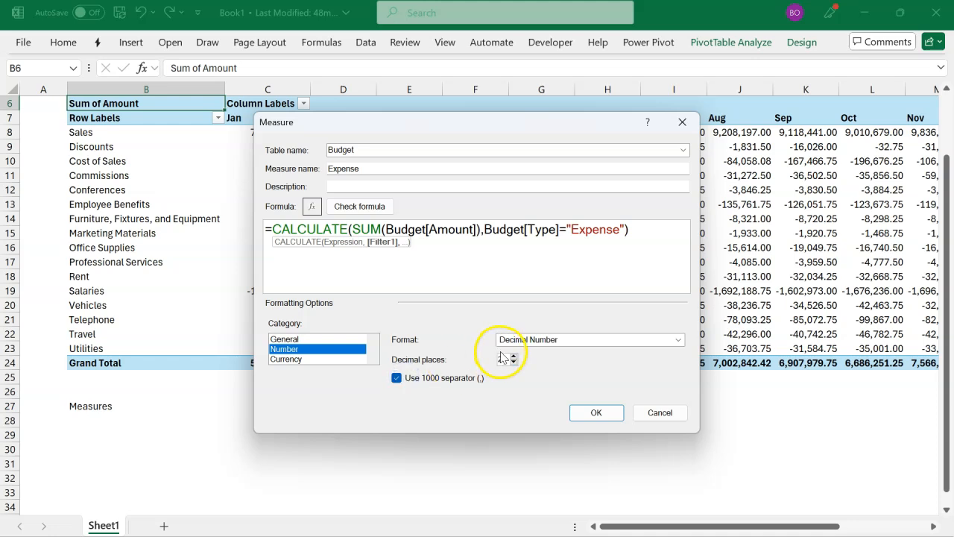
left_click(371, 207)
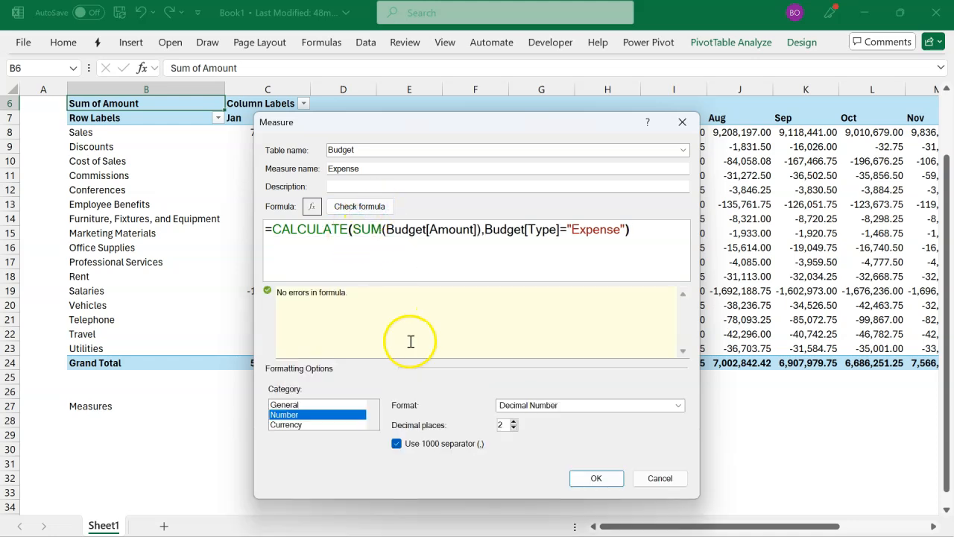
left_click(594, 476)
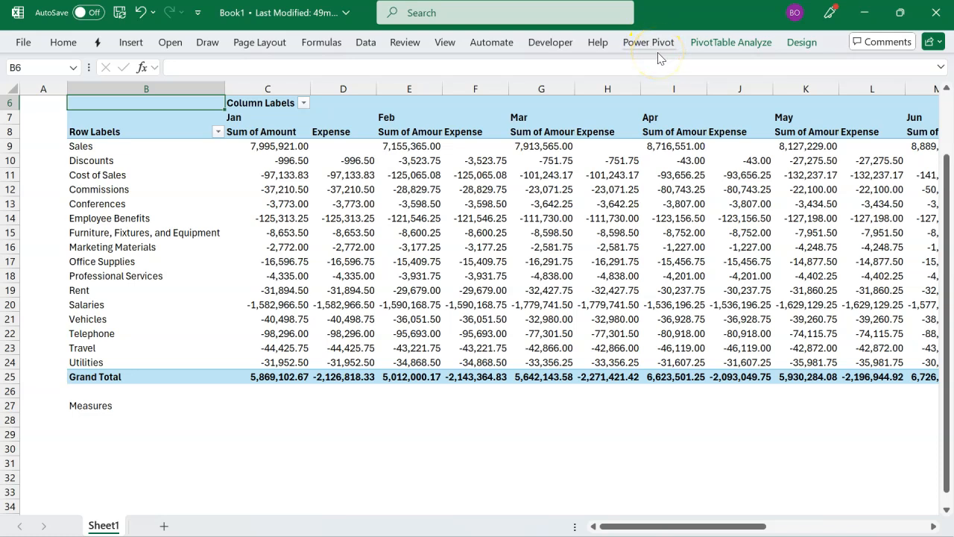
Step: Remove the Expense measure from the Values of the monthly account PivotTable
left_click(354, 189)
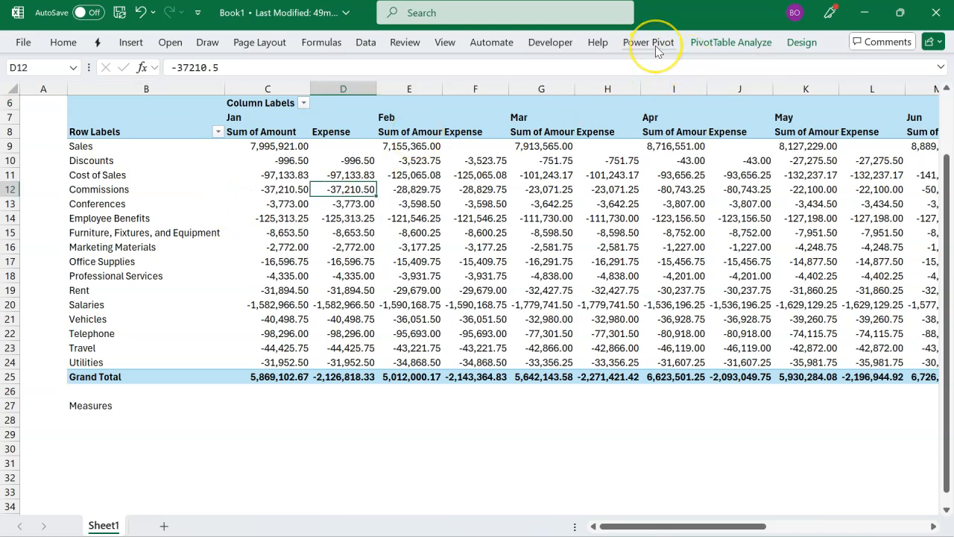
left_click(715, 43)
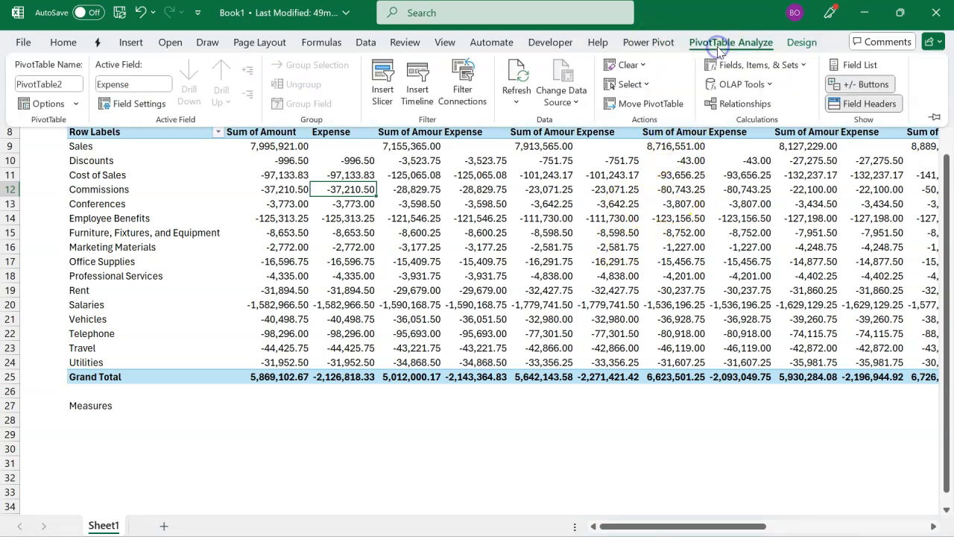
left_click(842, 65)
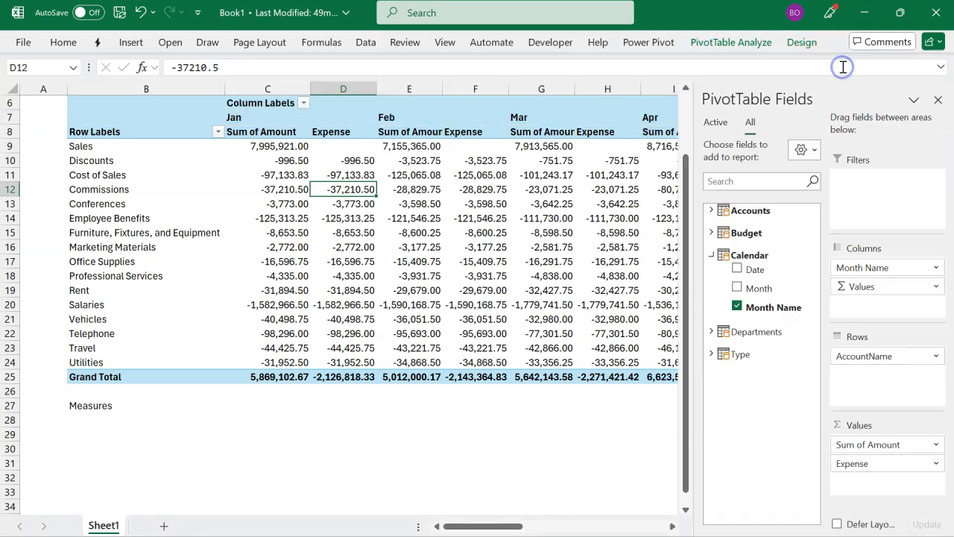
left_click(859, 464)
left_click_drag(859, 464, 771, 432)
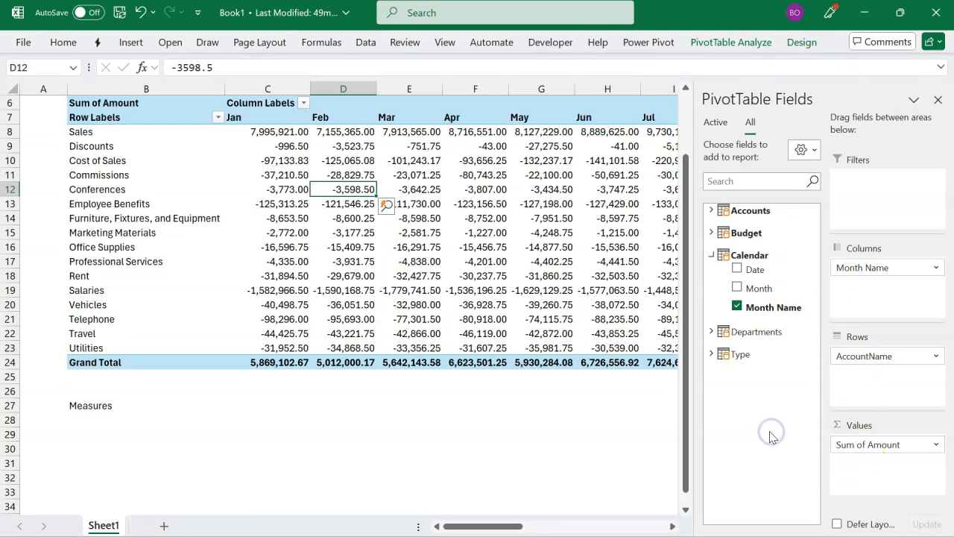
Step: Hide the PivotTable field list, select cell B29, and start a new measure in the Budget table named Net
left_click(938, 100)
left_click(116, 436)
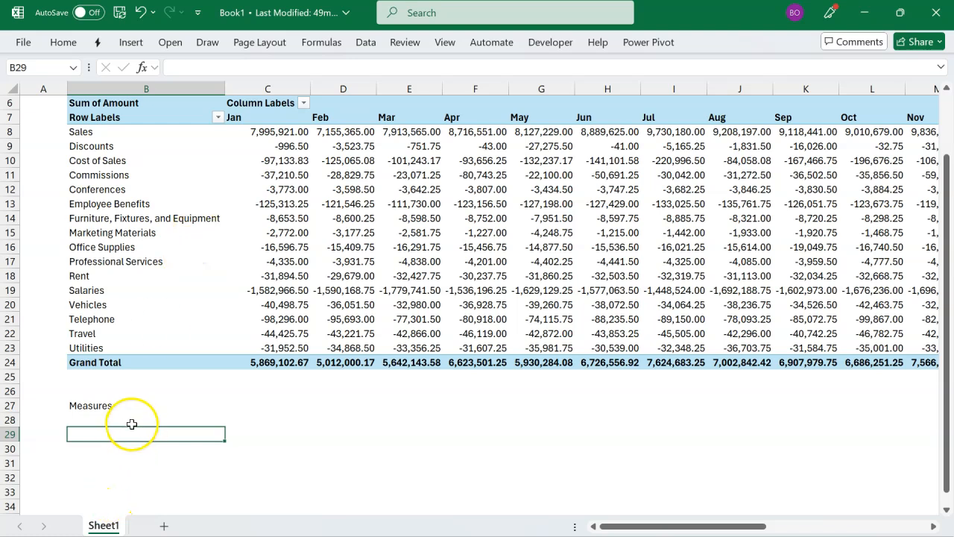
left_click(645, 42)
left_click(82, 75)
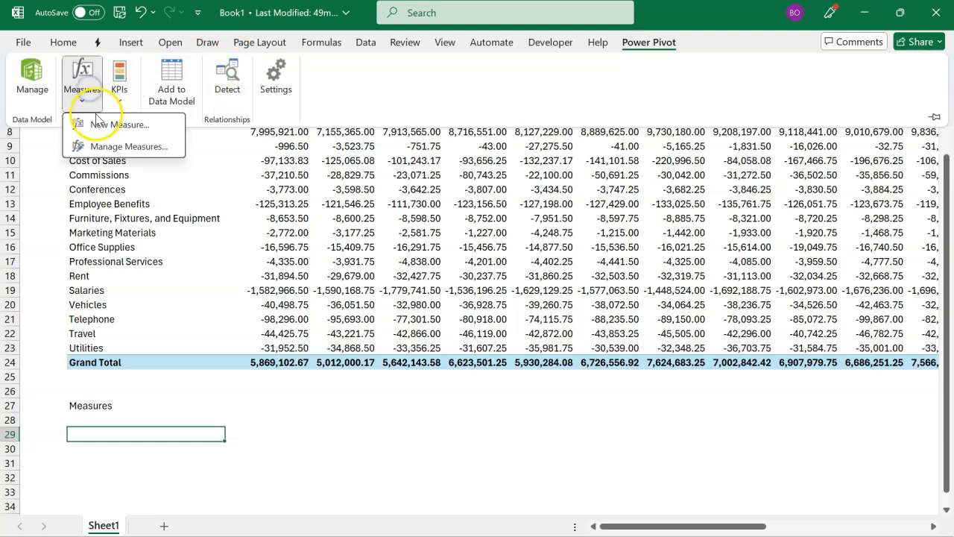
left_click(103, 123)
left_click_drag(379, 168, 280, 170)
type("Net")
Step: Enter the formula =[Income]+[Expense] for the Net measure
left_click(331, 240)
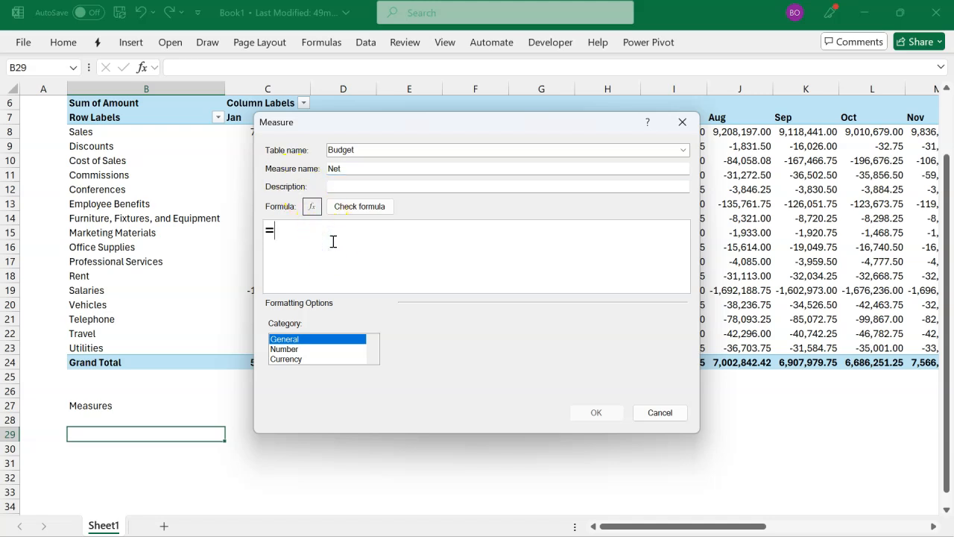
type("[")
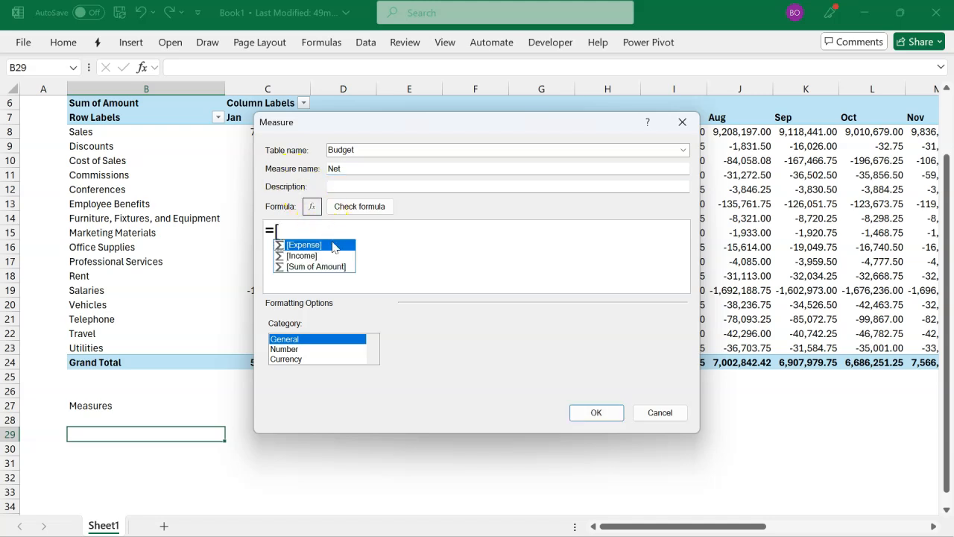
key("Down")
key("Tab")
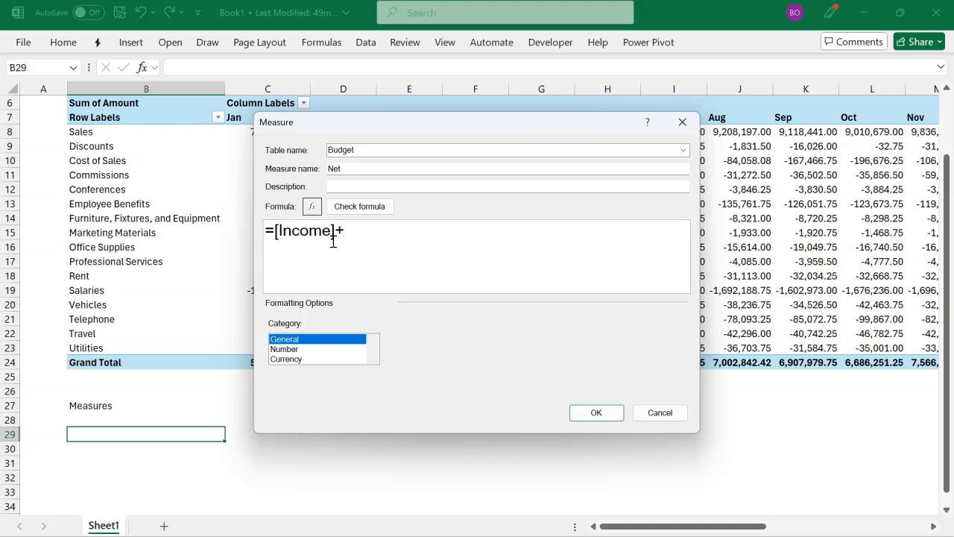
type("[")
key("Tab")
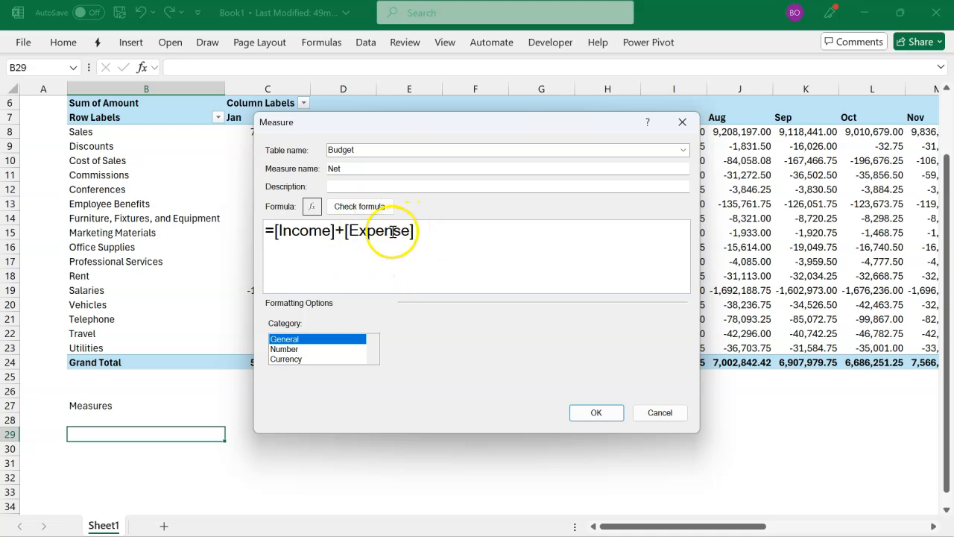
Step: Set the Net measure to the Number category with a 1000 separator, check its formula and save it
left_click(313, 349)
left_click(398, 379)
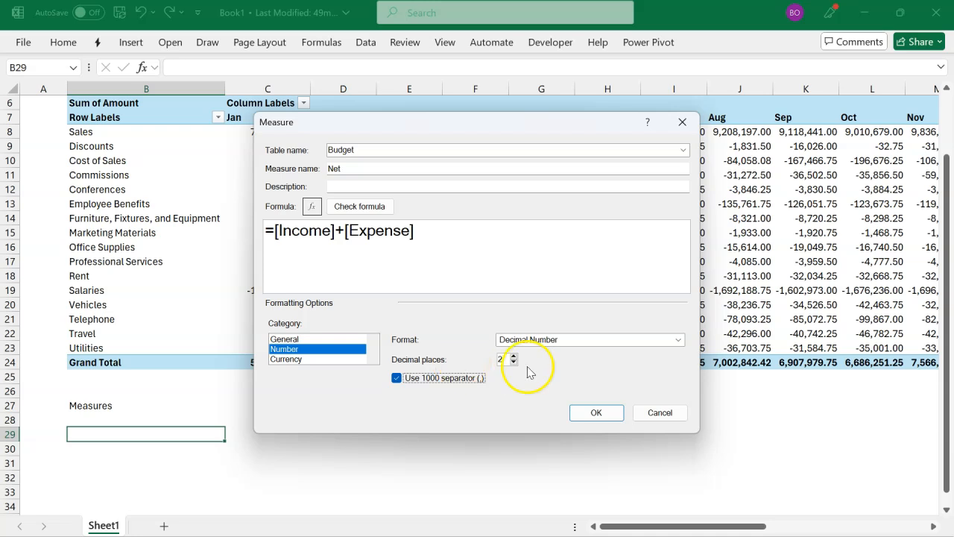
left_click(357, 207)
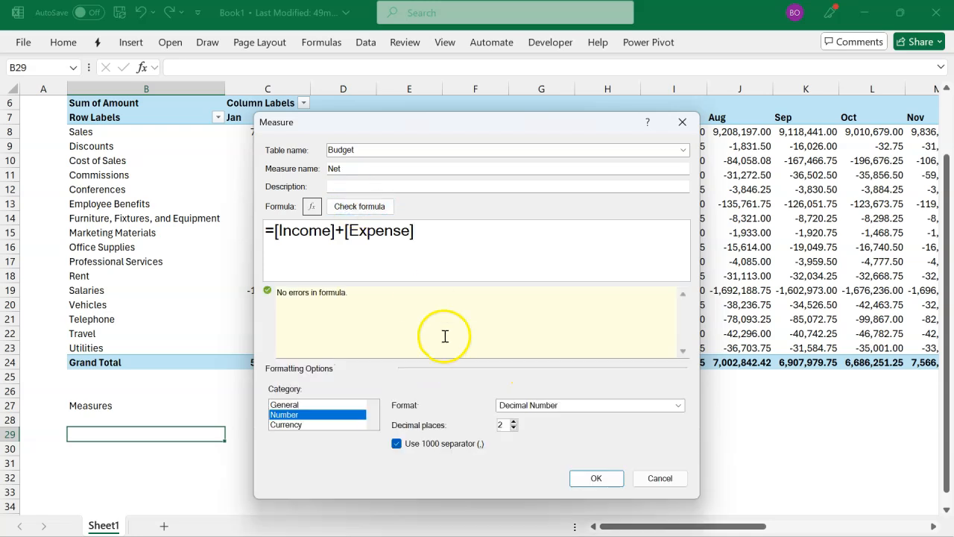
left_click(595, 478)
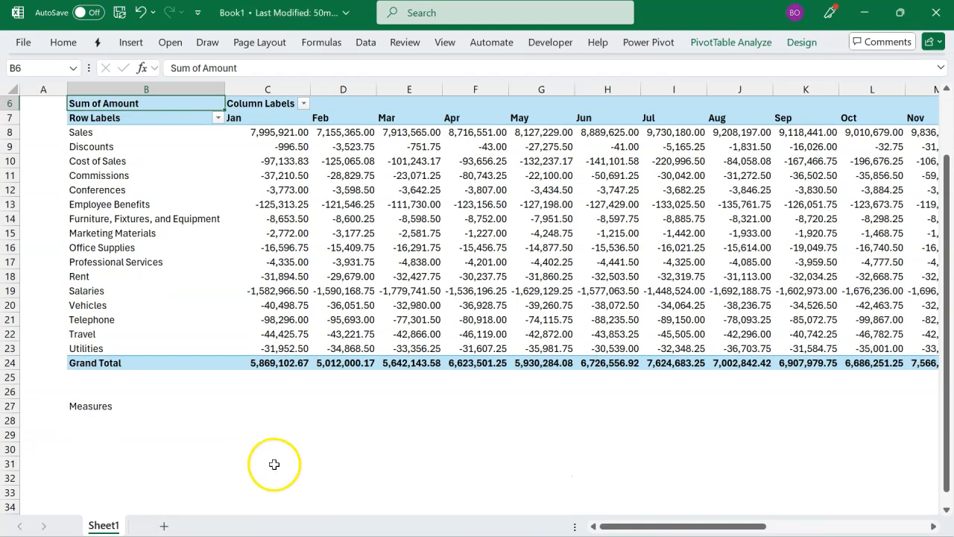
Step: Enter the labels Income, Expense and Net in cells B29 to B31 below the Measures heading
left_click(135, 429)
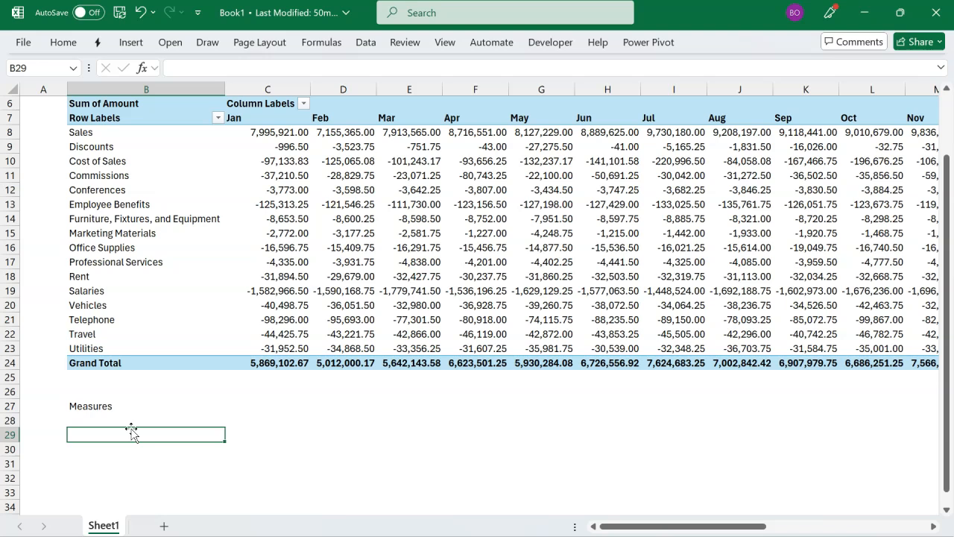
scroll(178, 388, "down", 2)
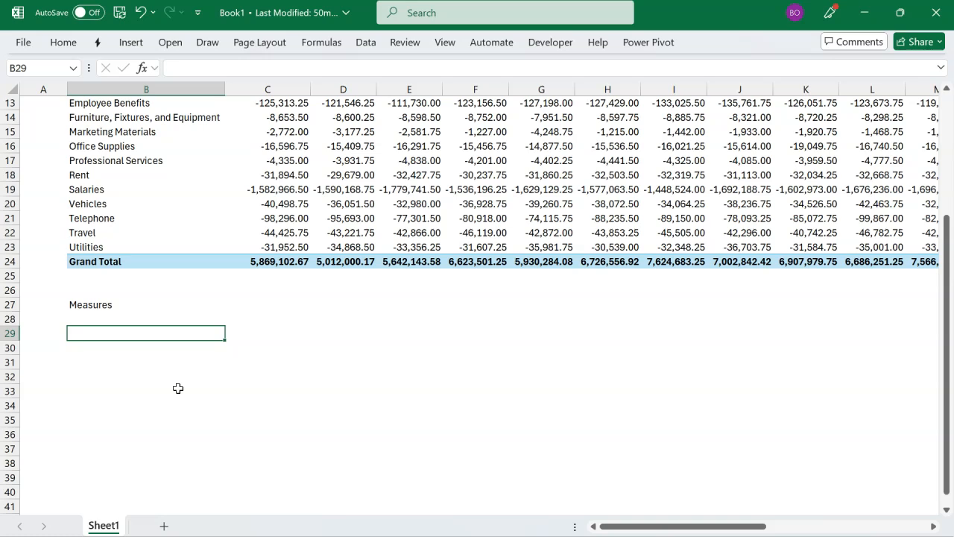
type("Income")
key("Return")
type("Expense")
key("Return")
type("Net")
Step: Begin a CUBEVALUE formula in C29 beside the Income label, using "ThisWorkbookDataModel" as its connection
key("Tab")
key("Up")
key("Up")
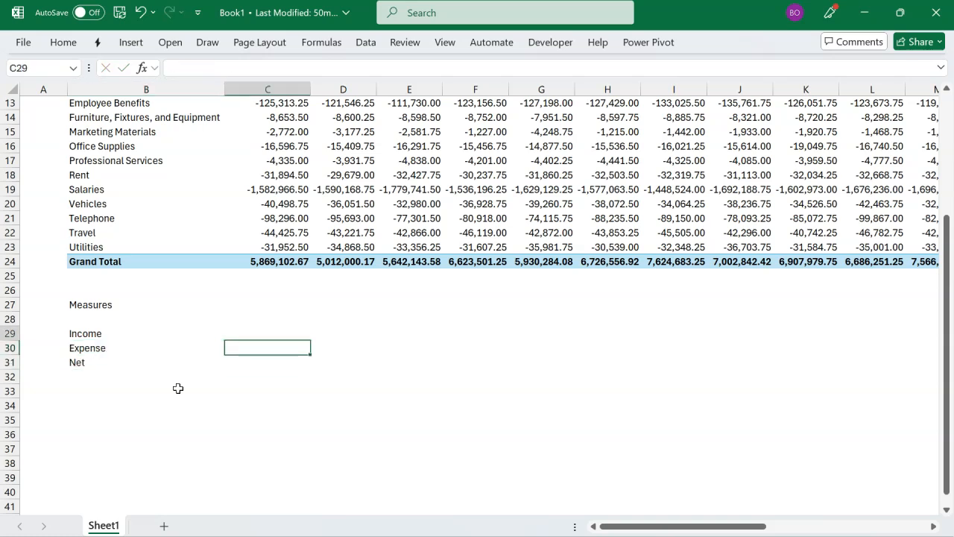
type("=cub")
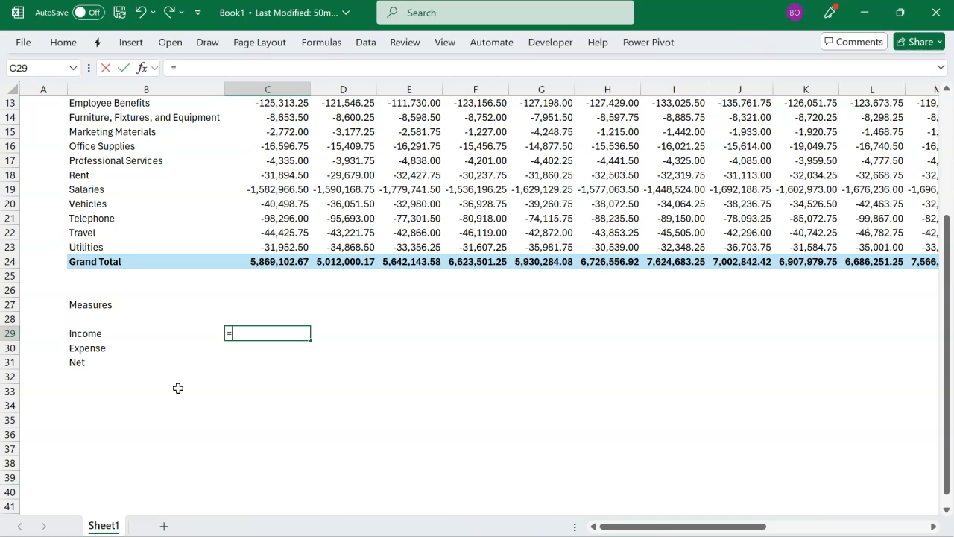
key("Down")
key("Down")
key("Down")
key("Down")
key("Down")
key("Down")
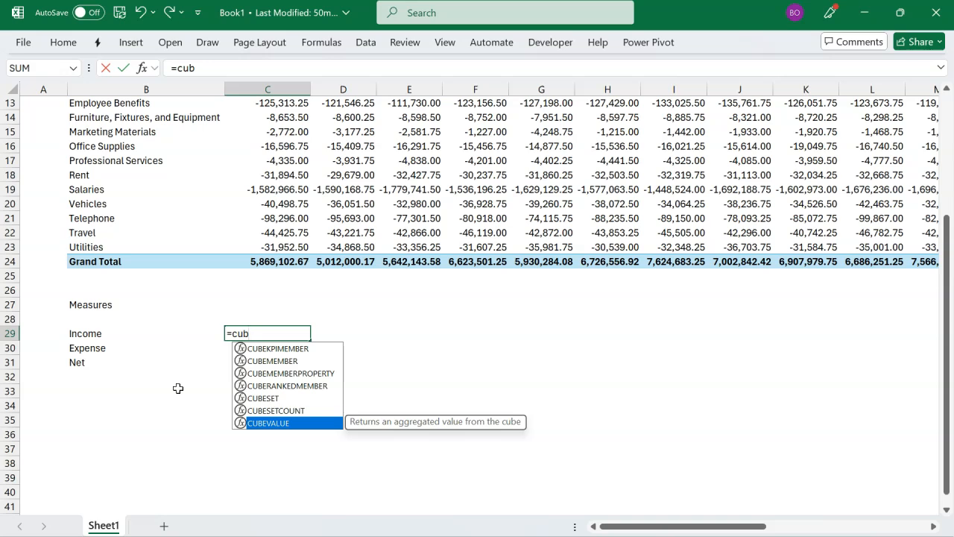
key("Tab")
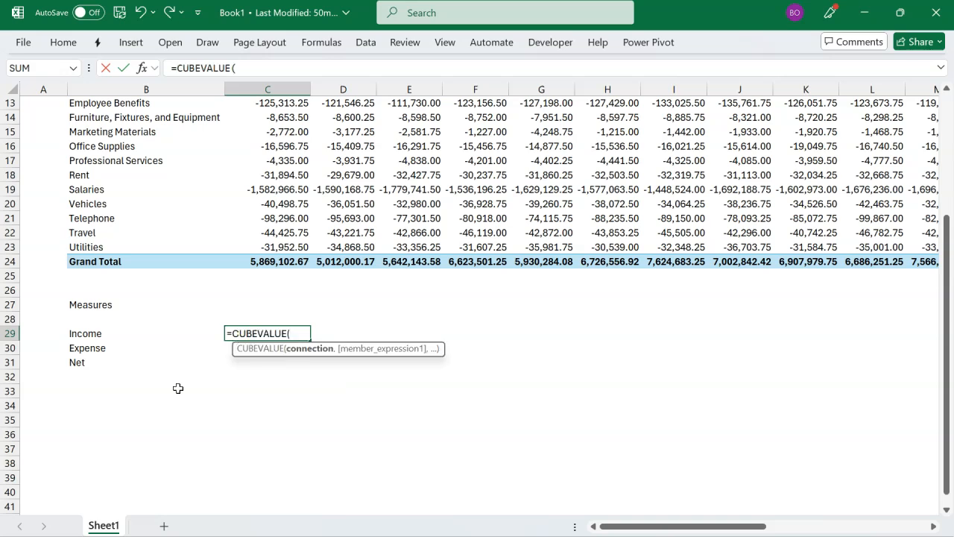
type("\"")
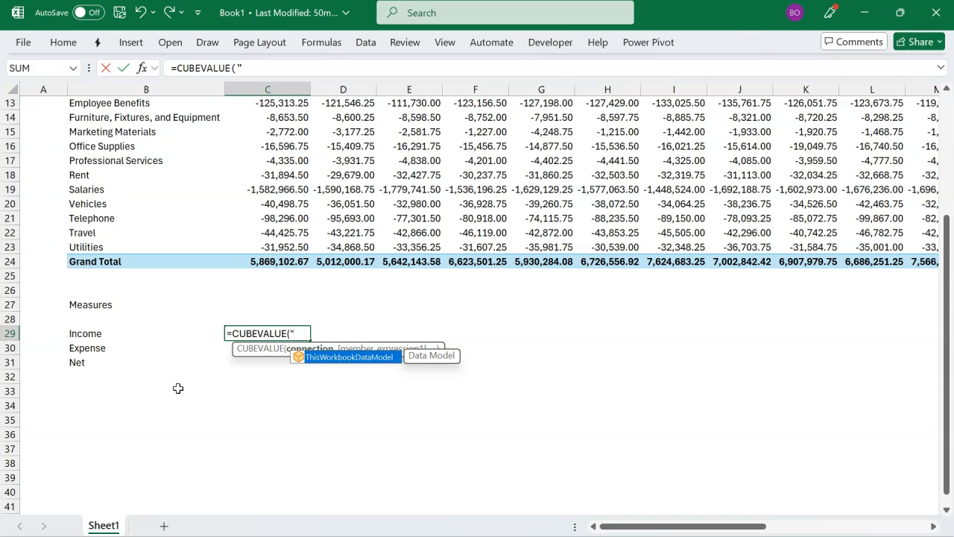
key("Tab")
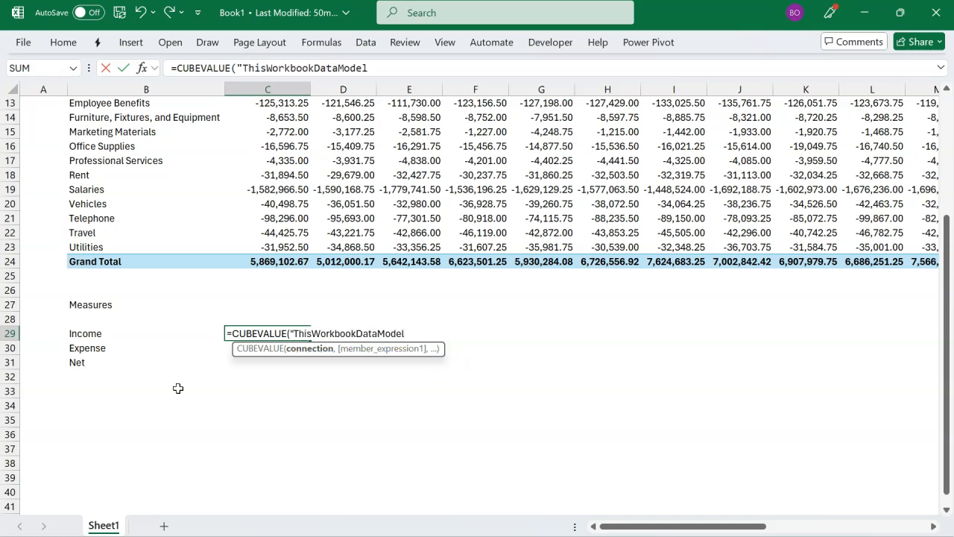
Step: Complete the C29 formula with the member expression "[Measures].[Income]" and enter it
type(",")
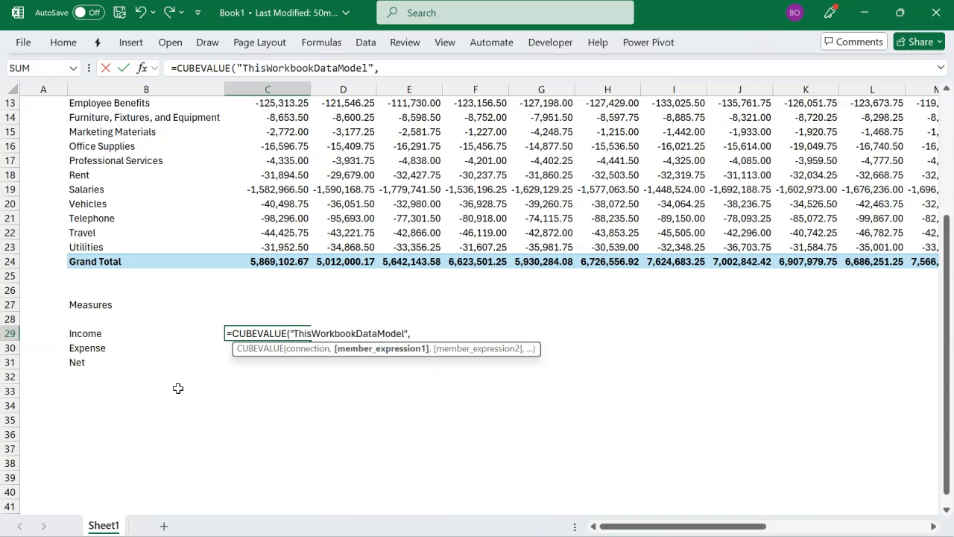
type("\"")
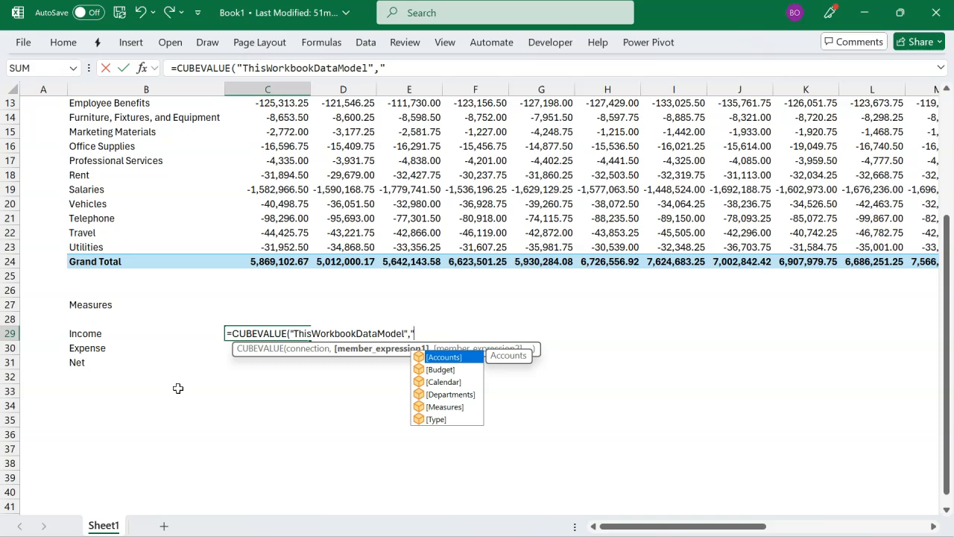
key("Down")
key("Down")
key("Down")
key("Down")
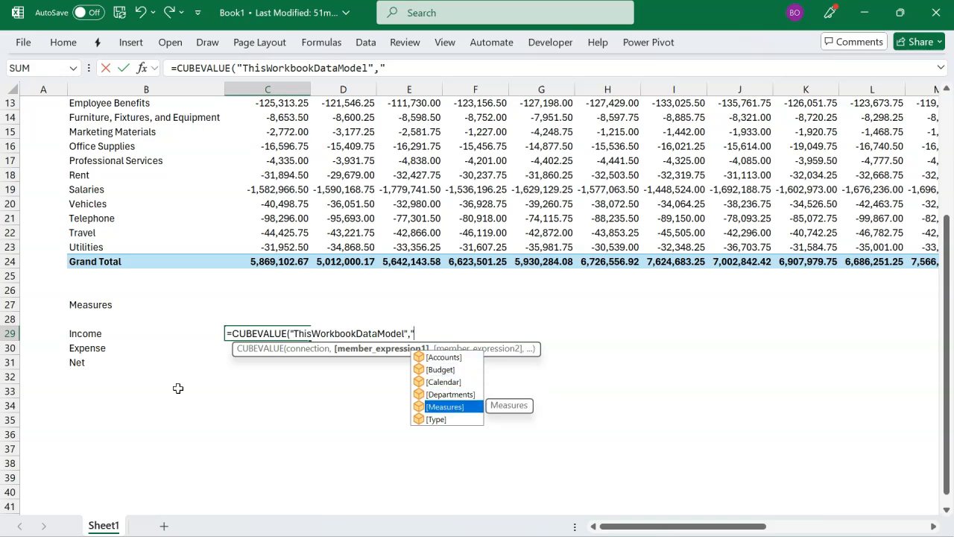
key("Tab")
type(".")
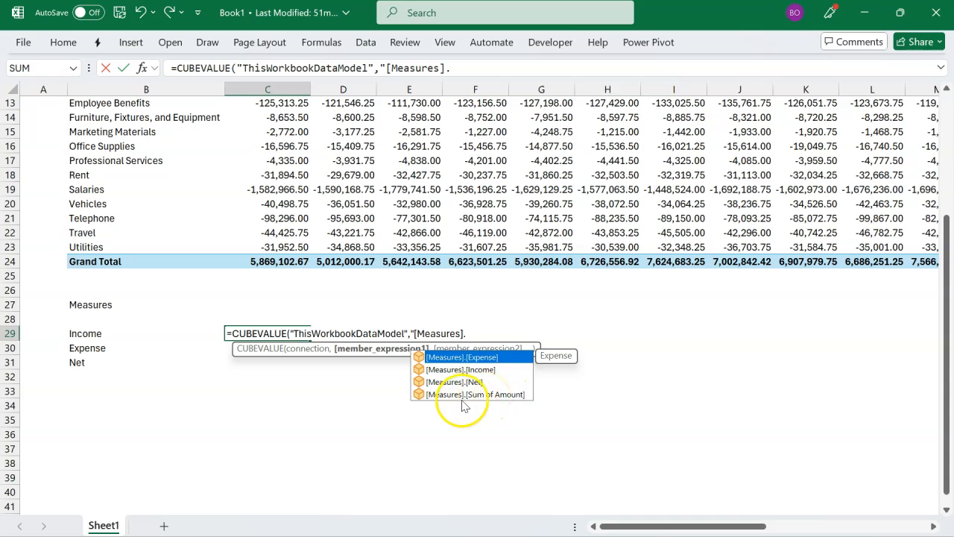
left_click(486, 369)
double_click(493, 371)
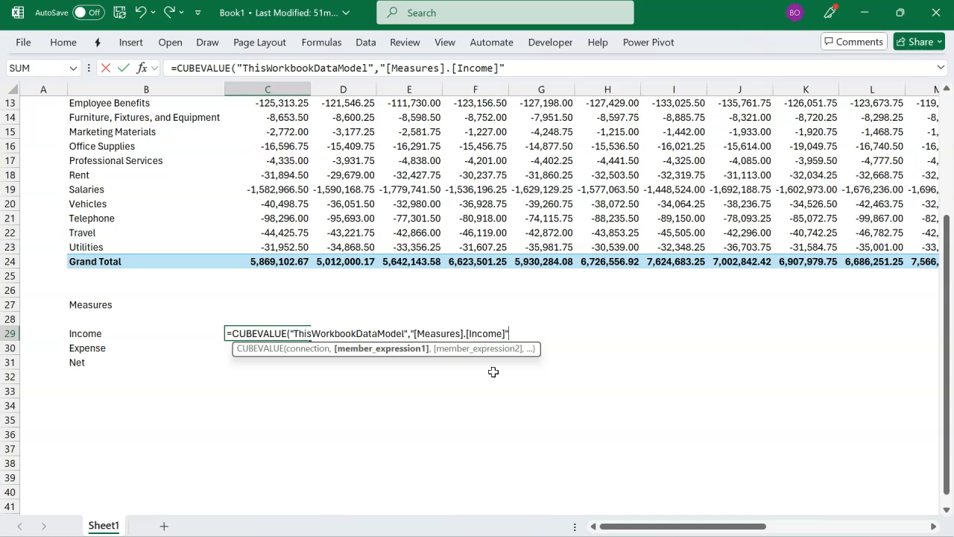
type(")")
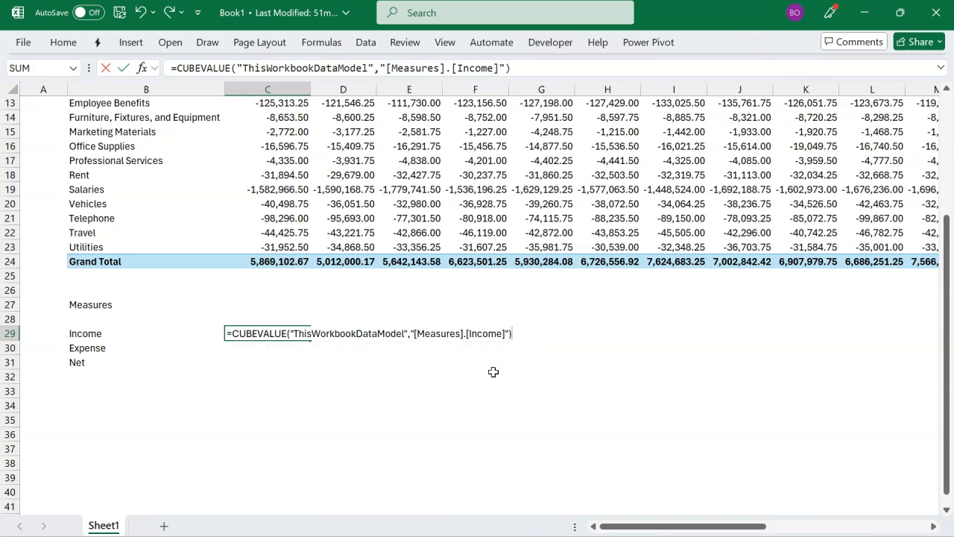
key("Return")
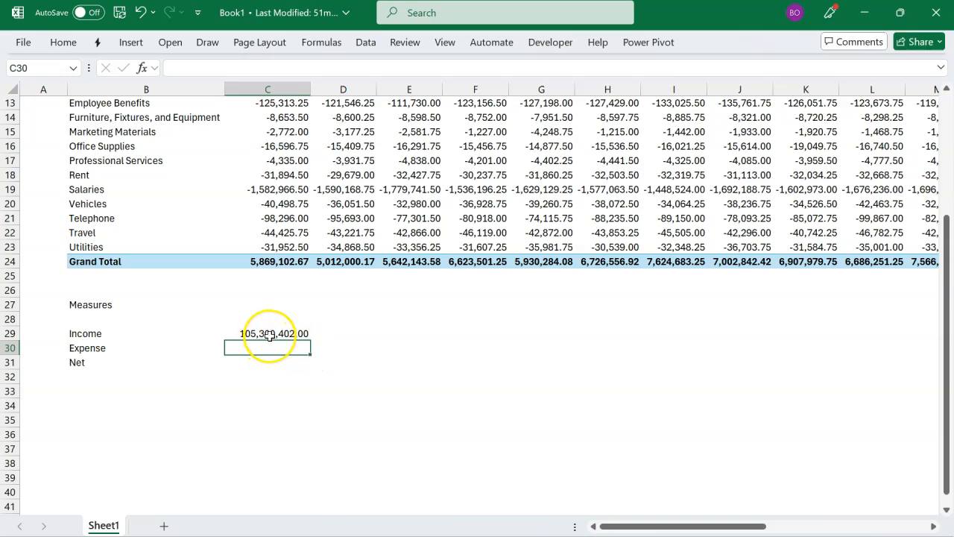
Step: Reopen the Income formula in C29 for editing and add Slicer_Department as its second member expression
scroll(269, 335, "up", 4)
scroll(269, 337, "up", 1)
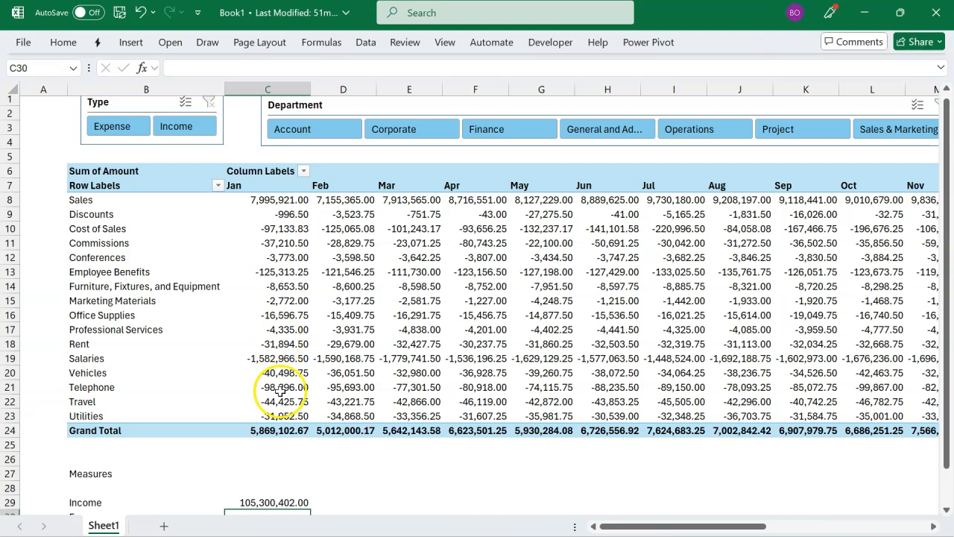
left_click(269, 502)
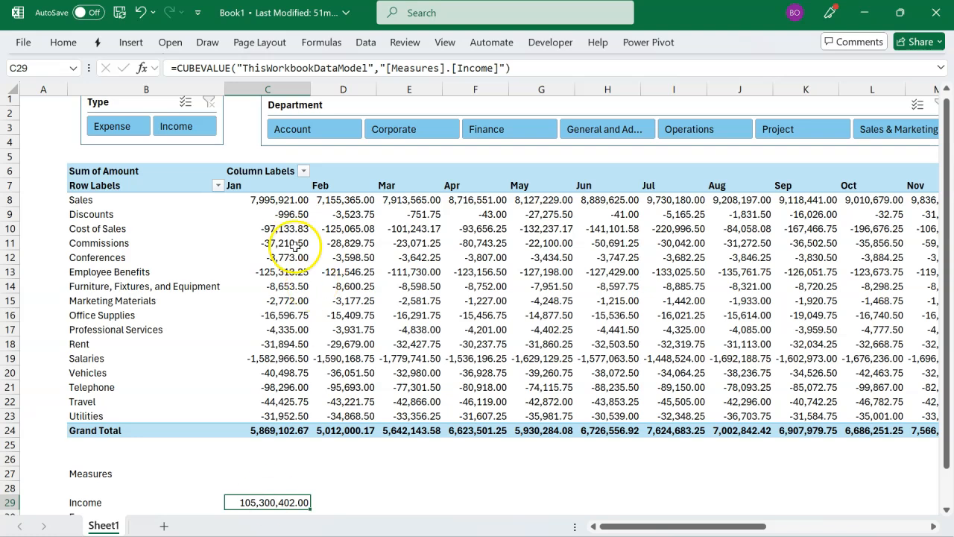
left_click(157, 104)
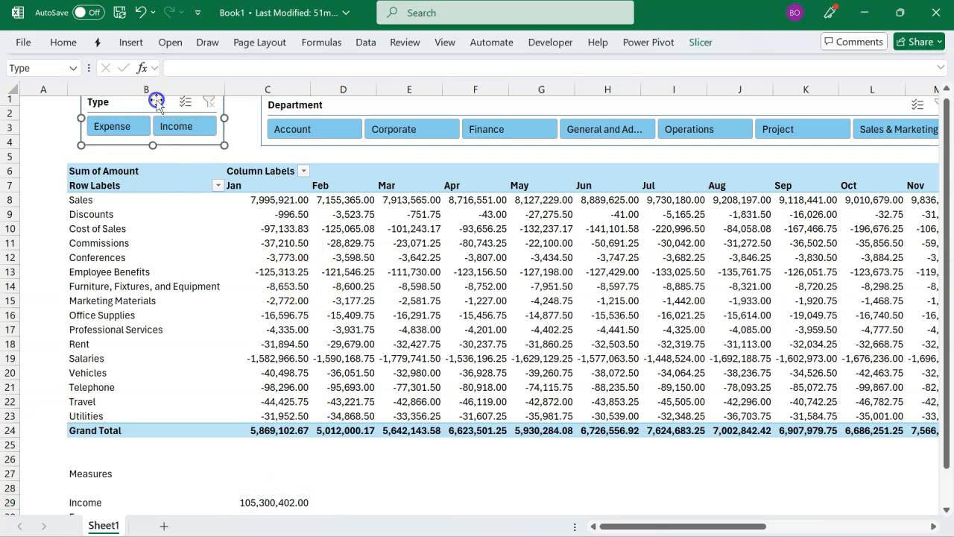
left_click(295, 103)
scroll(256, 410, "down", 2)
double_click(253, 418)
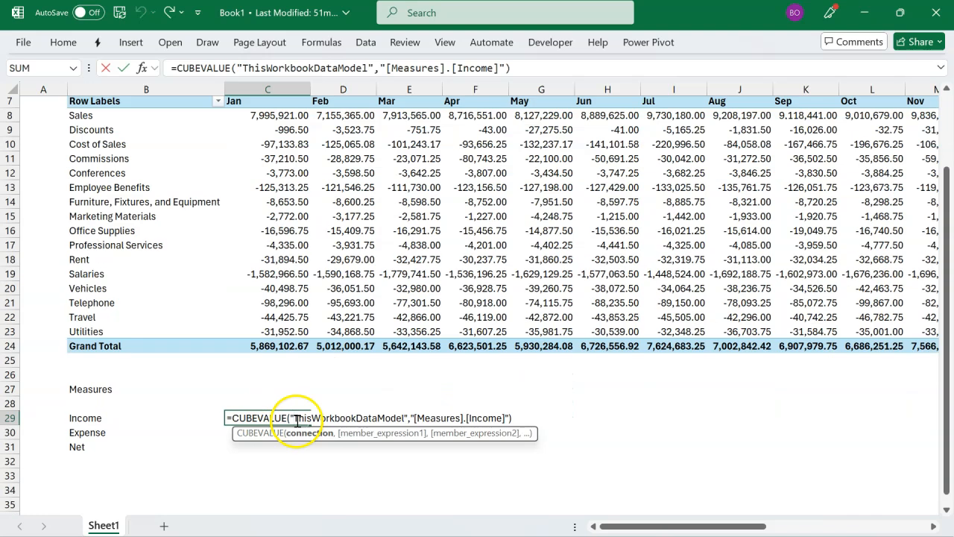
left_click(516, 418)
key("BackSpace")
type(",")
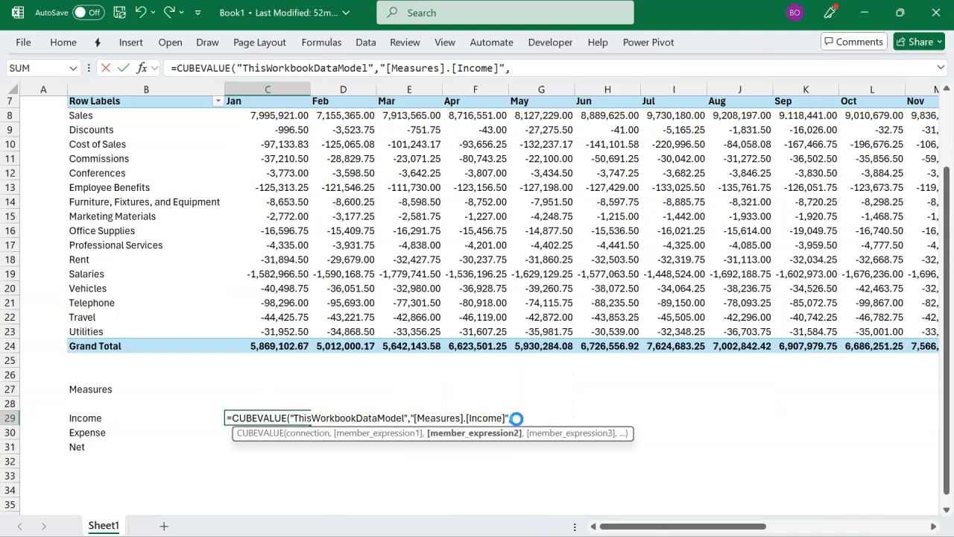
type("sl")
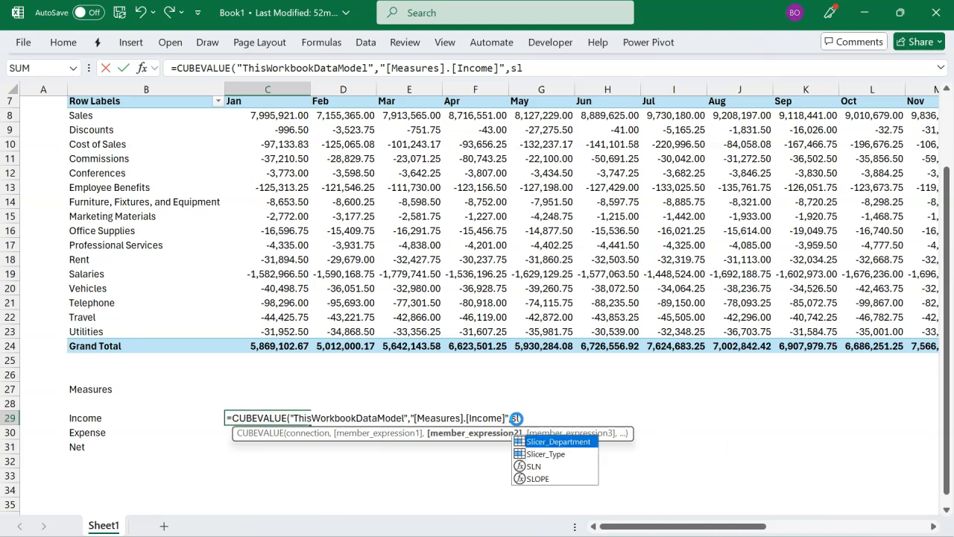
key("Tab")
Step: Add Slicer_Type as the third member expression of the Income CUBEVALUE formula and enter it
type(",sl")
key("Down")
key("Tab")
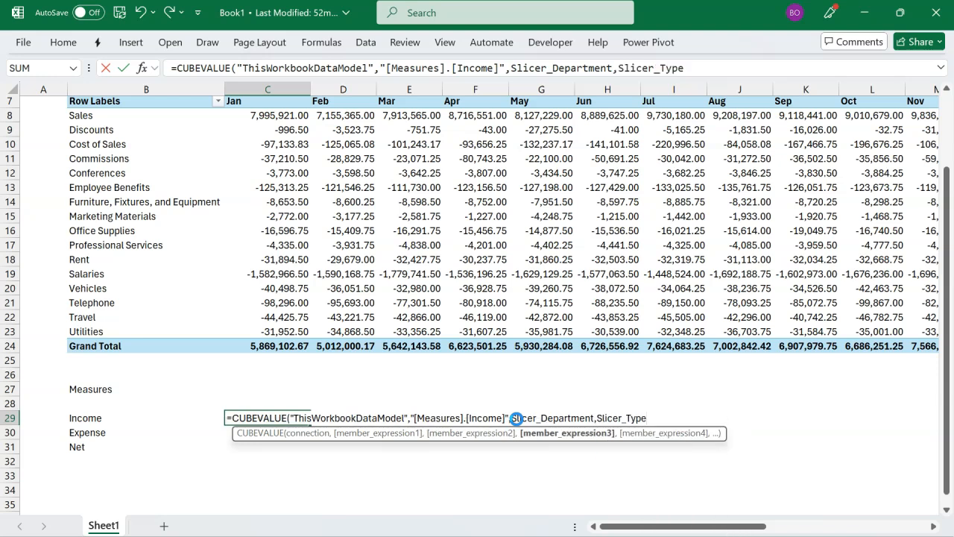
type(")")
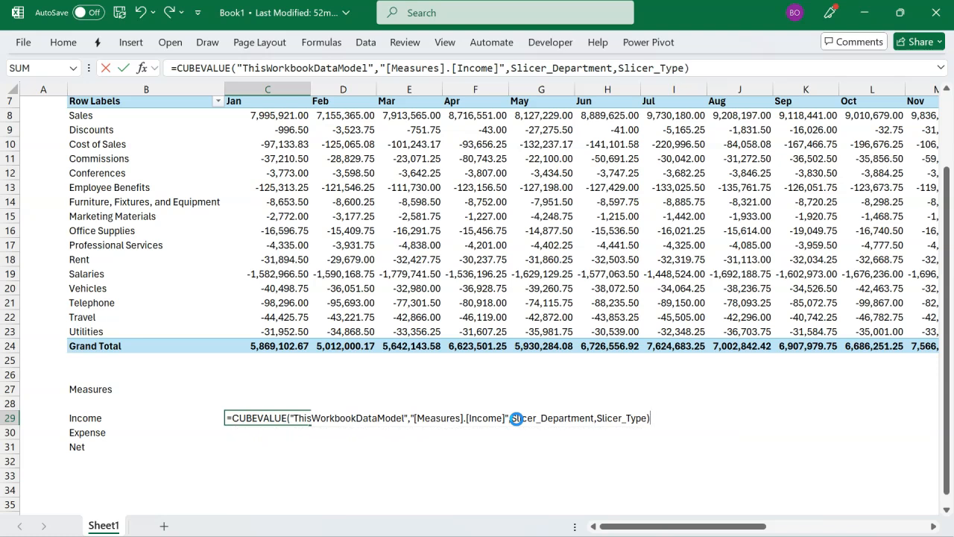
key("Return")
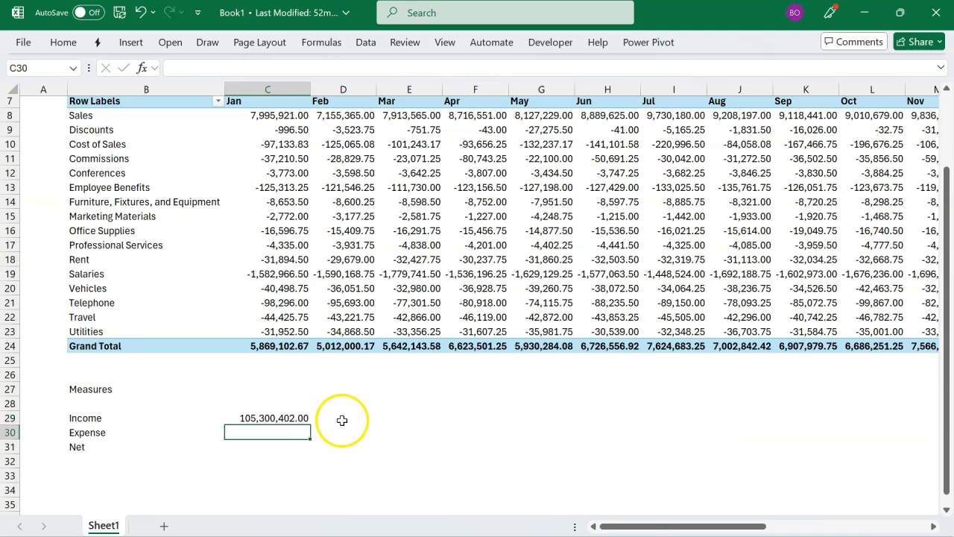
Step: Test the Income formula by filtering the Department slicer to Sales & Marketing and Project, and clear the filter
scroll(373, 309, "up", 2)
left_click(171, 169)
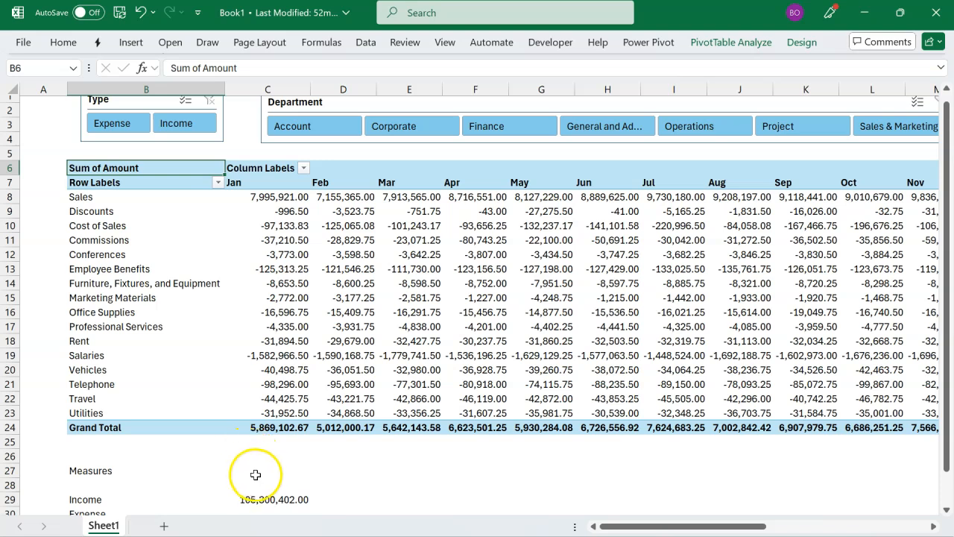
left_click(263, 497)
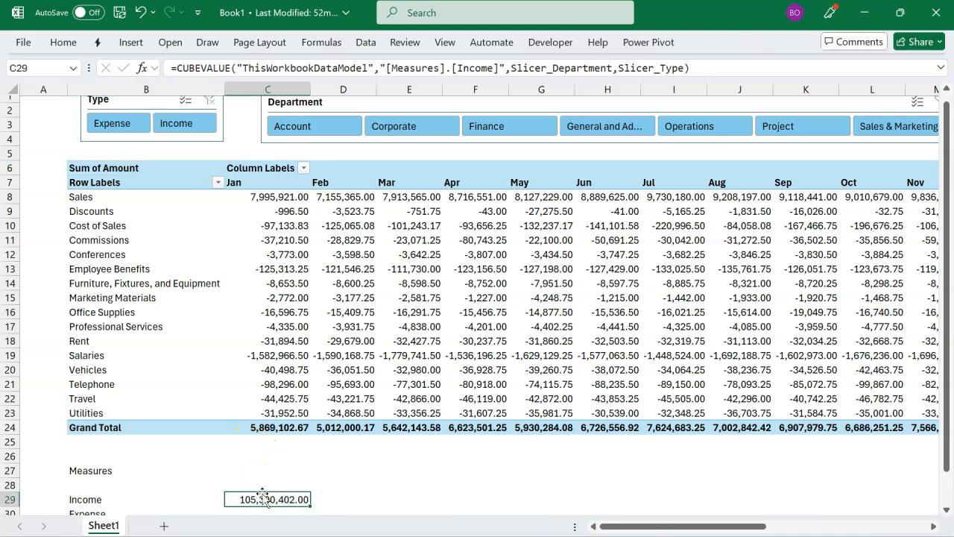
left_click(878, 136)
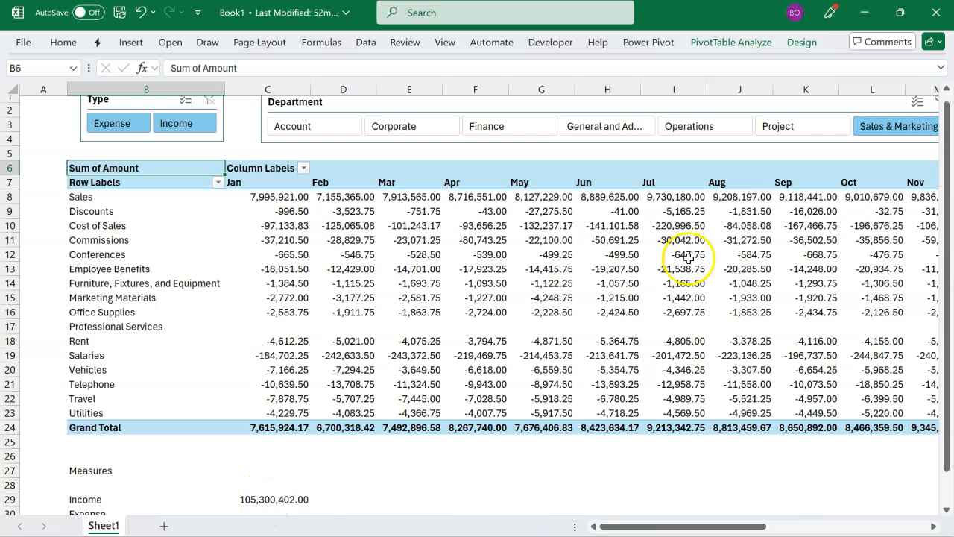
left_click(787, 131)
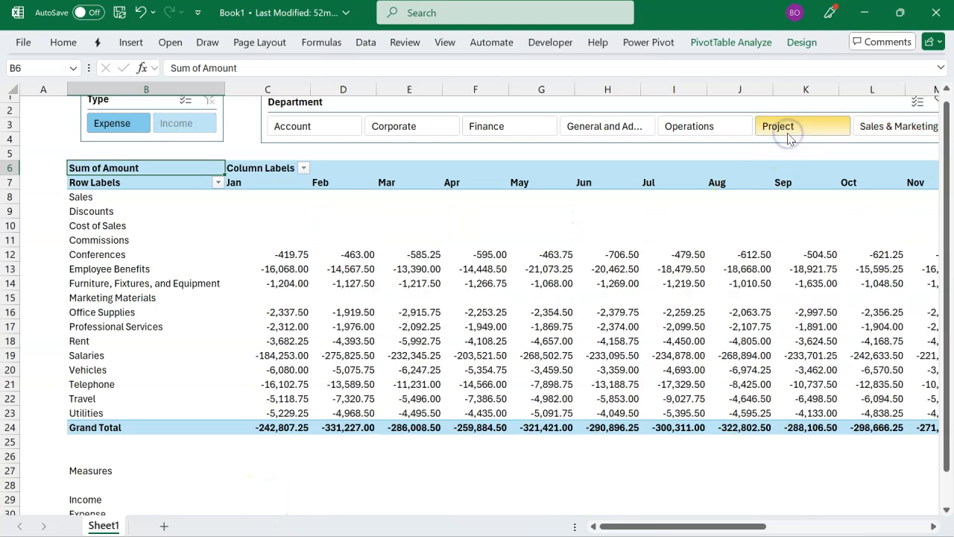
left_click(872, 125)
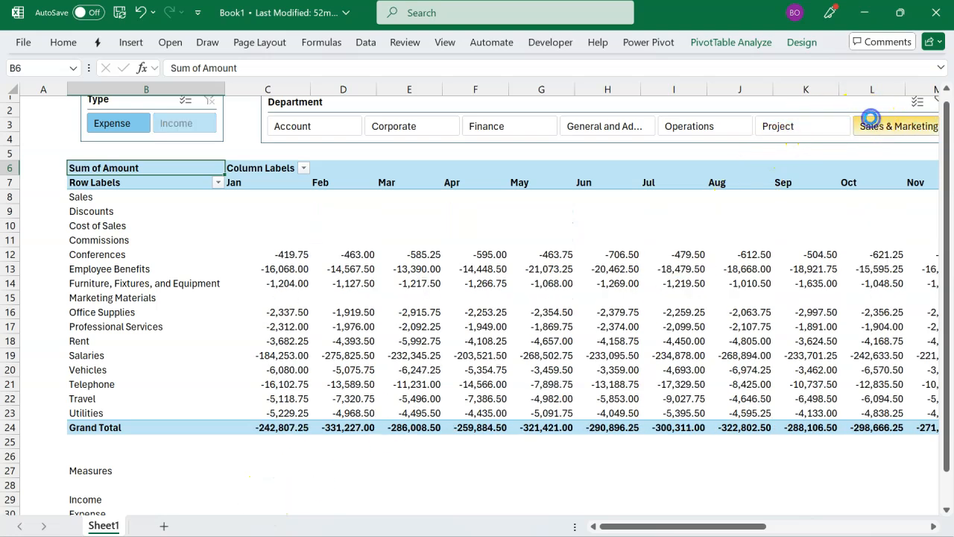
left_click(936, 105)
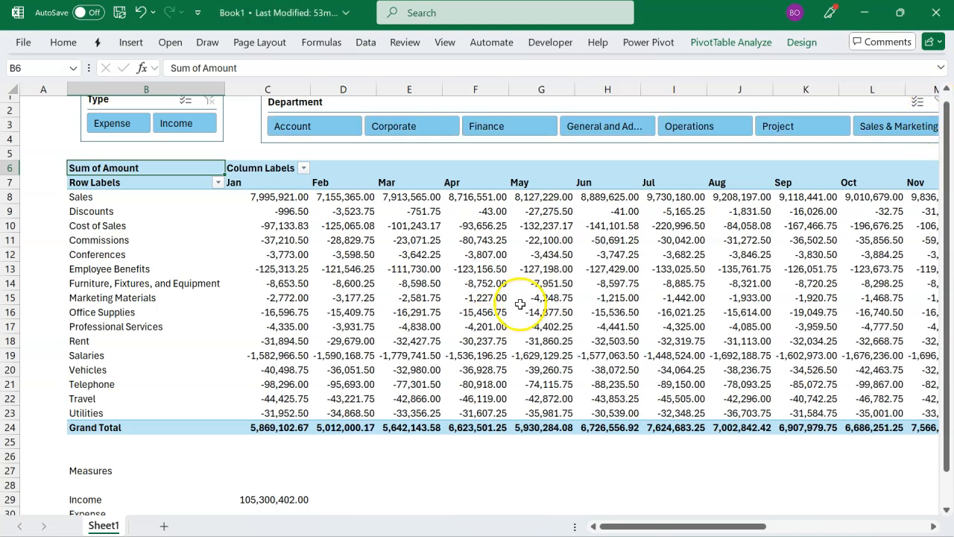
Step: Copy the Income CUBEVALUE formula into C30 beside Expense and change its measure to [Measures].[Expense]
scroll(514, 304, "down", 2)
left_click(267, 437)
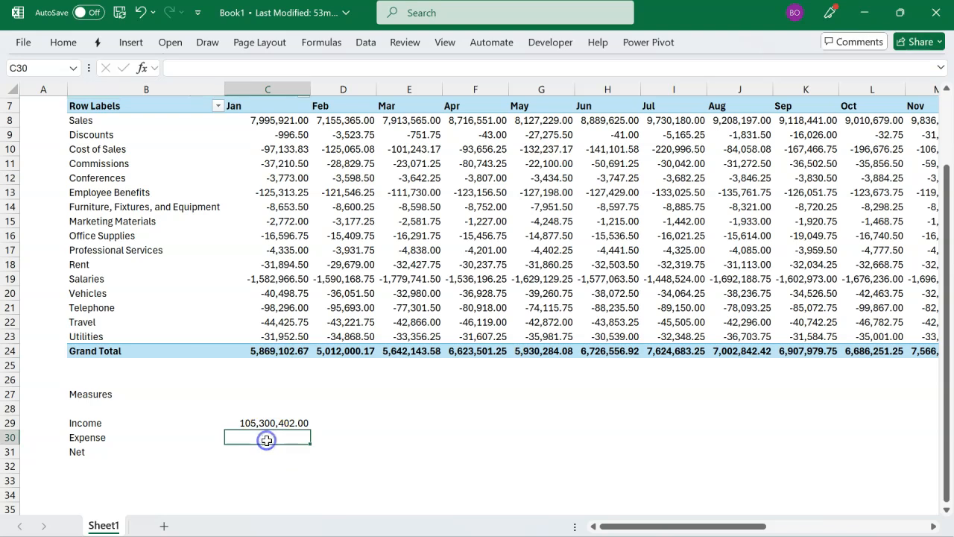
type("=CUBEVALUE(\"ThisWorkbookDataModel\",\"[Measures].[Income]\",Slicer_Department,Slicer_Type)")
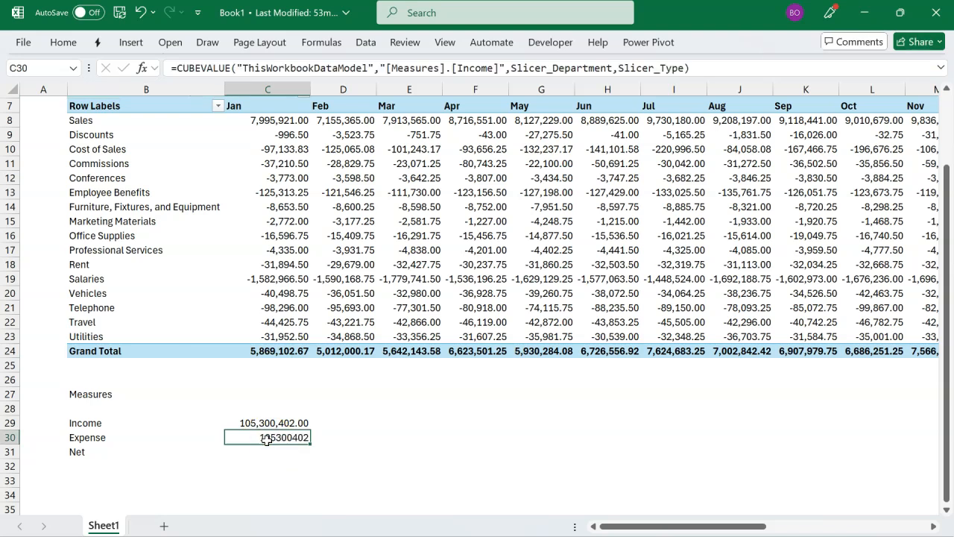
double_click(267, 438)
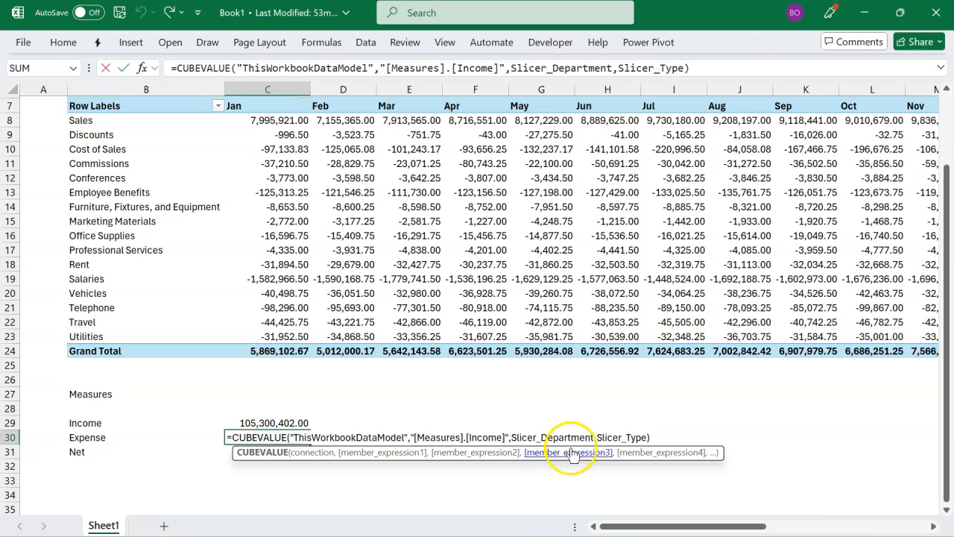
left_click(503, 438)
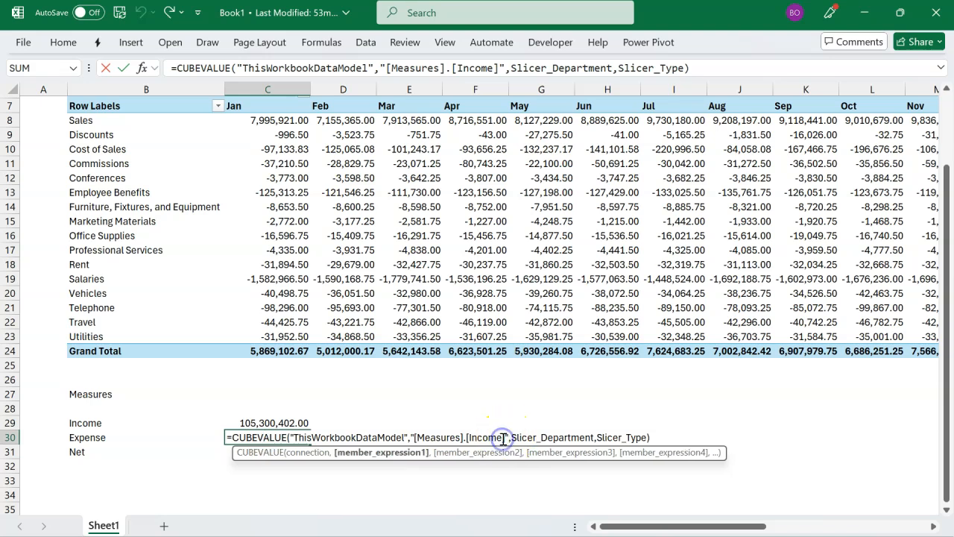
key("BackSpace")
key("BackSpace")
key("BackSpace")
key("BackSpace")
key("BackSpace")
key("BackSpace")
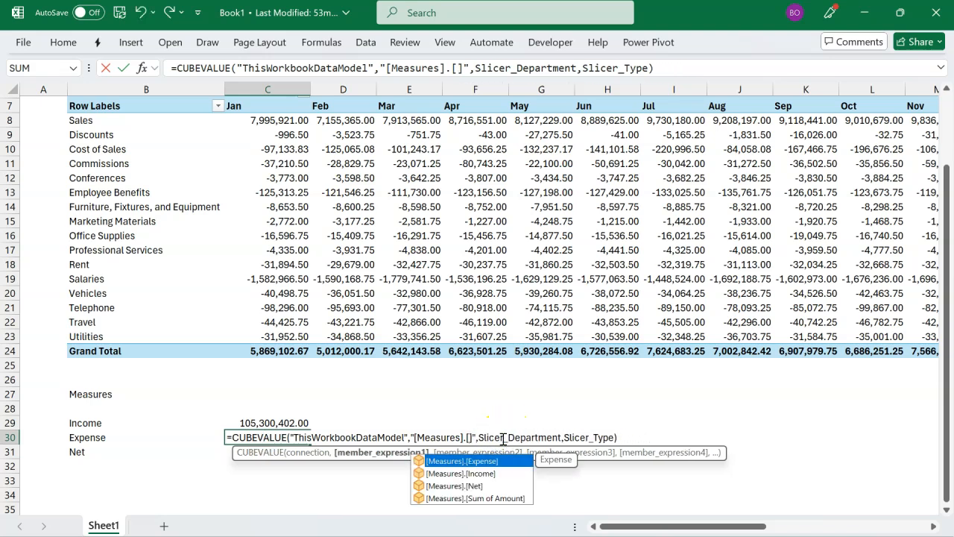
key("Tab")
key("Return")
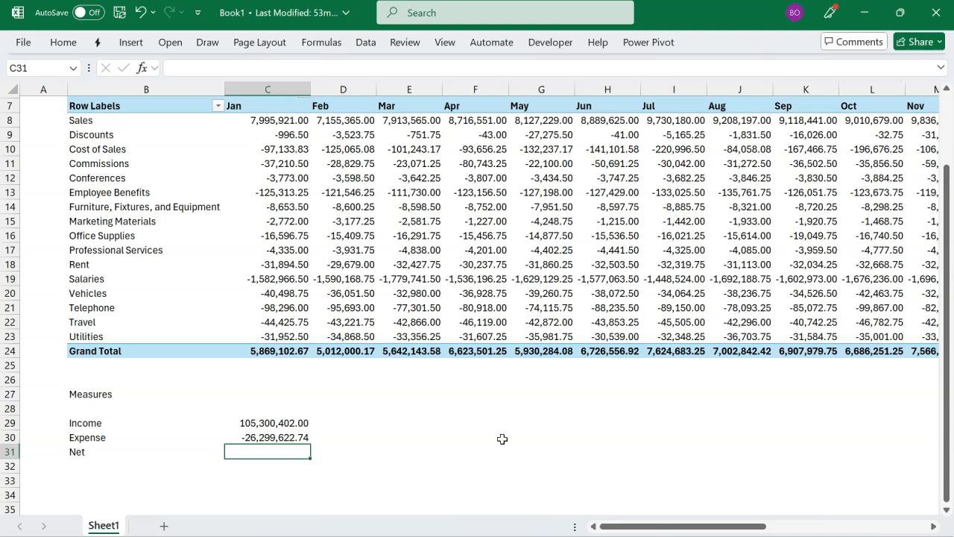
Step: Fill the Expense formula down into C31 beside Net and change its measure to [Measures].[Net]
key("ctrl+d")
double_click(286, 451)
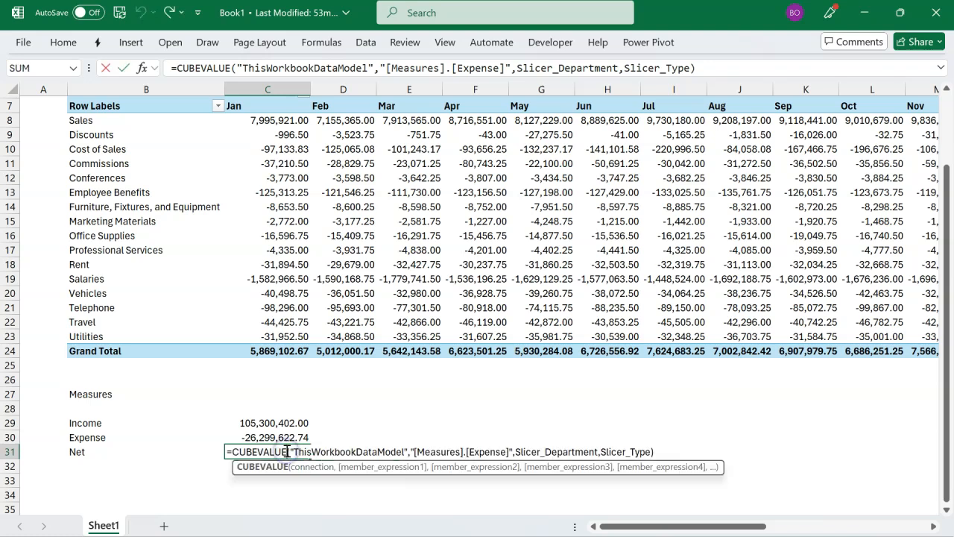
left_click(508, 450)
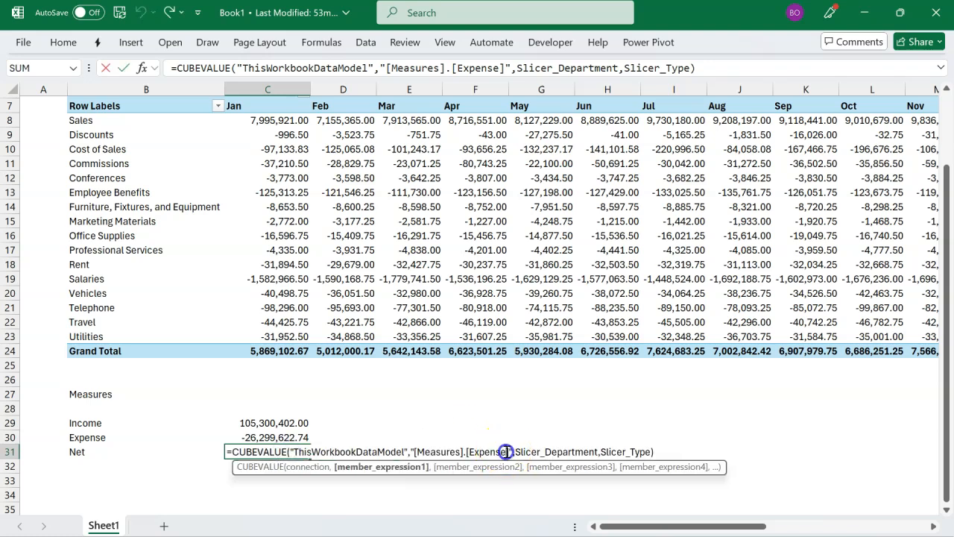
key("BackSpace")
key("BackSpace")
key("BackSpace")
key("BackSpace")
key("BackSpace")
key("BackSpace")
key("BackSpace")
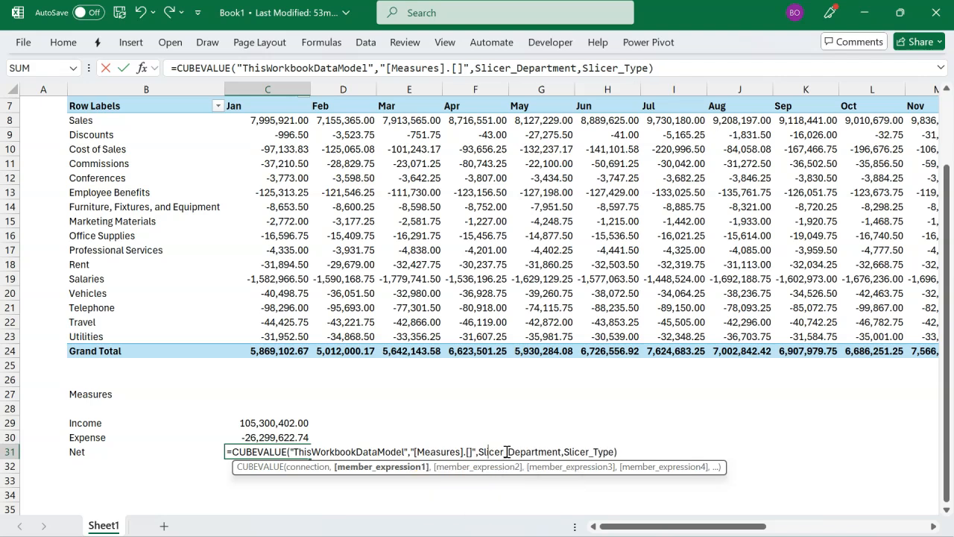
type("Net")
key("Return")
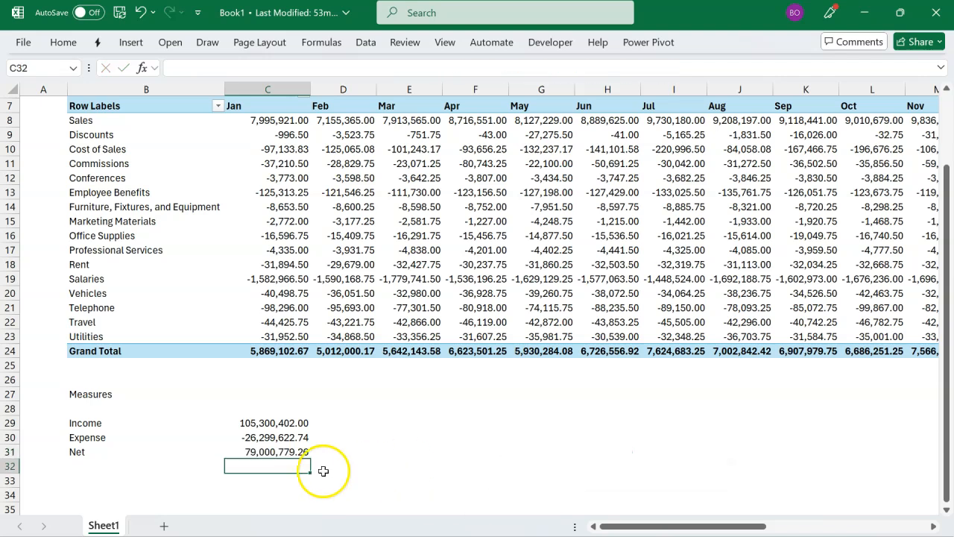
left_click_drag(294, 428, 303, 436)
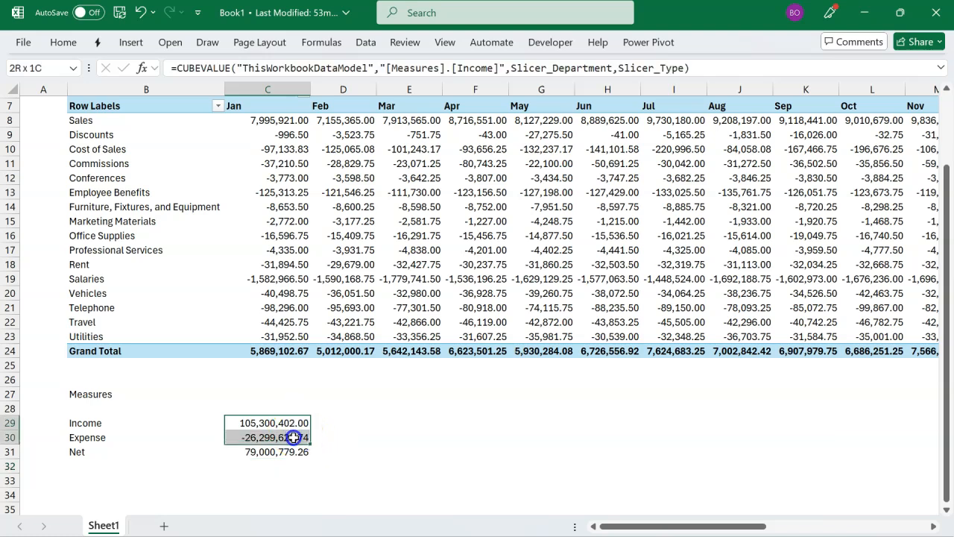
left_click(260, 453)
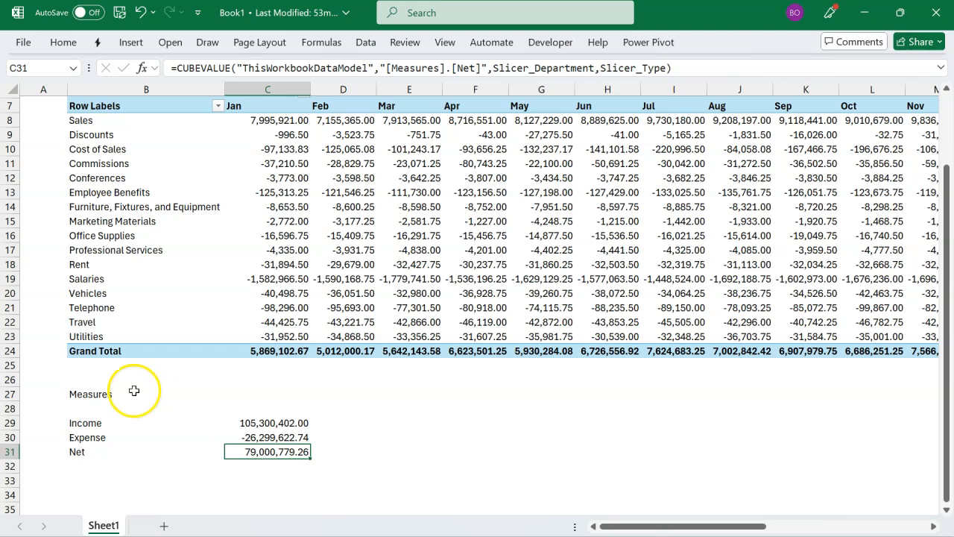
Step: Add a bottom border across B27:C27 and make the Measures heading bold
left_click_drag(102, 393, 278, 397)
key("alt+h")
key("b")
key("o")
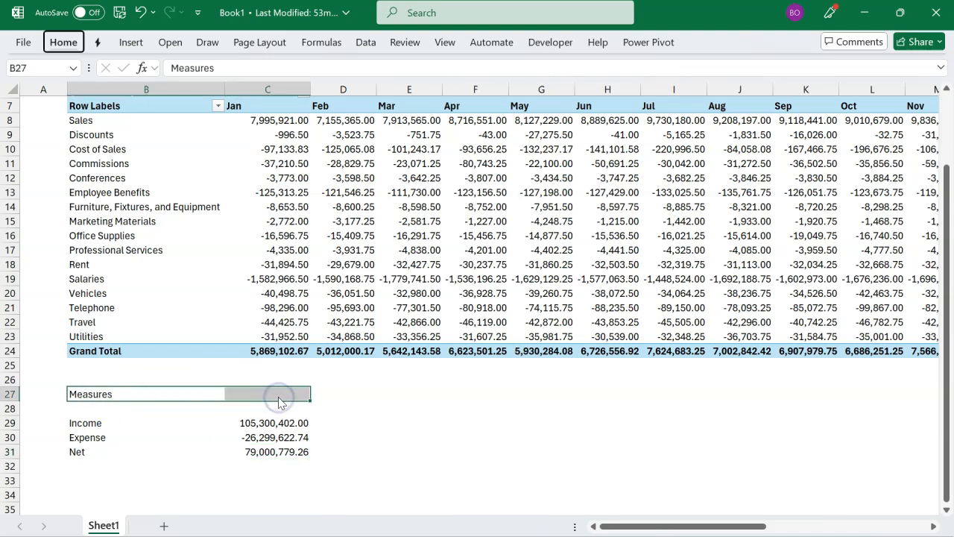
left_click(373, 412)
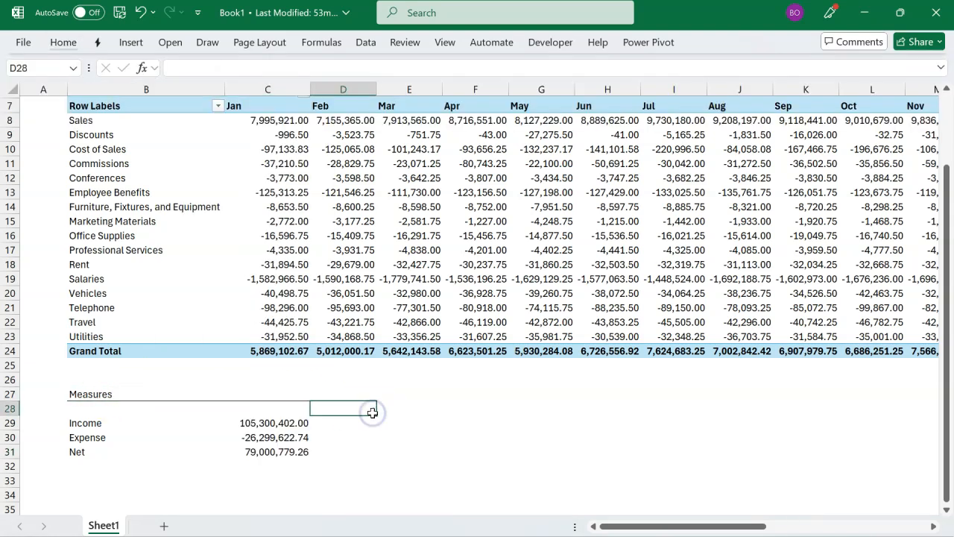
scroll(373, 410, "down", 2)
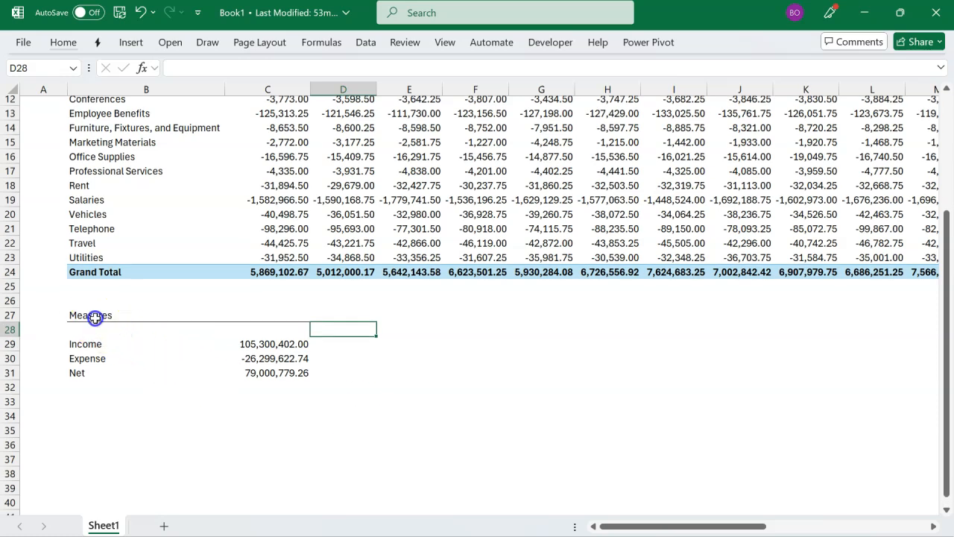
left_click(96, 315)
key("ctrl+b")
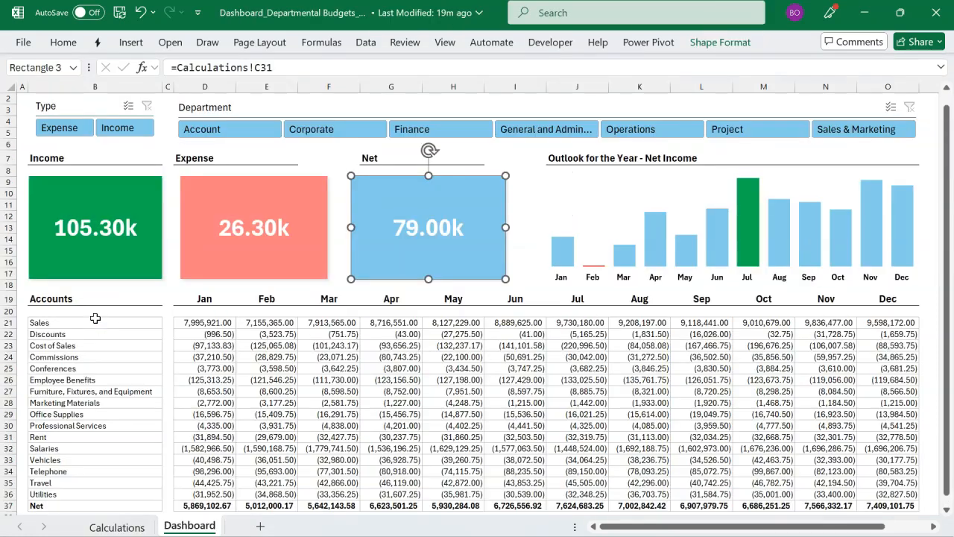
Step: Insert a PivotTable from the Data Model on the existing worksheet at B35
left_click(613, 238)
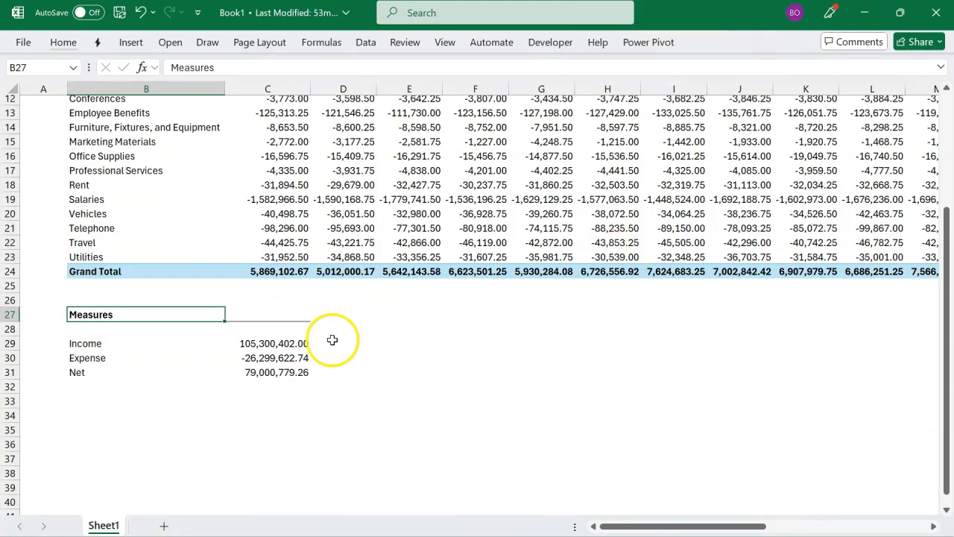
left_click(142, 424)
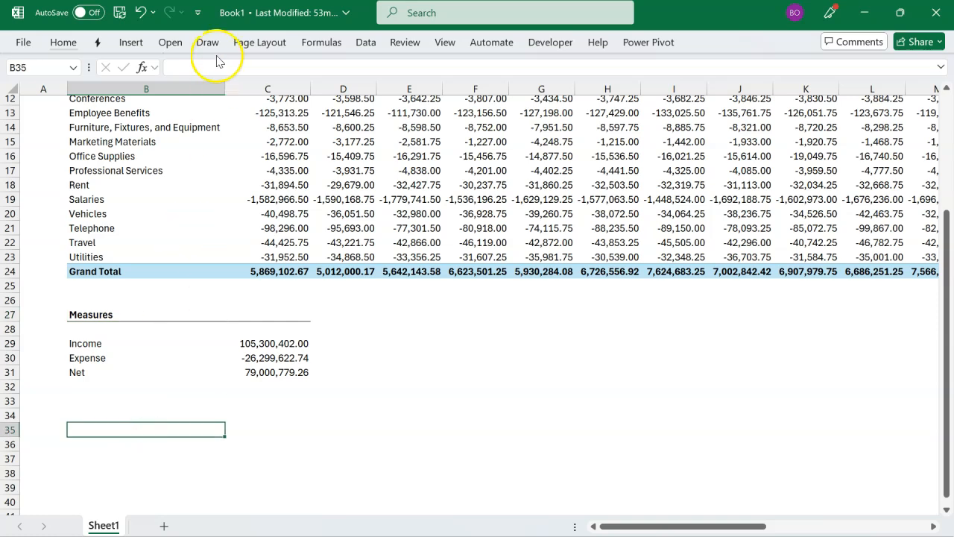
left_click(132, 42)
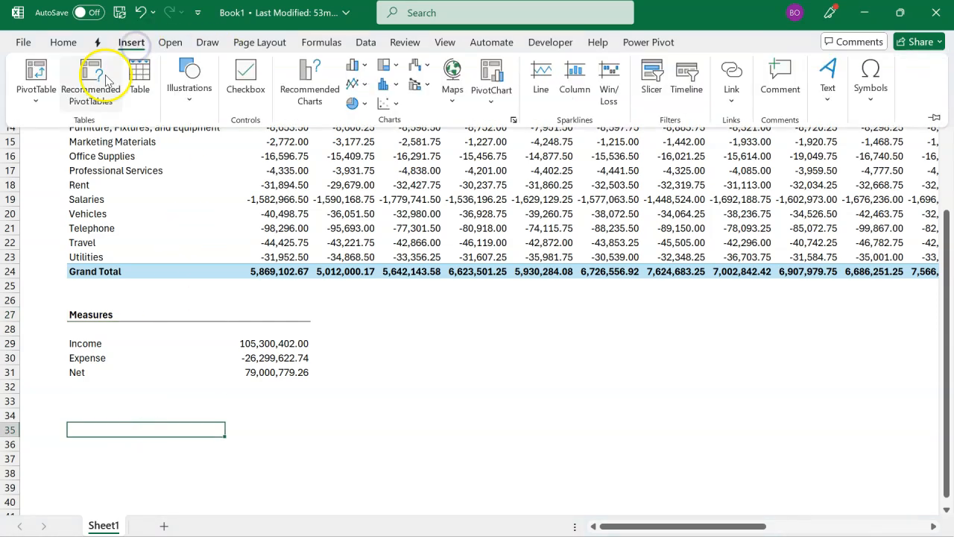
left_click(37, 95)
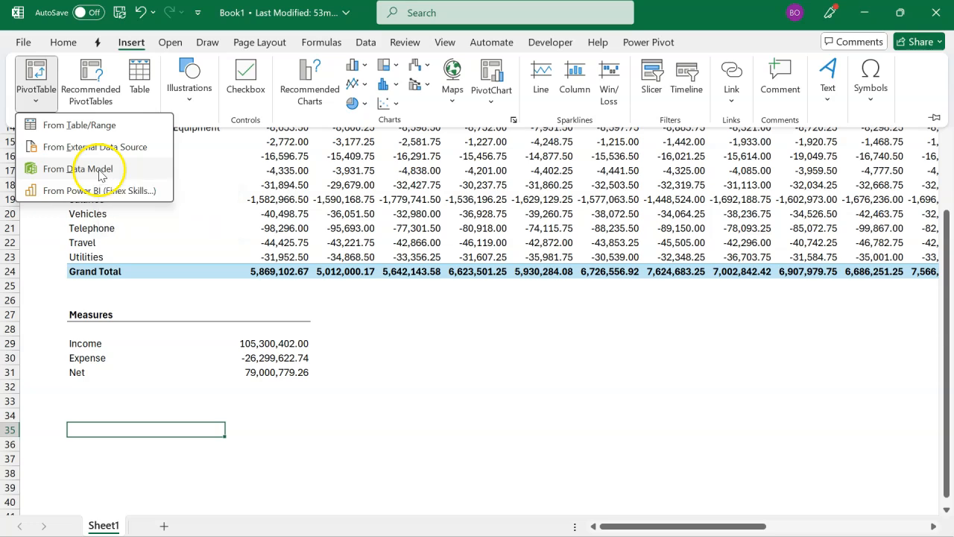
left_click(101, 171)
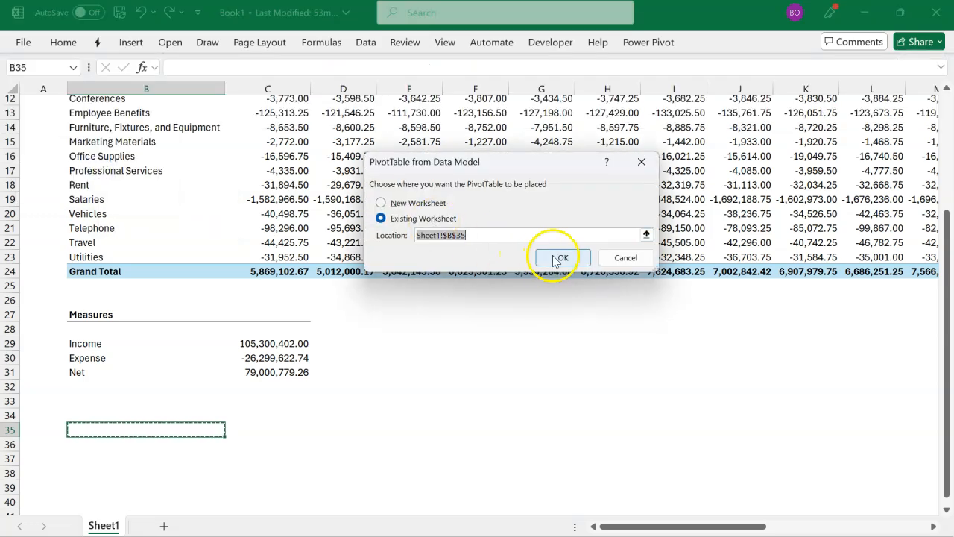
left_click(559, 257)
Step: Show the Budget table's Net measure by the Calendar table's Month Name in rows, and widen column C
left_click(712, 233)
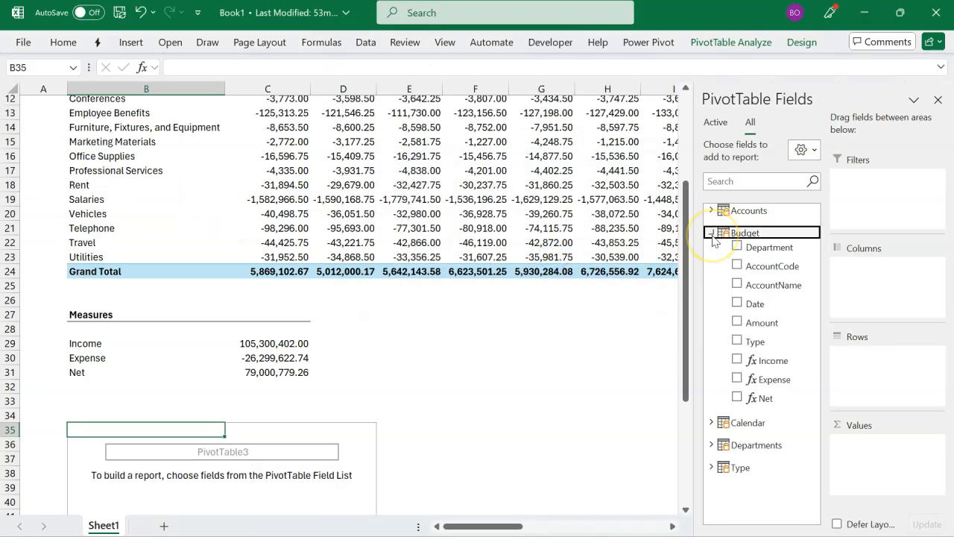
left_click(737, 397)
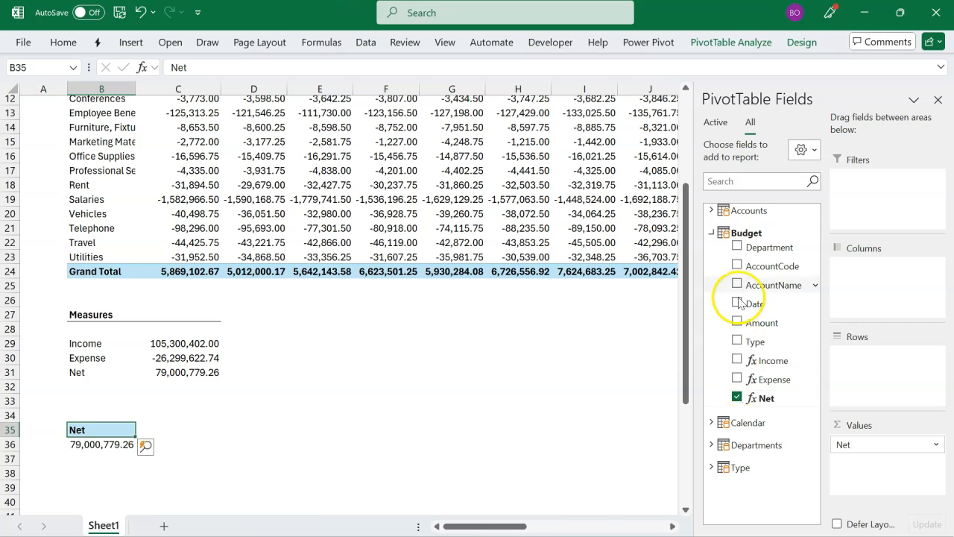
left_click(714, 235)
left_click(711, 255)
left_click(761, 309)
left_click_drag(864, 357, 863, 356)
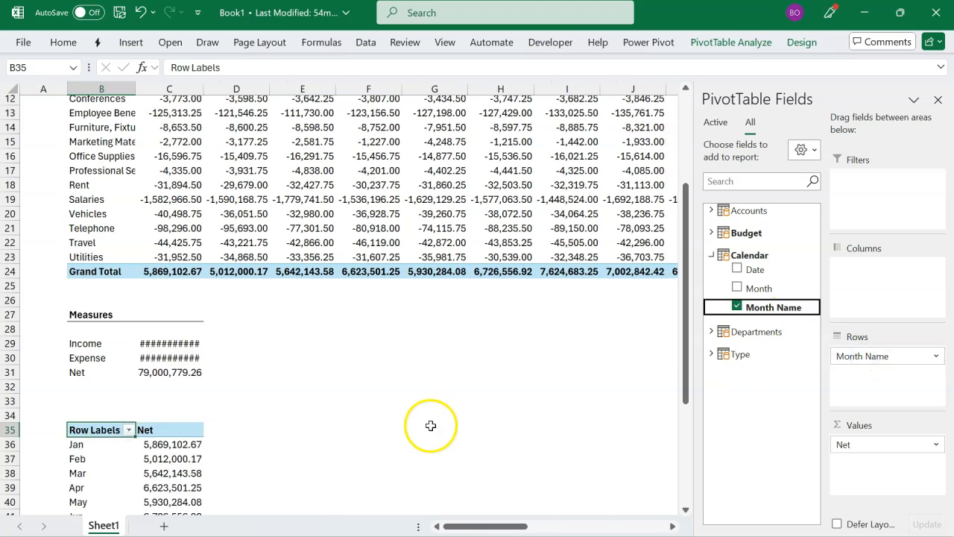
double_click(204, 89)
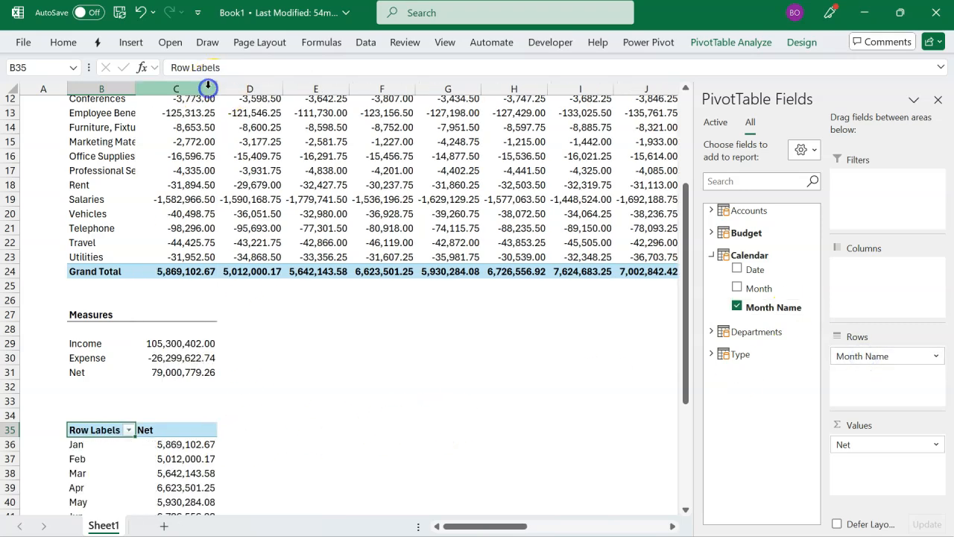
Step: Turn off column autofit on update for the monthly Net PivotTable and show items with no data on rows and columns
scroll(208, 279, "down", 5)
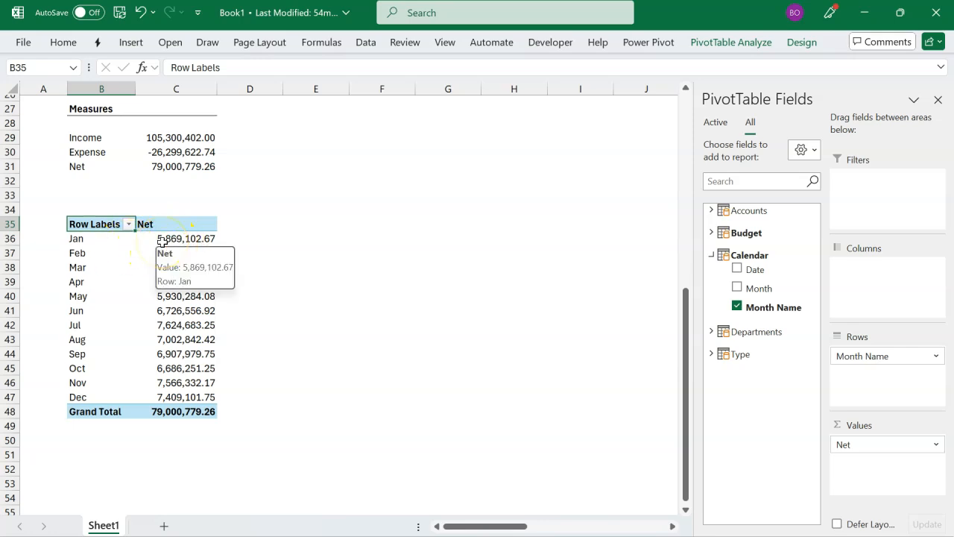
left_click(161, 240)
right_click(158, 240)
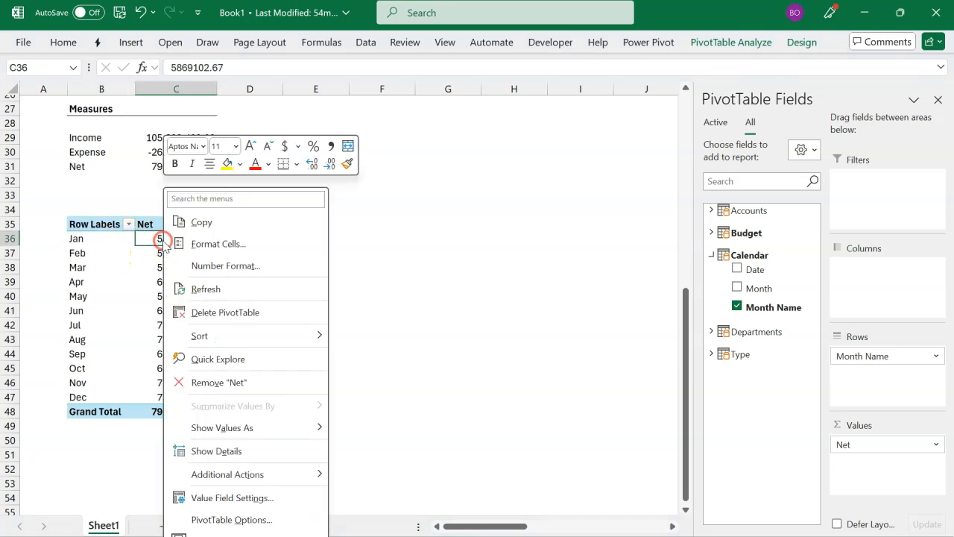
left_click(212, 518)
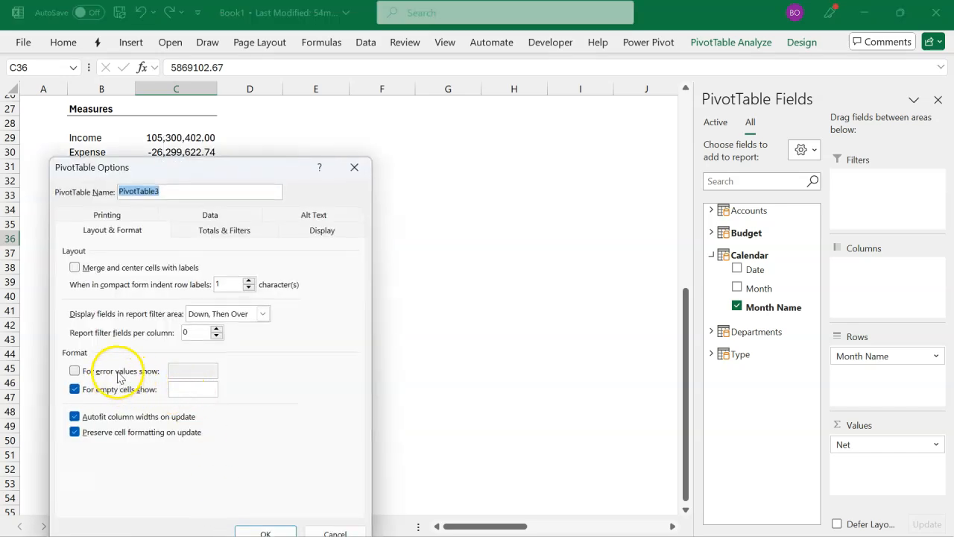
left_click(107, 418)
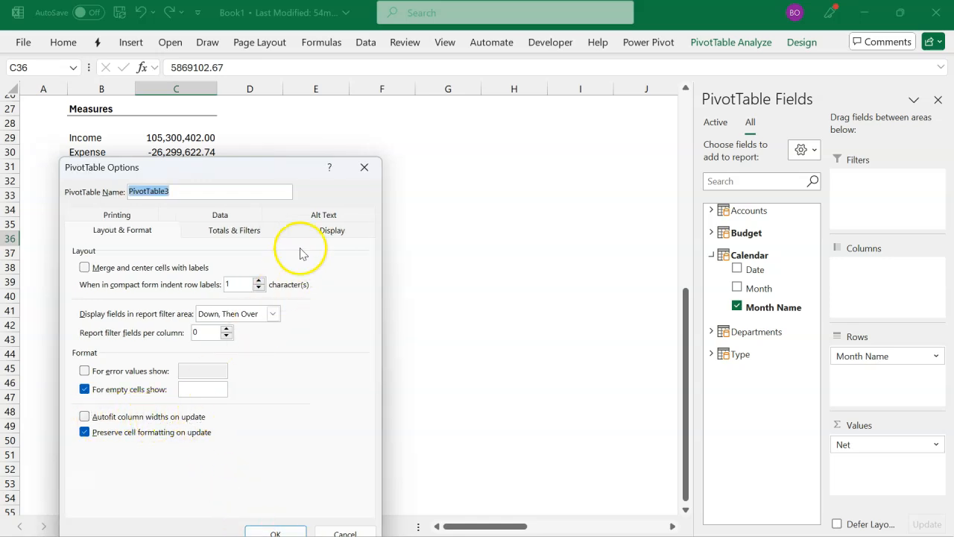
left_click(331, 229)
left_click(123, 392)
left_click(120, 406)
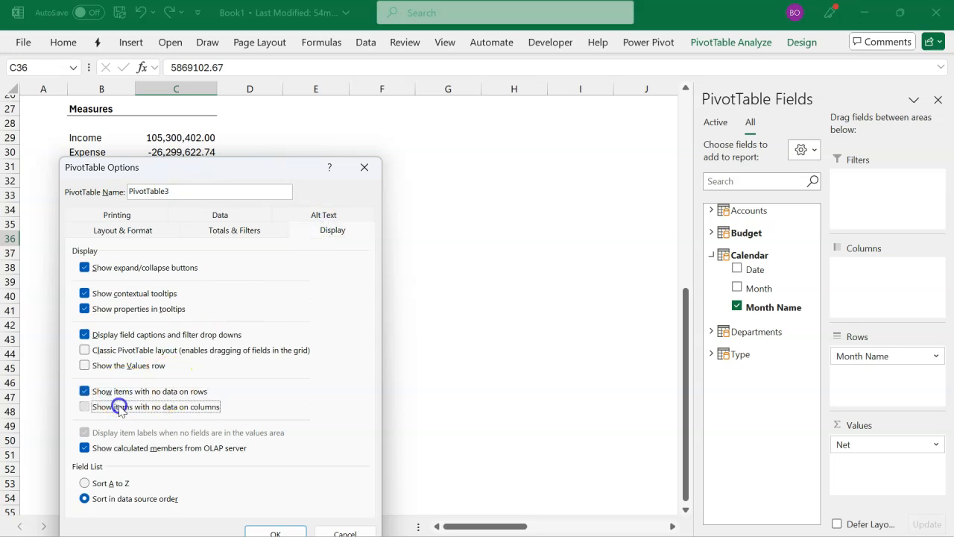
left_click(286, 529)
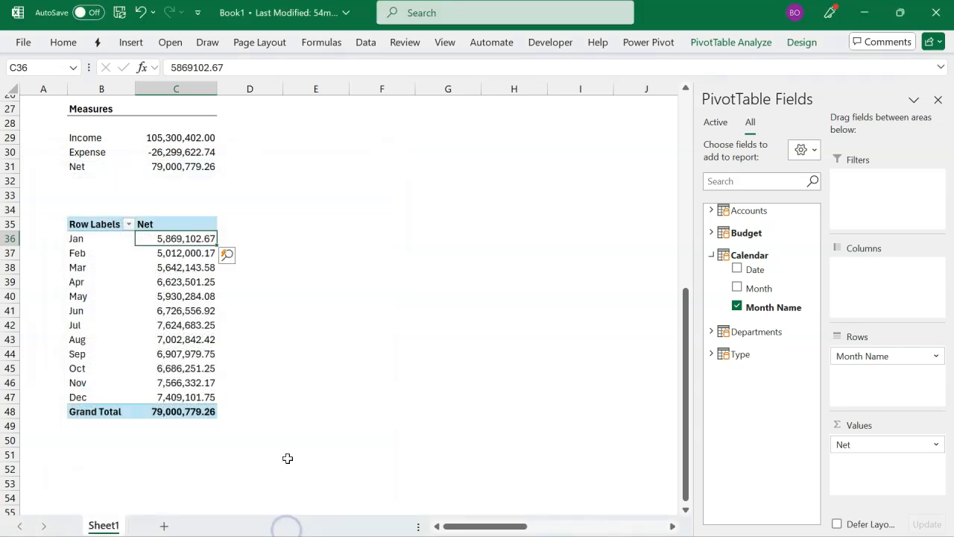
Step: Link E36 to the January Net value with =C36, fill the formula down through E47, and head the column Sparkline in E35
left_click(277, 239)
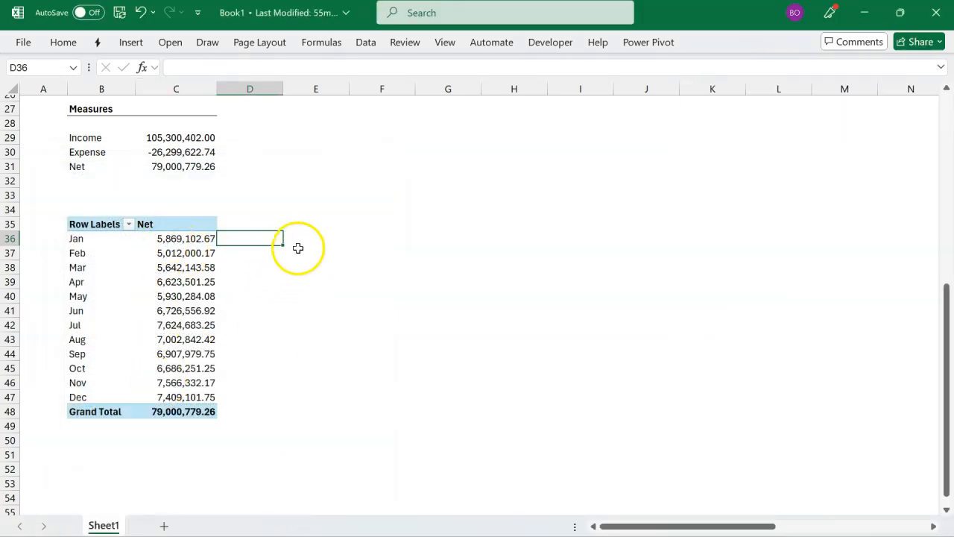
left_click(302, 239)
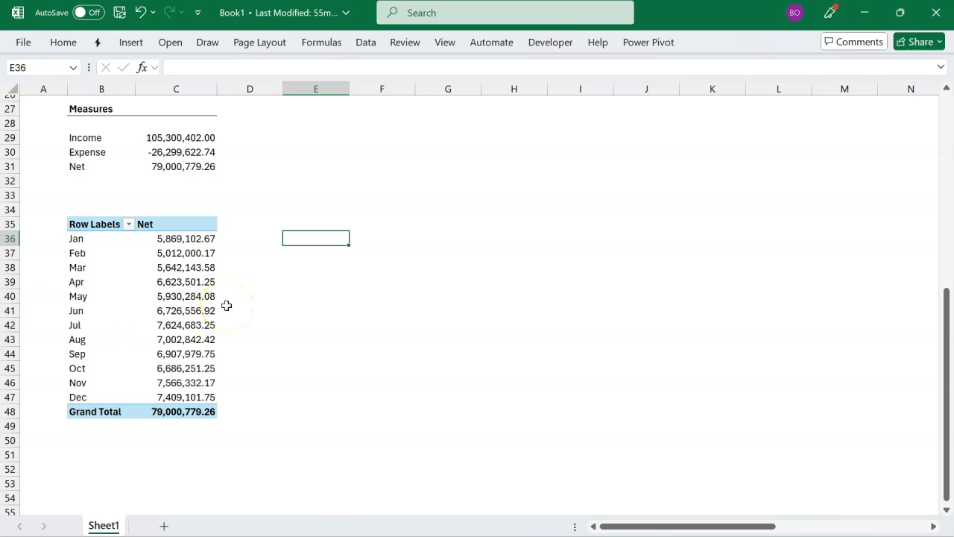
key("Left")
key("Left")
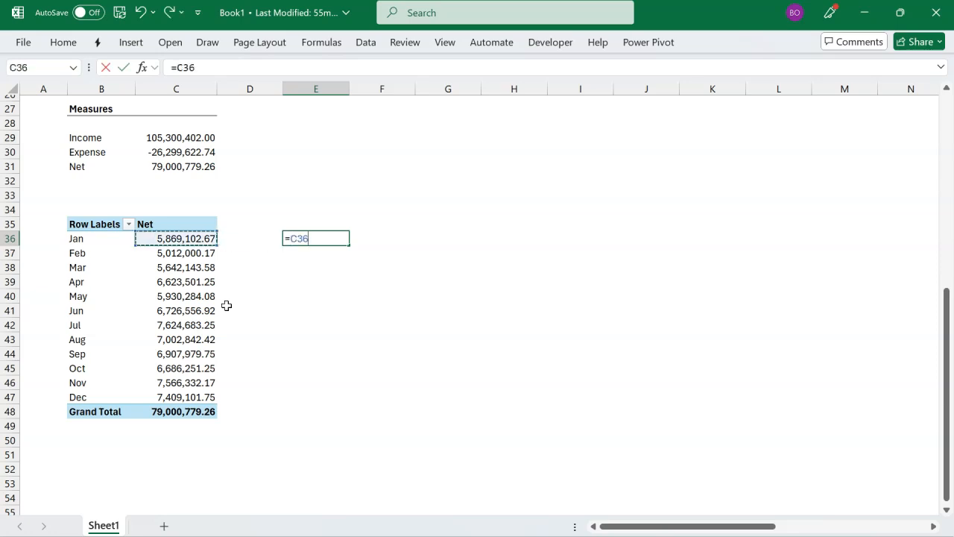
key("Return")
key("Up")
key("shift+Down")
key("shift+Down")
key("shift+Down")
key("shift+Down")
key("shift+Down")
key("shift+Down")
key("shift+Down")
key("shift+Down")
key("shift+Down")
key("shift+Down")
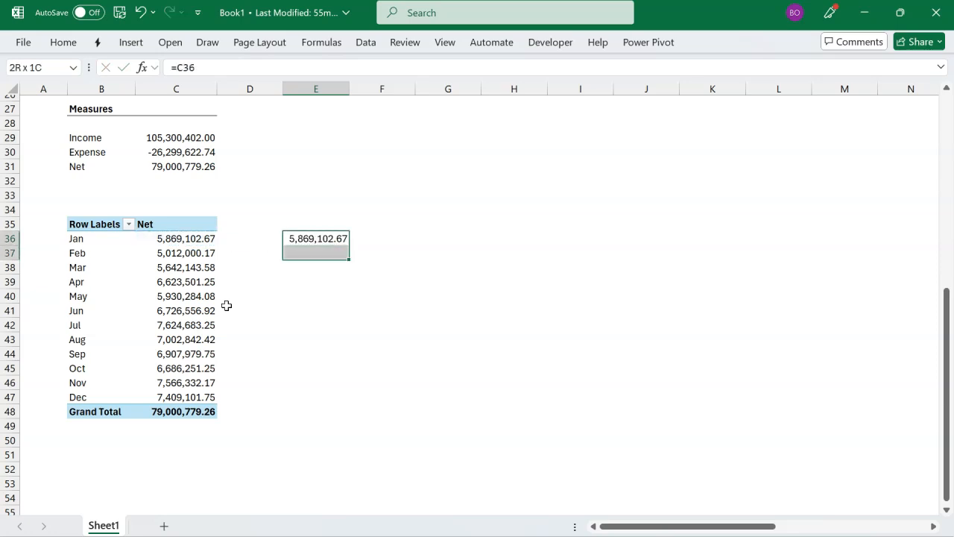
key("shift+Down")
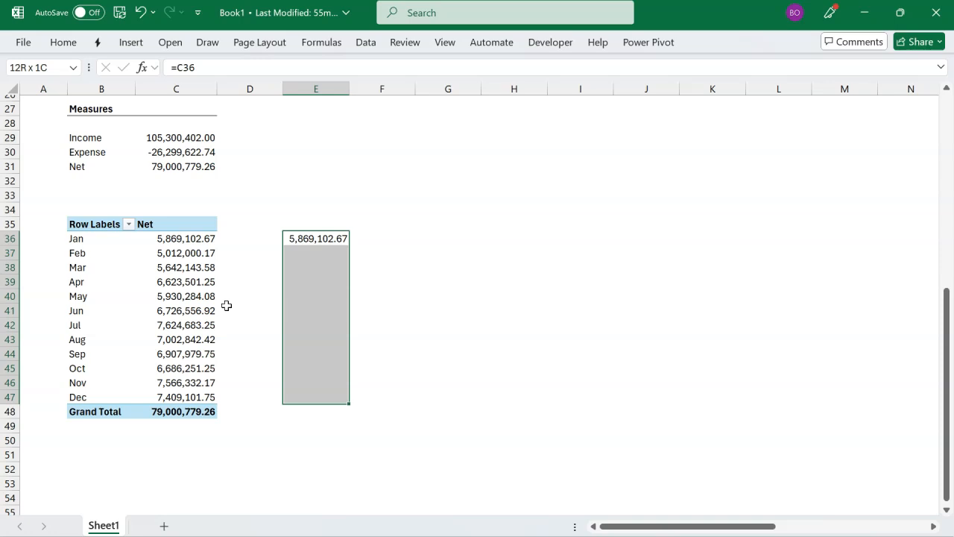
key("ctrl+d")
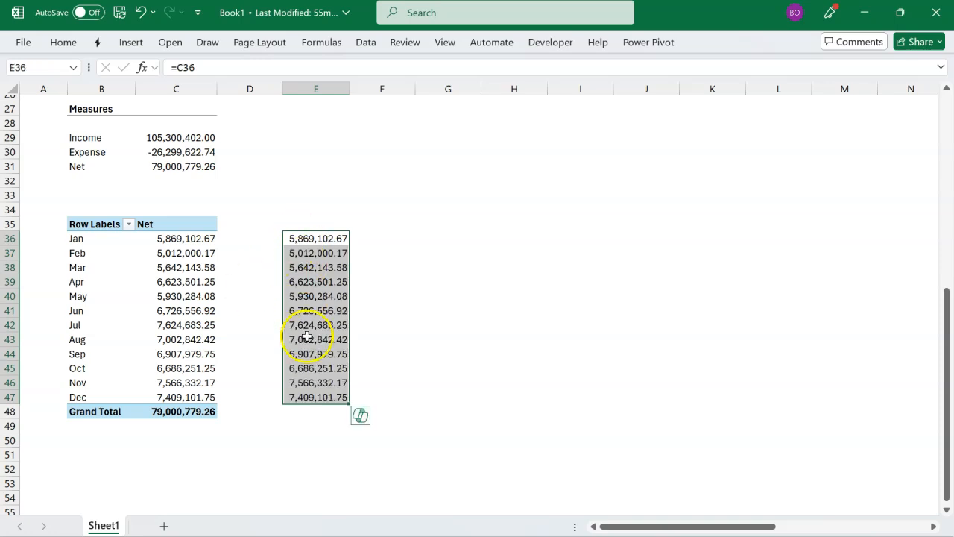
left_click(327, 226)
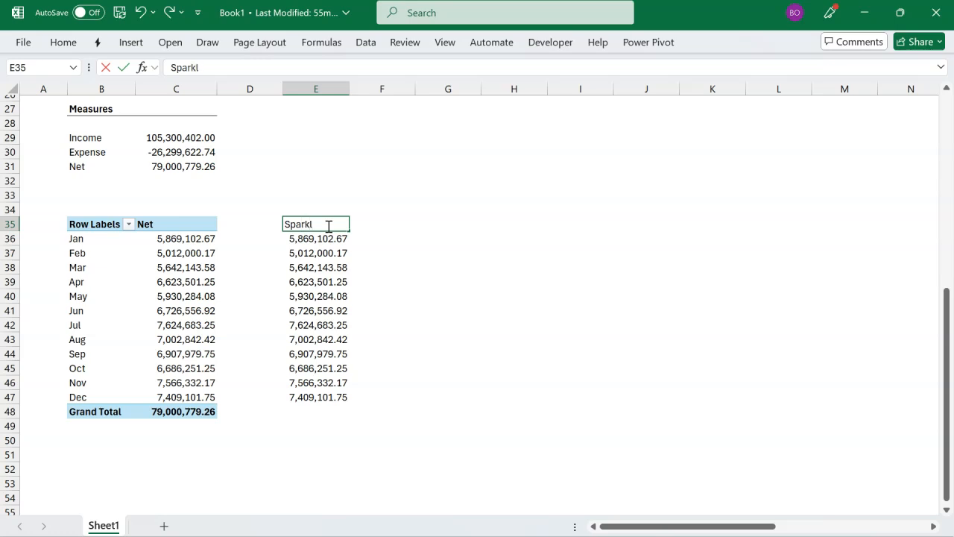
key("Return")
Step: Move the Department slicer to the right so it no longer overlaps the Type slicer
scroll(318, 287, "up", 5)
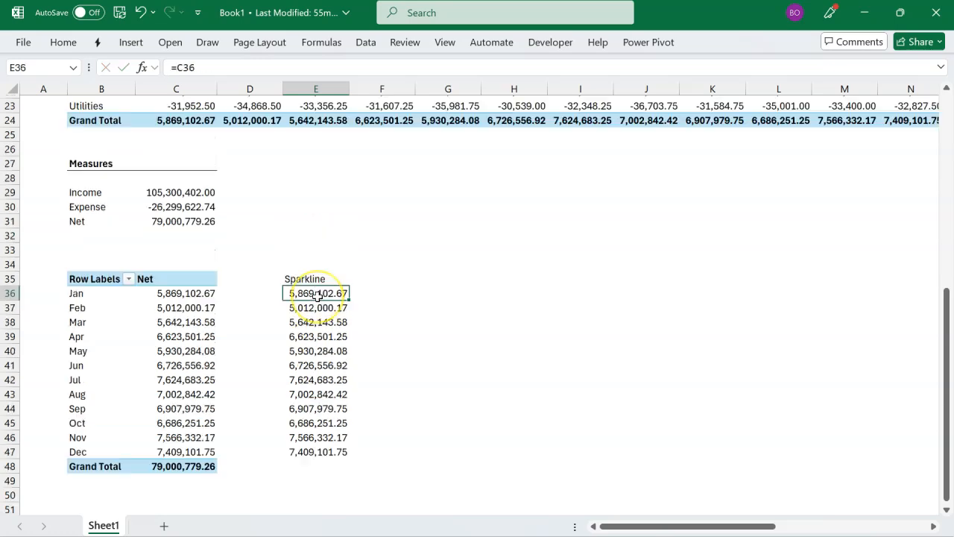
scroll(318, 297, "up", 4)
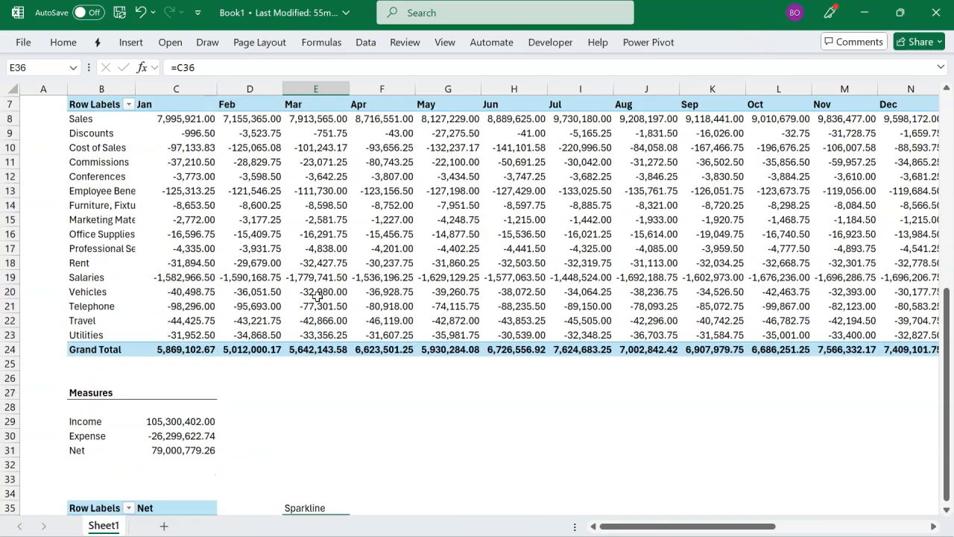
scroll(317, 297, "down", 2)
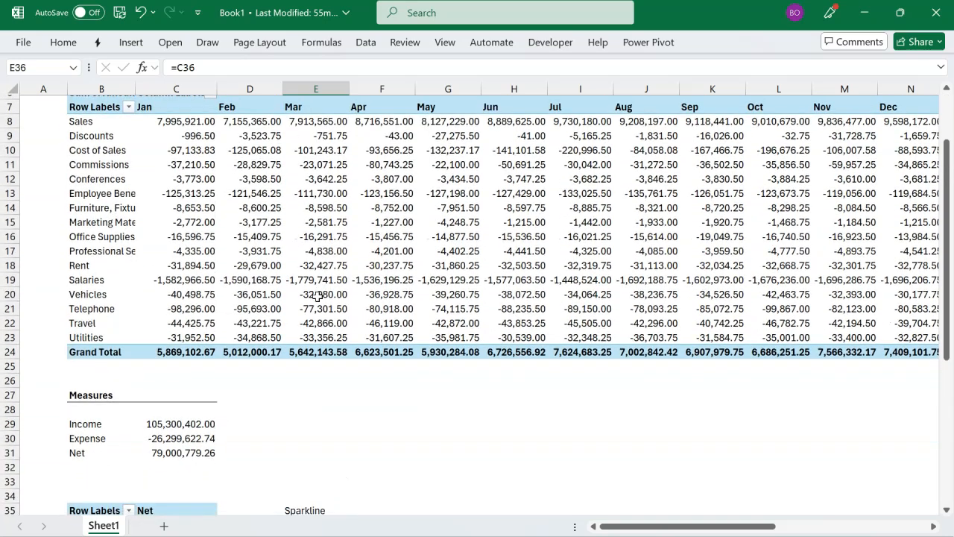
scroll(319, 296, "down", 2)
scroll(318, 295, "up", 4)
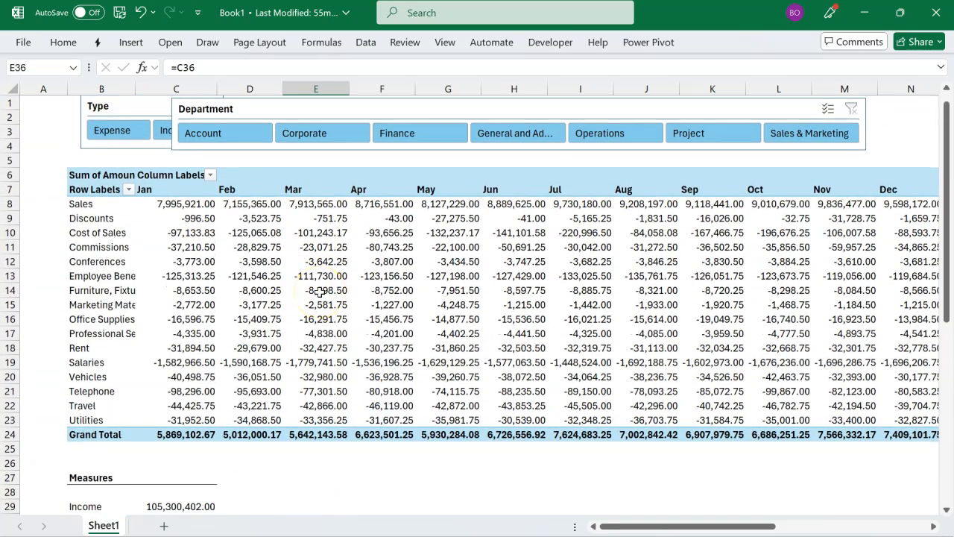
left_click_drag(464, 102, 559, 108)
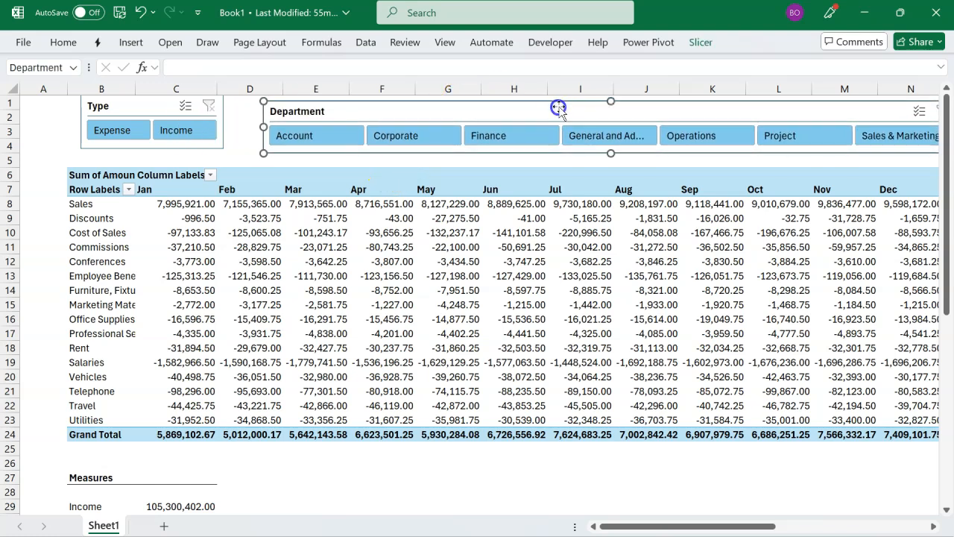
Step: Filter the Department slicer to Corporate and check how the measures, monthly Net PivotTable and Sparkline values respond
left_click(437, 140)
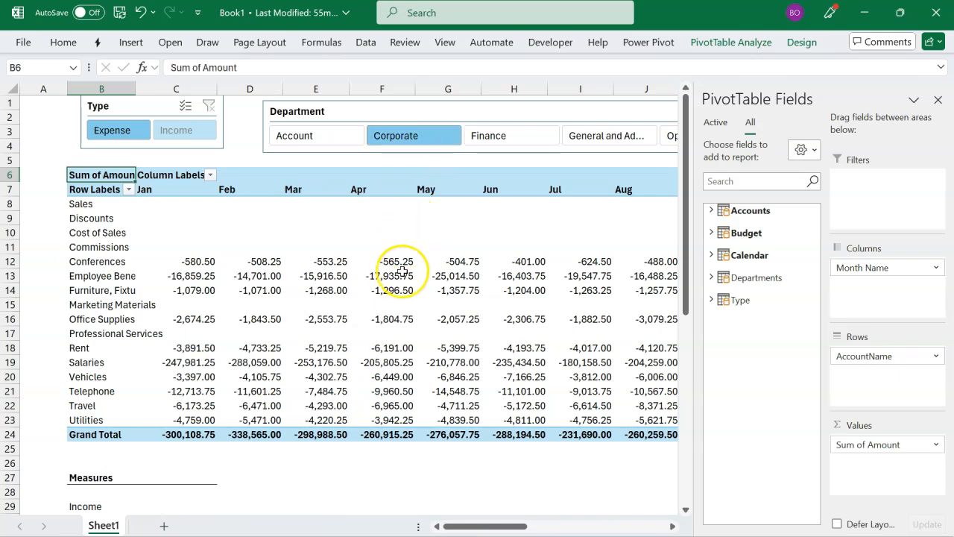
scroll(402, 271, "down", 6)
scroll(402, 272, "down", 1)
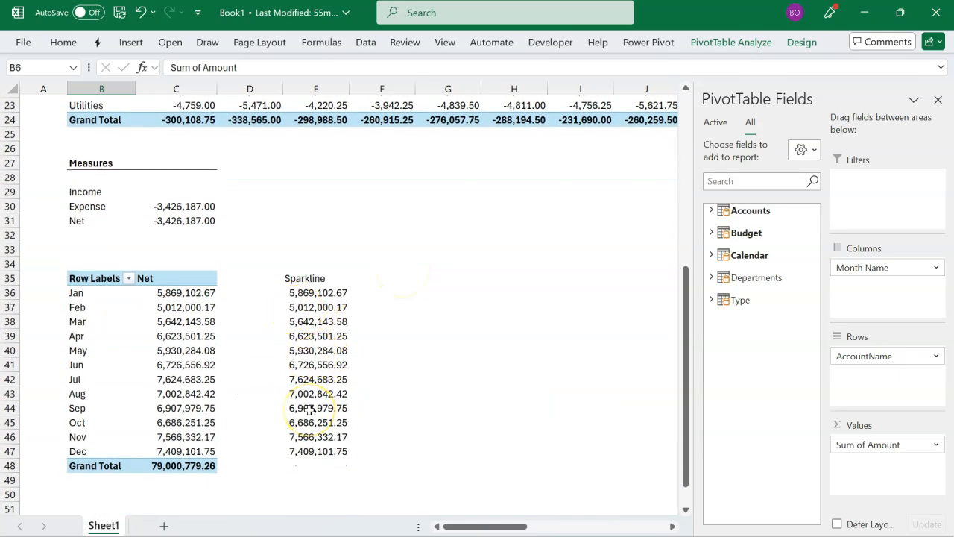
scroll(310, 409, "up", 7)
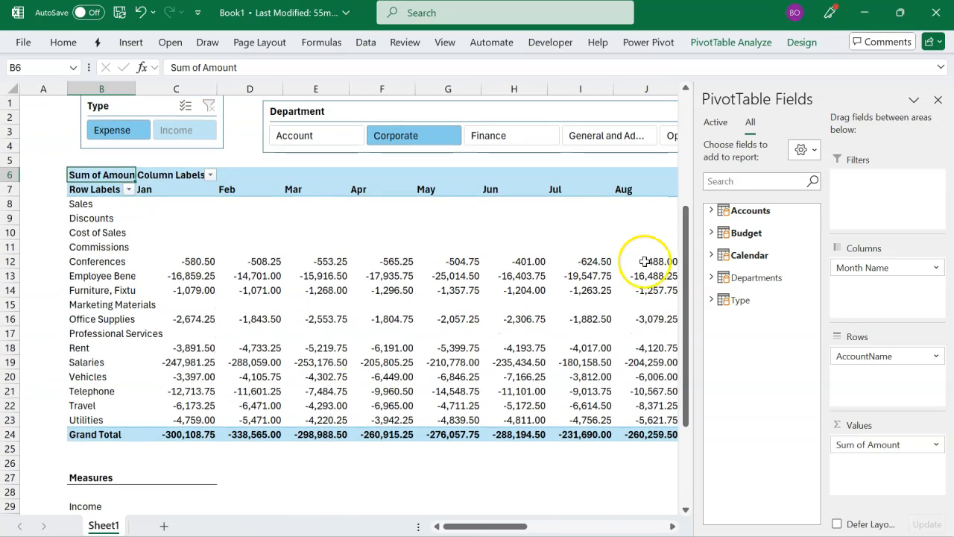
Step: Shift the Department slicer slightly left, closer to the Type slicer, and clear its department filter
left_click(938, 99)
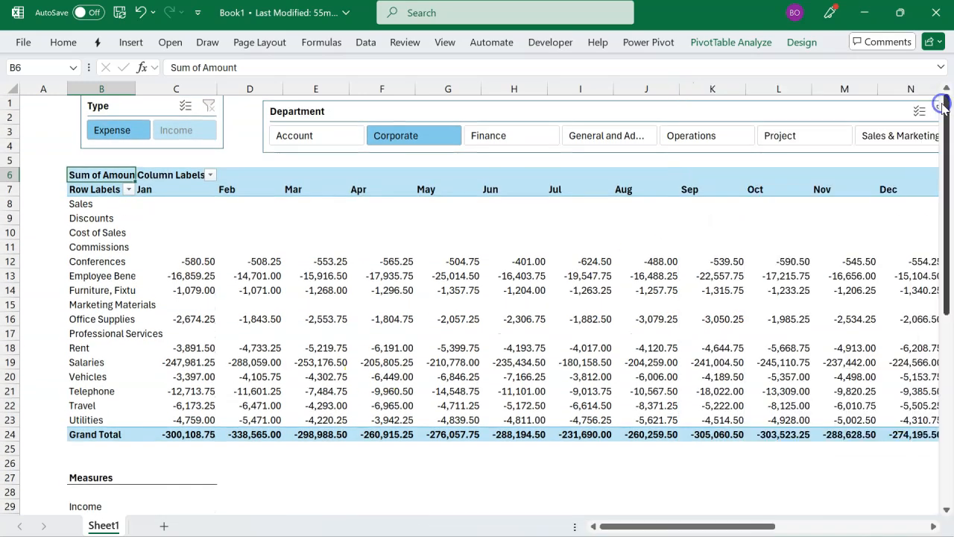
left_click_drag(852, 117, 839, 115)
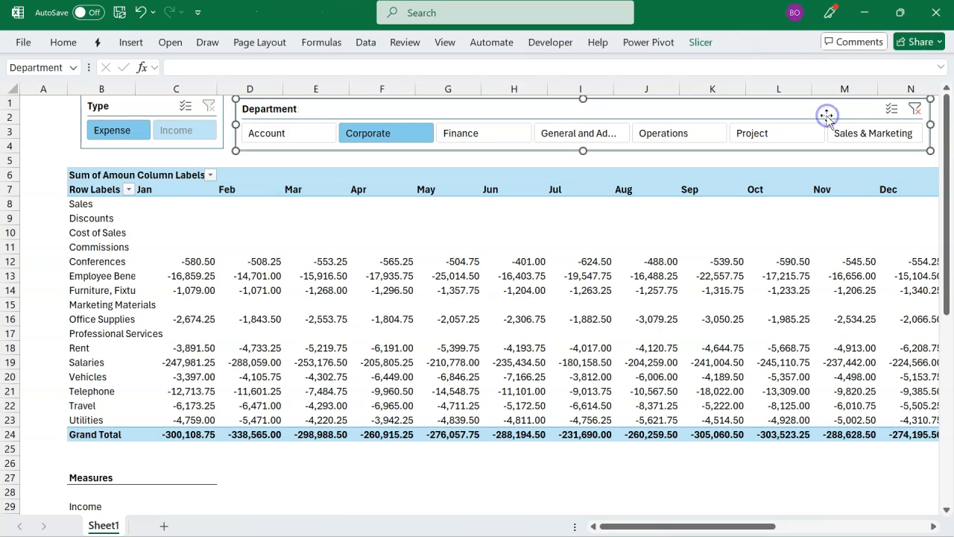
left_click(916, 110)
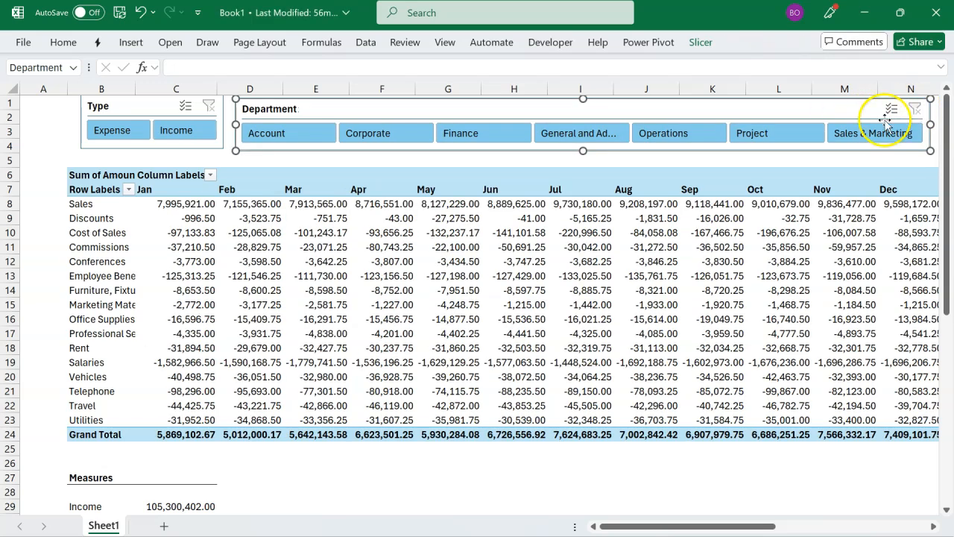
scroll(565, 333, "down", 5)
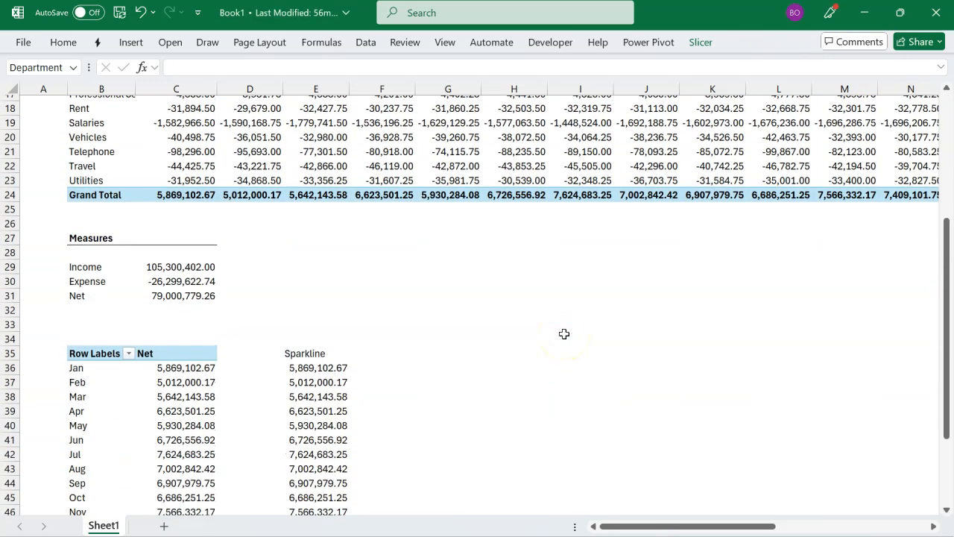
scroll(564, 334, "down", 2)
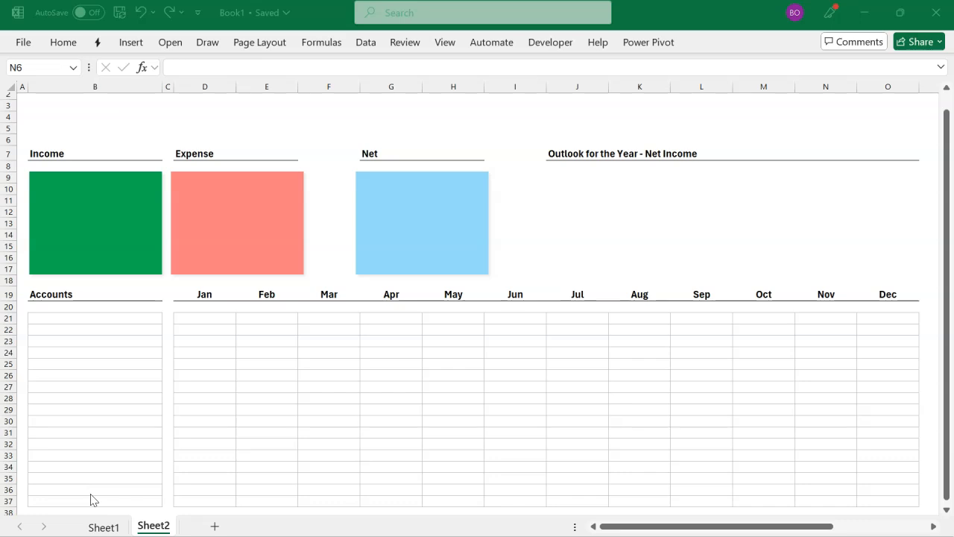
Step: Examine Sheet2's dashboard layout: the Accounts range B21:B37, the monthly range D21:O37, and the Income, Expense and Net rectangles
left_click(128, 360)
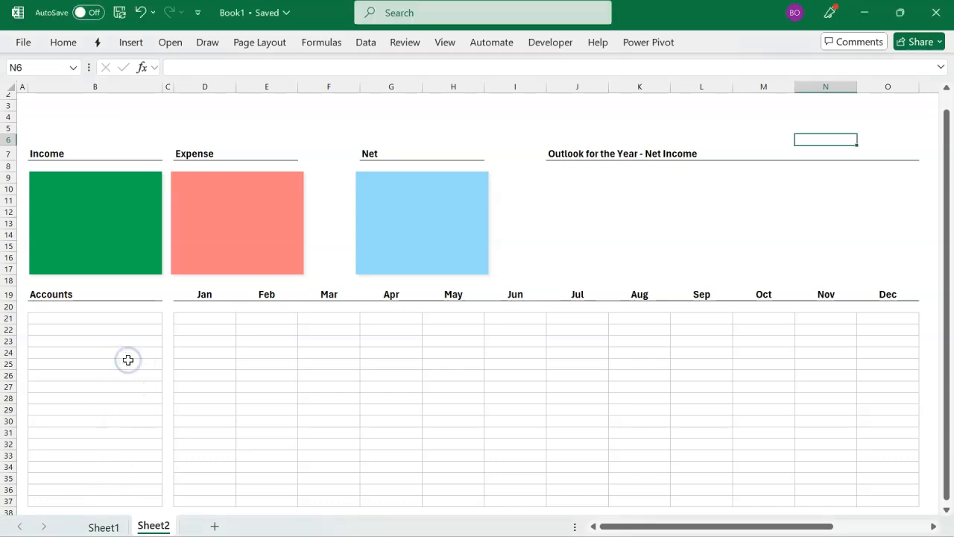
left_click(128, 360)
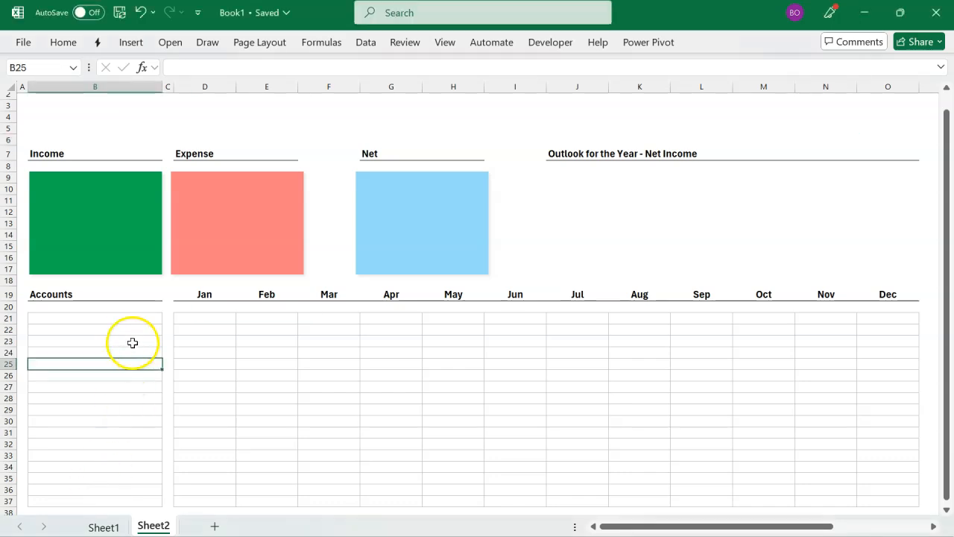
left_click_drag(137, 319, 129, 498)
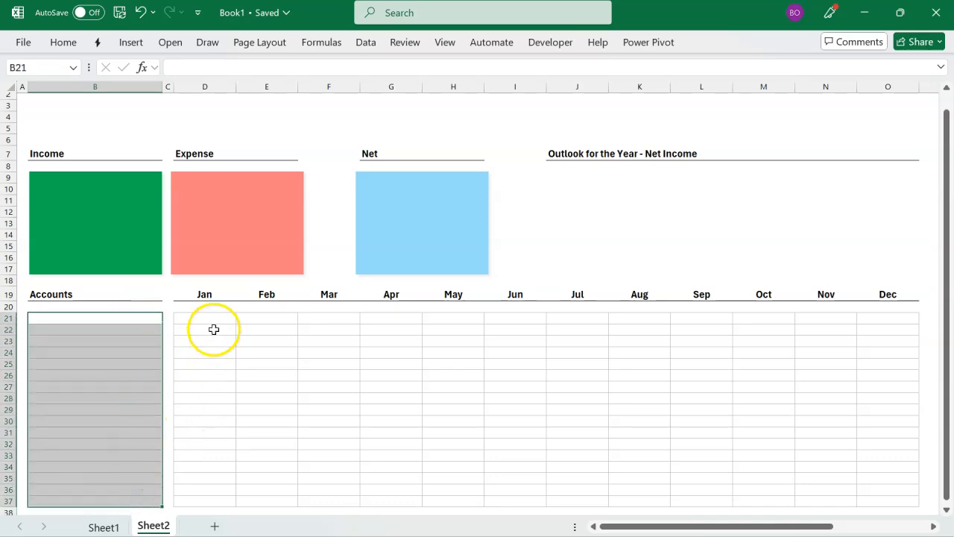
left_click_drag(212, 319, 896, 498)
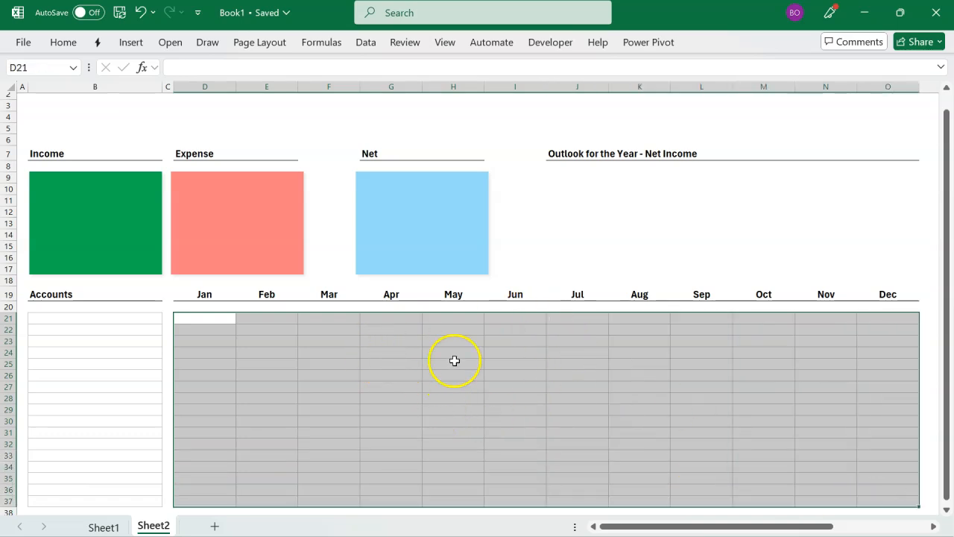
left_click(136, 251)
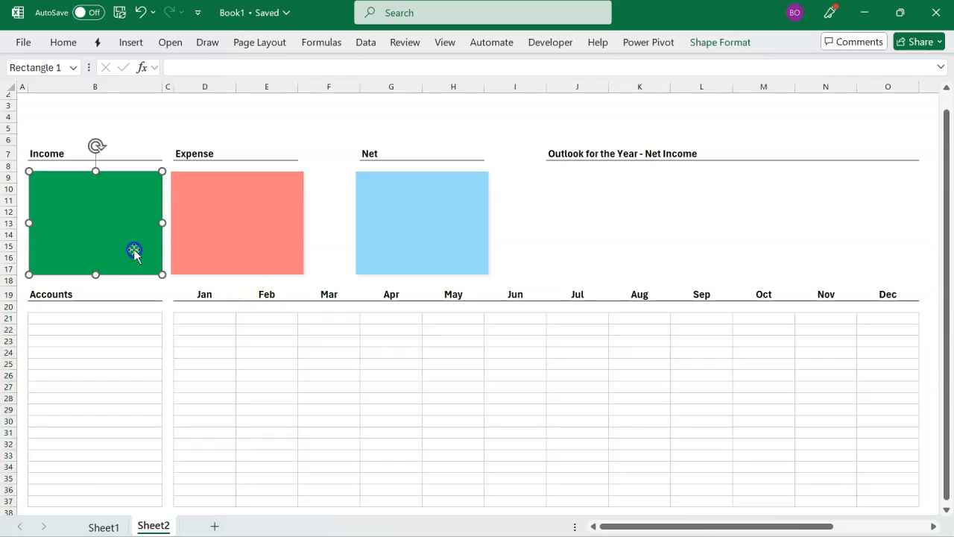
left_click(216, 245)
left_click(369, 238)
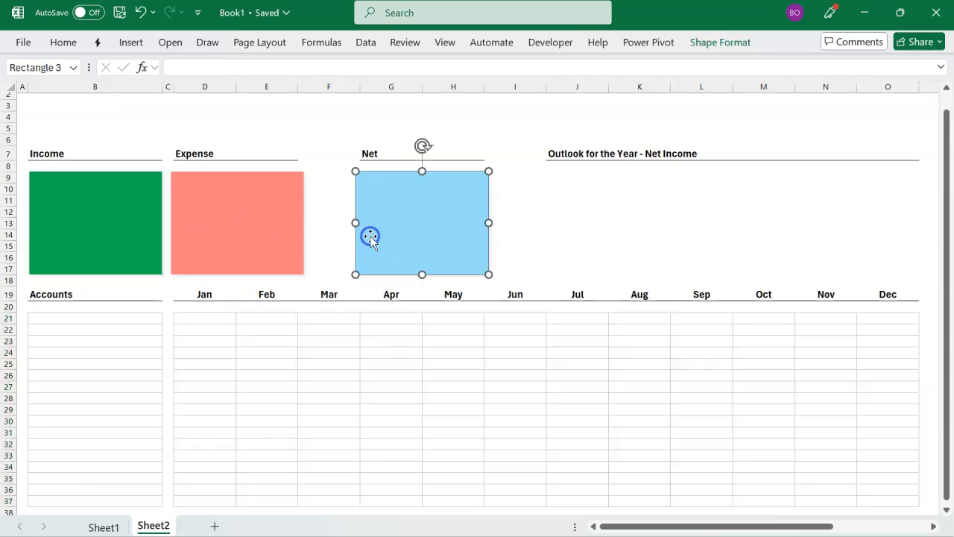
left_click(151, 238)
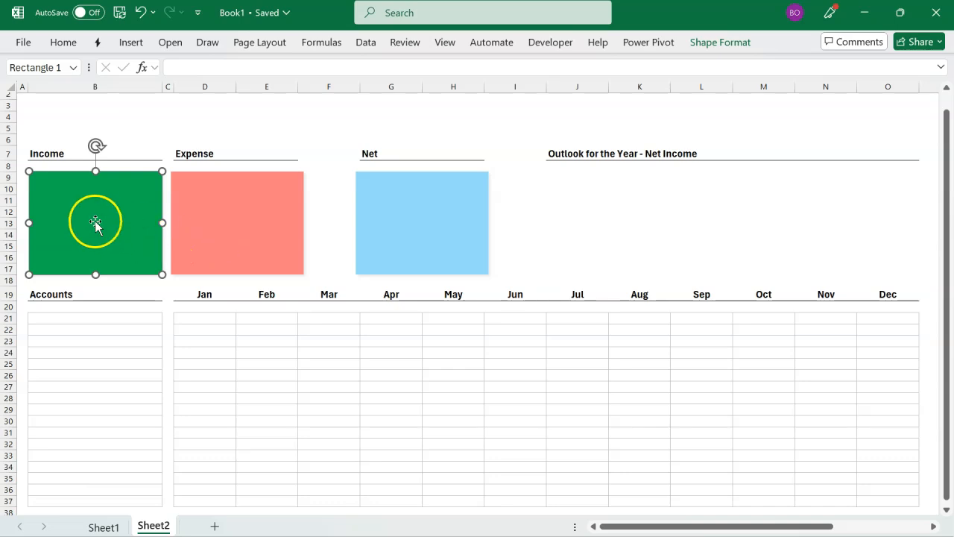
left_click(190, 208)
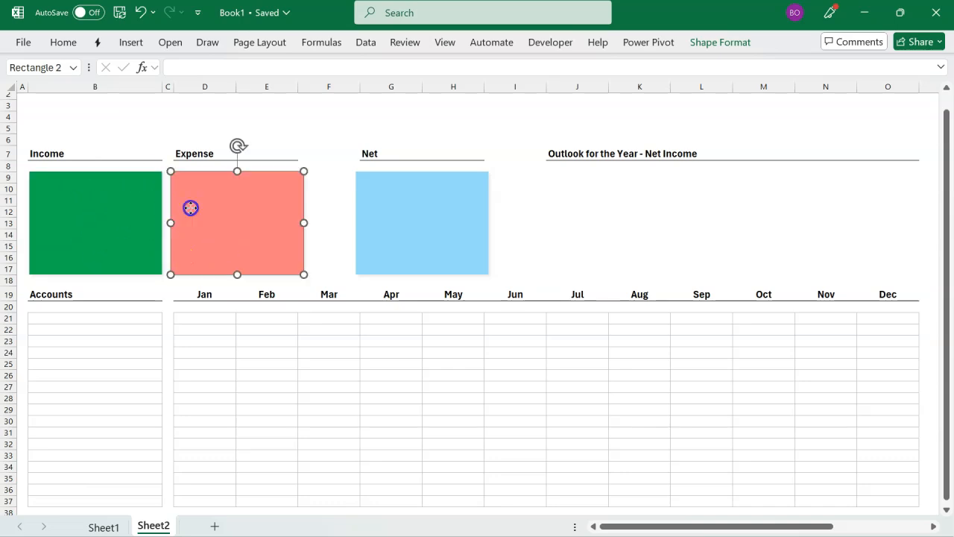
left_click(403, 223)
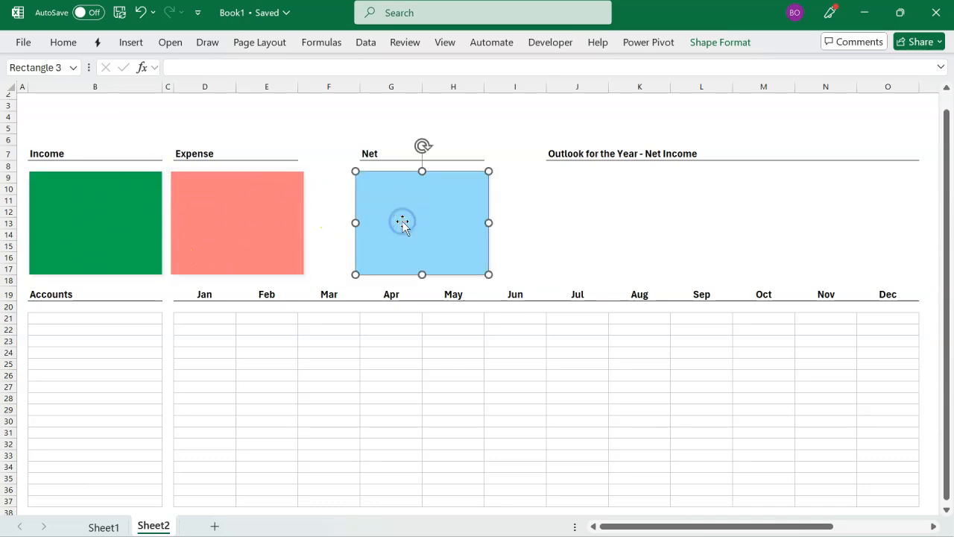
Step: Fill the Accounts column from Sheet2's B21 with the account names by referencing Sheet1!B8:B23
key("Escape")
left_click(581, 177)
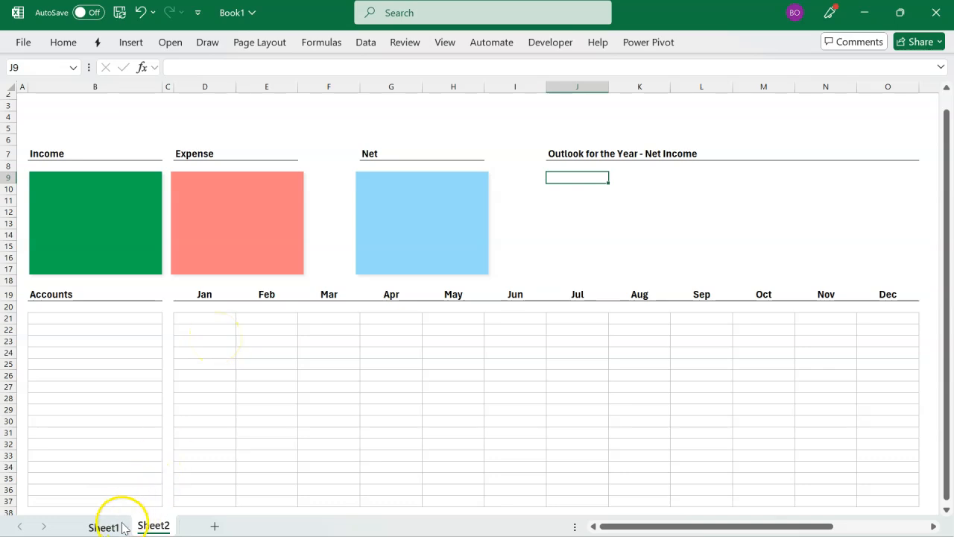
left_click(124, 322)
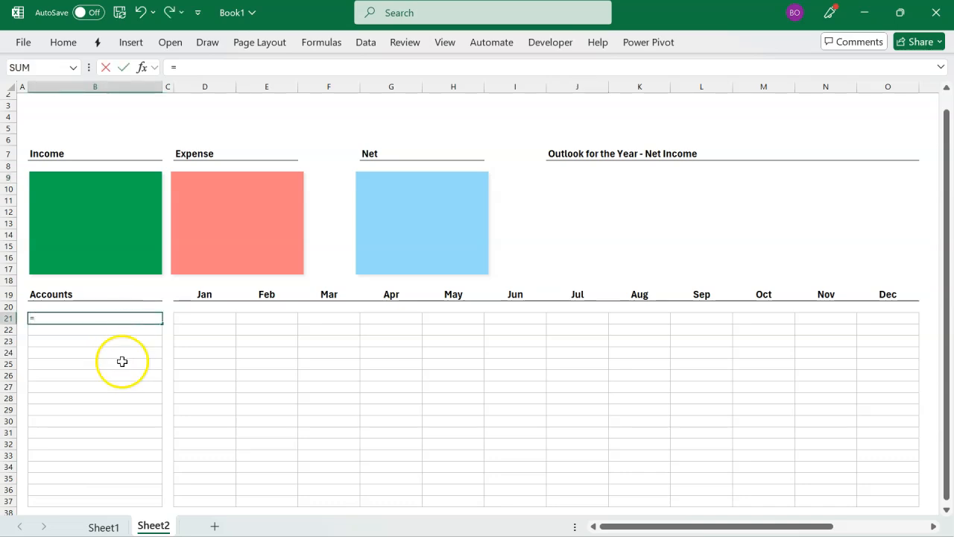
left_click(105, 525)
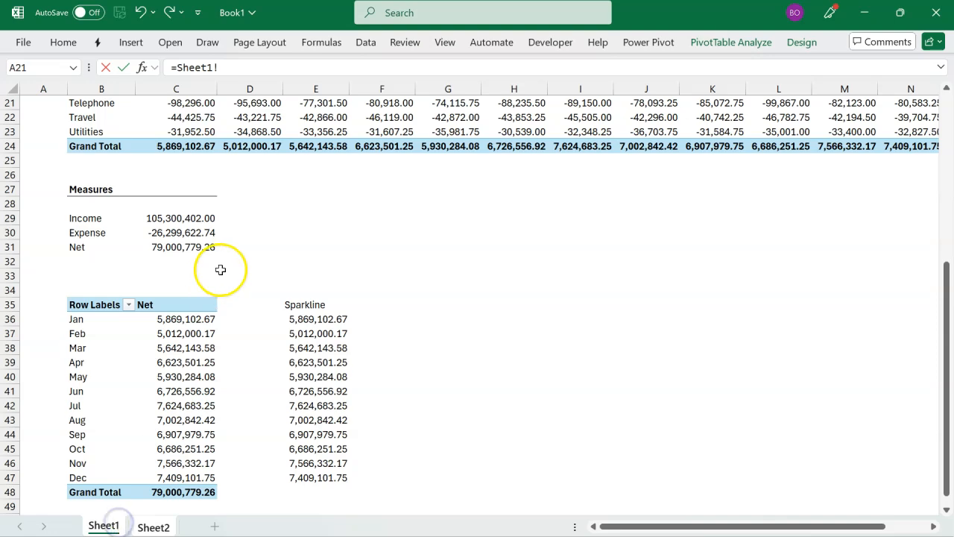
scroll(220, 270, "up", 7)
scroll(221, 270, "down", 2)
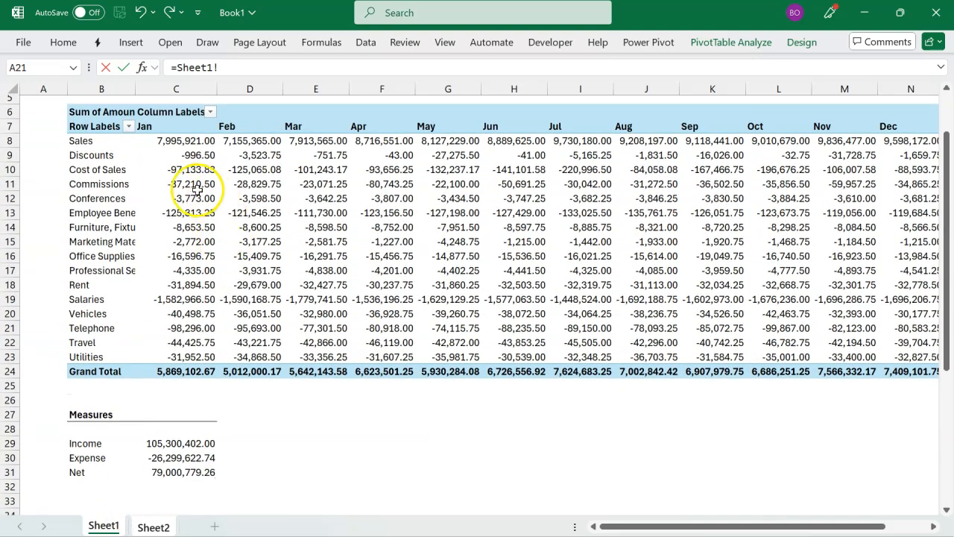
left_click_drag(107, 145, 101, 356)
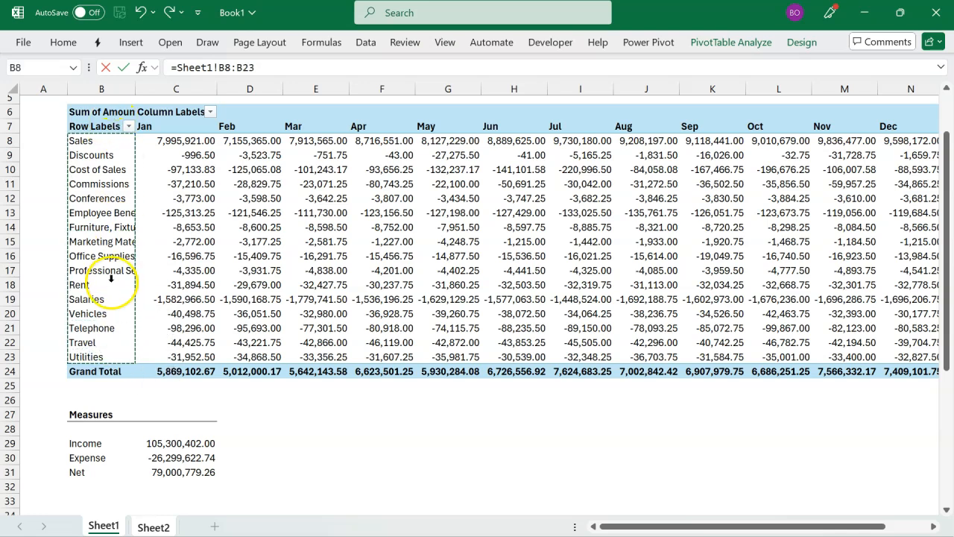
key("Return")
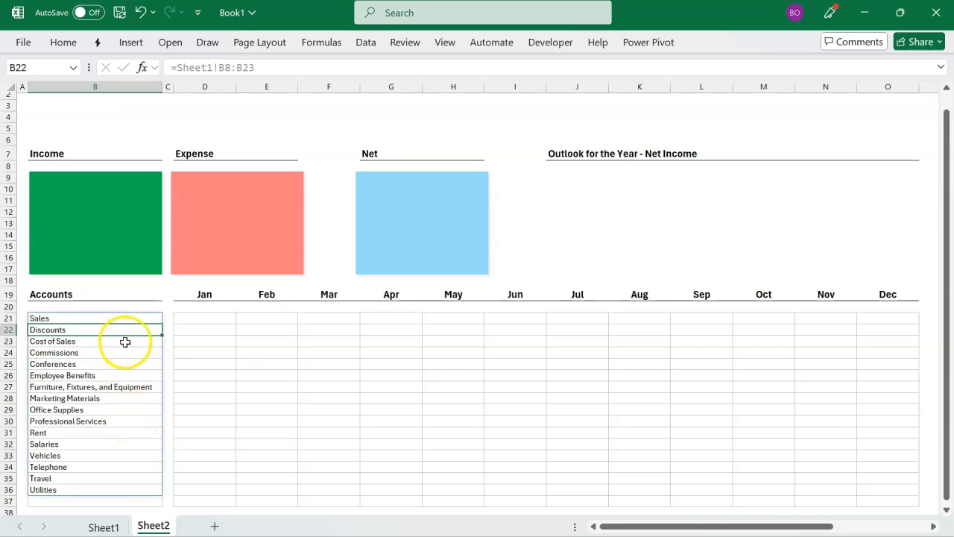
left_click(125, 501)
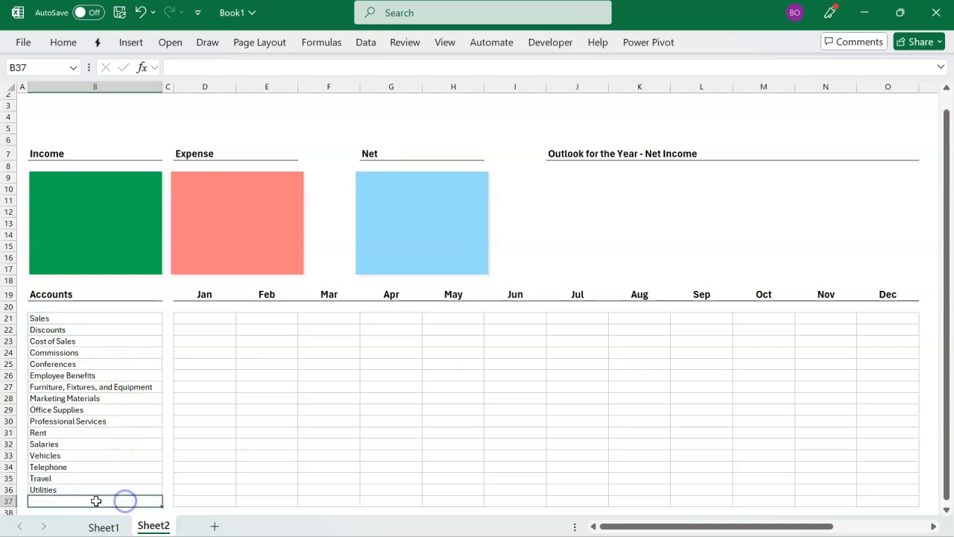
Step: Fill the Jan–Dec grid from Sheet2's D21 with the monthly amounts by referencing Sheet1!C8:N23
left_click(214, 320)
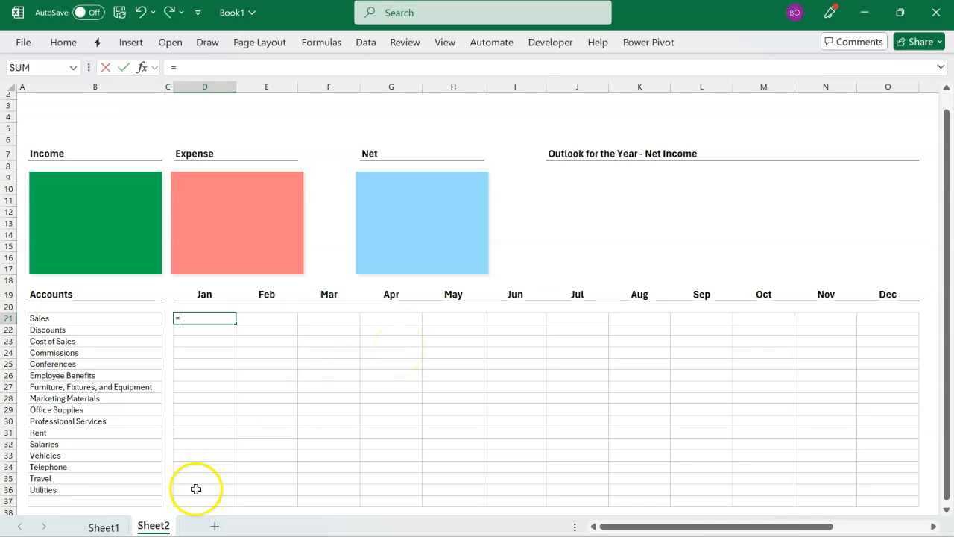
left_click(117, 530)
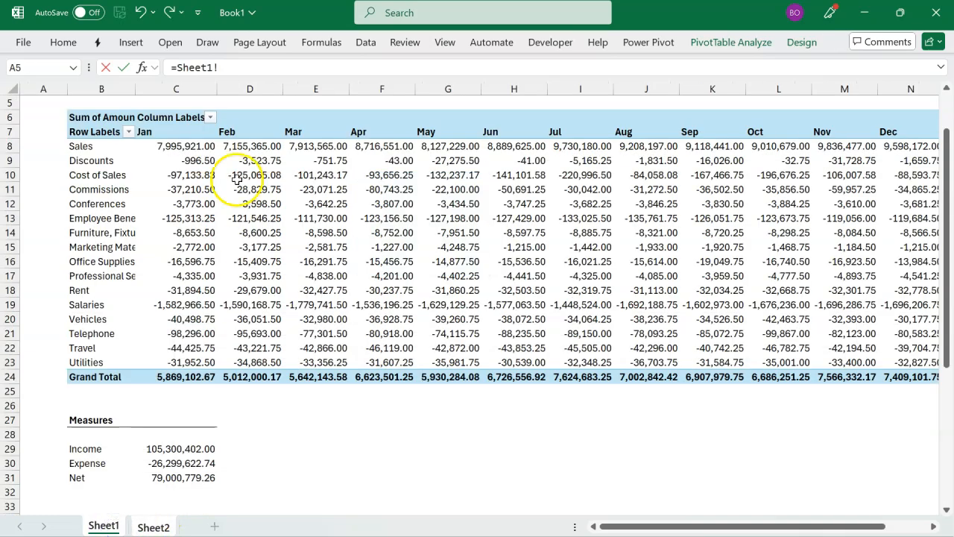
left_click(199, 148)
left_click_drag(198, 148, 903, 362)
key("Return")
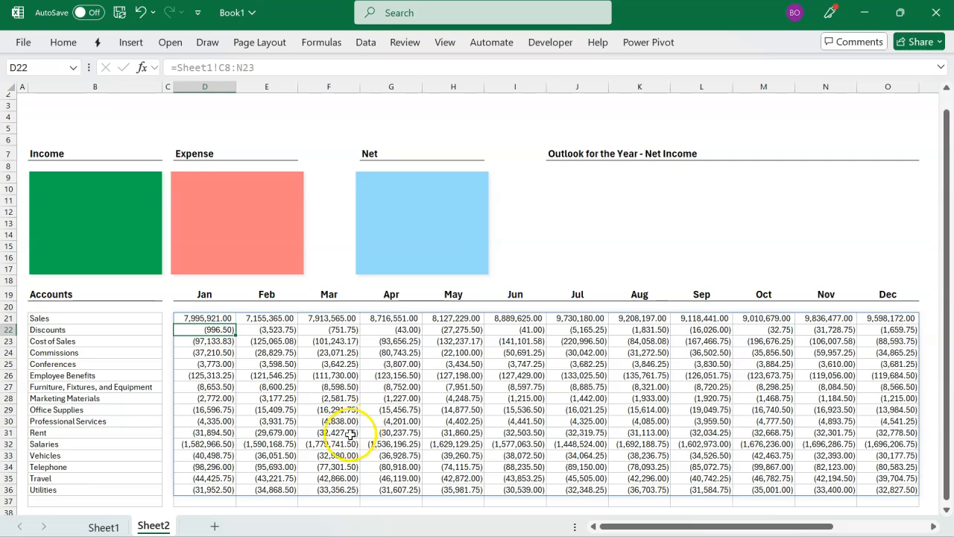
Step: Label the row below the accounts as Net in cell B37
left_click(150, 501)
type("Net")
key("Right")
key("Right")
key("Left")
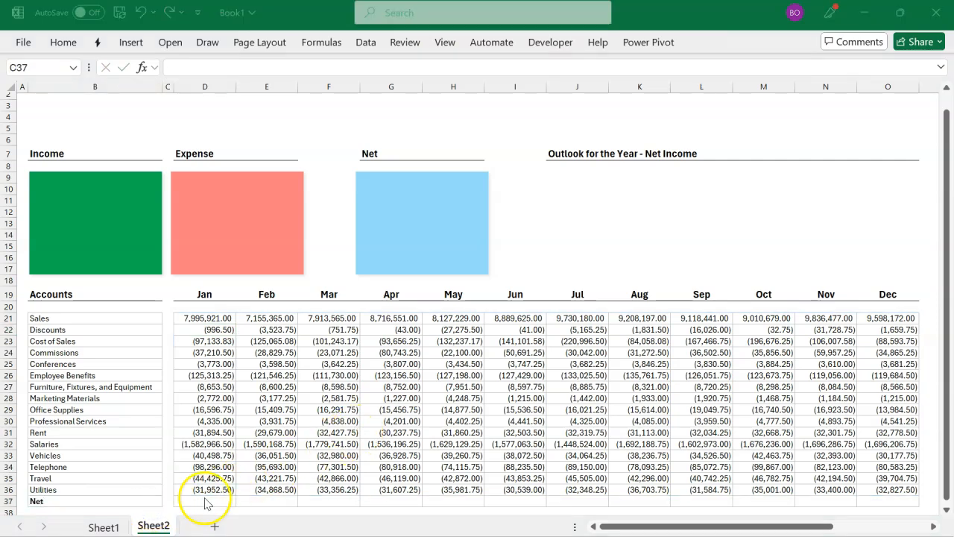
Step: Total each month's account rows 21 to 36 with SUM formulas across D37:O37
left_click(208, 499)
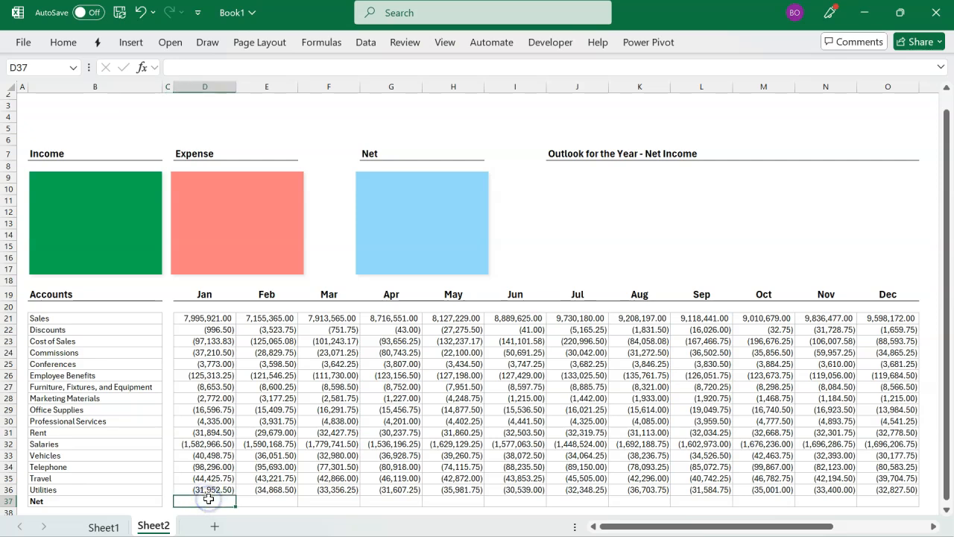
key("shift+Right")
key("shift+Right")
key("shift+Right")
key("shift+Right")
key("shift+Right")
key("shift+Right")
key("shift+Right")
key("shift+Right")
key("shift+Right")
key("shift+Right")
key("shift+Right")
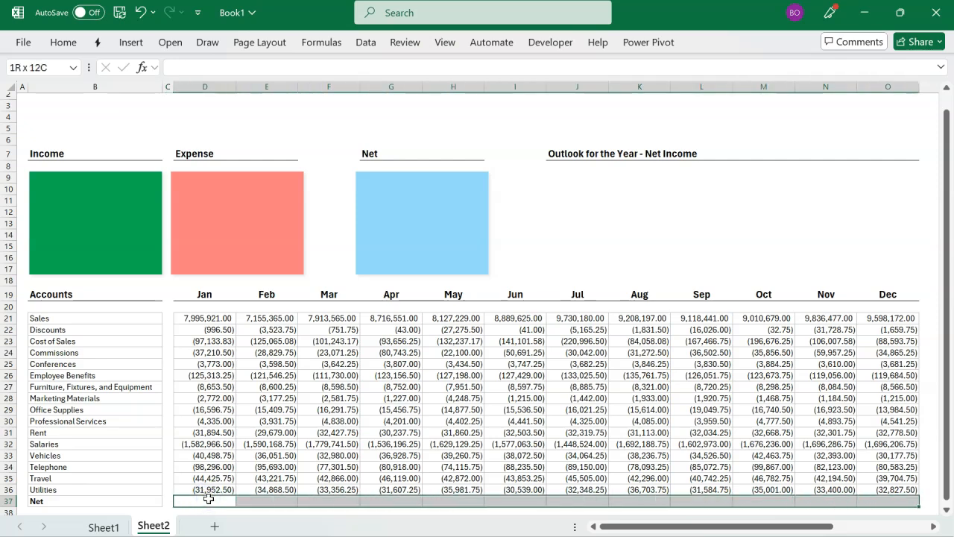
key("alt+equal")
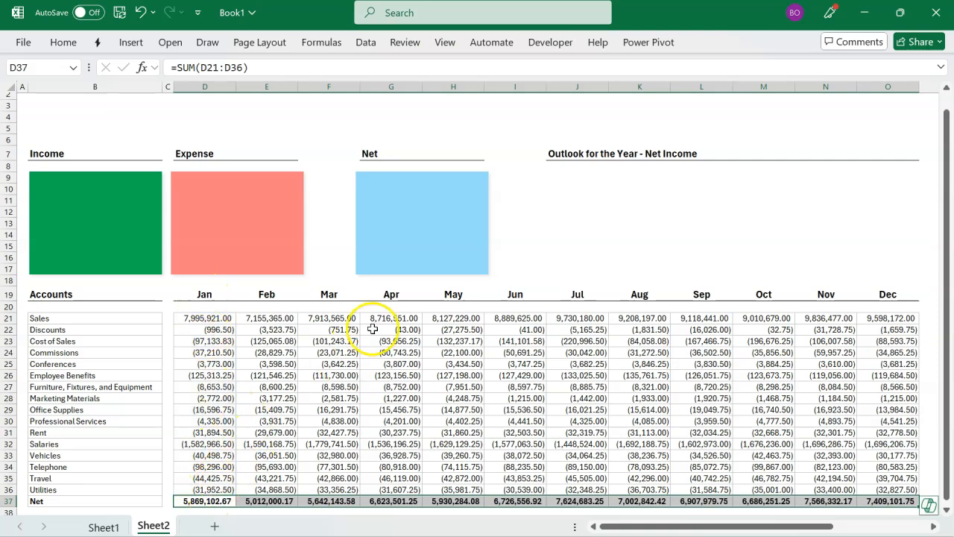
Step: Link the green Income rectangle's text to the Income measure in Sheet1!C29
left_click(139, 223)
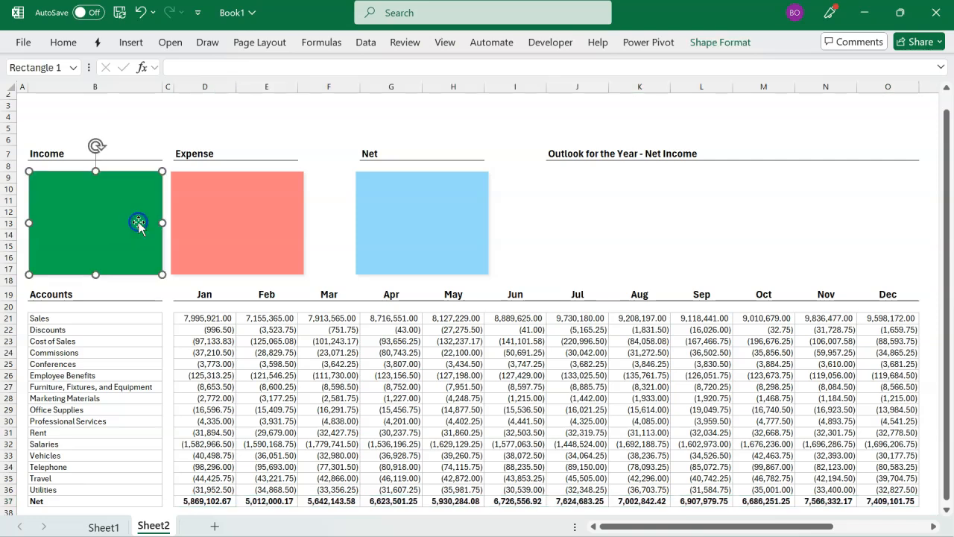
left_click(237, 223)
left_click(380, 216)
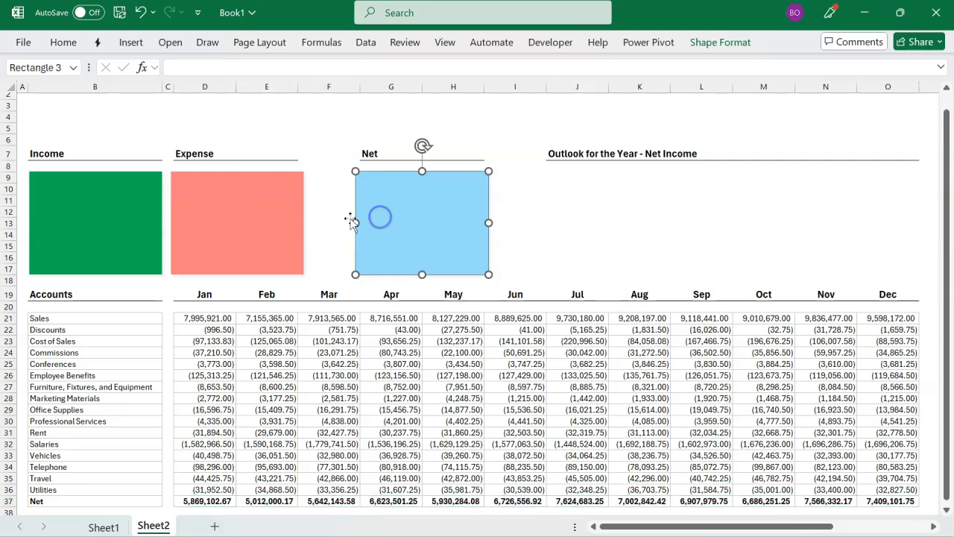
left_click(136, 220)
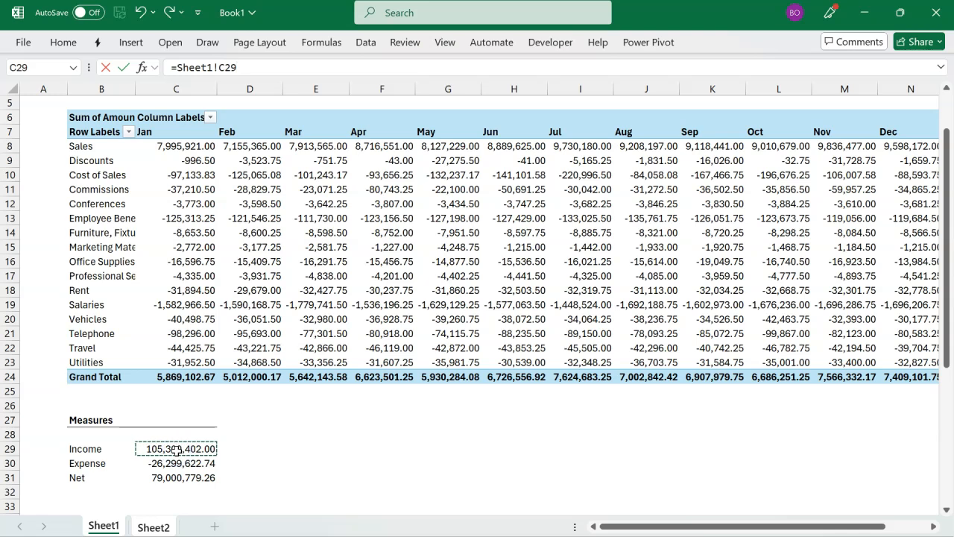
key("Return")
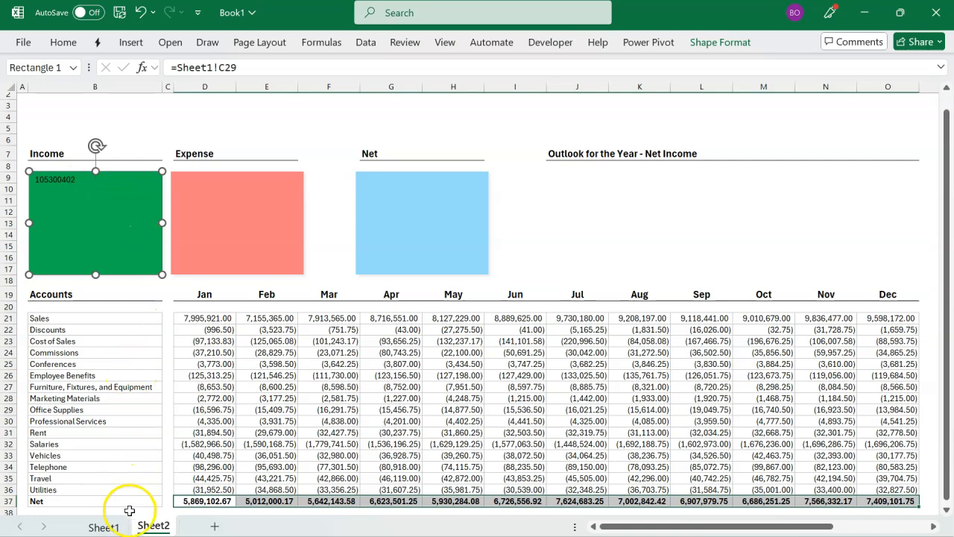
Step: Format Sheet1's Income, Expense and Net measures in C29:C31 with the custom number format 0.00,,"M"
left_click(112, 526)
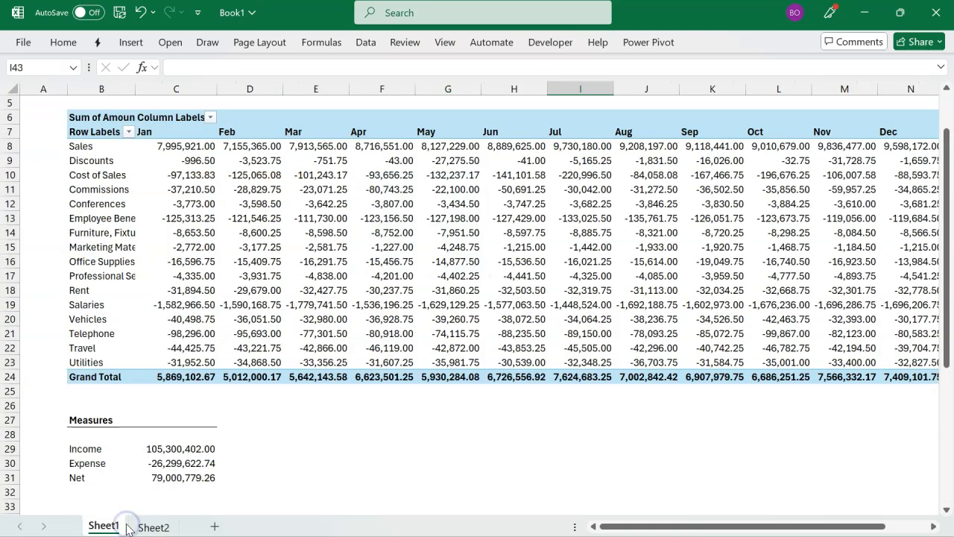
left_click(180, 450)
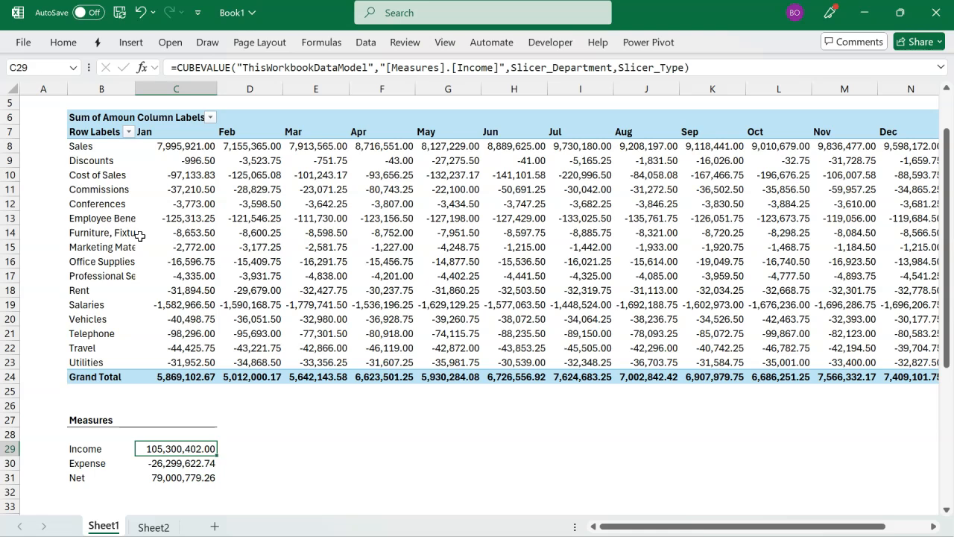
key("shift+Down")
key("shift+Down")
key("ctrl+1")
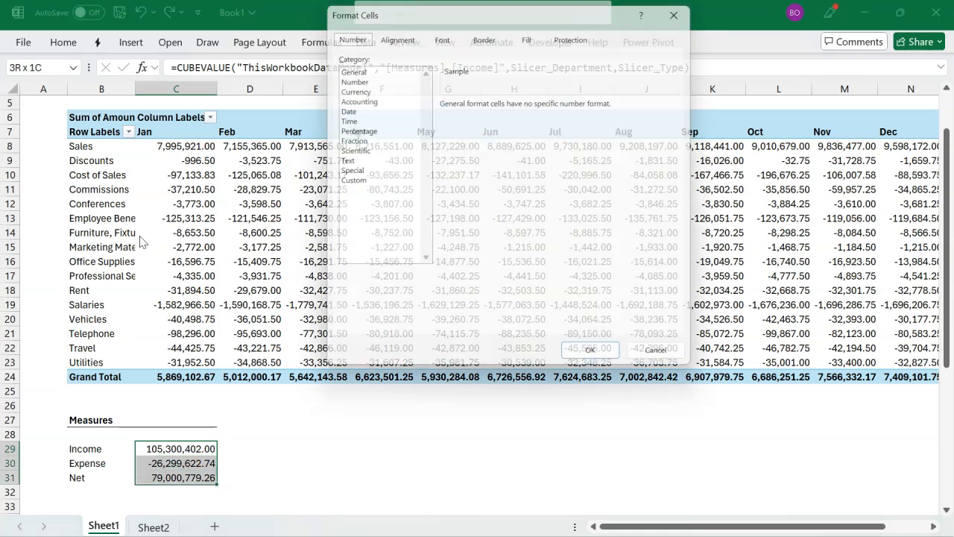
left_click(355, 182)
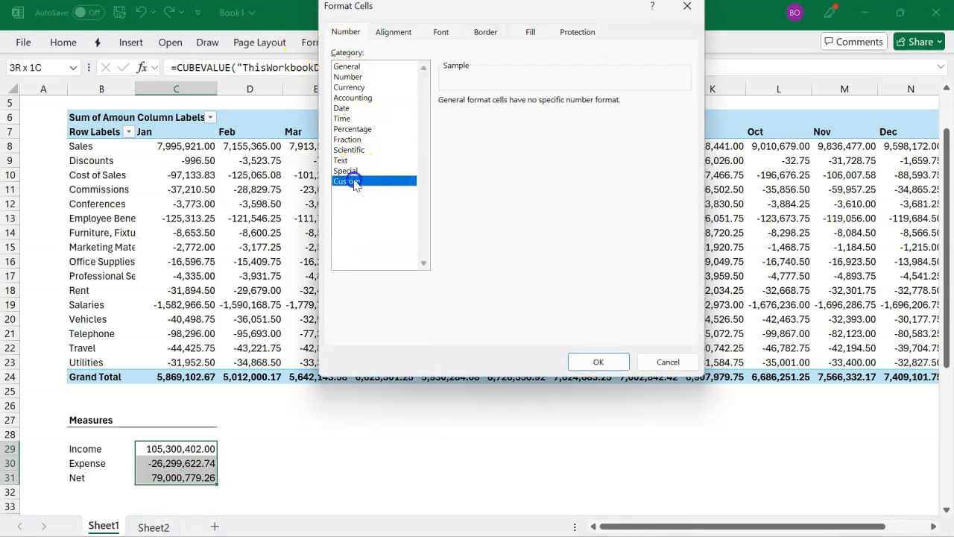
left_click_drag(468, 114, 441, 114)
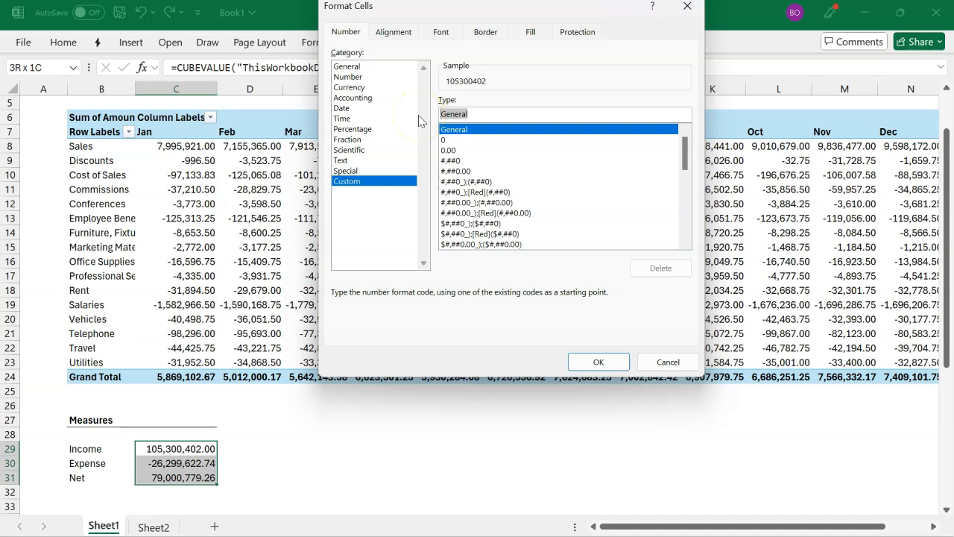
type("0.00")
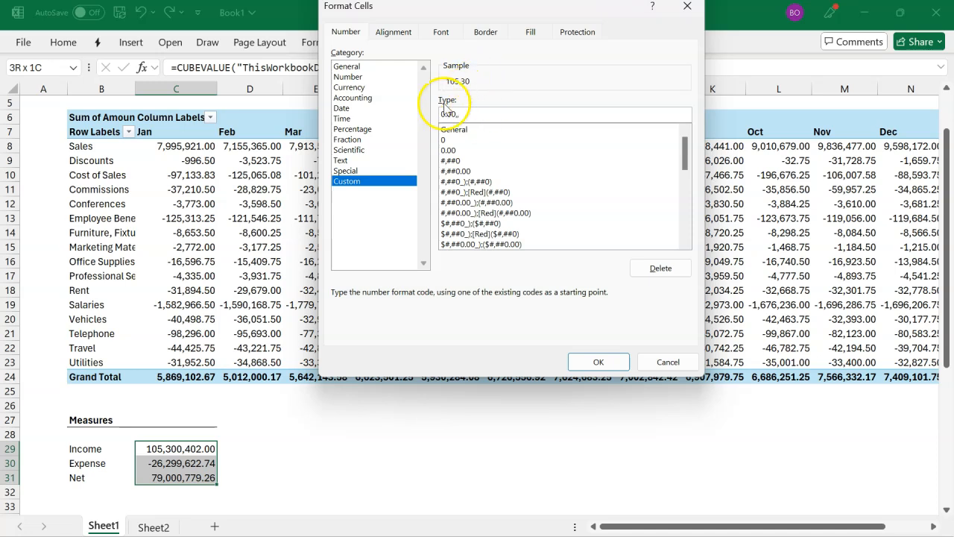
type(",")
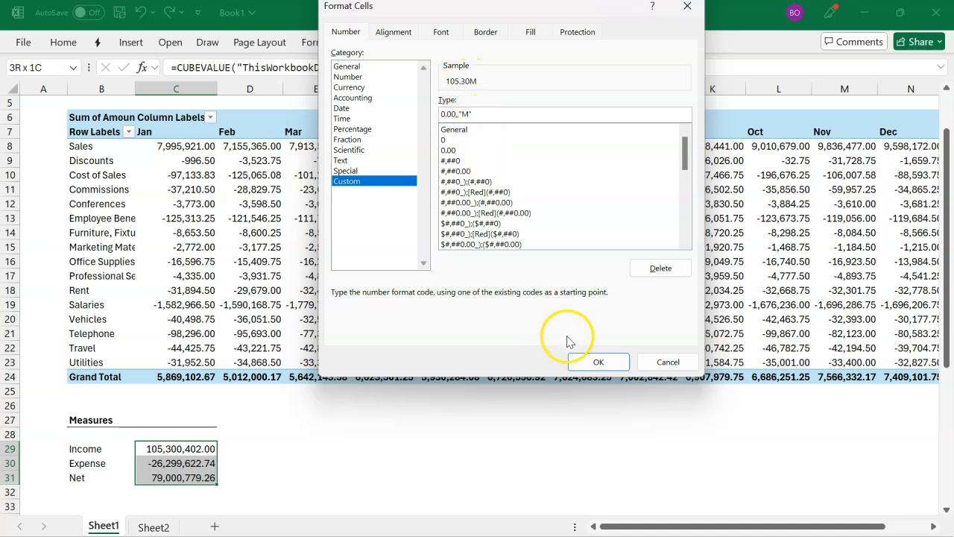
left_click(593, 362)
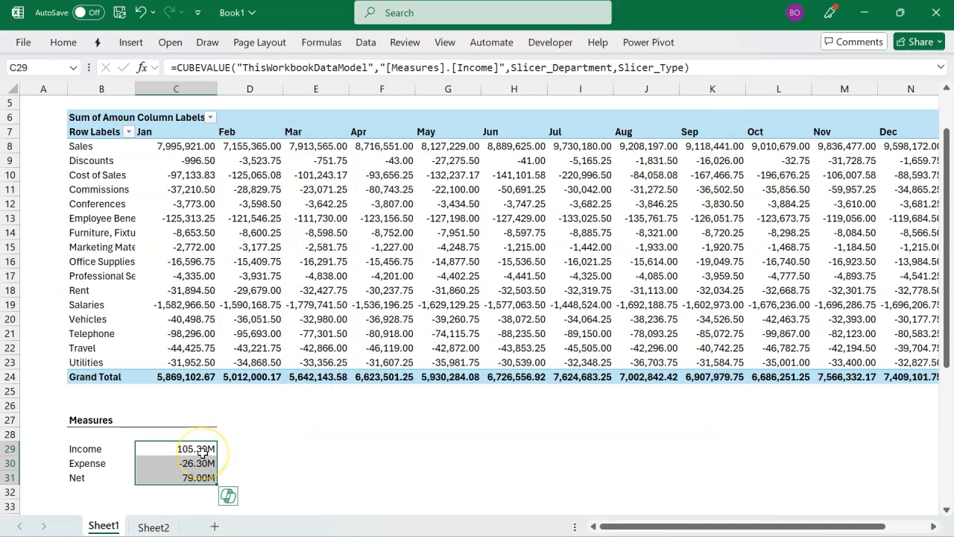
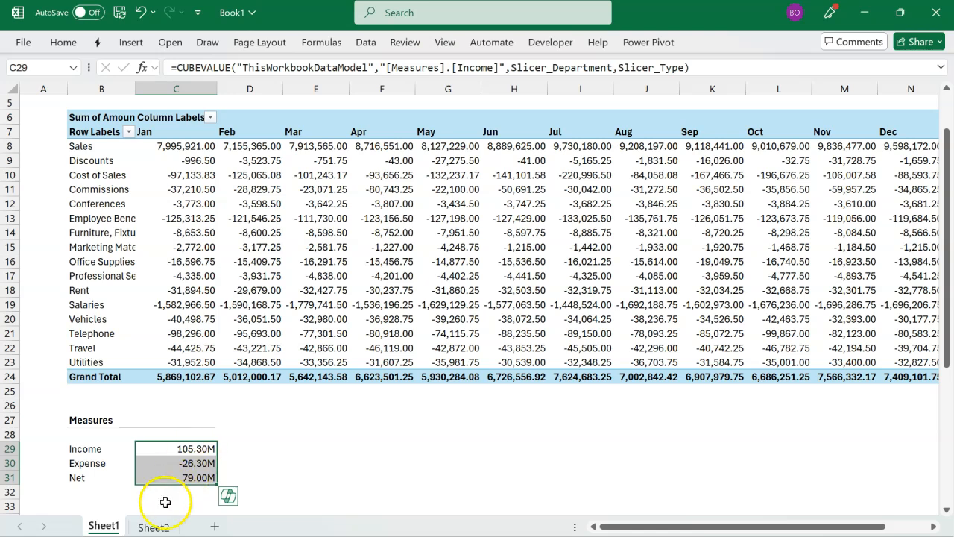
Step: Centre the Income figure both vertically and horizontally inside the green rectangle on Sheet2
left_click(153, 527)
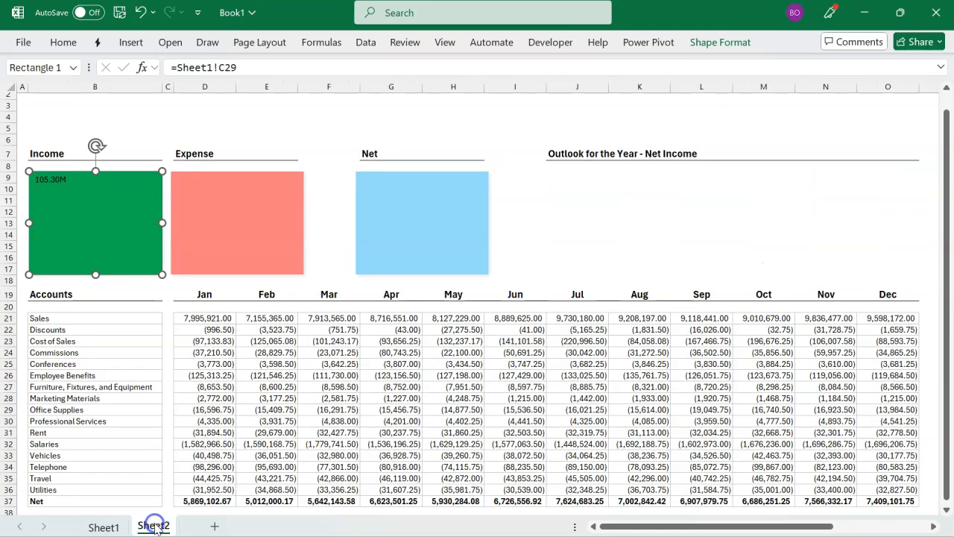
left_click(119, 176)
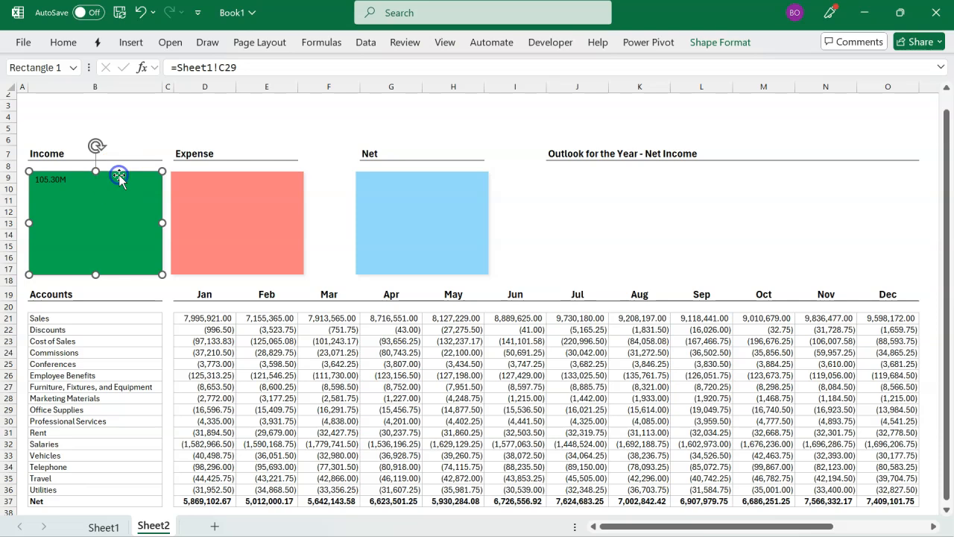
left_click(66, 42)
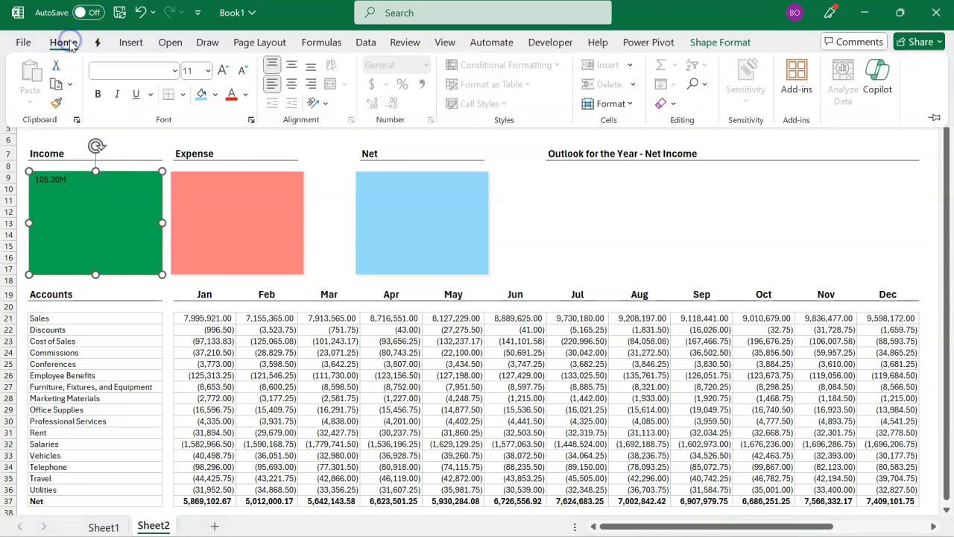
left_click(290, 66)
left_click(294, 85)
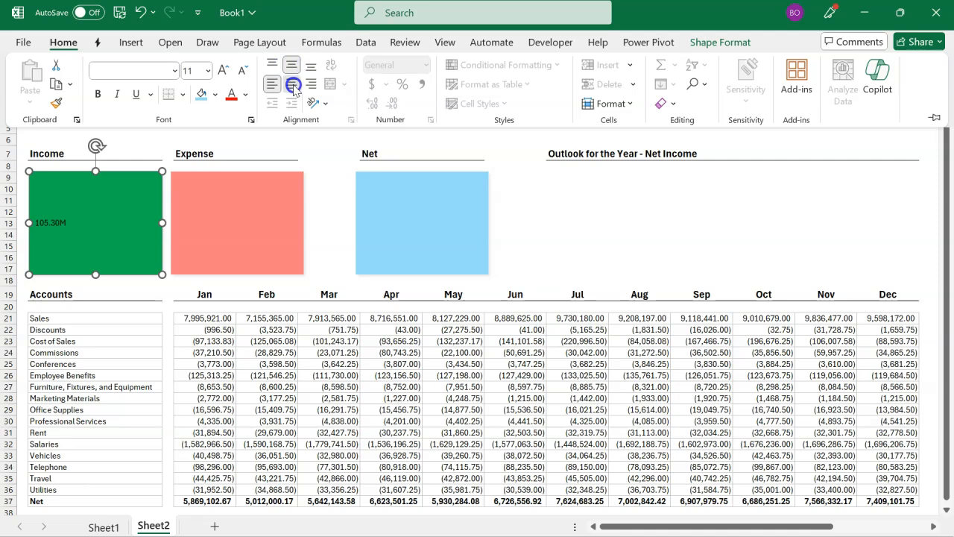
left_click(294, 88)
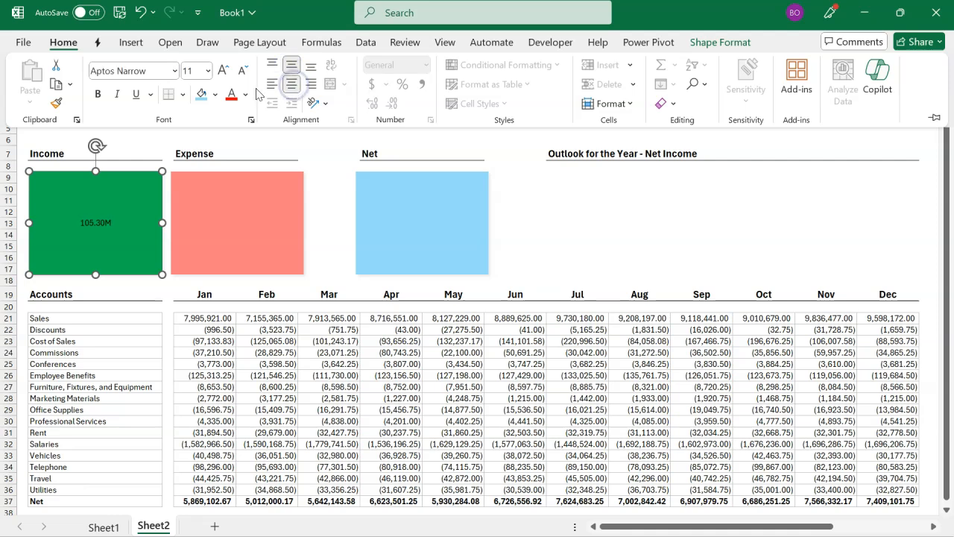
Step: Format the Income rectangle's figure as 32-point bold white text
left_click(222, 78)
left_click(222, 77)
left_click(223, 78)
left_click(223, 79)
left_click(224, 79)
left_click(224, 79)
left_click(224, 79)
left_click(224, 79)
left_click(224, 79)
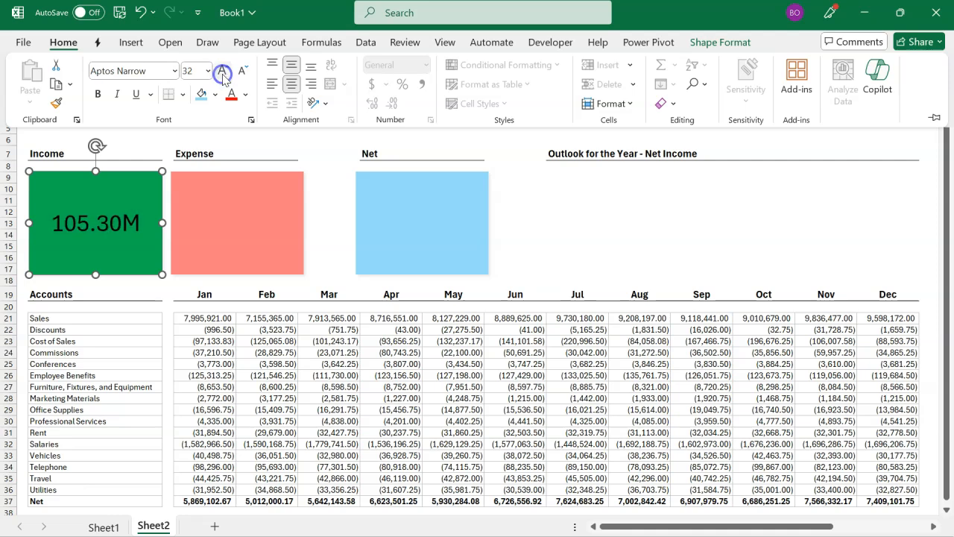
left_click(99, 94)
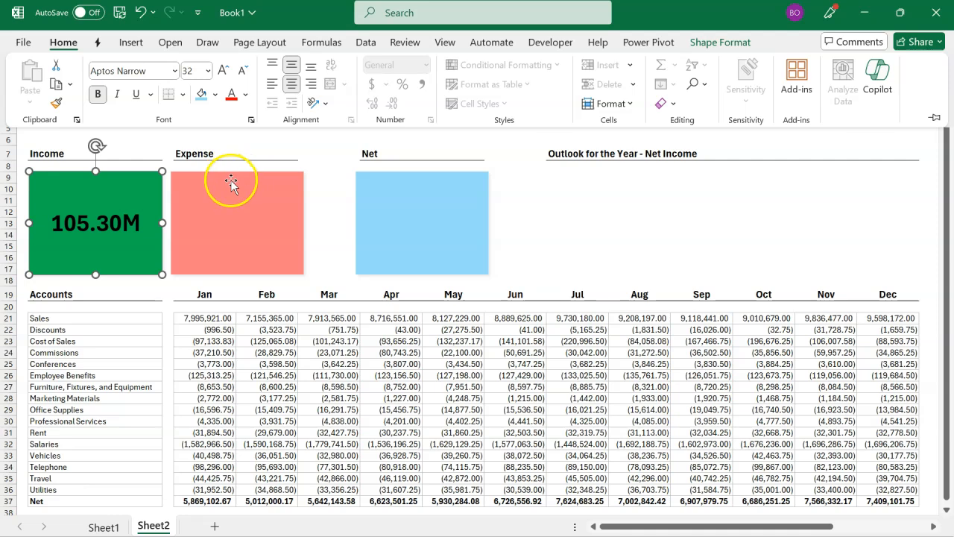
left_click(245, 95)
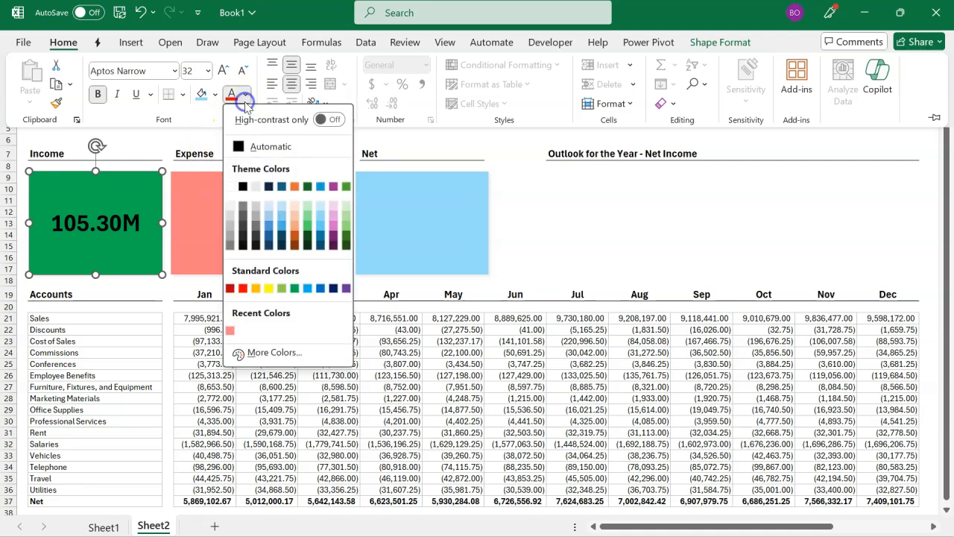
left_click(231, 186)
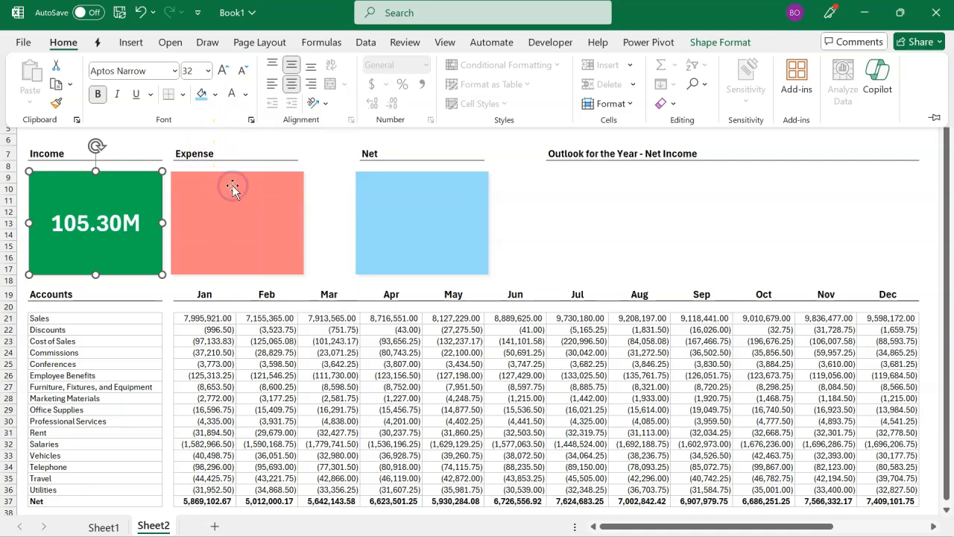
key("ctrl+F1")
Step: Reverse the sign of the Expense measure in Sheet1!C30 by adding a minus before its CUBEVALUE formula
left_click(232, 186)
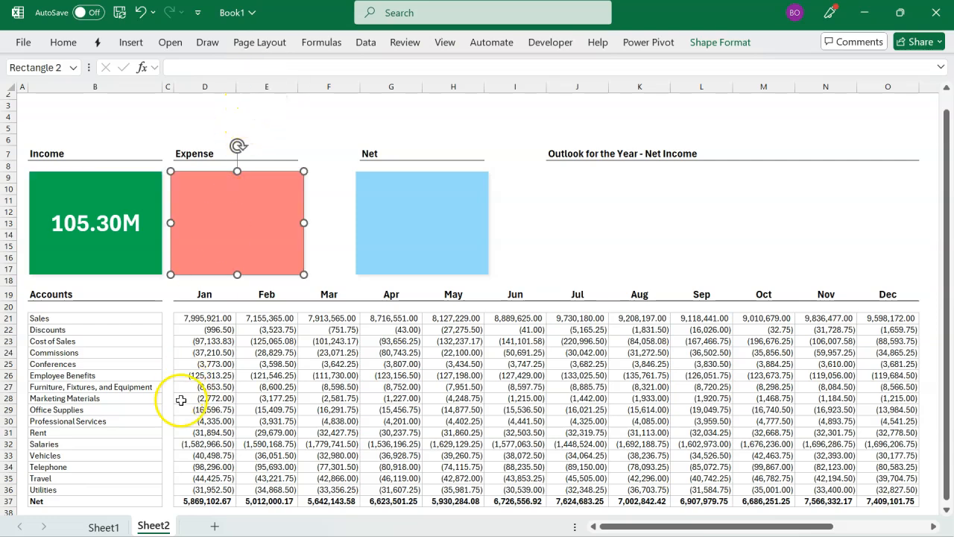
left_click(124, 526)
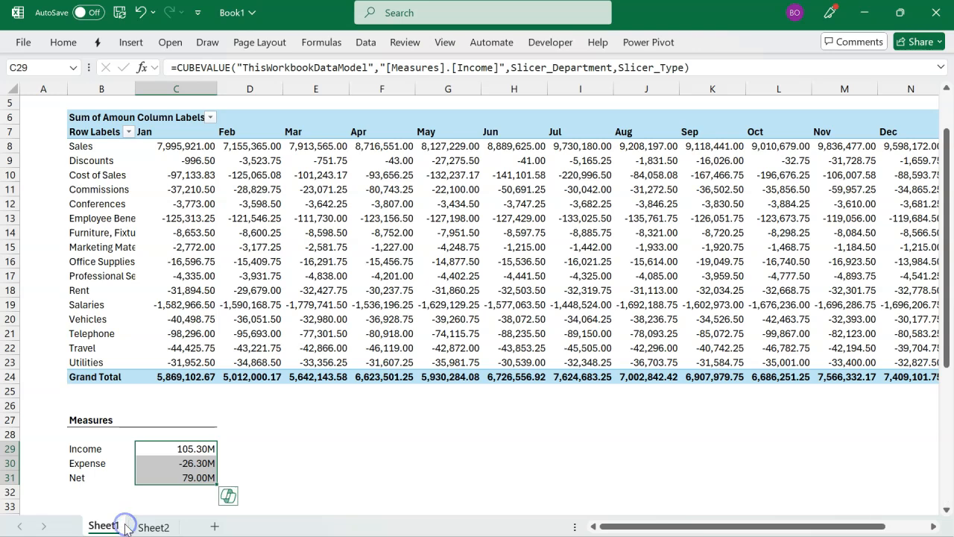
left_click(182, 467)
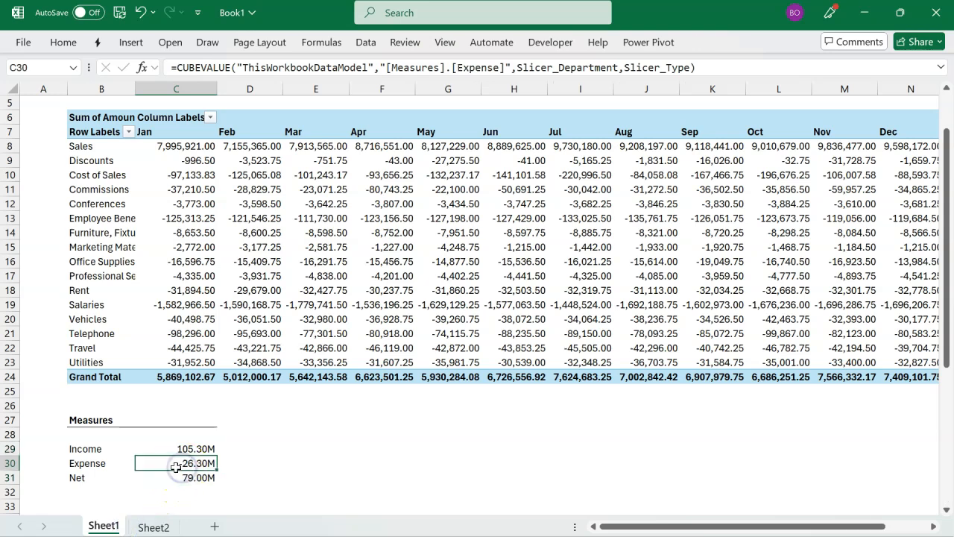
double_click(174, 465)
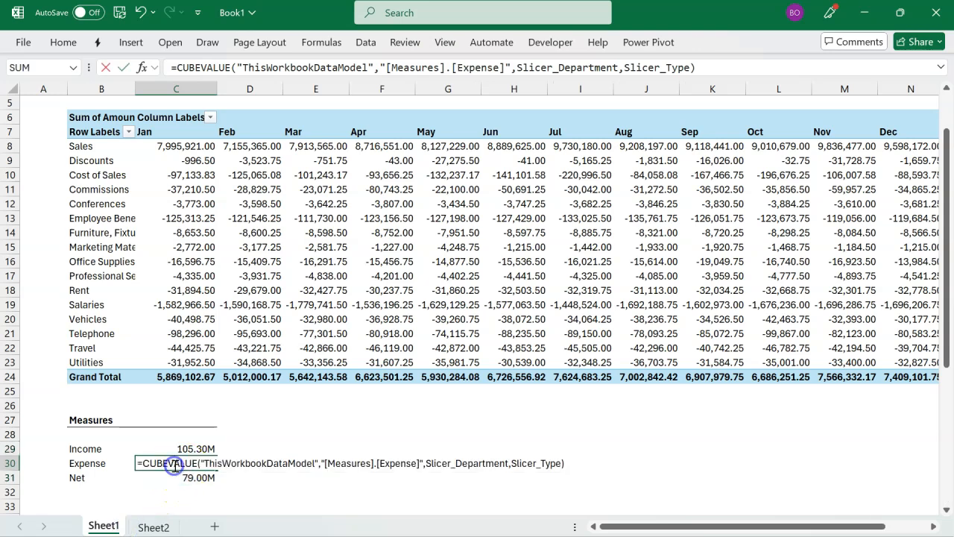
left_click(141, 463)
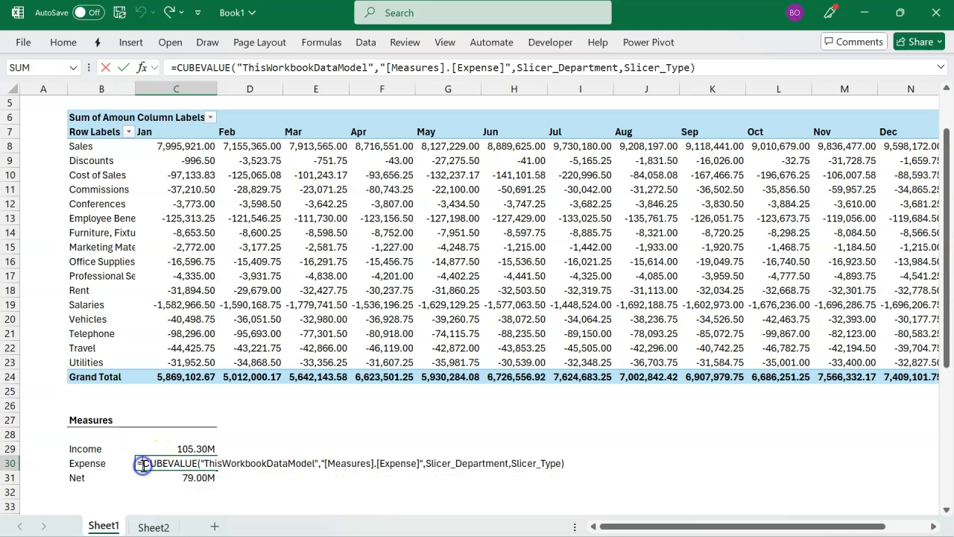
type("-")
key("Return")
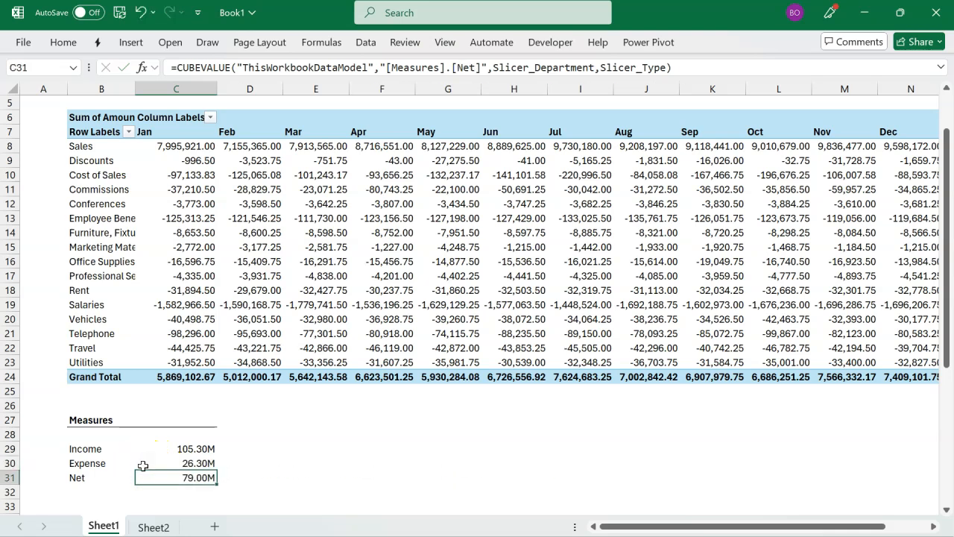
Step: Link the red Expense rectangle's text on Sheet2 to the Expense measure in Sheet1!C30
left_click(153, 527)
left_click(318, 70)
type("=")
left_click(103, 526)
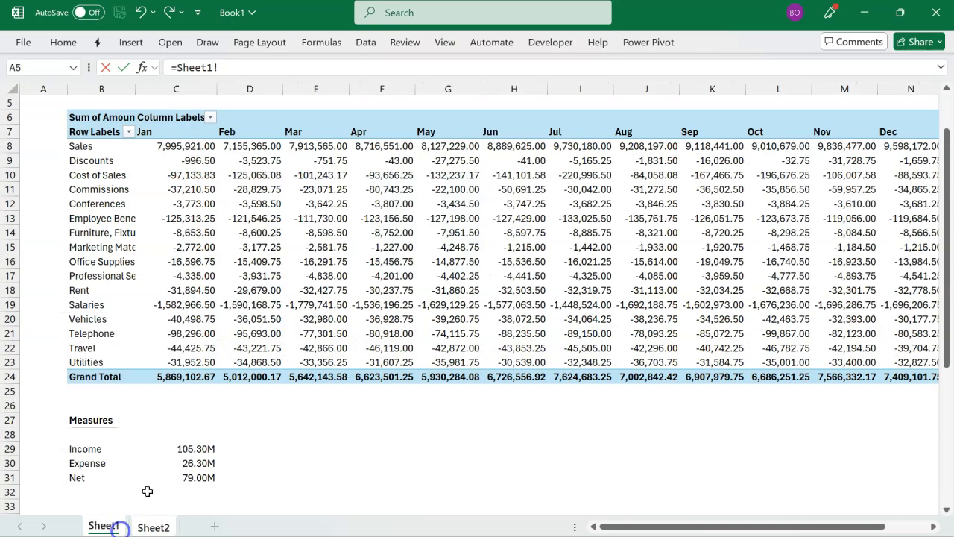
left_click(157, 463)
key("Return")
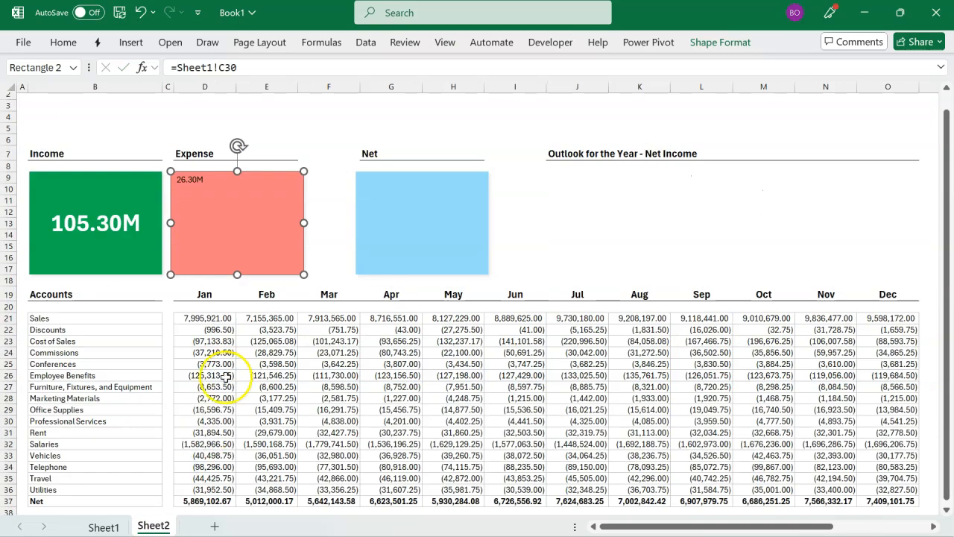
Step: Centre the Expense rectangle's figure in both directions and format it as 32-point bold white text
left_click(64, 42)
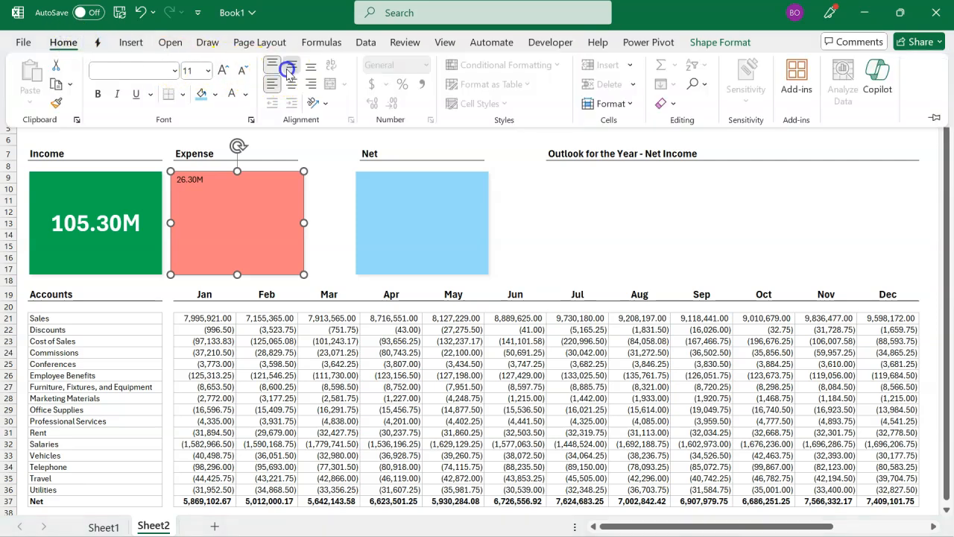
left_click(289, 67)
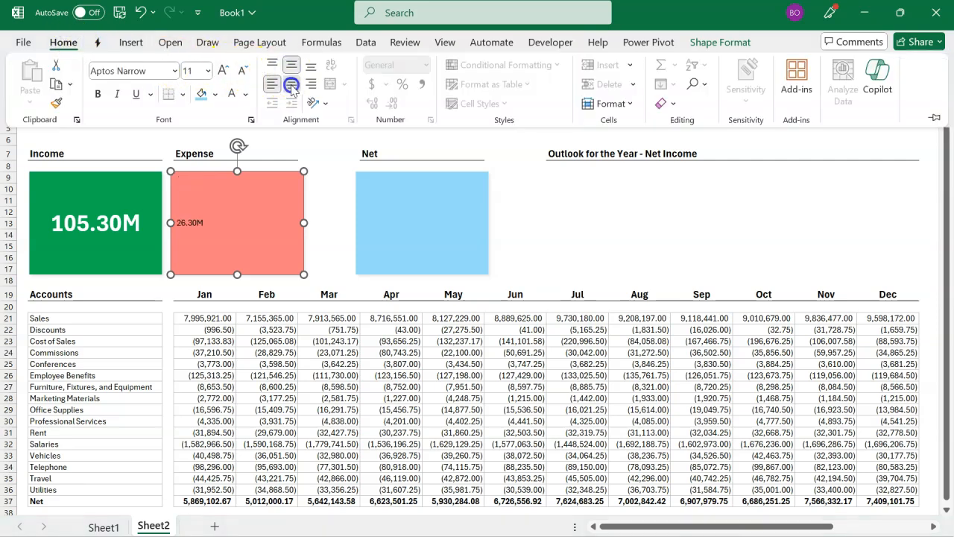
left_click(291, 86)
left_click(197, 72)
key("Return")
left_click(97, 93)
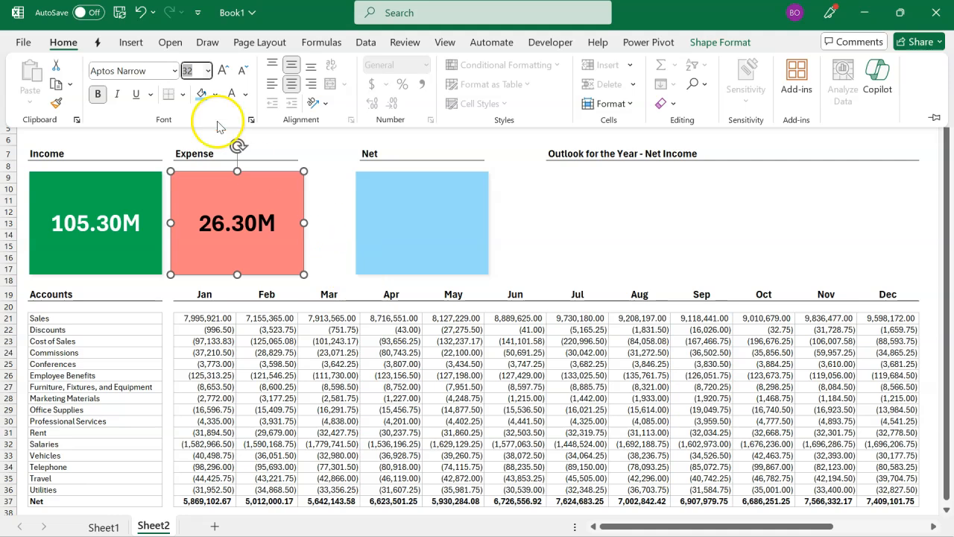
left_click(234, 94)
Step: Link the blue Net rectangle's text to the Net measure in Sheet1!C31
left_click(455, 243)
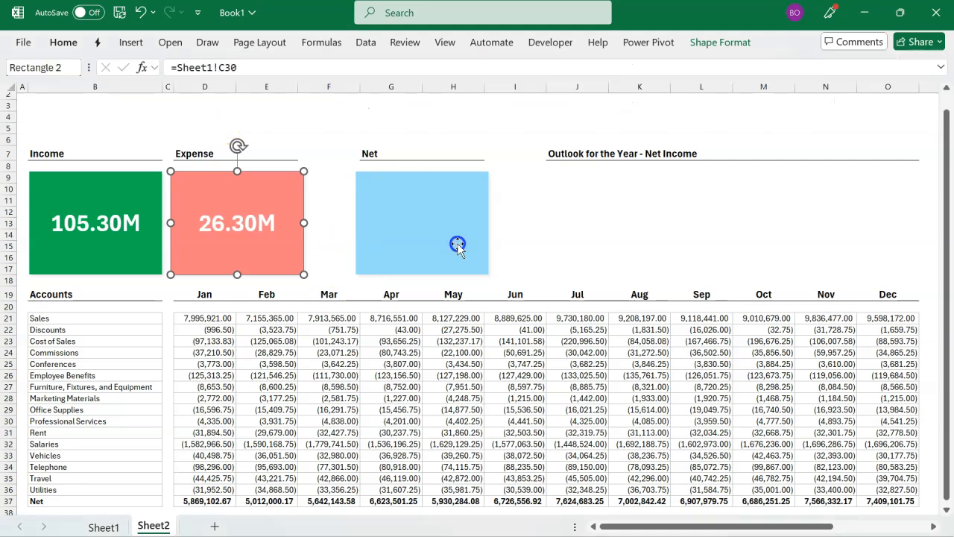
left_click(341, 68)
type("=")
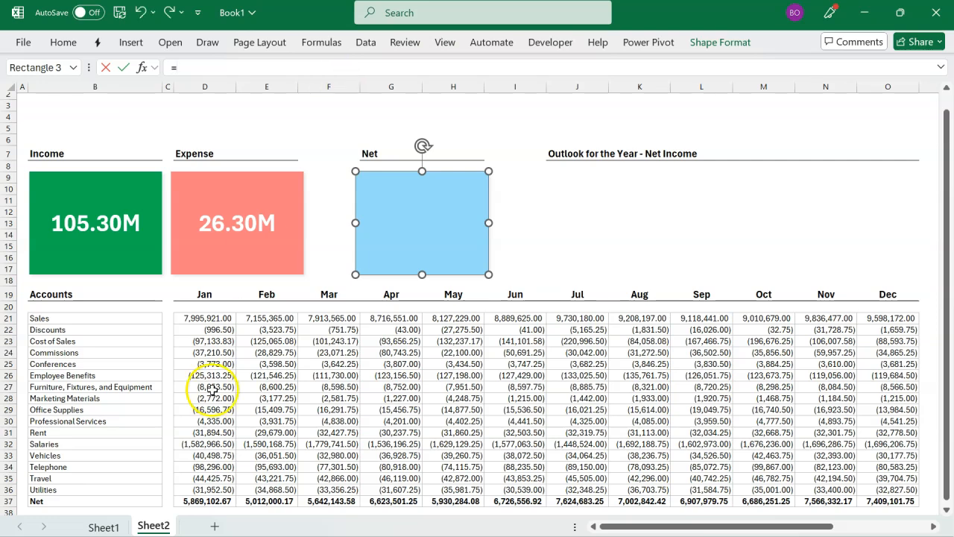
left_click(104, 526)
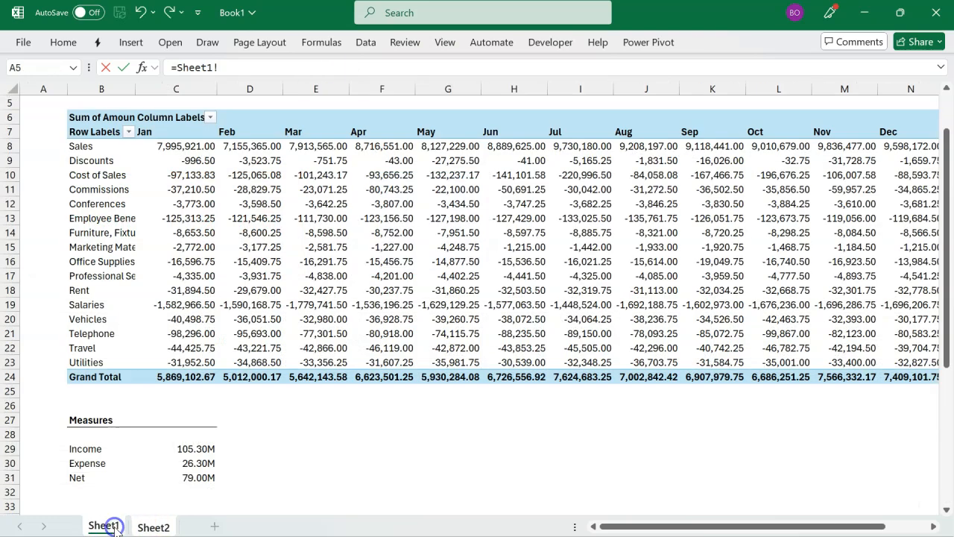
left_click(179, 478)
key("Return")
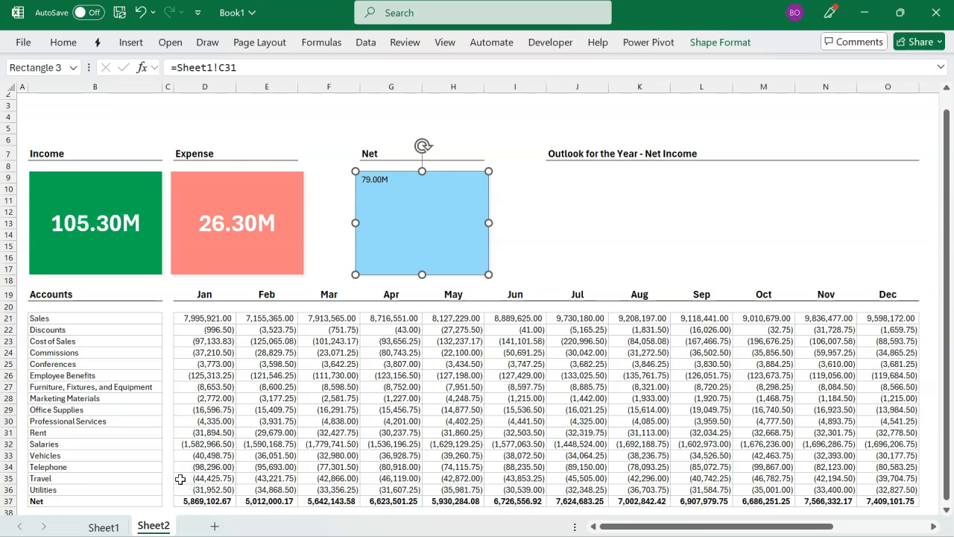
Step: Centre the Net rectangle's figure in both directions and format it as 32-point bold white text
left_click(71, 43)
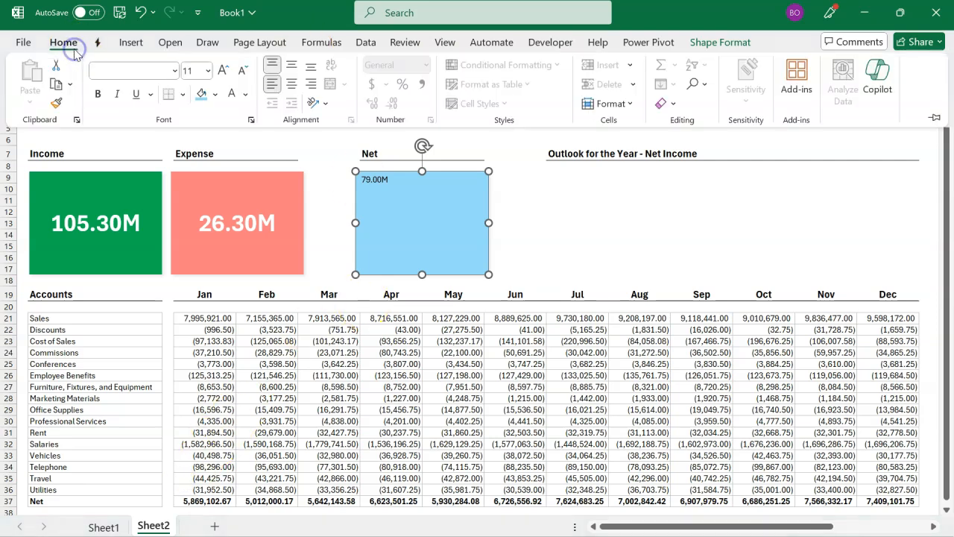
left_click(291, 65)
left_click(293, 85)
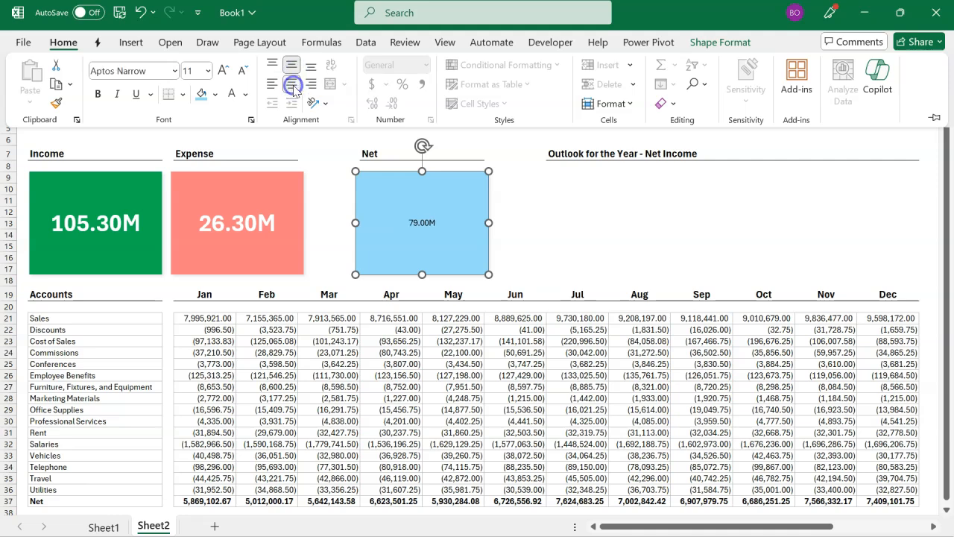
left_click(200, 70)
type("32")
key("Return")
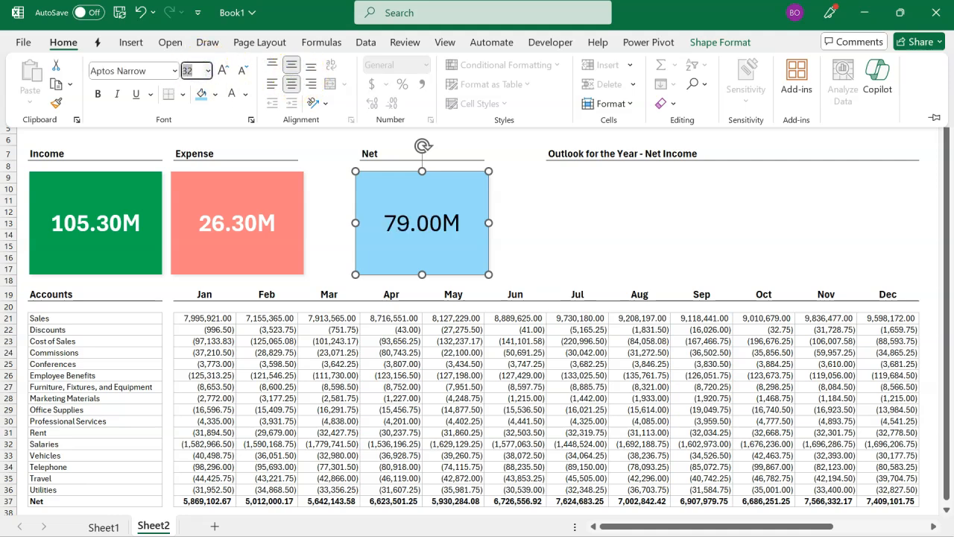
left_click(103, 96)
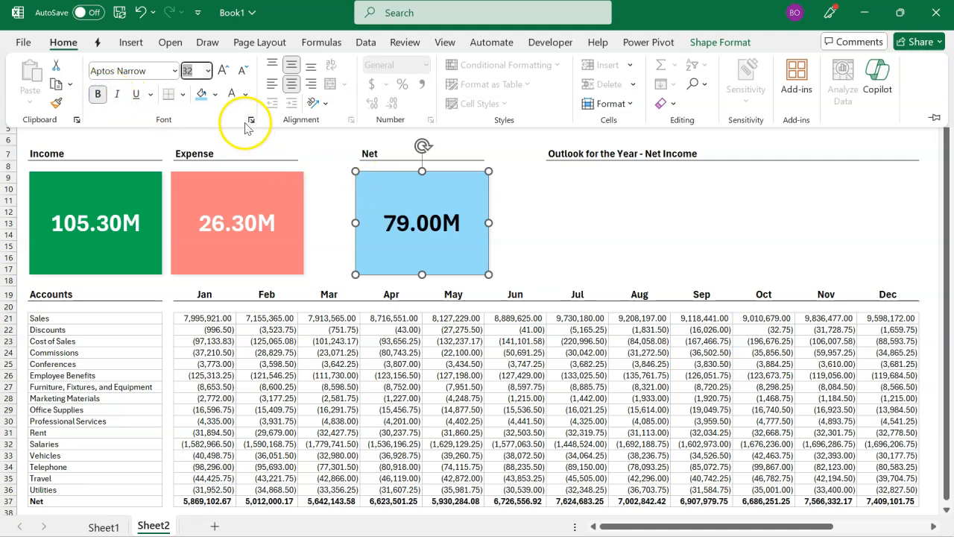
left_click(232, 94)
left_click(542, 240)
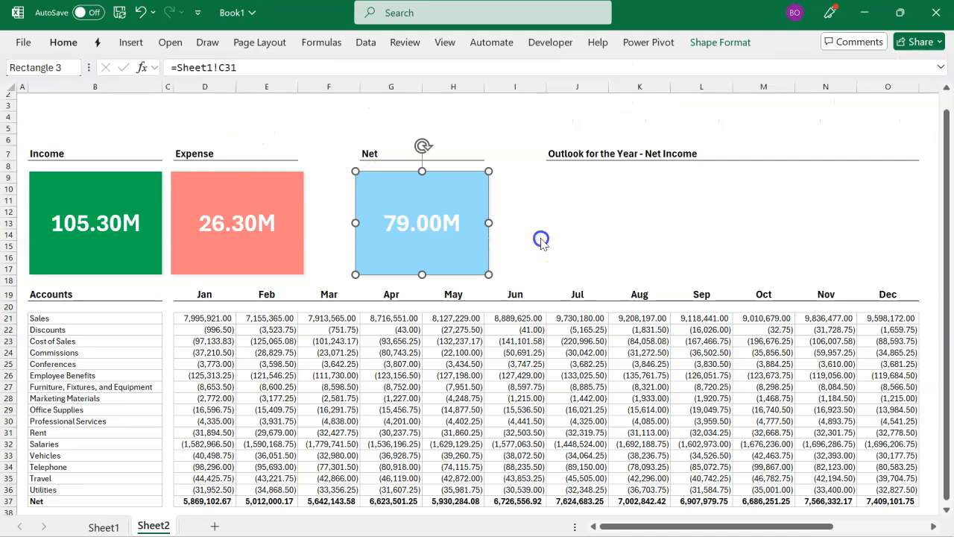
left_click(542, 240)
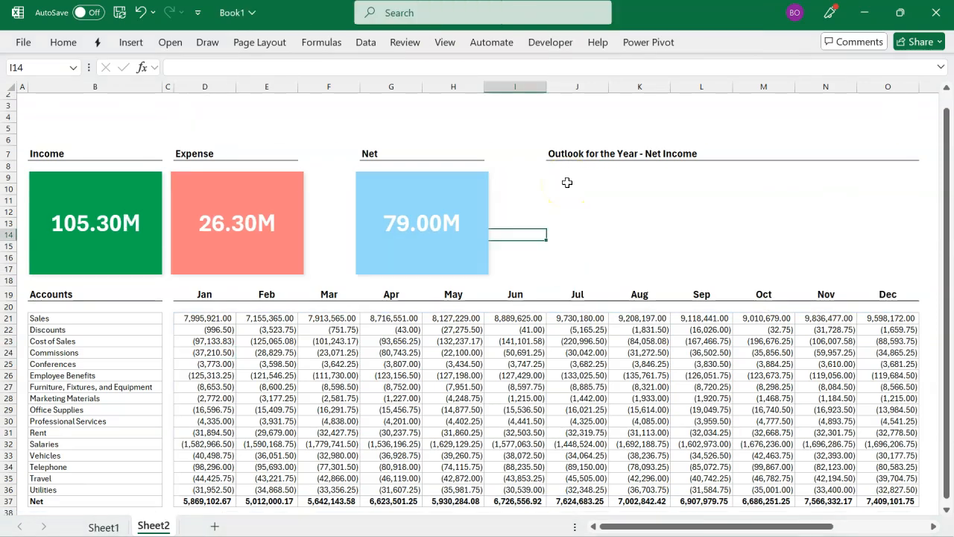
left_click(567, 182)
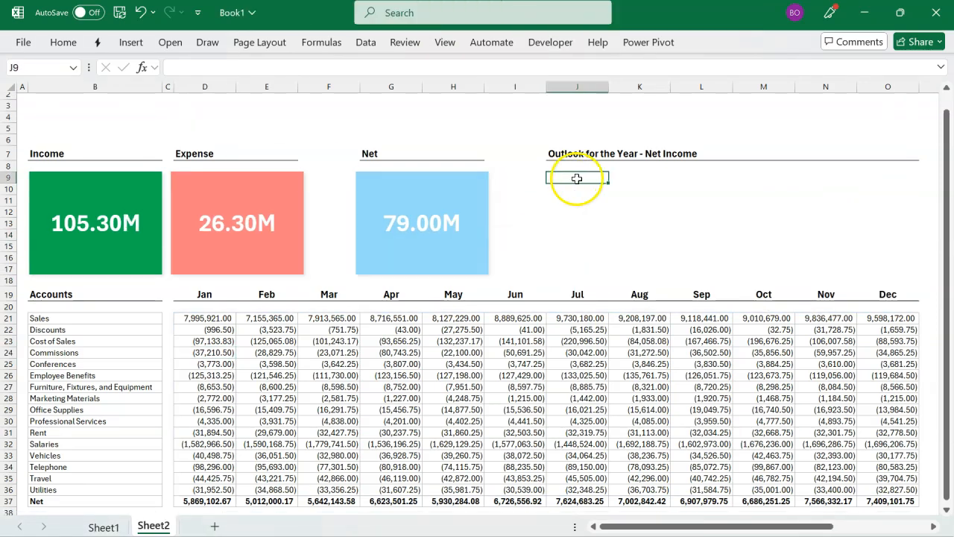
left_click_drag(576, 179, 828, 282)
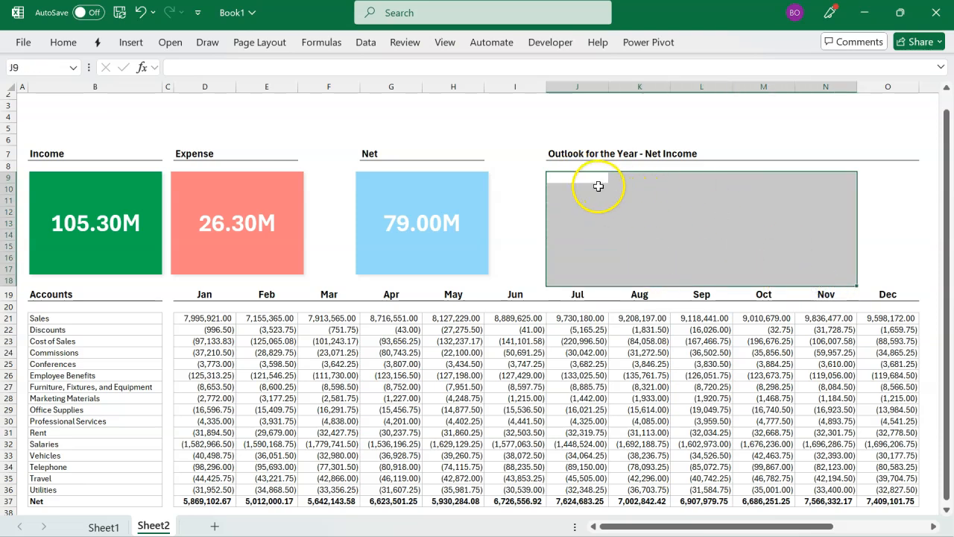
left_click_drag(594, 182, 912, 269)
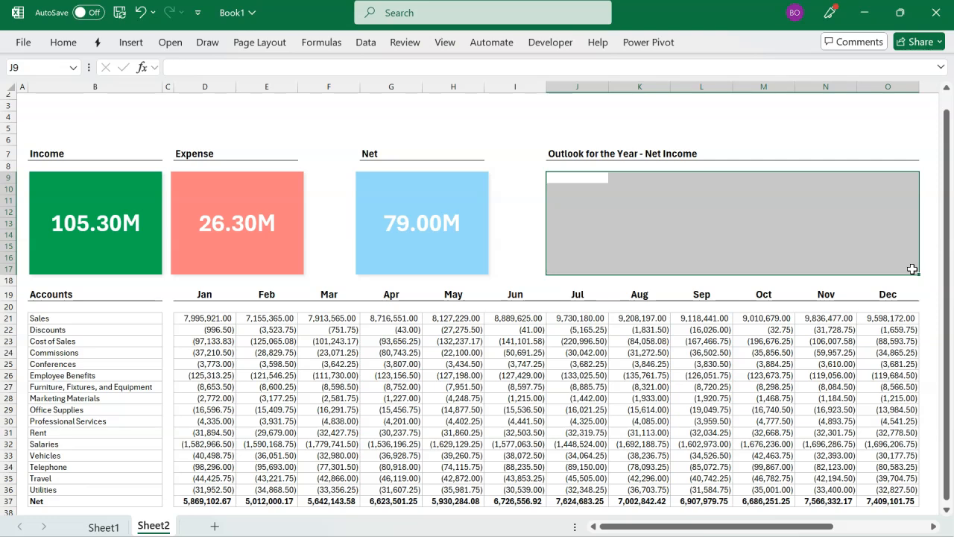
Step: Insert a column sparkline in J9 of Sheet2, using the monthly Net figures in Sheet1!E36:E47 as its data range
left_click(581, 182)
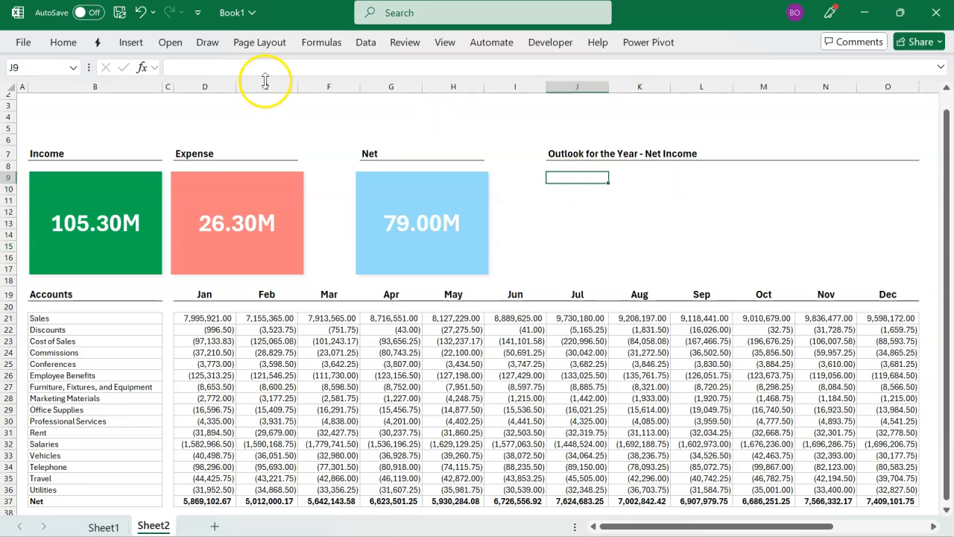
left_click(140, 43)
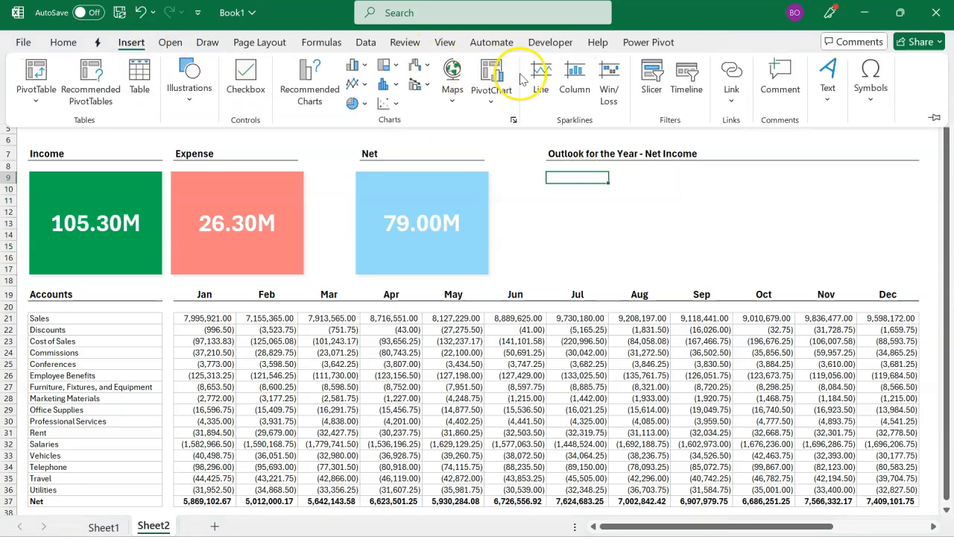
left_click(572, 105)
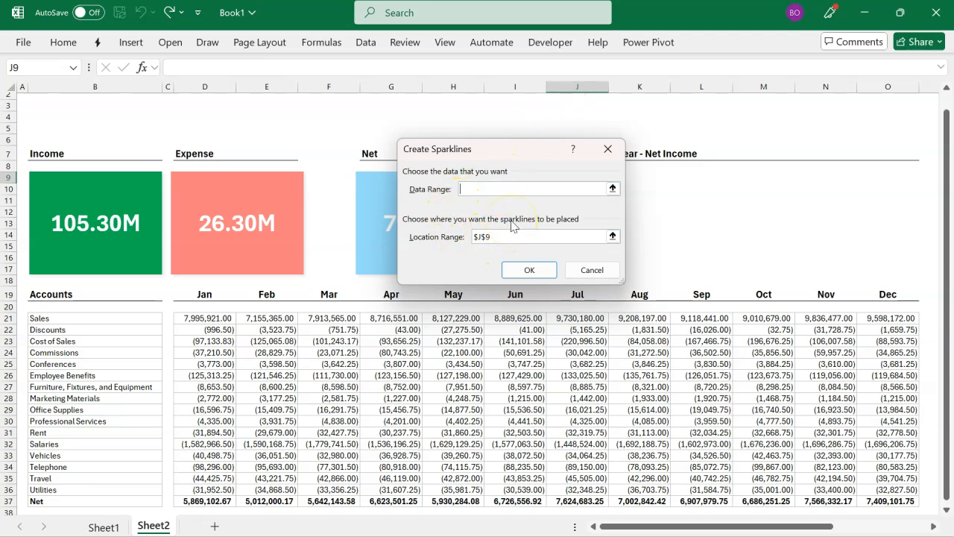
left_click(611, 189)
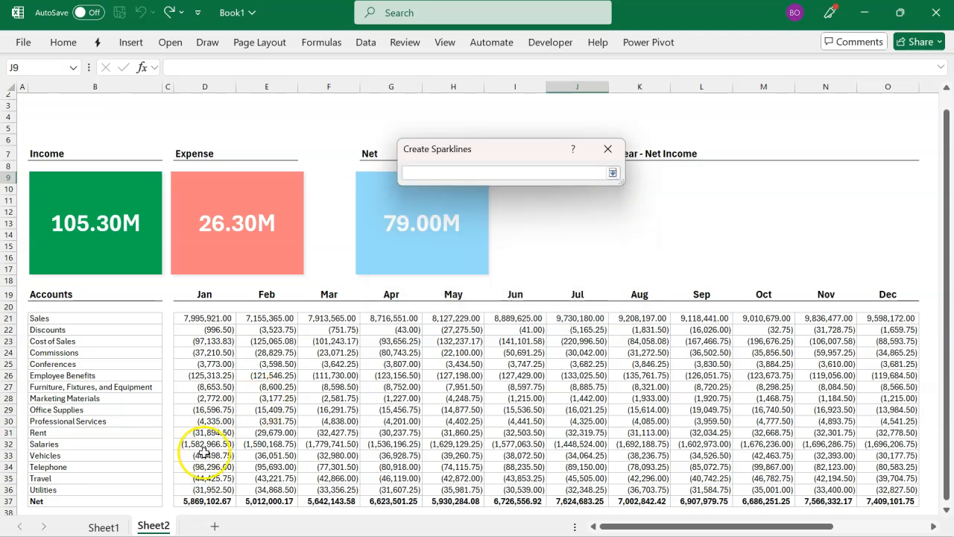
left_click(103, 526)
scroll(194, 455, "down", 4)
scroll(195, 455, "down", 3)
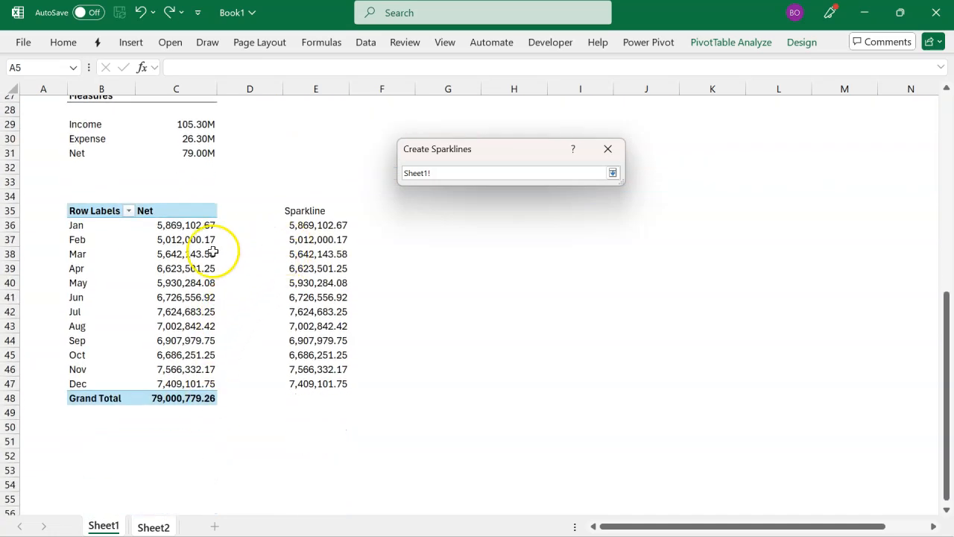
left_click_drag(320, 225, 317, 385)
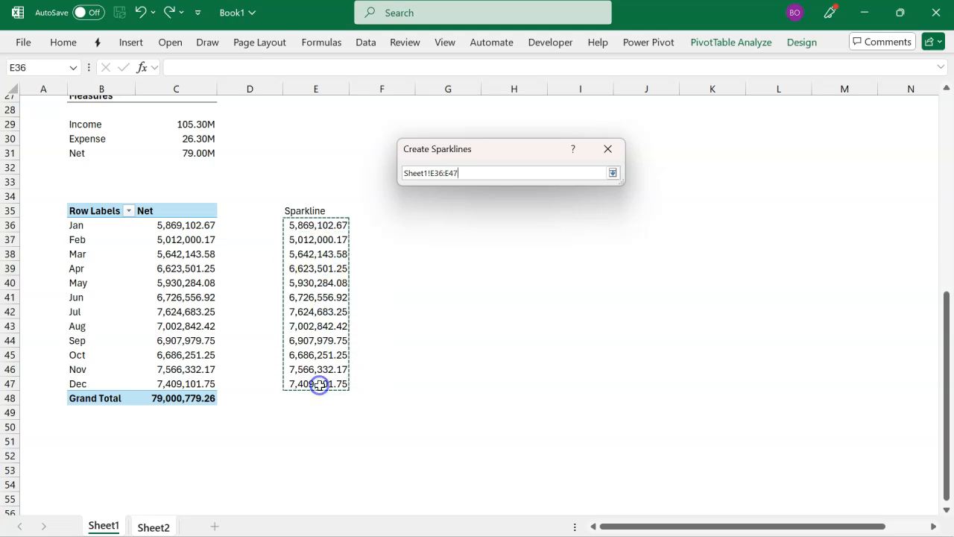
left_click(611, 173)
left_click(529, 271)
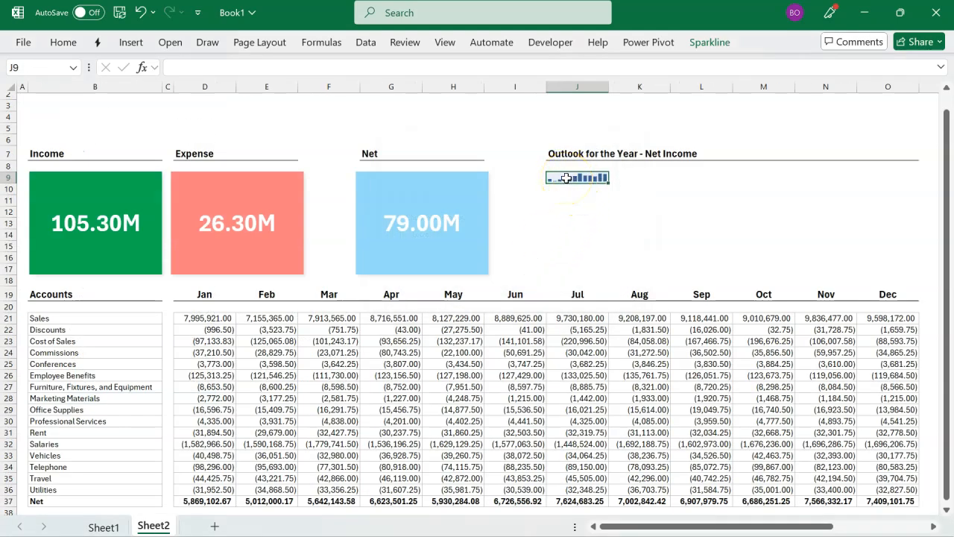
Step: Enlarge the sparkline under Outlook for the Year by merging and centring cells J9:N16
left_click_drag(566, 177, 822, 254)
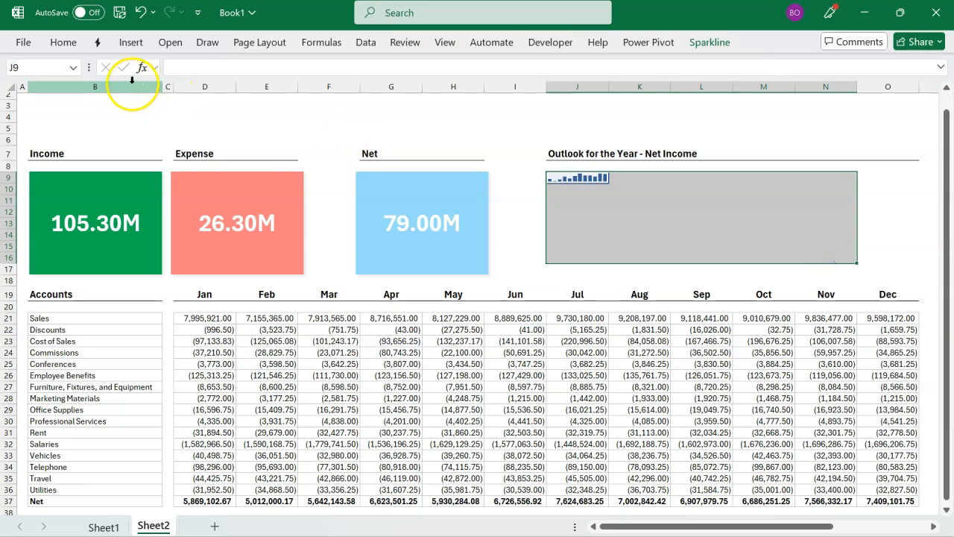
left_click(67, 45)
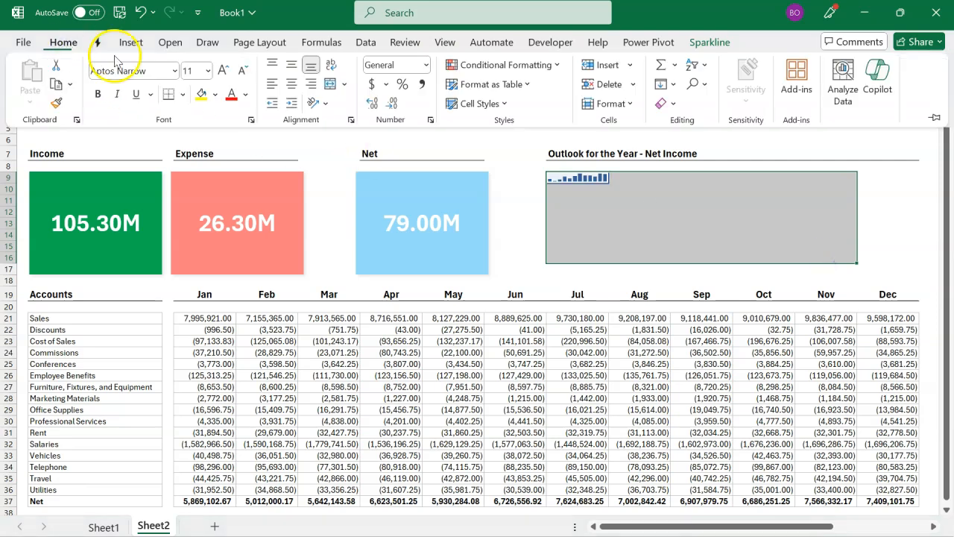
left_click(331, 85)
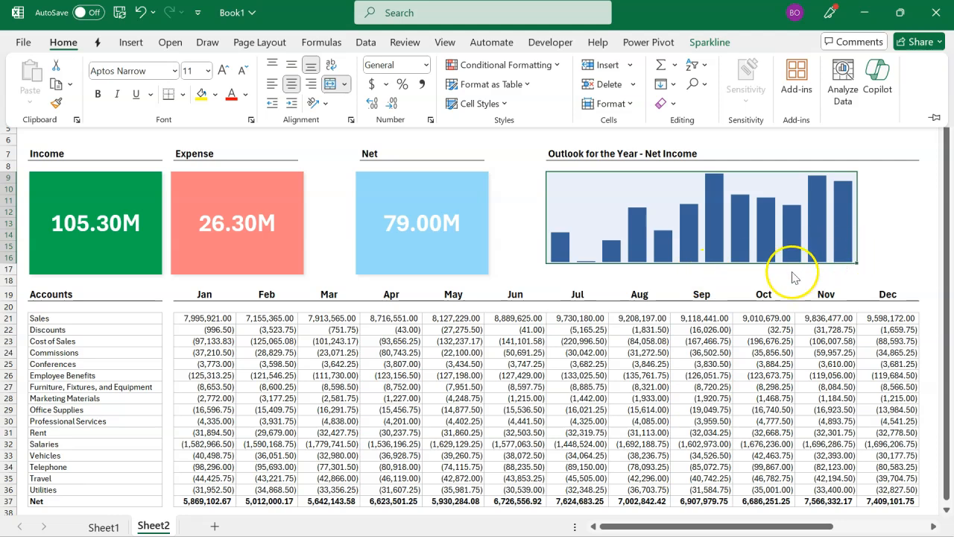
left_click(557, 278)
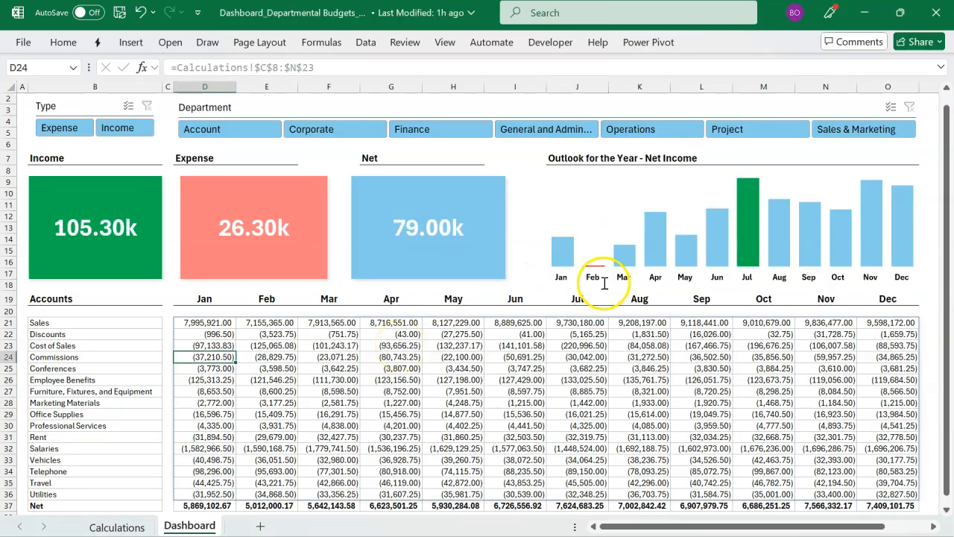
Step: Copy the Jan–Dec label text box from the finished dashboard workbook into Book1's Sheet2 and place it directly below the sparkline
left_click(604, 281)
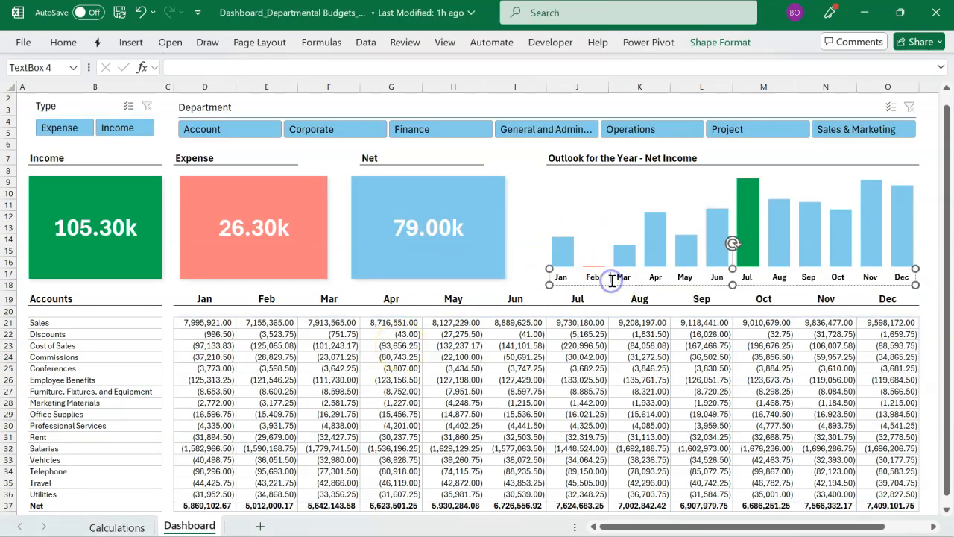
left_click(631, 287)
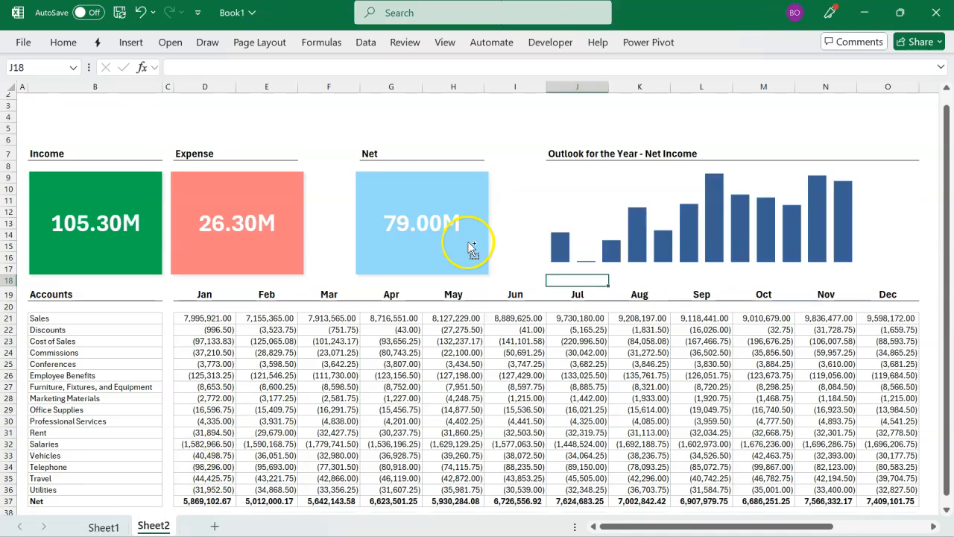
key("ctrl+v")
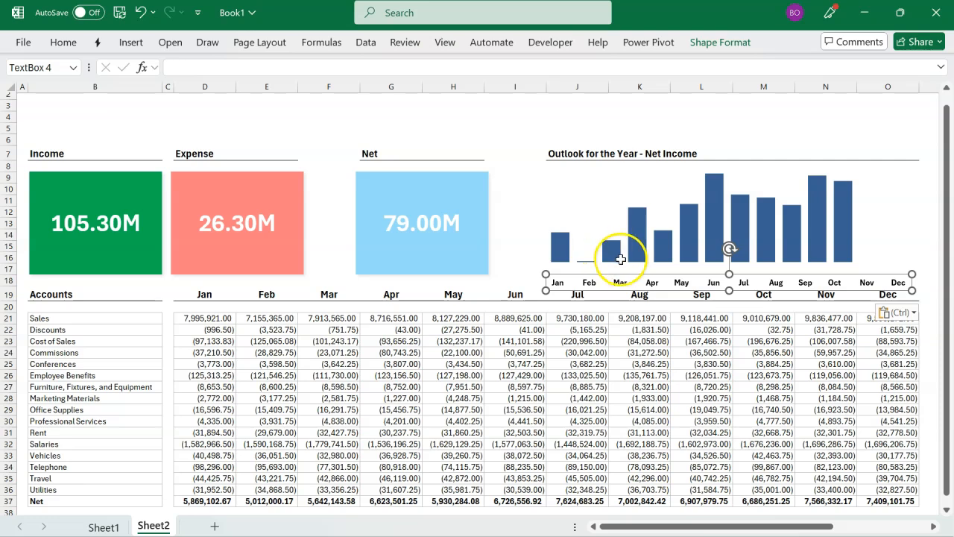
left_click_drag(620, 273, 618, 267)
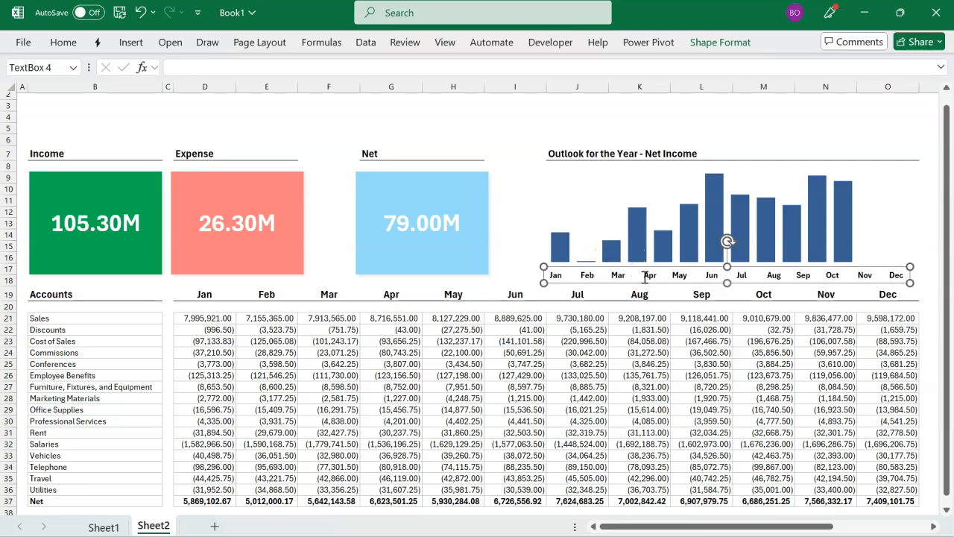
Step: Remove surplus spaces between the month names in the text box so each label lines up with its sparkline column
left_click(644, 276)
key("BackSpace")
key("BackSpace")
key("BackSpace")
key("BackSpace")
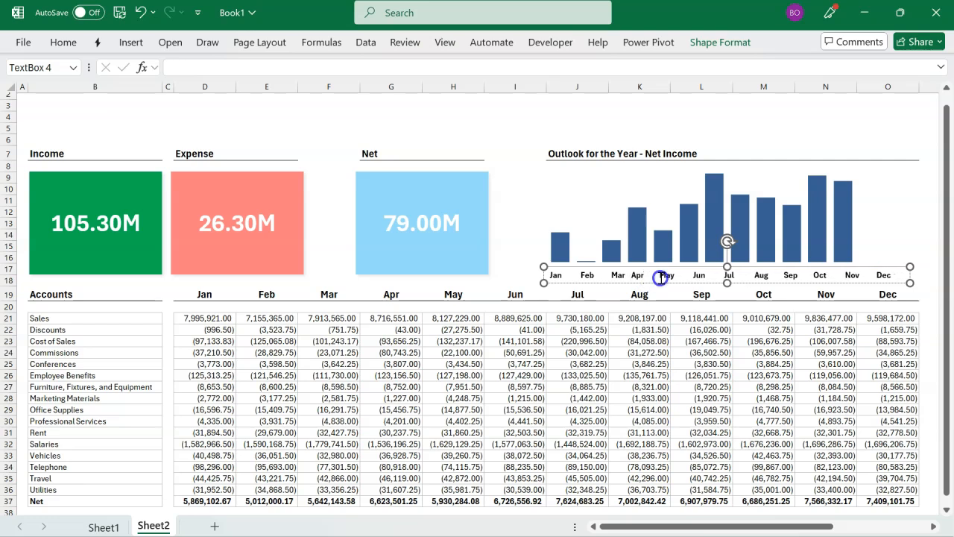
key("BackSpace")
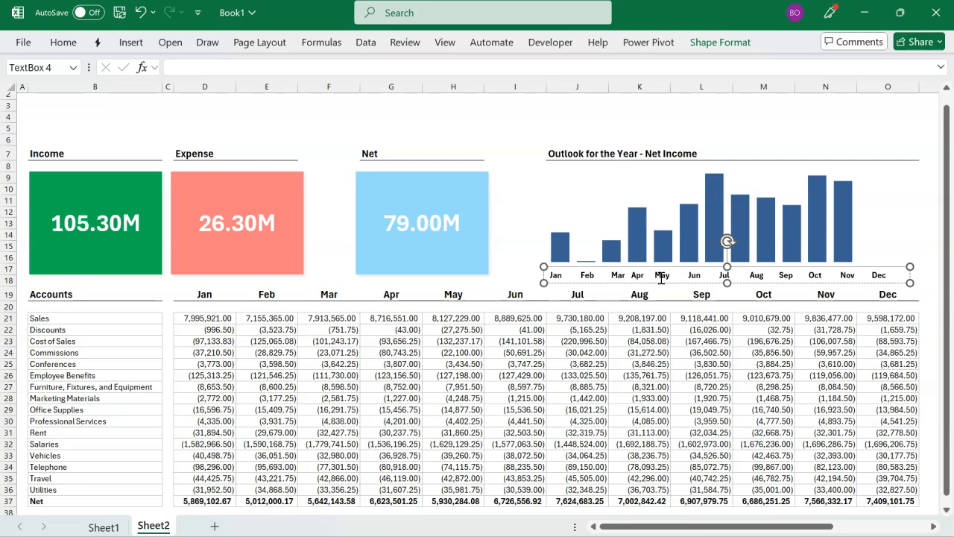
key("BackSpace")
key("BackSpace")
key("BackSpace")
key("BackSpace")
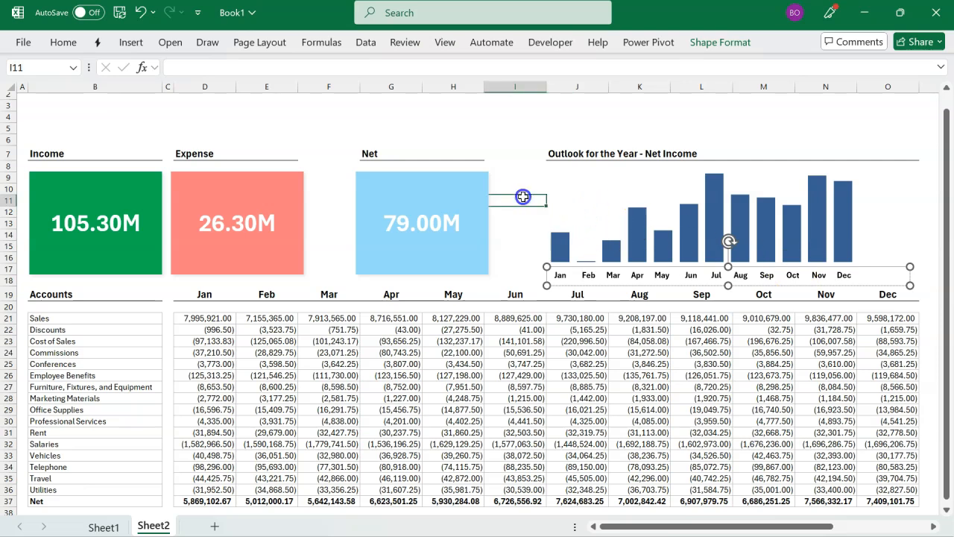
left_click(523, 195)
Step: Highlight the sparkline's high, low and negative points and set its column colour to Dark Teal, Accent 1, Lighter 60%
left_click(610, 224)
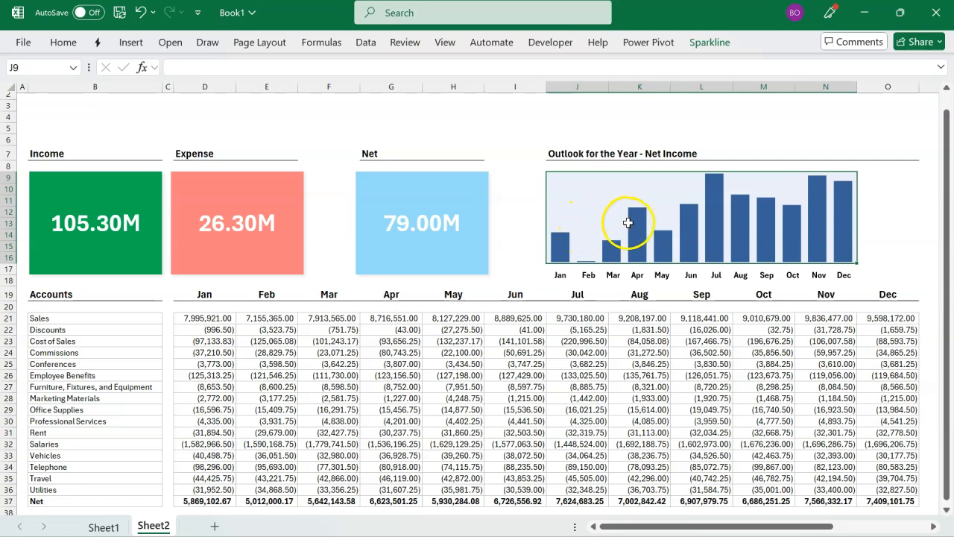
left_click(711, 44)
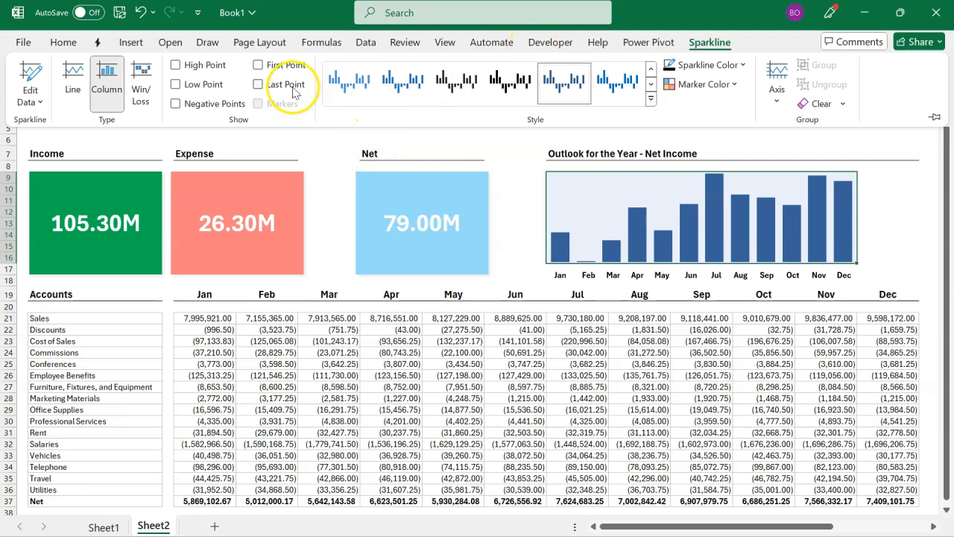
left_click(175, 66)
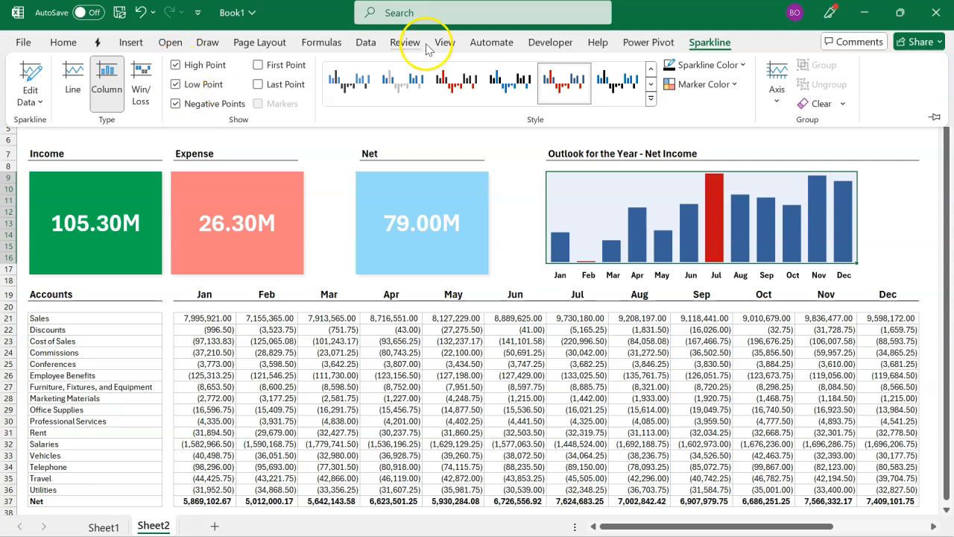
left_click(741, 65)
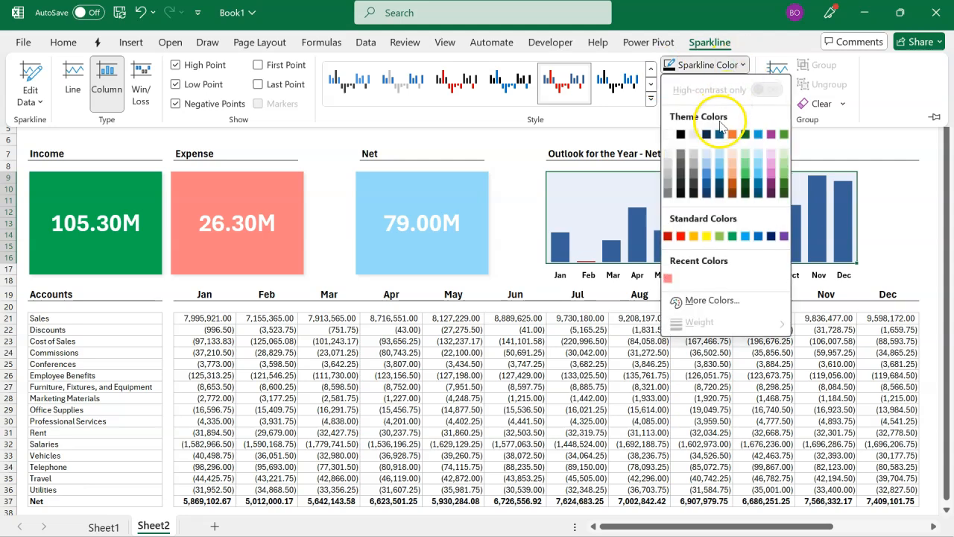
left_click(719, 164)
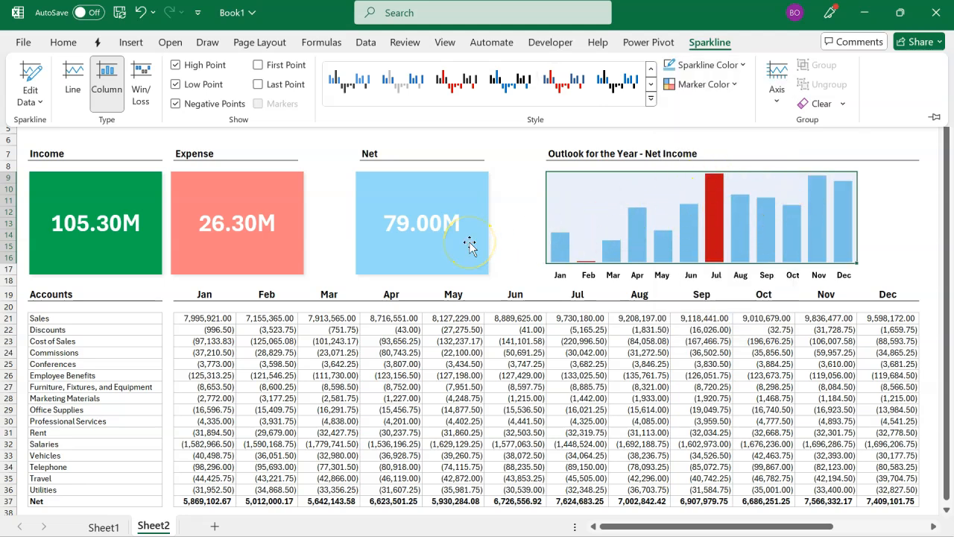
Step: Set the sparkline's high point marker colour to standard green
left_click(727, 88)
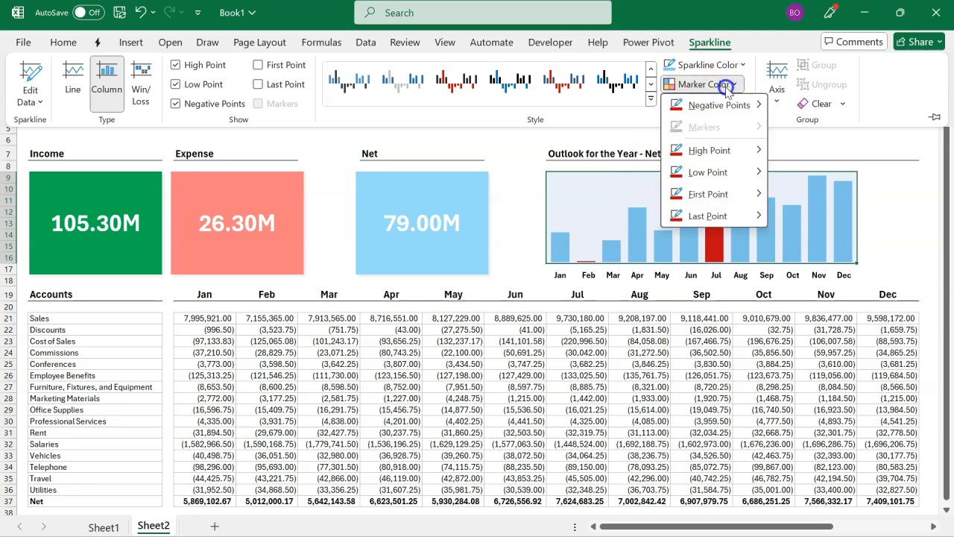
left_click(731, 151)
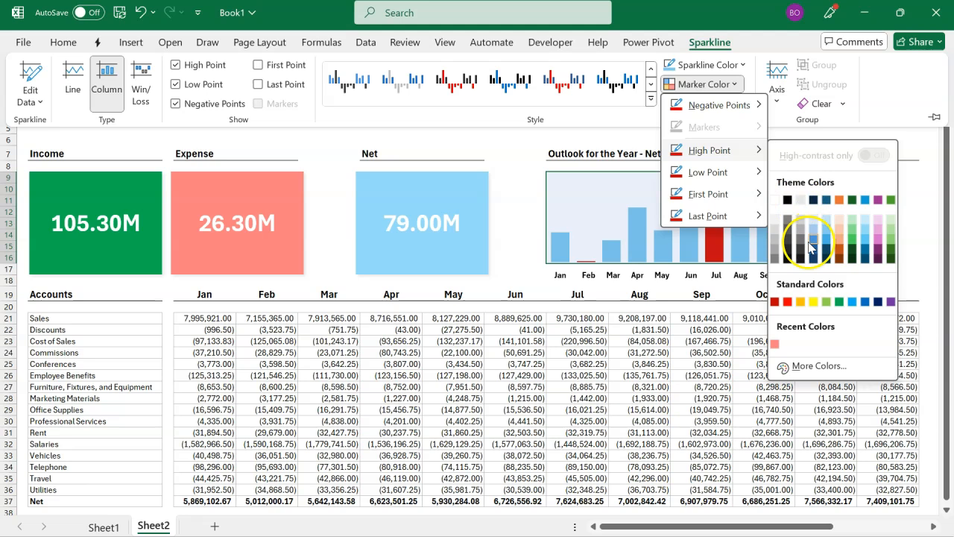
left_click(840, 302)
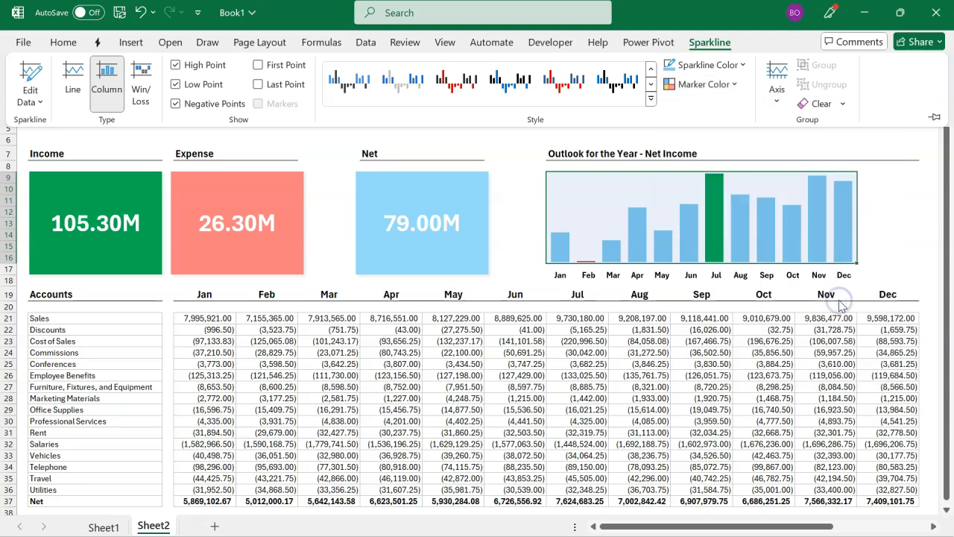
Step: Set the sparkline's low point and negative point marker colours to the recently used light red
left_click(708, 84)
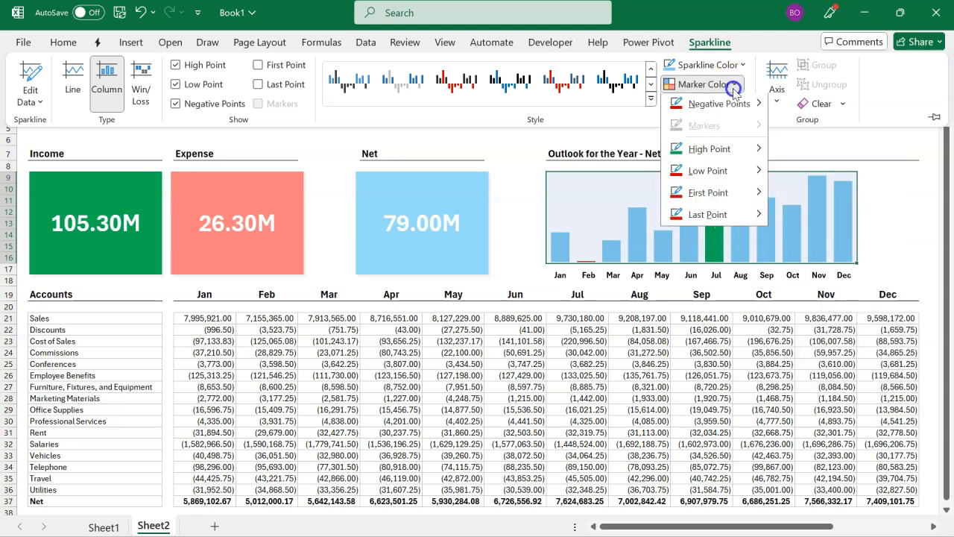
mouse_move(727, 171)
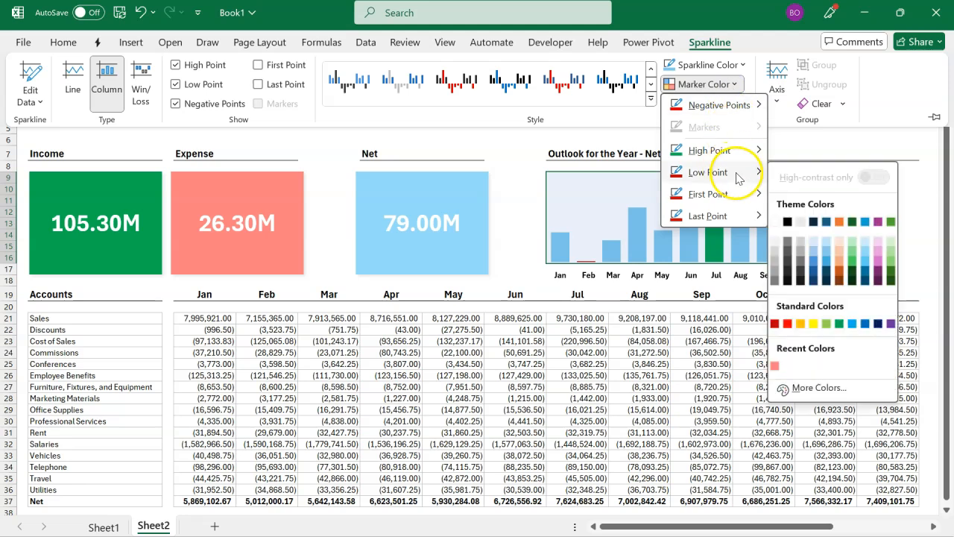
left_click(775, 365)
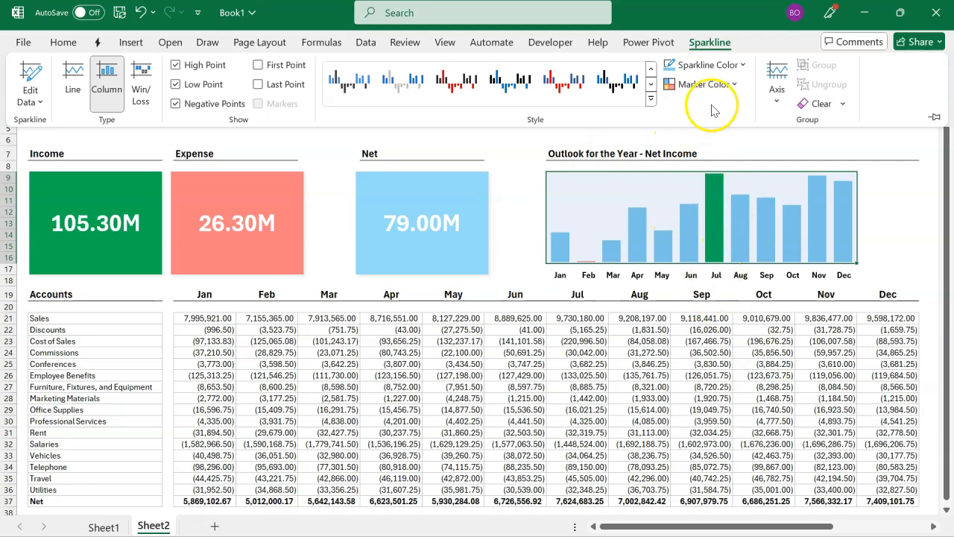
left_click(722, 84)
mouse_move(723, 152)
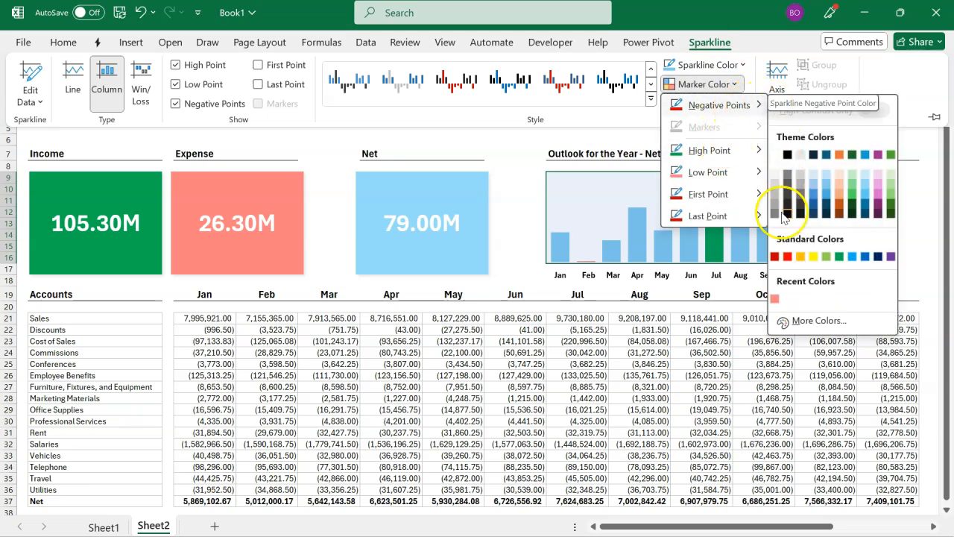
left_click(775, 299)
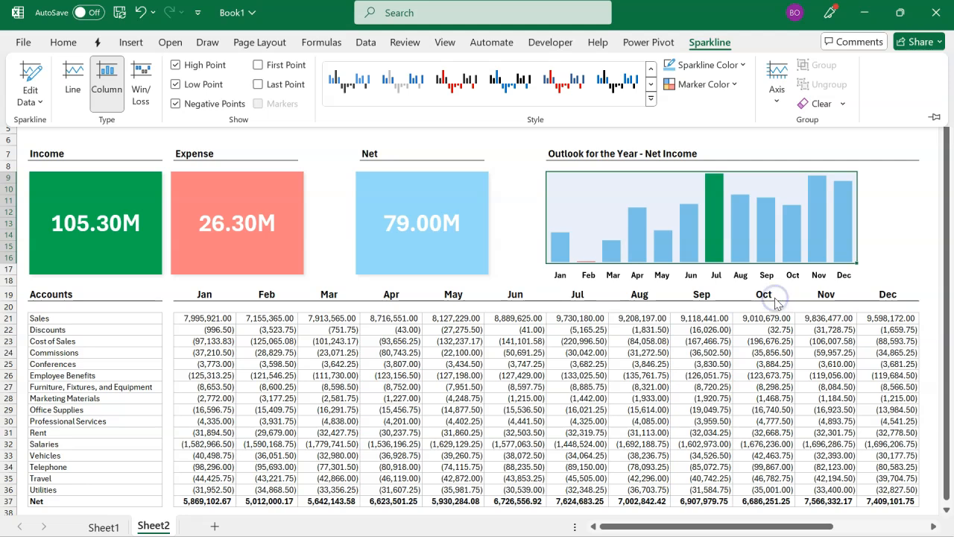
left_click(658, 321)
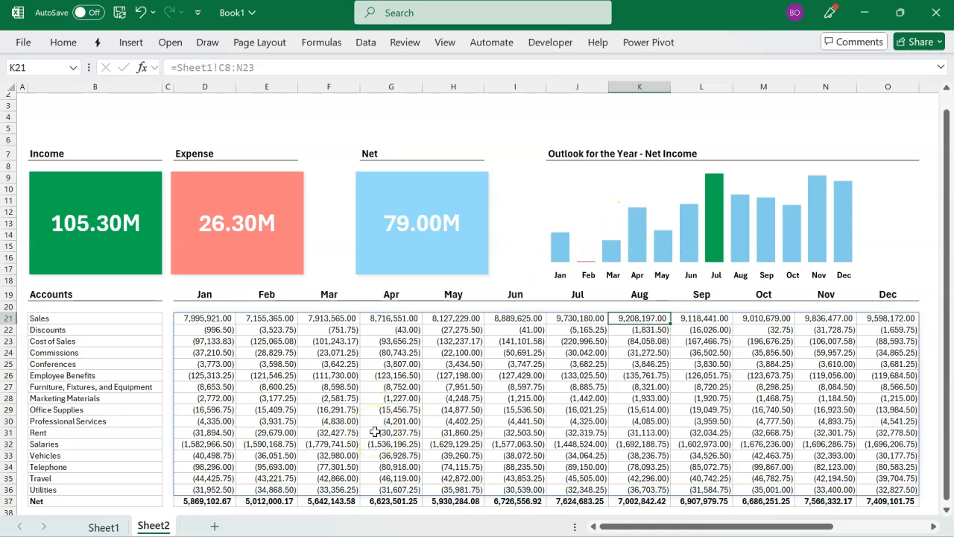
Step: Cut the Type and Department slicers together from Sheet1
left_click(104, 526)
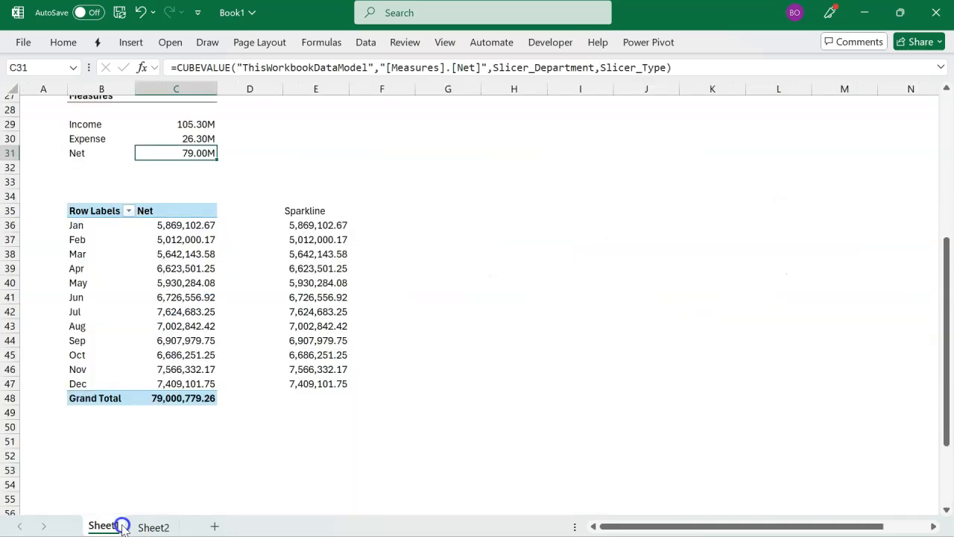
scroll(271, 295, "up", 5)
scroll(271, 296, "up", 4)
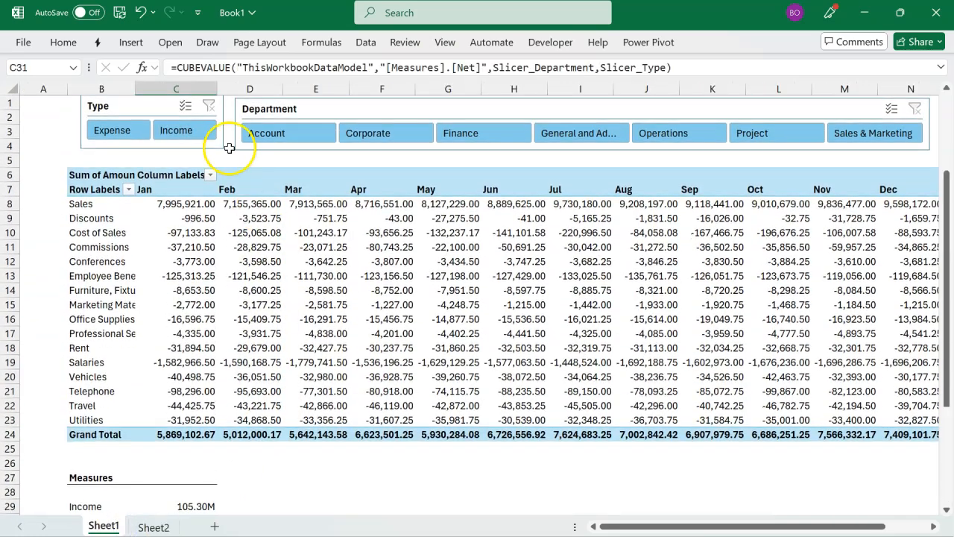
left_click(152, 110)
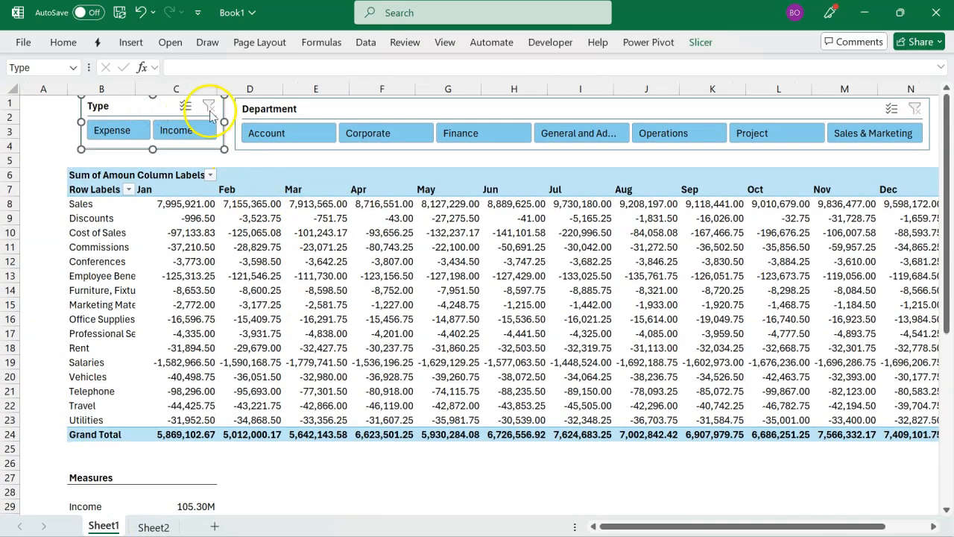
left_click(273, 111, "ctrl")
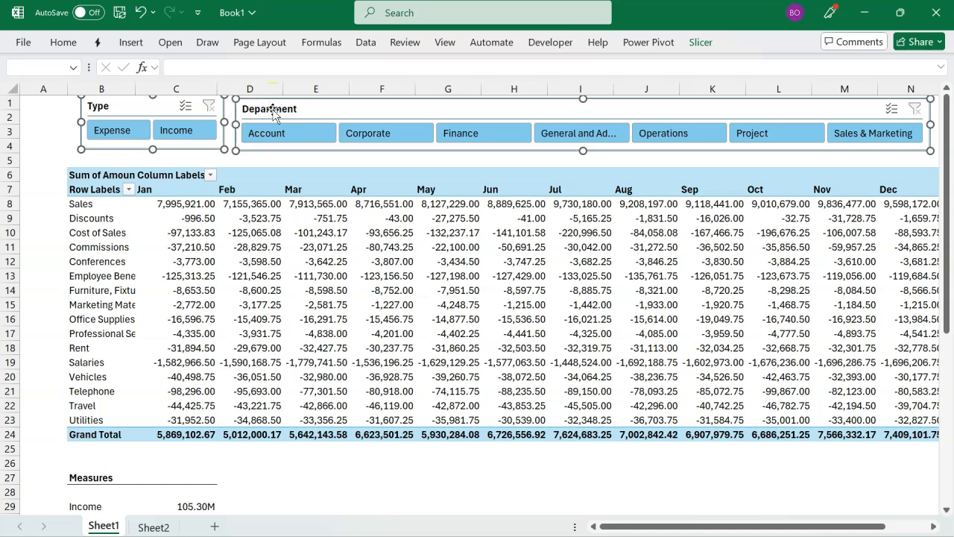
key("Delete")
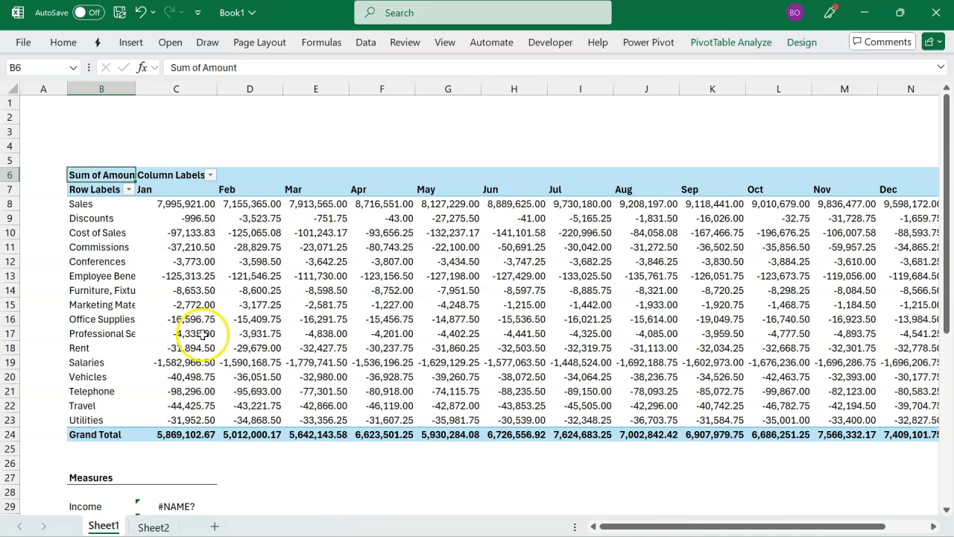
Step: Paste the two cut slicers at cell B3 of Sheet2, including all active content
scroll(182, 432, "down", 3)
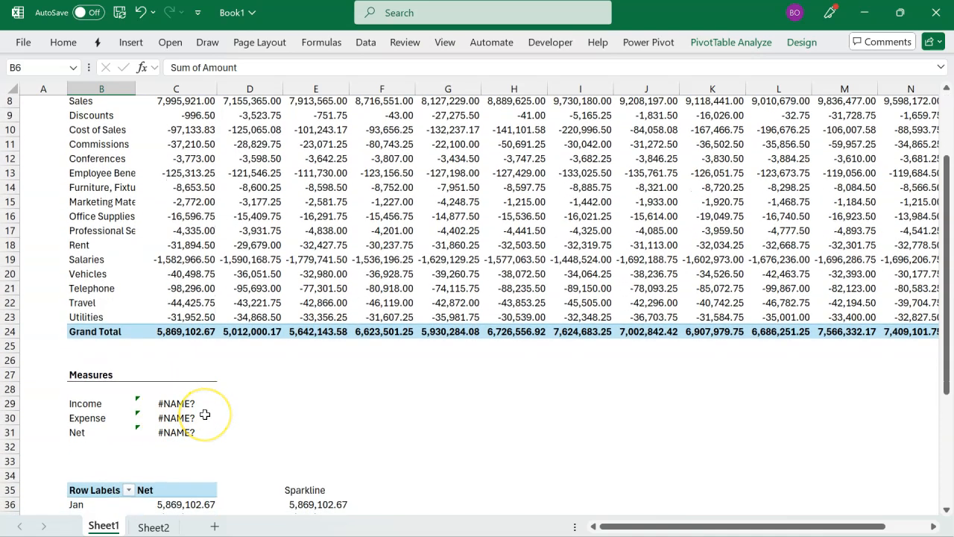
left_click(154, 527)
left_click(105, 104)
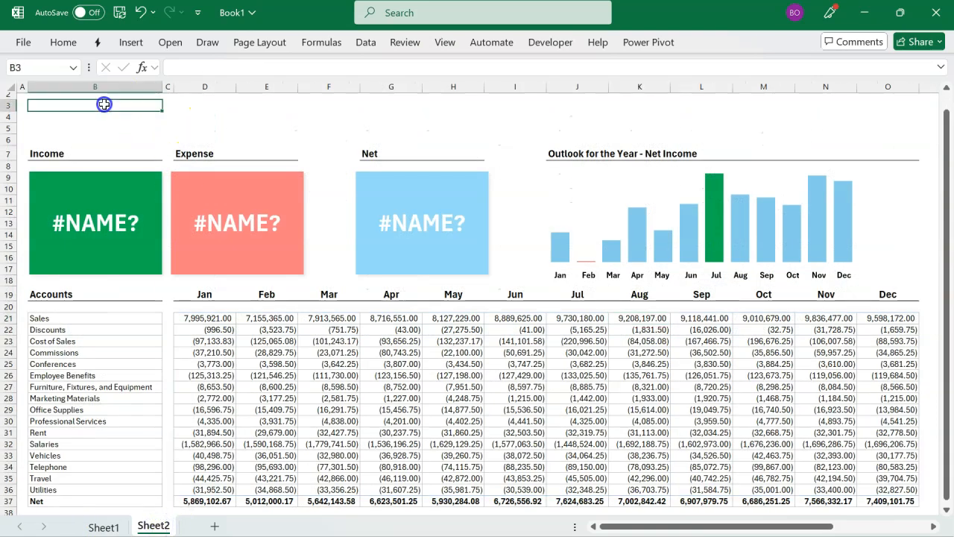
key("ctrl+v")
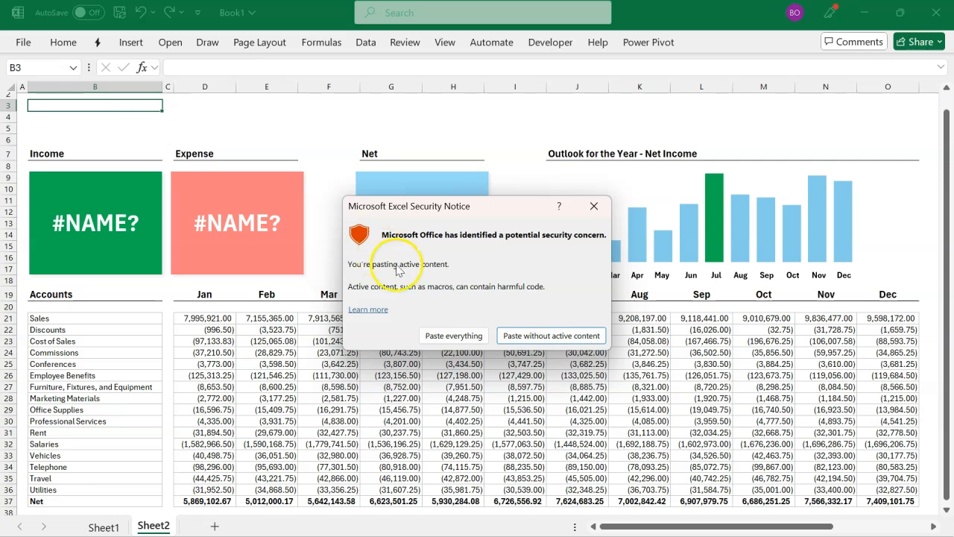
left_click(435, 333)
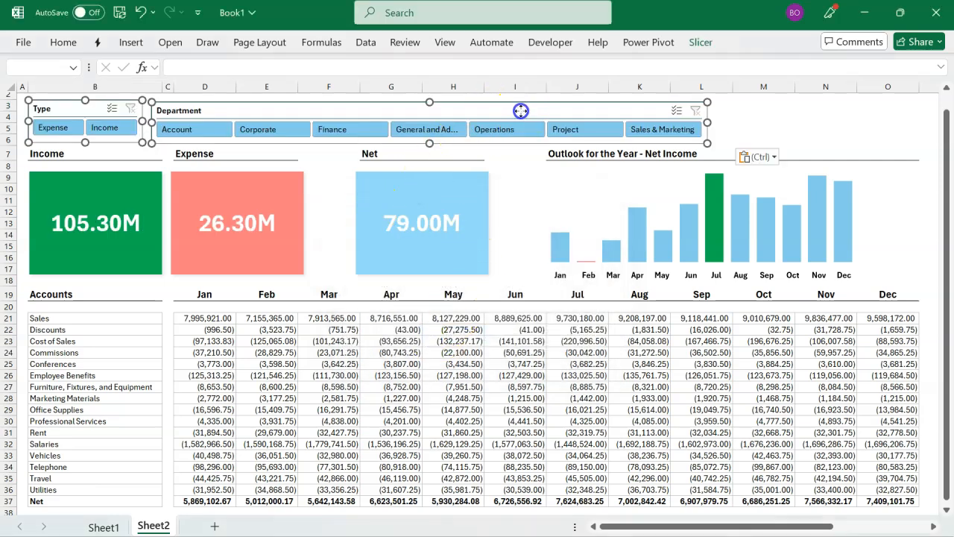
Step: Align the Department slicer with the start of column D, widen it to the end of column O and make it slightly taller
left_click(799, 109)
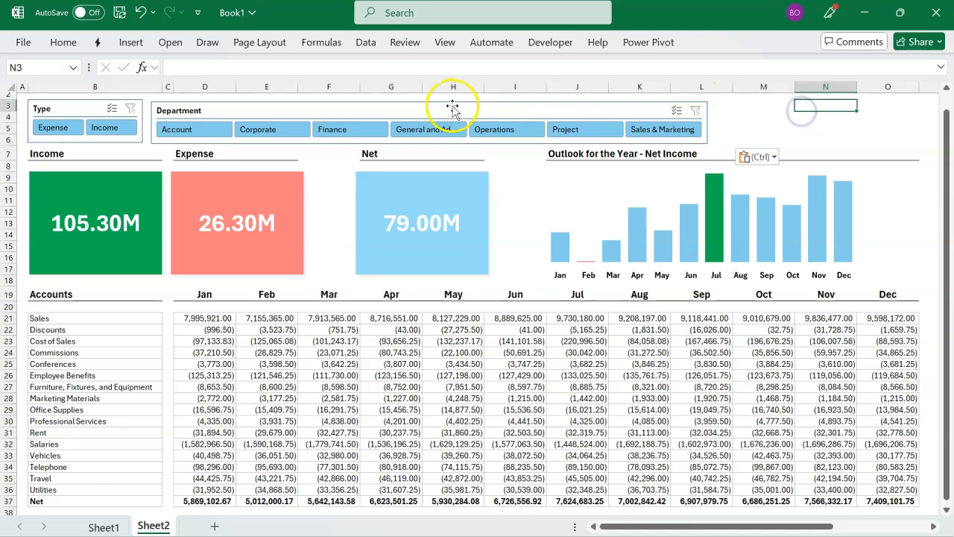
left_click_drag(452, 109, 474, 109)
left_click_drag(729, 124, 849, 126)
left_click_drag(907, 131, 912, 123)
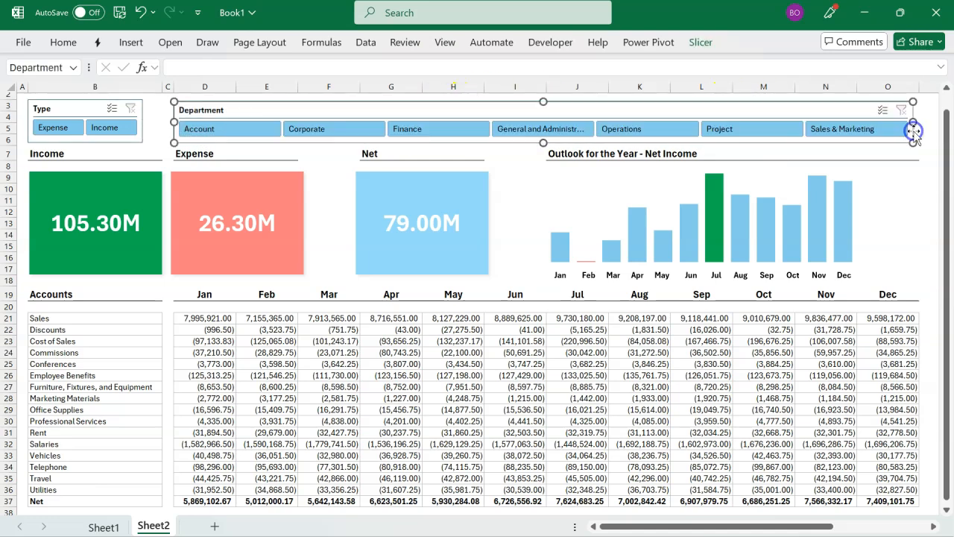
left_click_drag(542, 142, 543, 146)
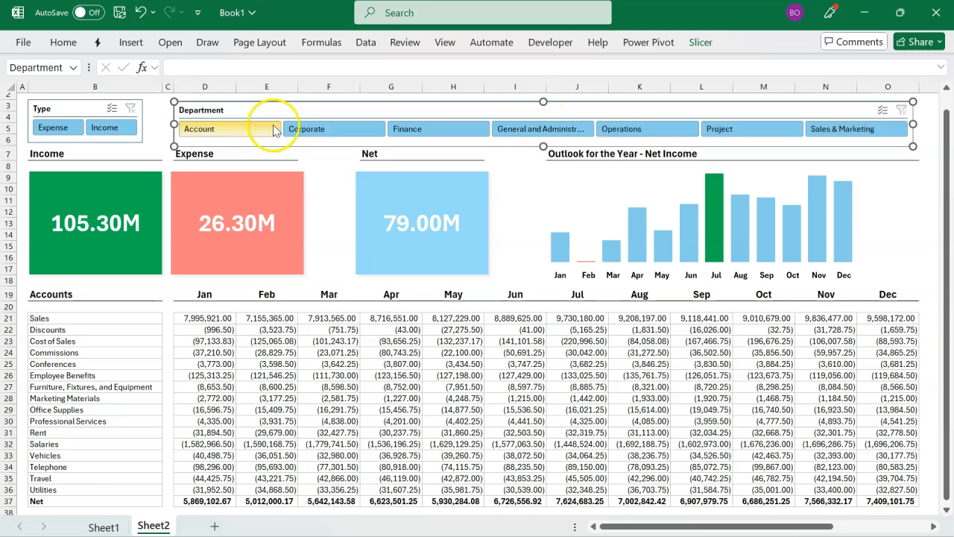
Step: Stretch the Type slicer to 0.83" high to match the Department slicer and increase its button height
left_click(136, 141)
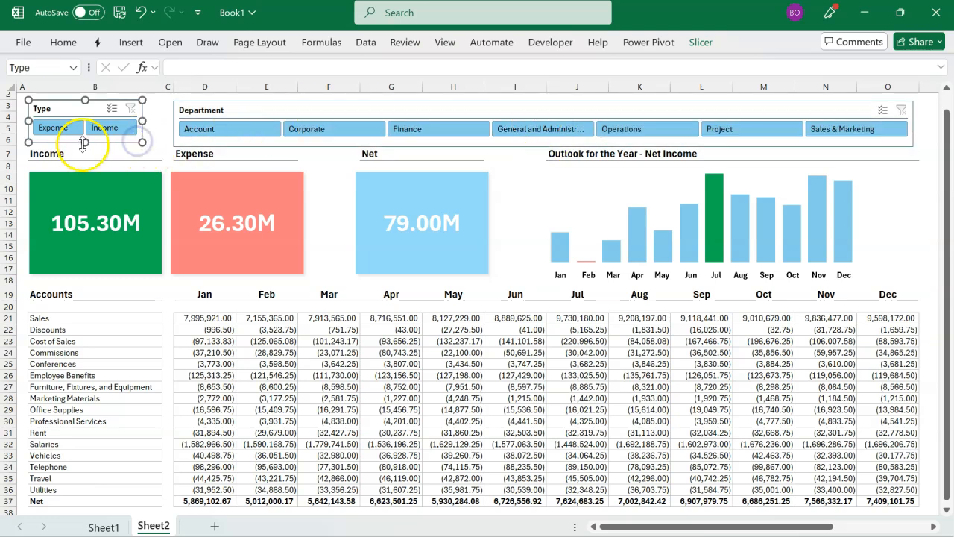
left_click_drag(85, 142, 83, 146)
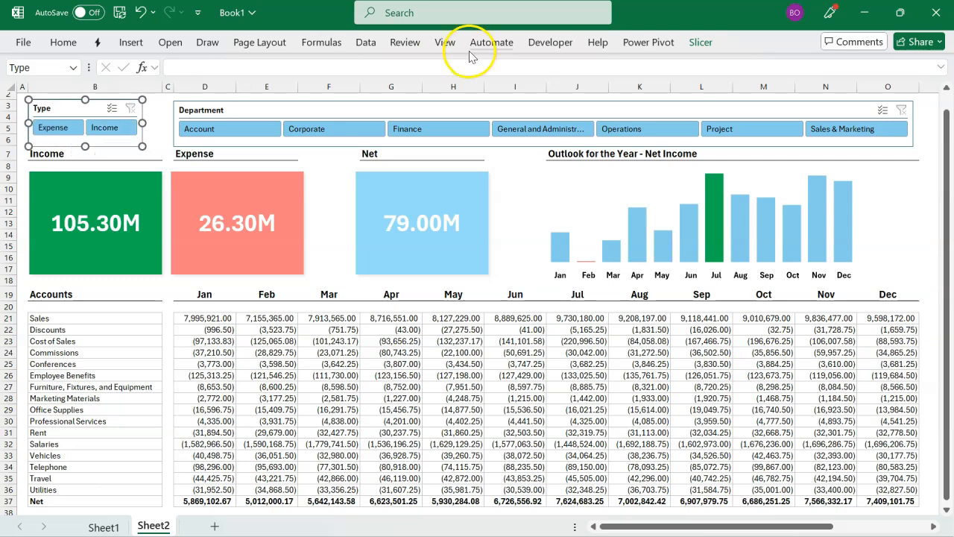
left_click(701, 42)
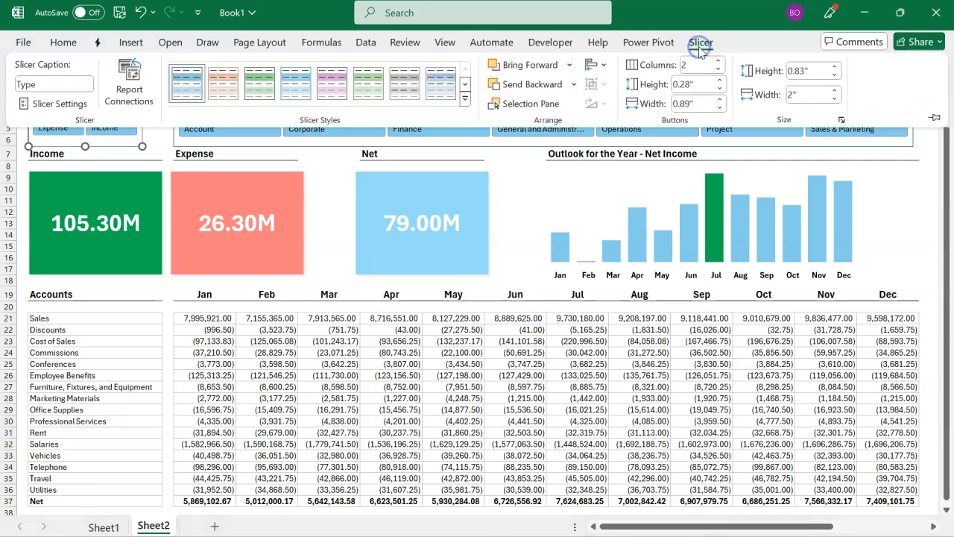
left_click(720, 81)
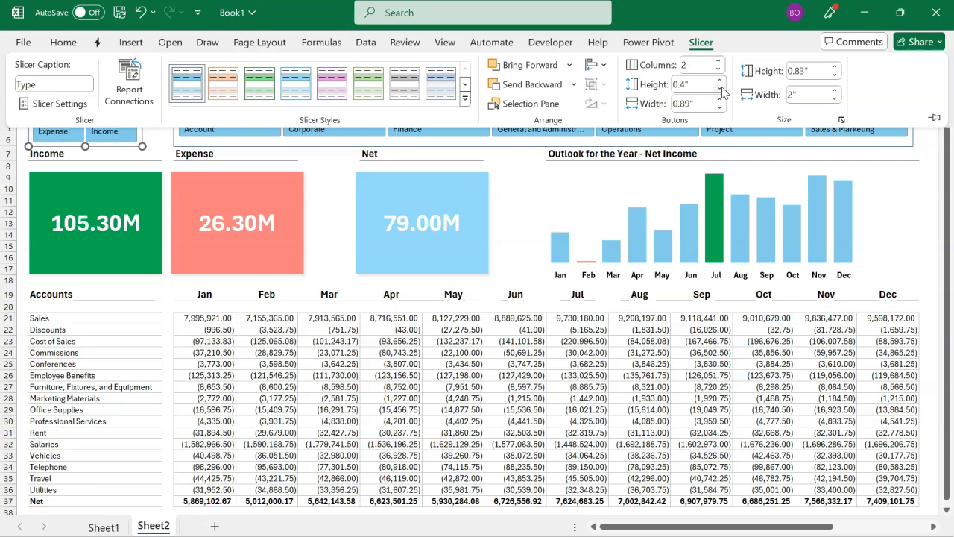
Step: Adjust the button height of the Department slicer slightly to fit its taller frame
left_click(527, 146)
left_click(528, 147)
left_click(697, 45)
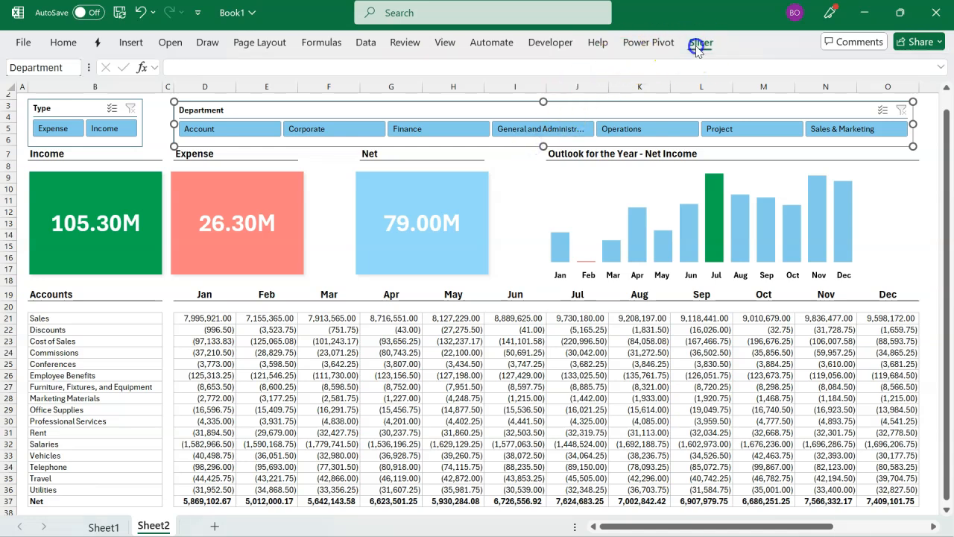
left_click(721, 87)
left_click(578, 341)
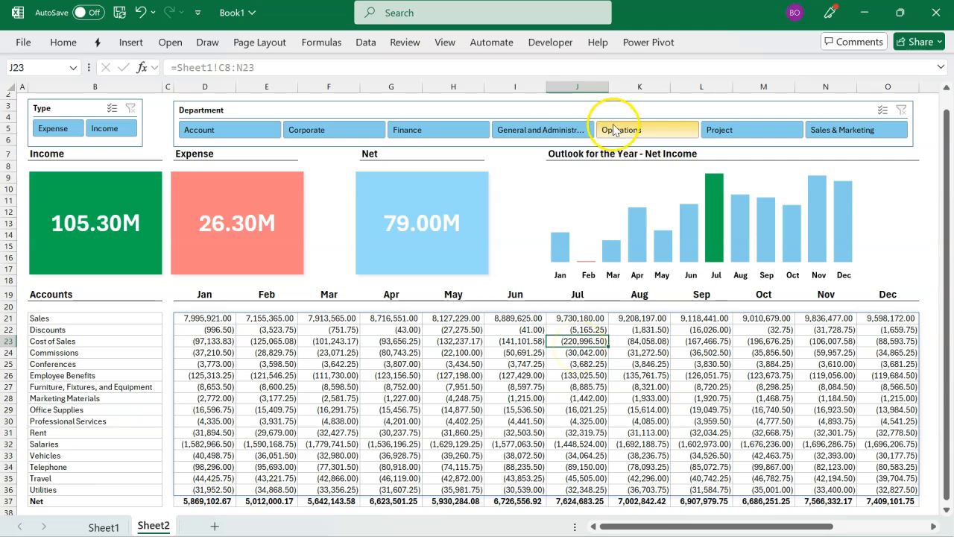
Step: Test the Department slicer by filtering the dashboard by Account, Corporate, Finance, General and Administration and Operations, ending on Sales & Marketing
left_click(268, 138)
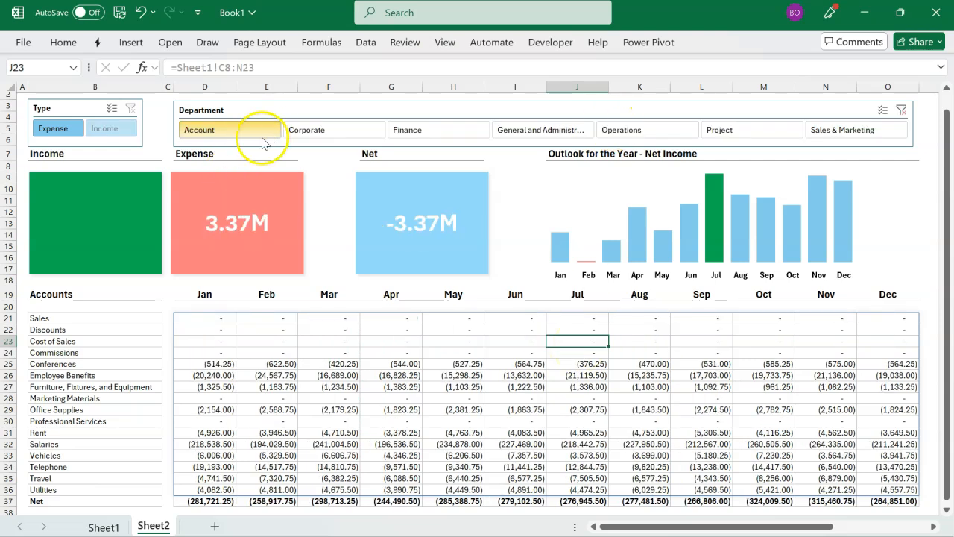
left_click(341, 139)
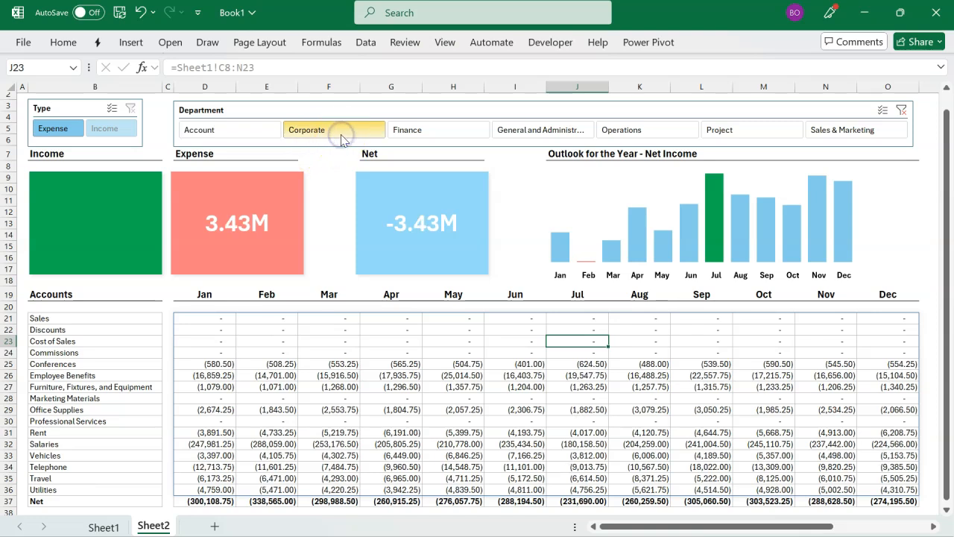
left_click(406, 131)
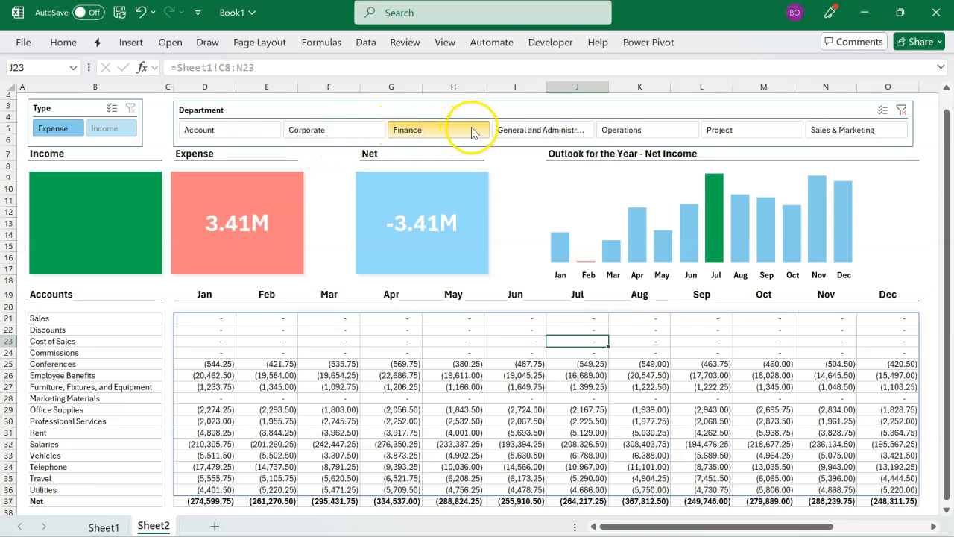
left_click(509, 130)
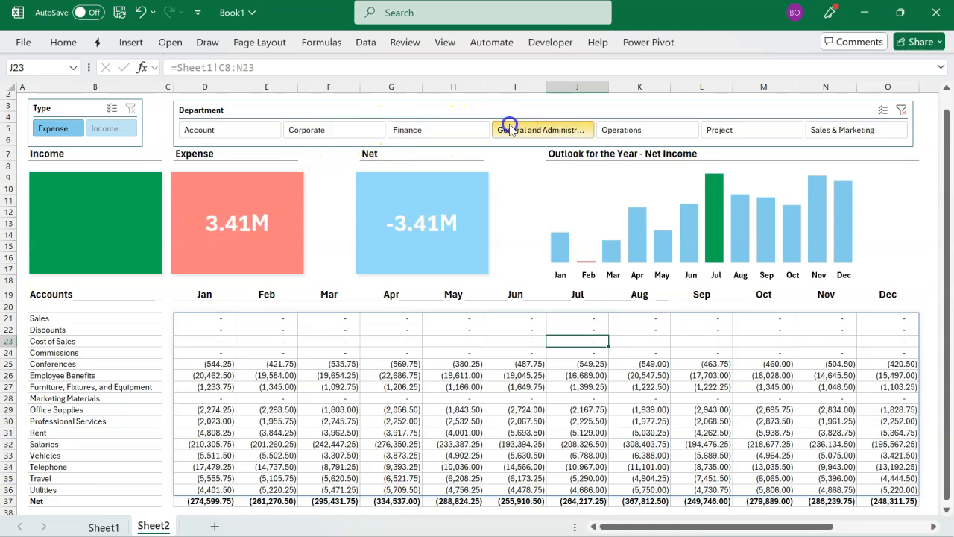
left_click(613, 129)
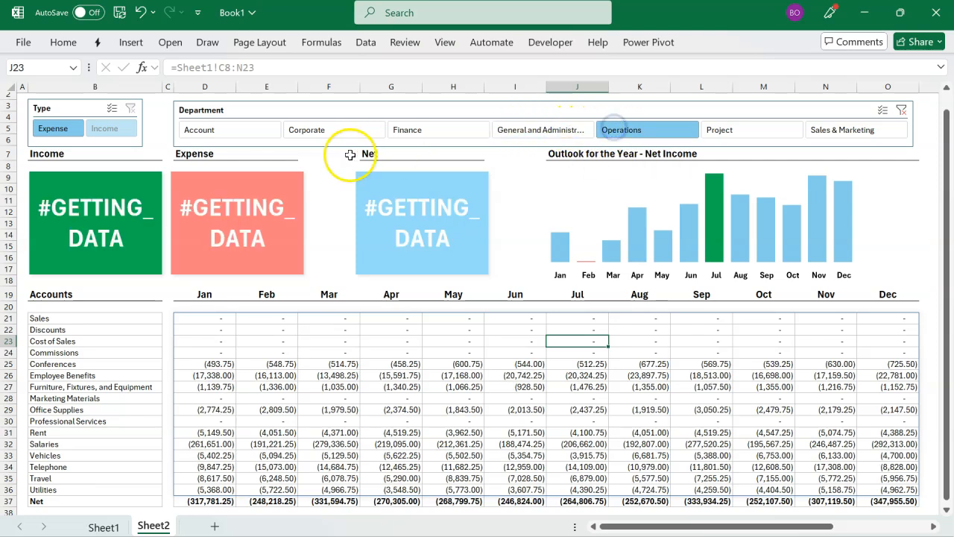
left_click(251, 132)
left_click(316, 132)
left_click(399, 131)
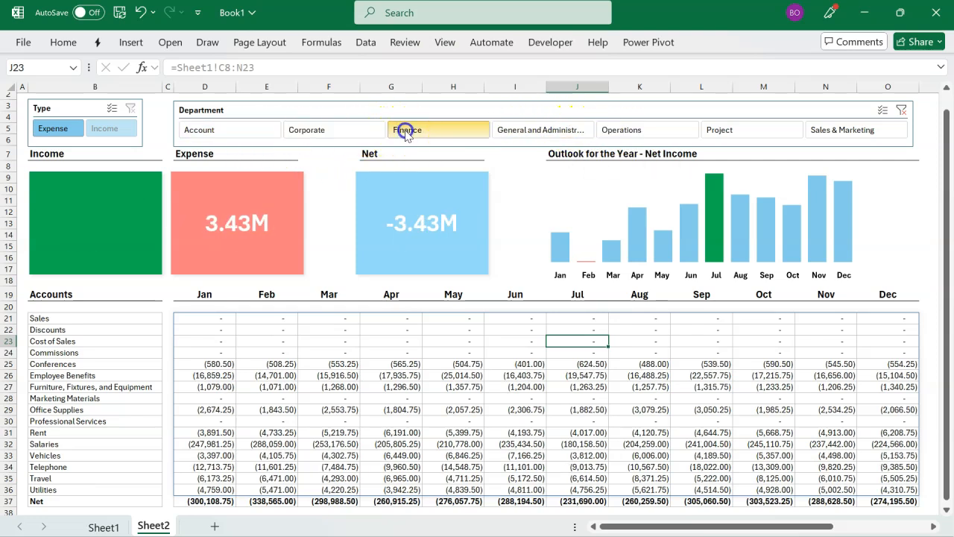
left_click(835, 131)
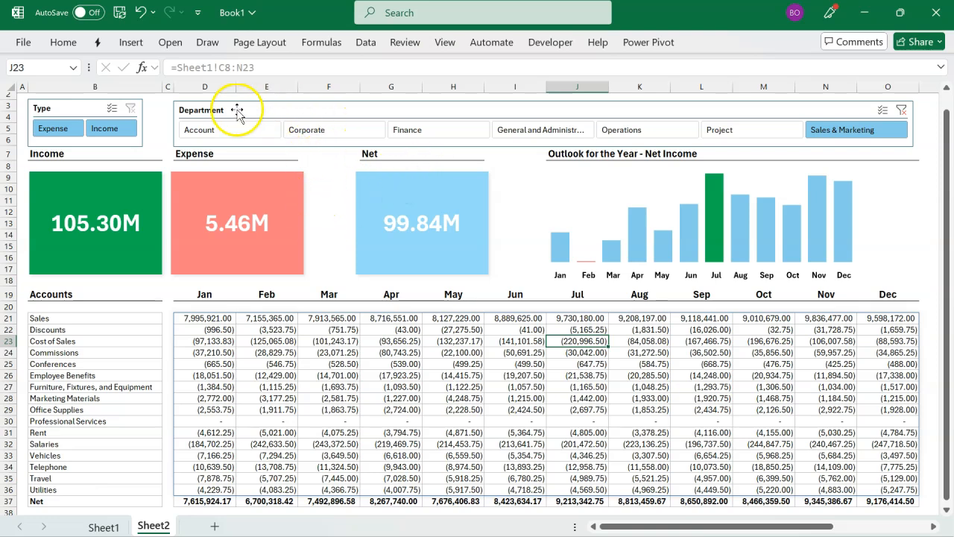
Step: Test the Type slicer by filtering to Income and Expense in turn, and clear its filter
left_click(114, 130)
left_click(58, 131)
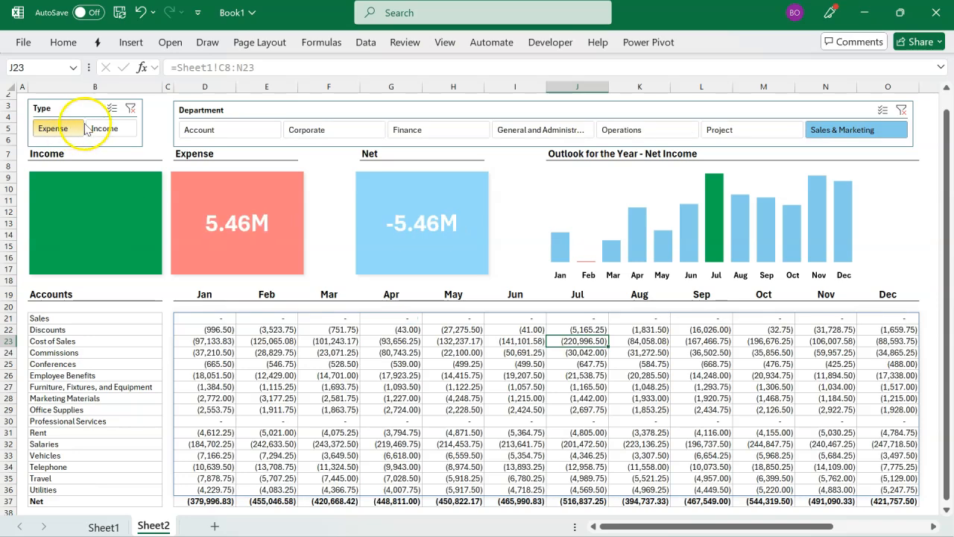
left_click(121, 127)
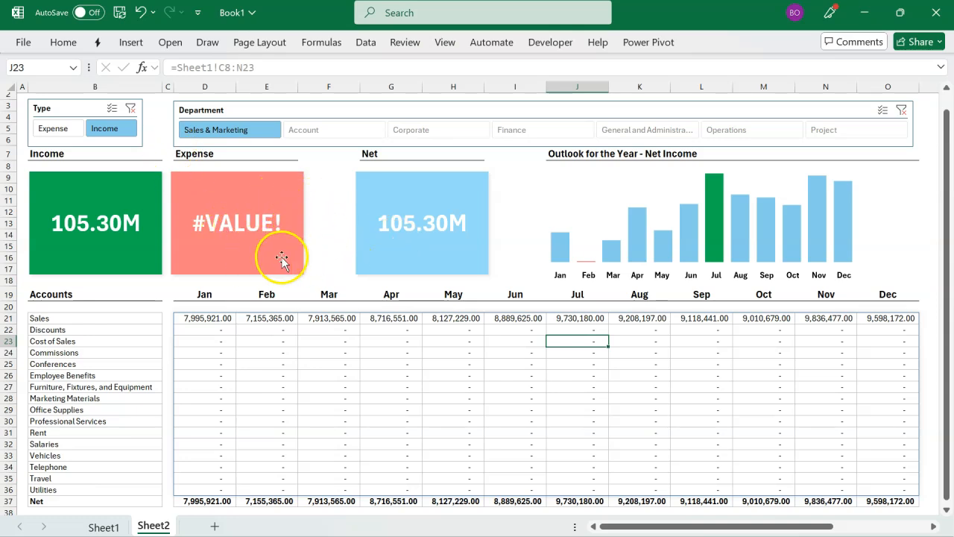
left_click(133, 113)
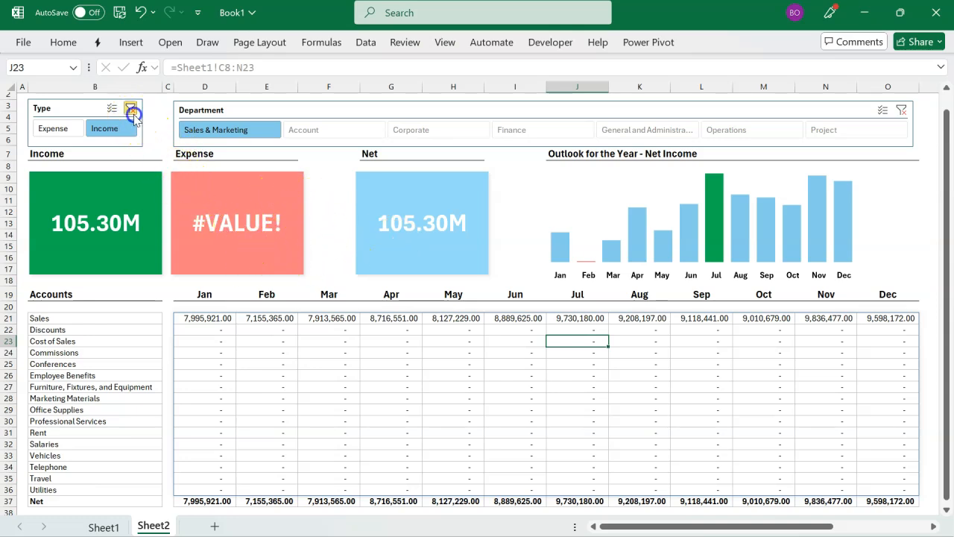
Step: Wrap the Income CUBEVALUE formula in Sheet1 cell C29 in IFERROR with an empty string "" as the error value
left_click(118, 526)
left_click(197, 403)
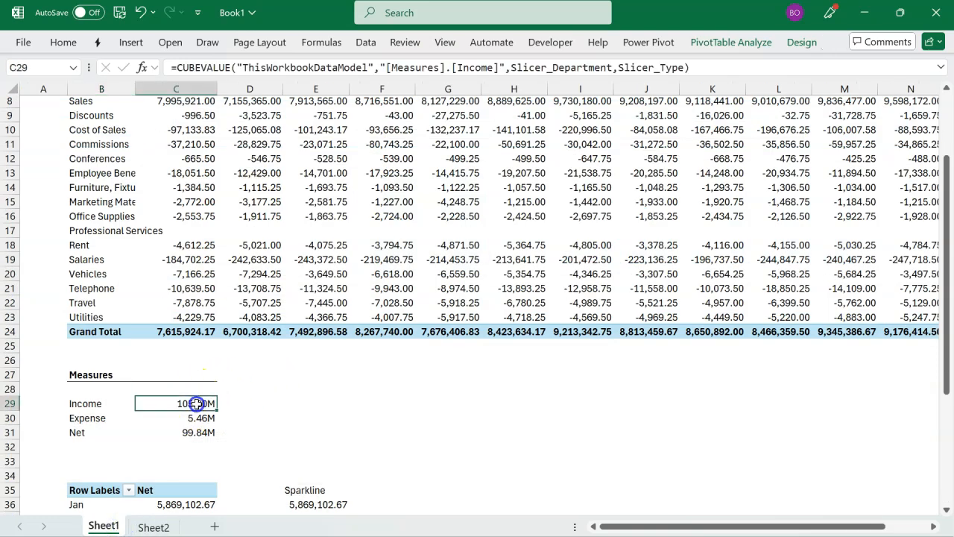
left_click(178, 68)
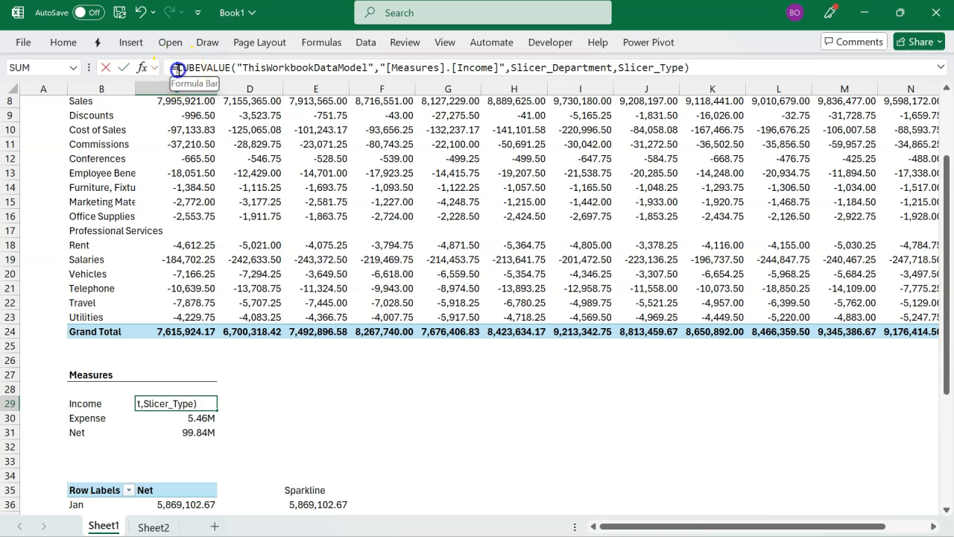
type("if")
key("Down")
key("Tab")
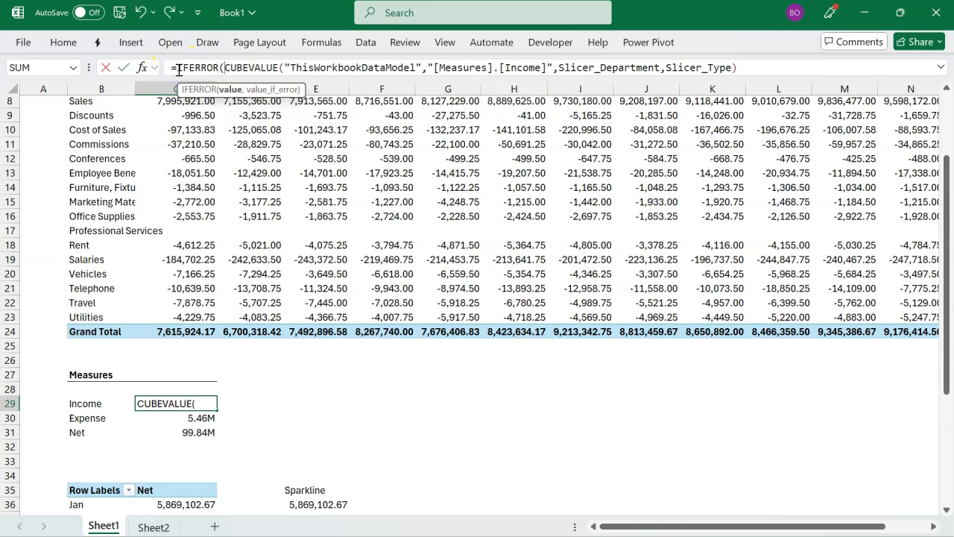
left_click(748, 68)
type(",\"\"")
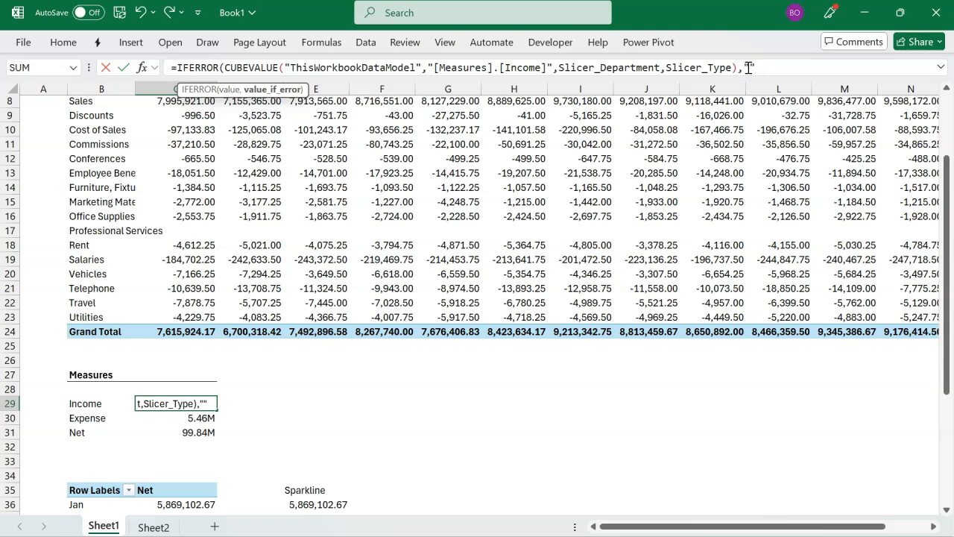
type(")")
key("Return")
Step: Wrap the Expense CUBEVALUE formula in cell C30 in IFERROR with an empty string "" as the error value
left_click(178, 67)
type("if")
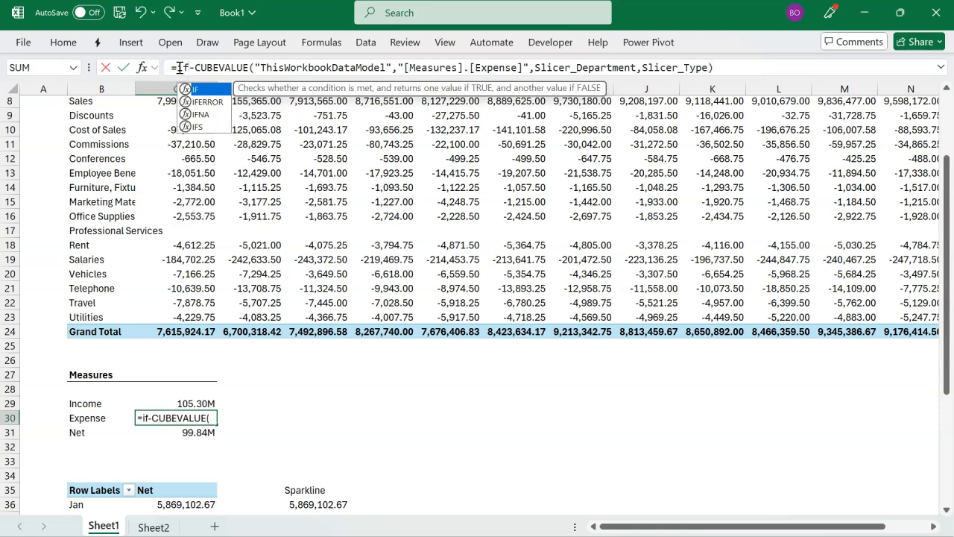
type("e")
key("Tab")
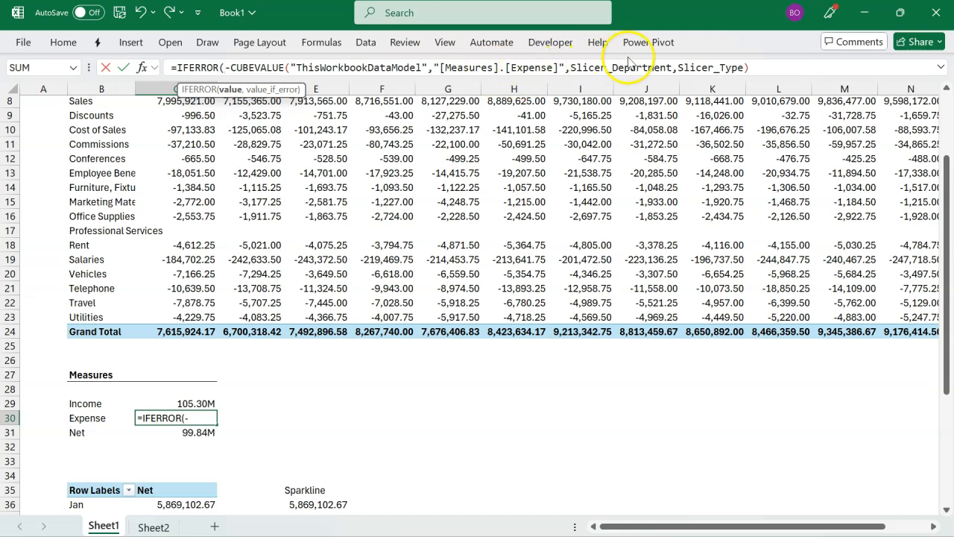
left_click(792, 70)
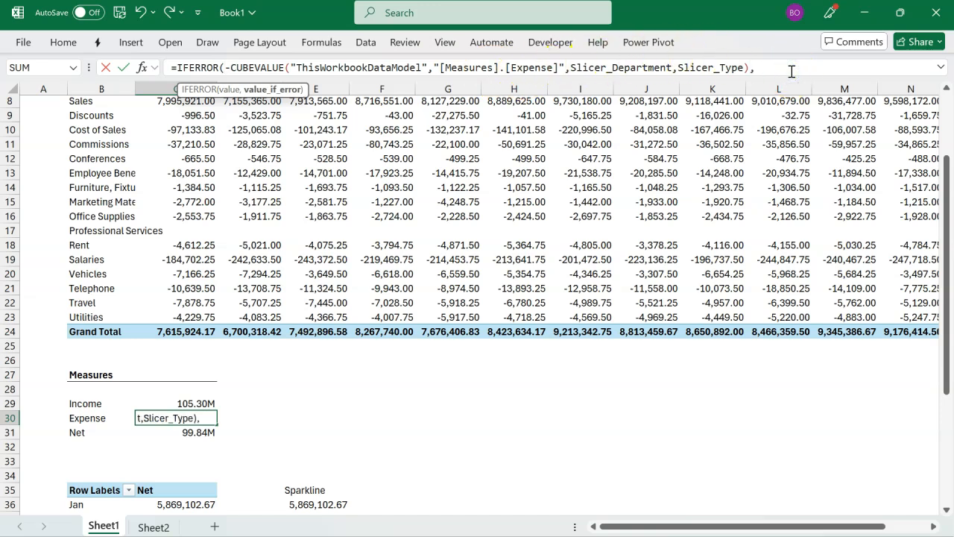
type(",\"\")")
key("Return")
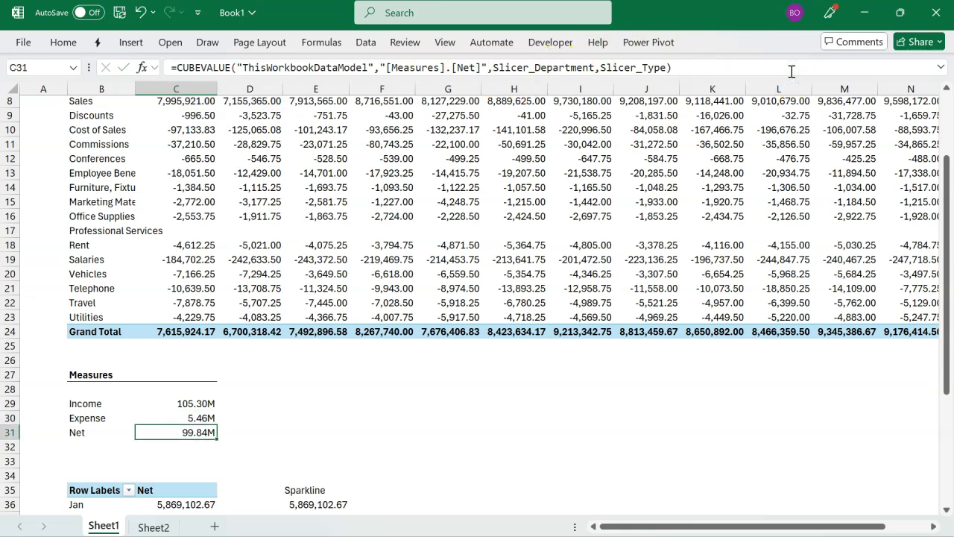
Step: Wrap the Net CUBEVALUE formula in cell C31 in IFERROR with an empty string "" as the error value
left_click(176, 68)
type("i")
key("Down")
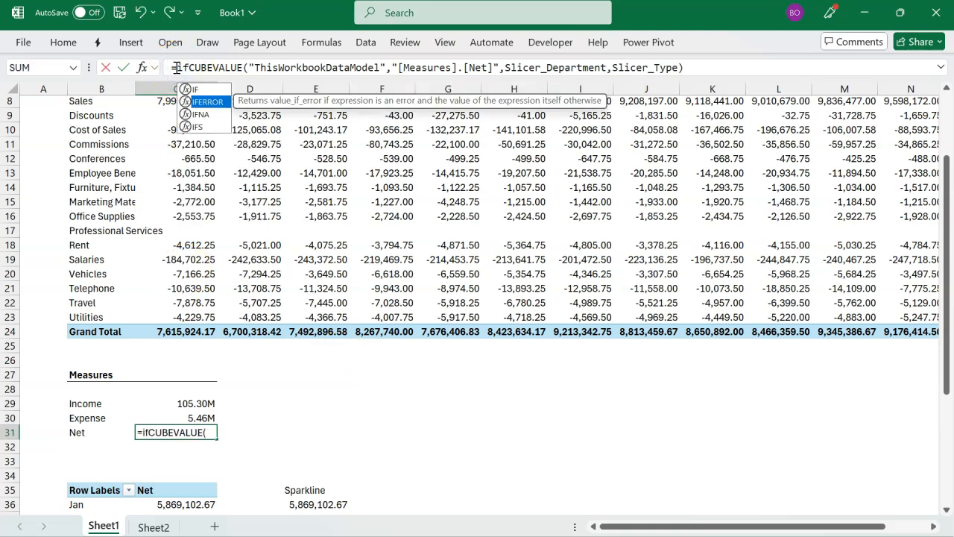
key("Tab")
left_click(726, 67)
type(",\"\")")
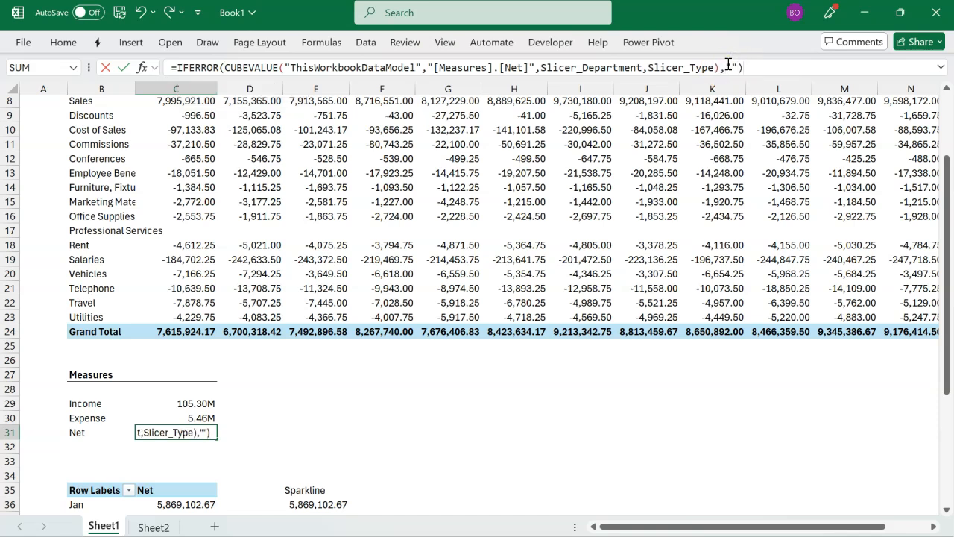
key("Return")
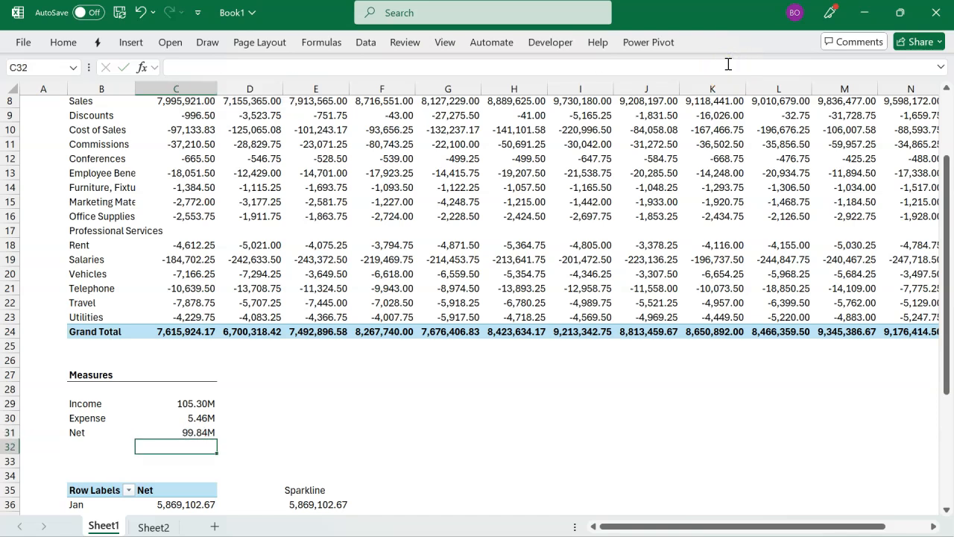
Step: Test the error-proof KPI shapes on Sheet2 by filtering the Type slicer to Income and Expense in turn, and clear its filter
left_click(165, 526)
left_click(136, 130)
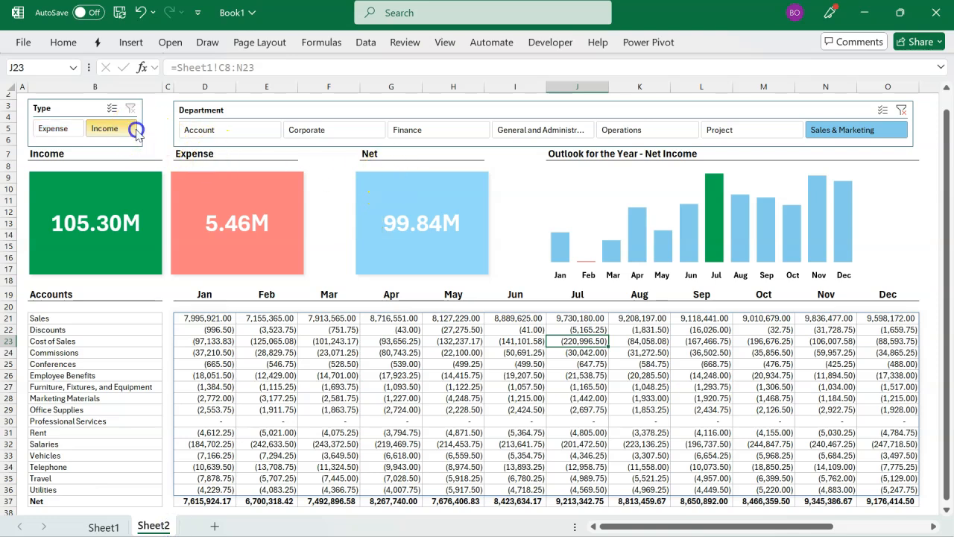
left_click(70, 131)
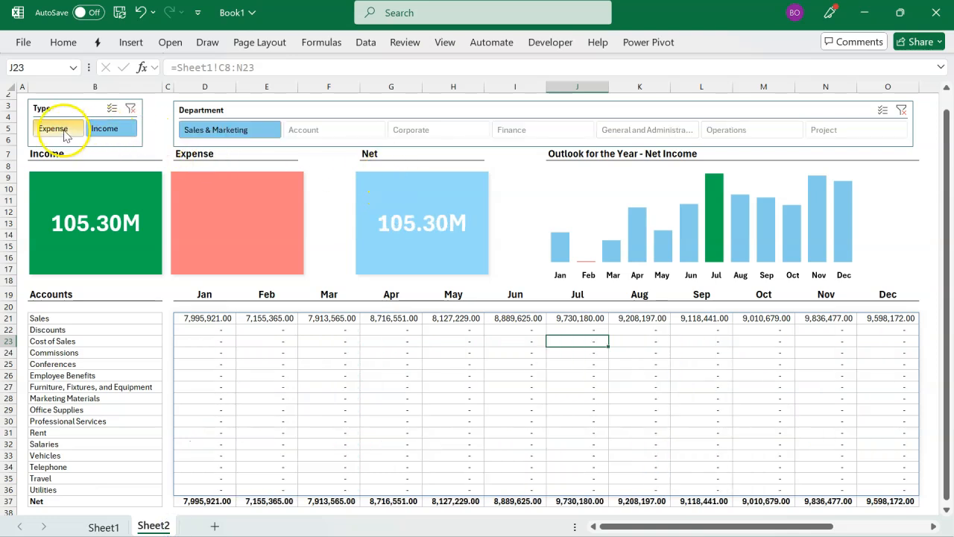
left_click(70, 130)
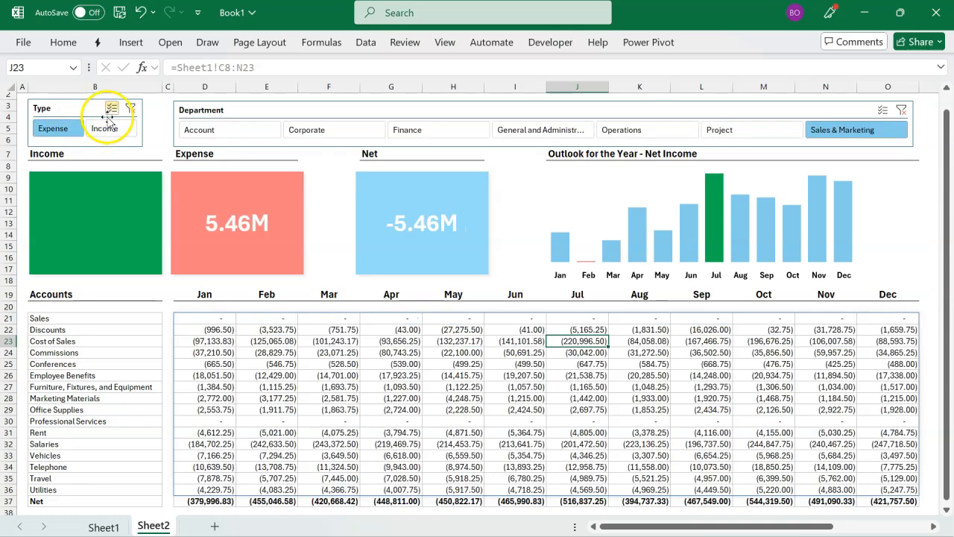
left_click(132, 110)
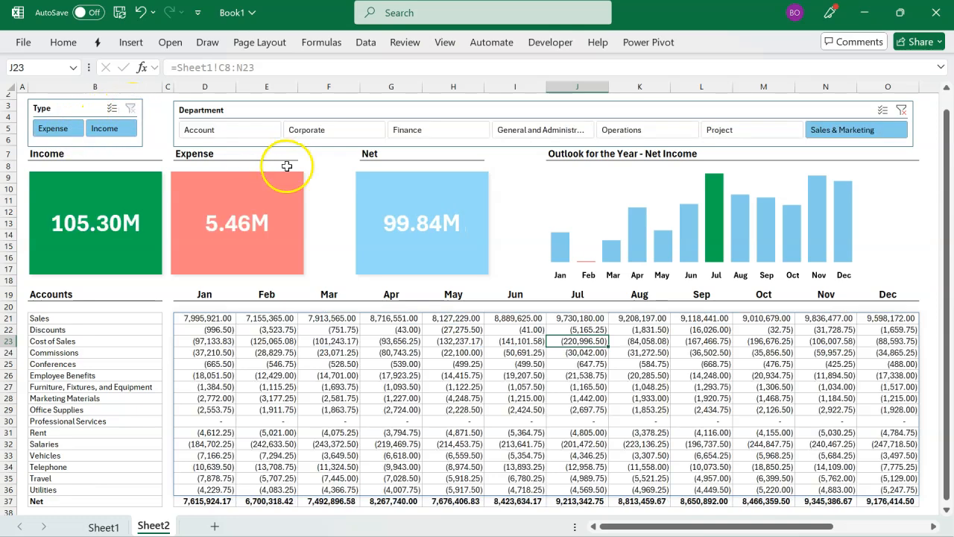
Step: Clear the Department filter, check the outlook sparkline by filtering to Account and Corporate in turn, and clear the filter again
left_click(900, 110)
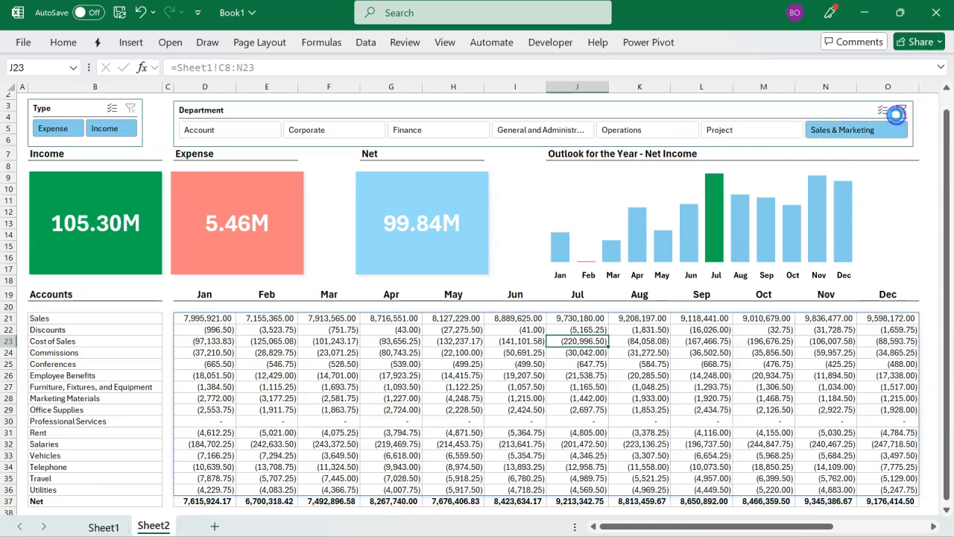
left_click(245, 136)
left_click(296, 129)
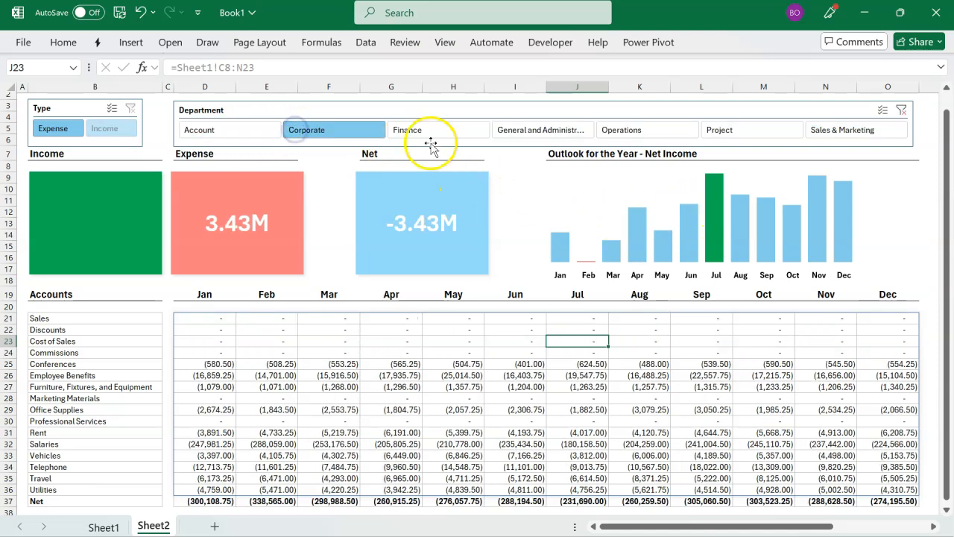
left_click(901, 112)
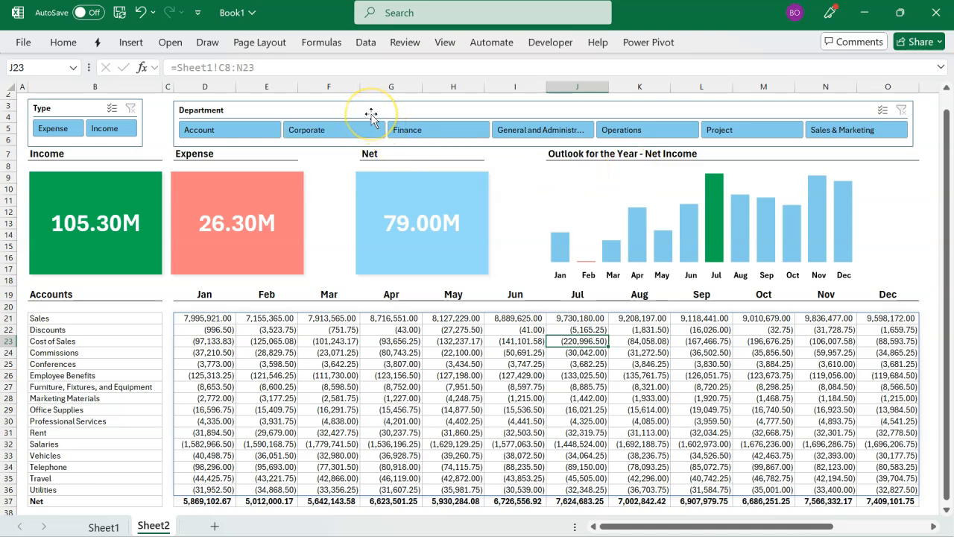
Step: Connect the Department slicer to PivotTable3 through its report connections, keeping PivotTable2 connected
left_click(370, 114)
right_click(369, 115)
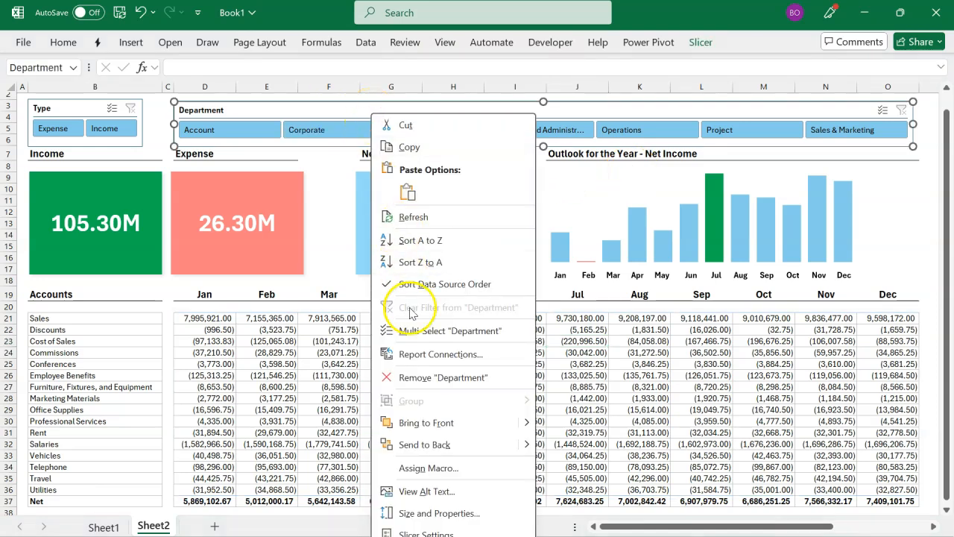
left_click(418, 354)
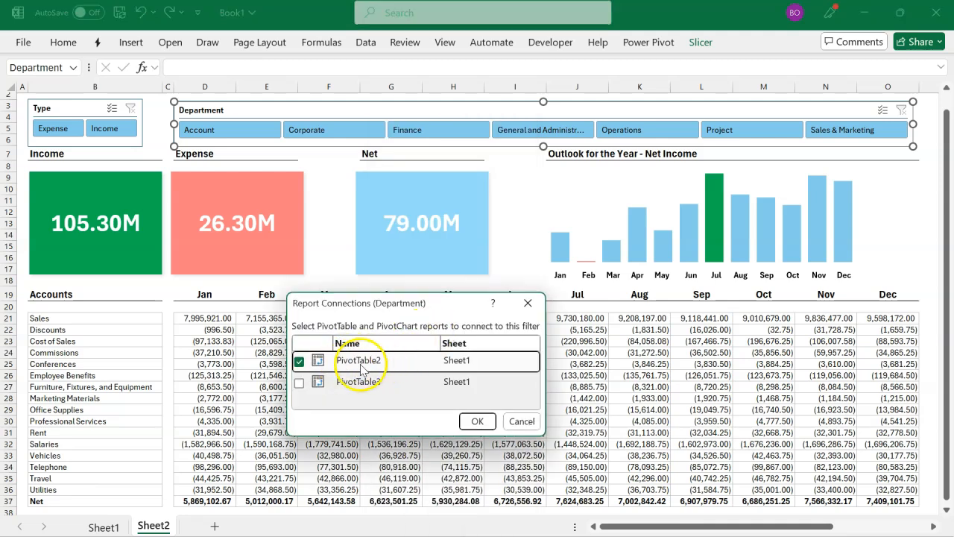
left_click(299, 383)
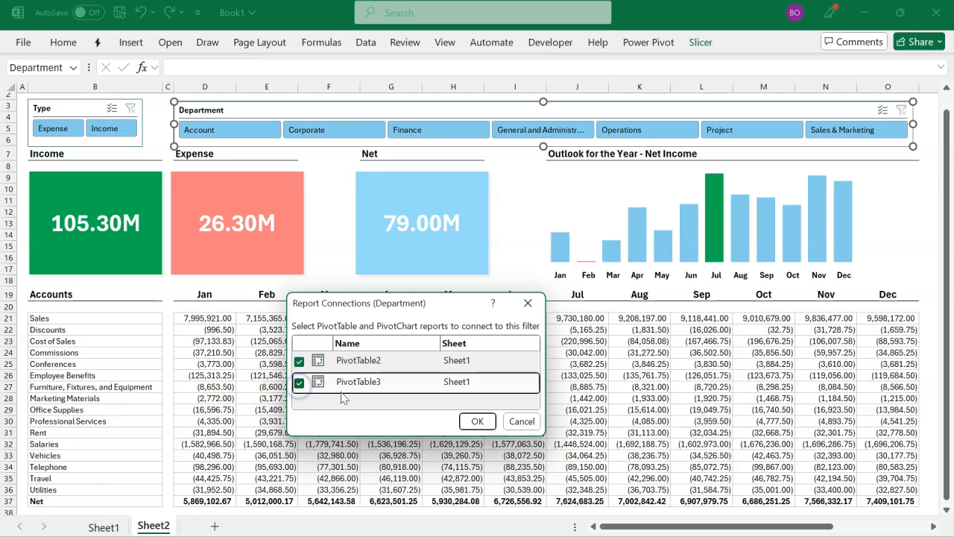
left_click(477, 421)
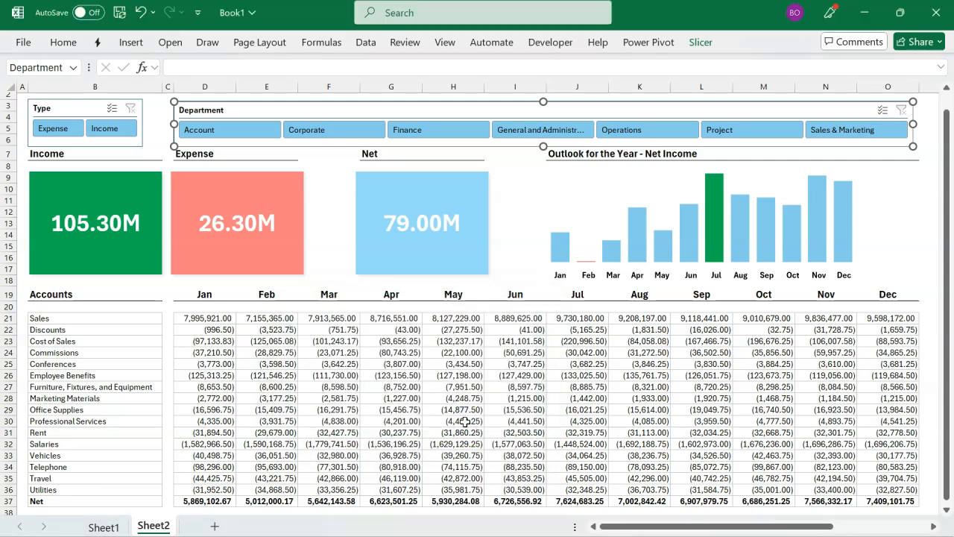
Step: Connect the Type slicer to PivotTable3 through its report connections, keeping PivotTable2 connected, and deselect the slicer
left_click(79, 103)
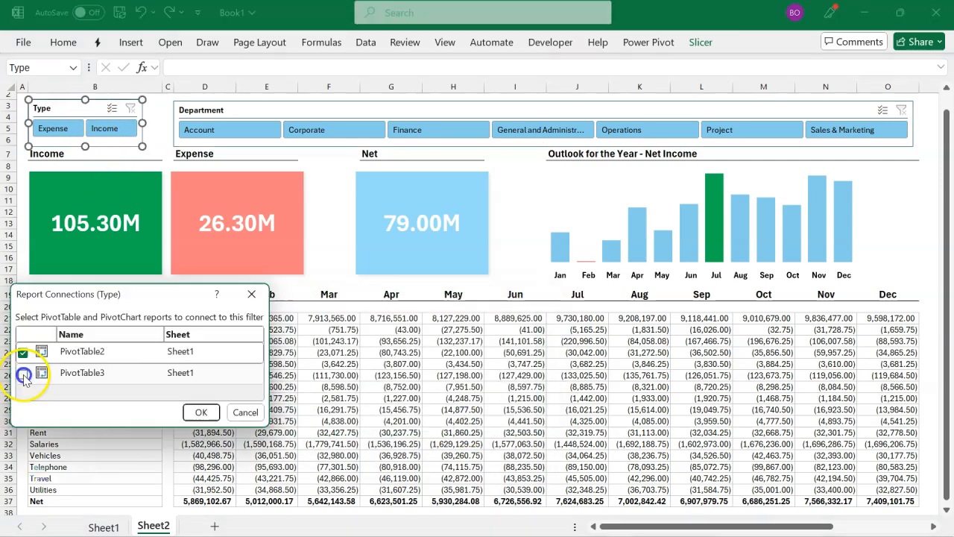
left_click(24, 375)
left_click(200, 412)
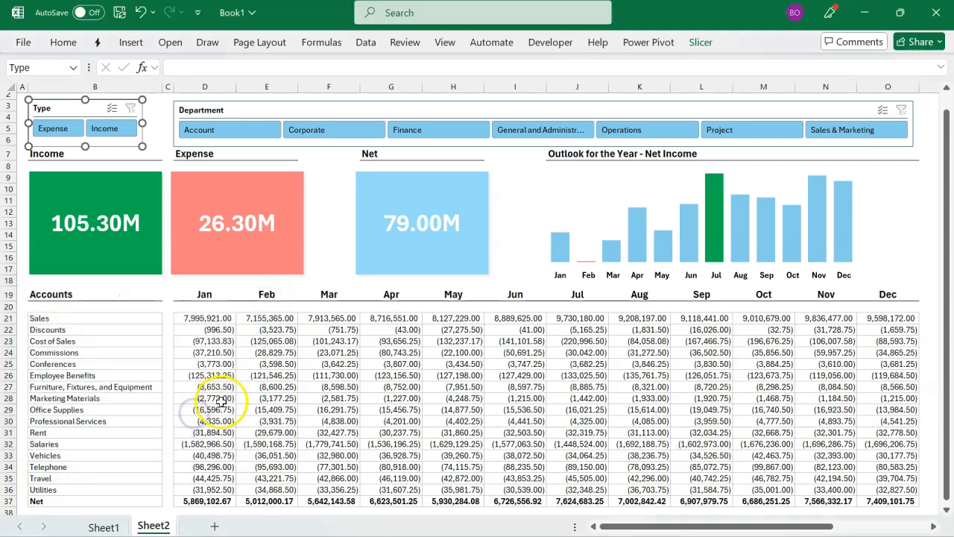
left_click(246, 399)
Step: Test the sparkline by filtering Department to Account, Corporate, Finance, General and Administration, Operations and Sales & Marketing in turn, and clear the filter
left_click(260, 132)
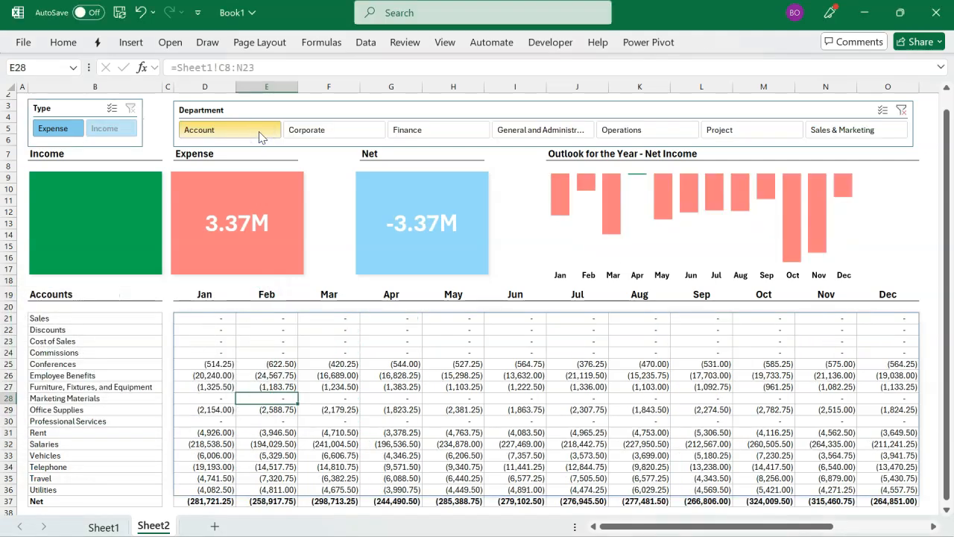
left_click(326, 129)
left_click(406, 131)
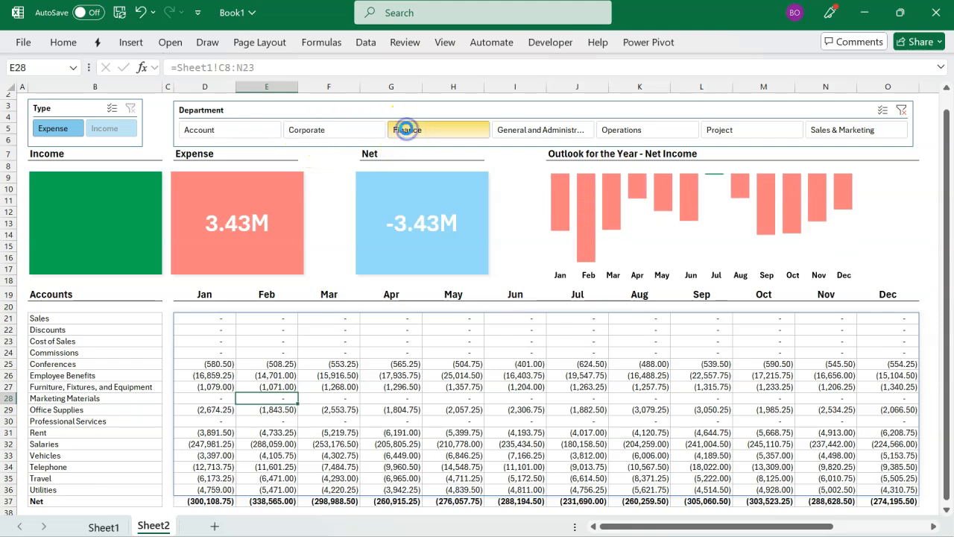
left_click(528, 131)
left_click(618, 129)
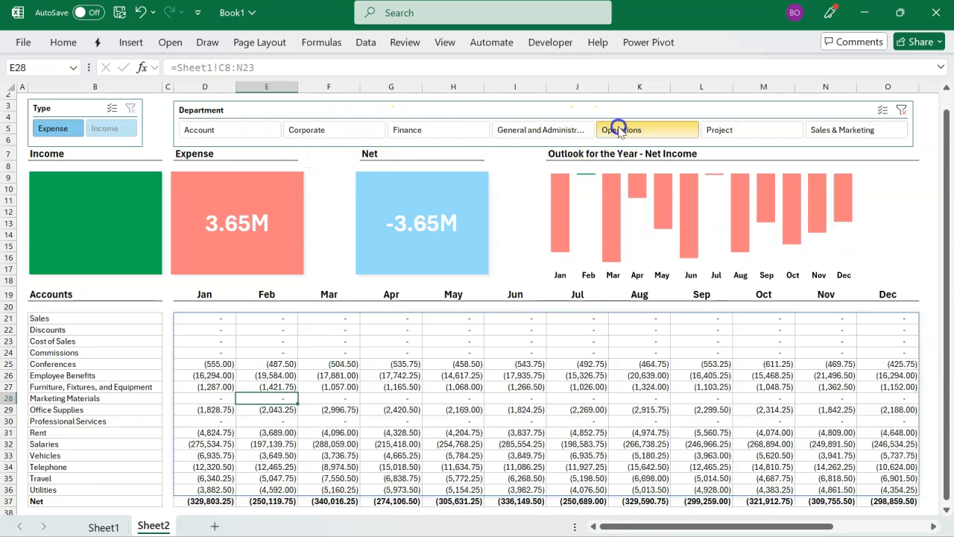
left_click(829, 133)
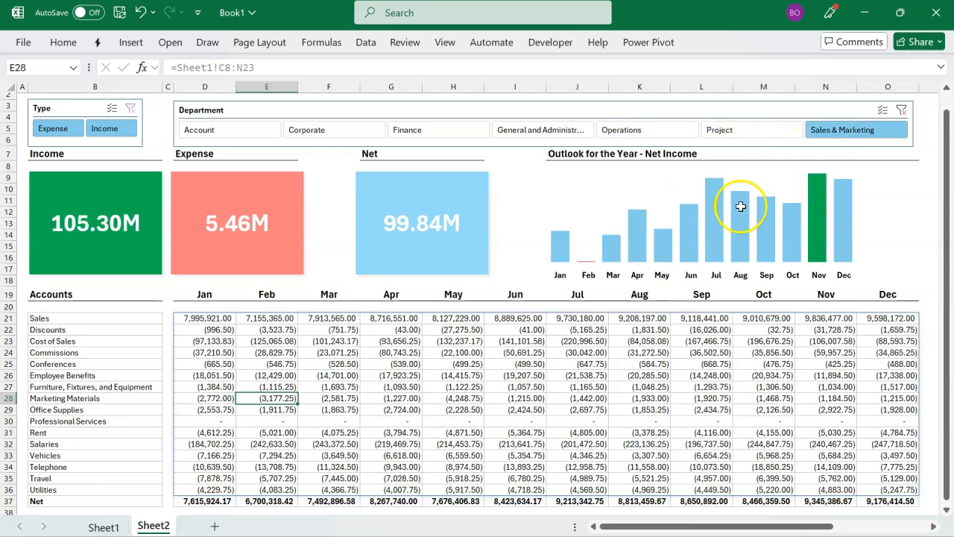
left_click(903, 115)
left_click(682, 340)
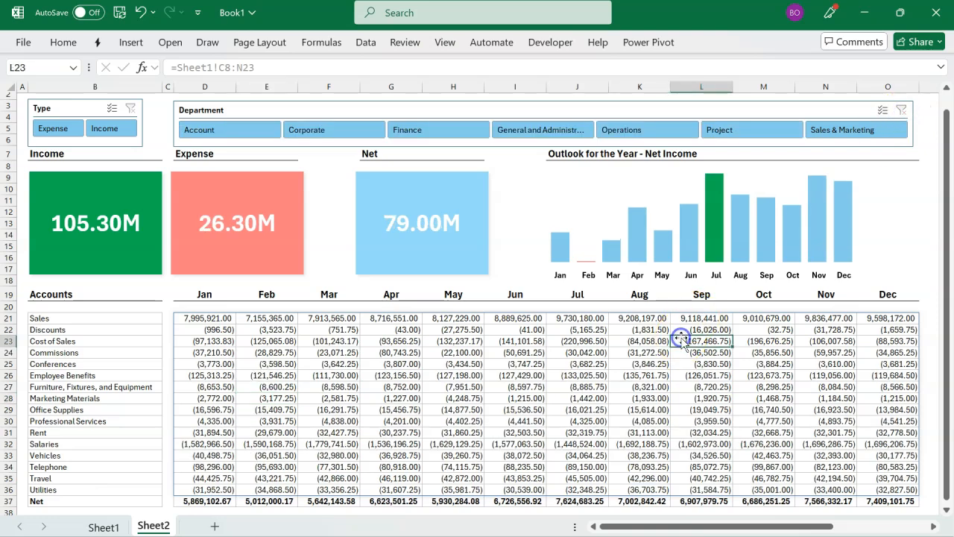